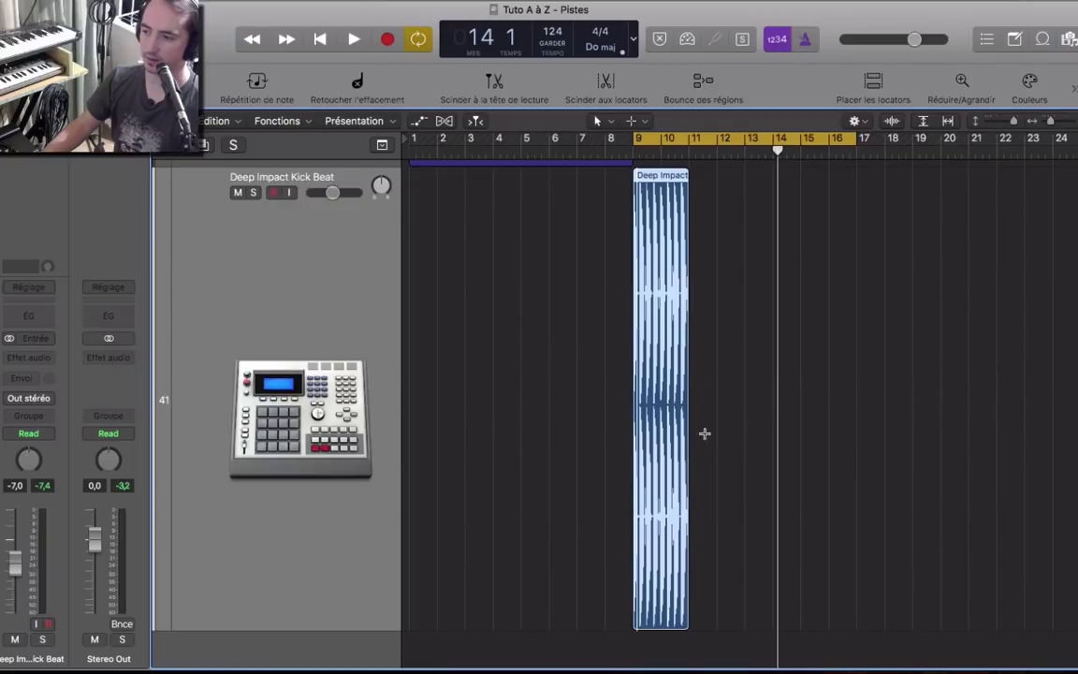
# Loop bars 1 through 8 of the full arrangement and play the section back.
pyautogui.press('super+z')
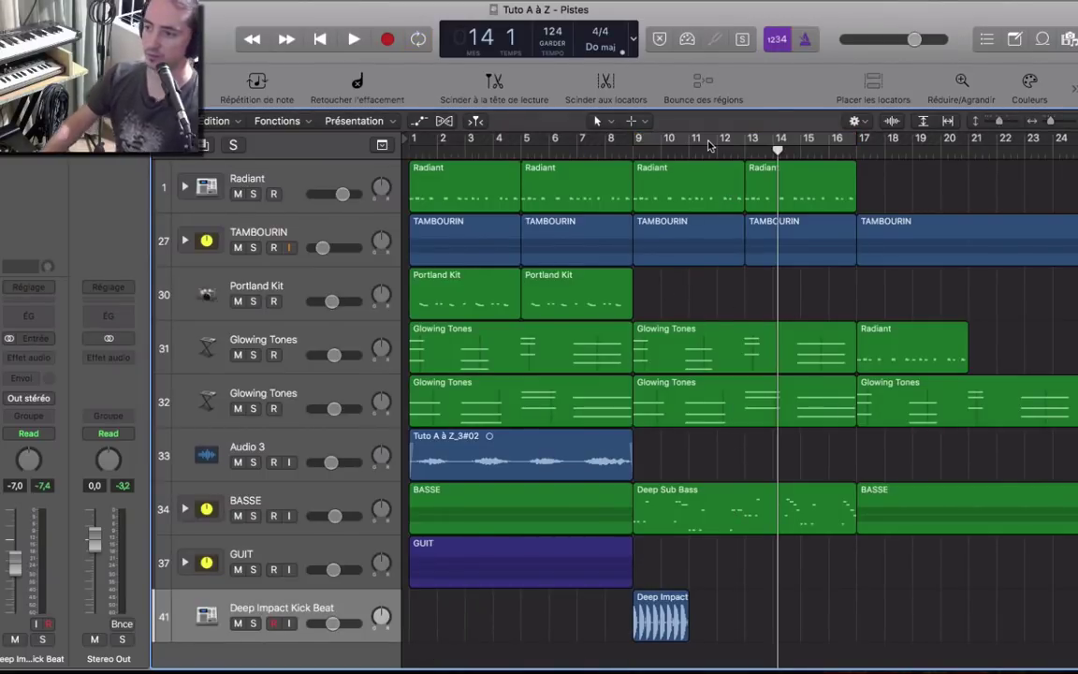
pyautogui.moveTo(684, 138); pyautogui.dragTo(460, 153)
pyautogui.press('space')
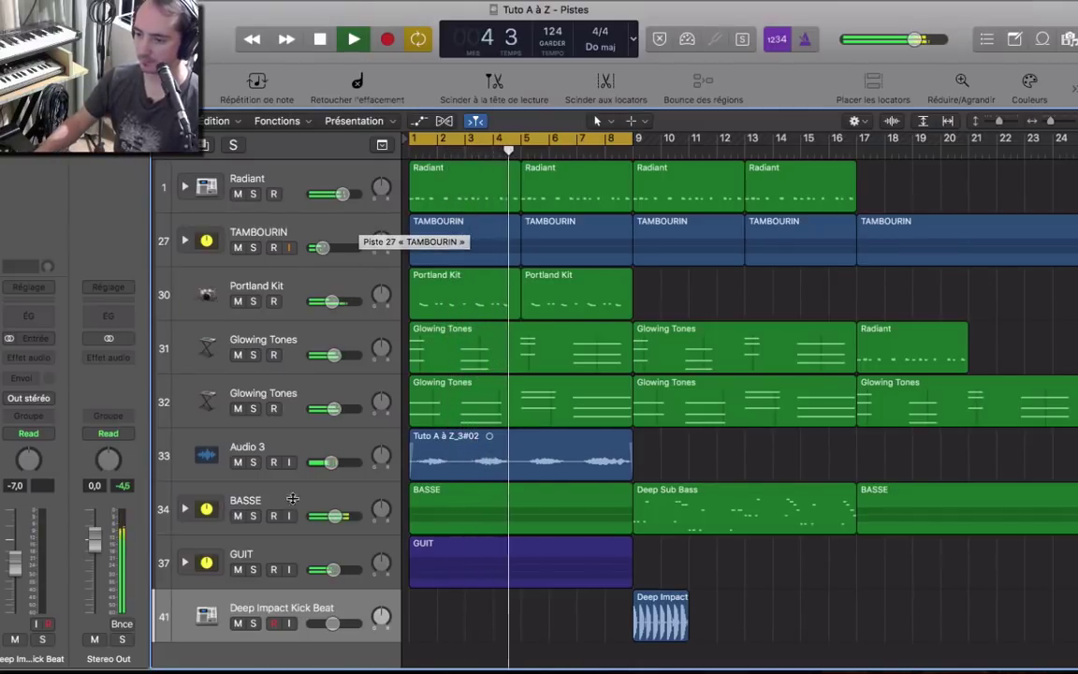
# Listen on into the second section with the Deep Impact Kick Beat track muted, moving the loop range to bars 9 through 16.
pyautogui.click(239, 623)
pyautogui.press('c')
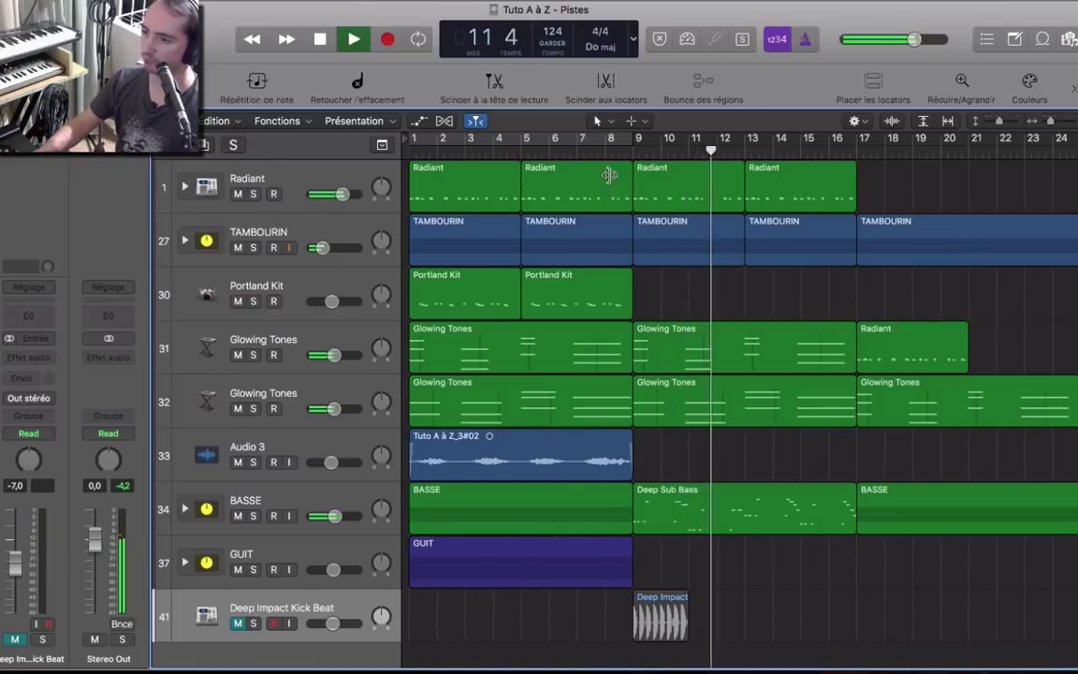
pyautogui.moveTo(577, 140); pyautogui.dragTo(673, 140)
pyautogui.press('space')
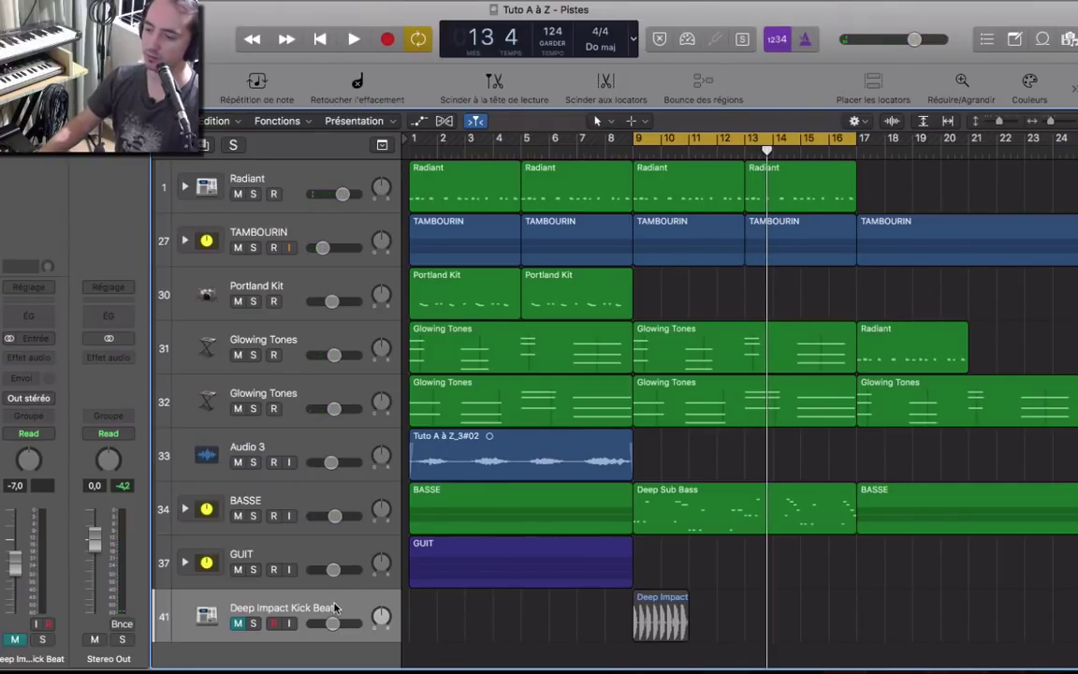
# Preview the Deep Impact Kick Beat loop in the loop browser.
pyautogui.click(1041, 40)
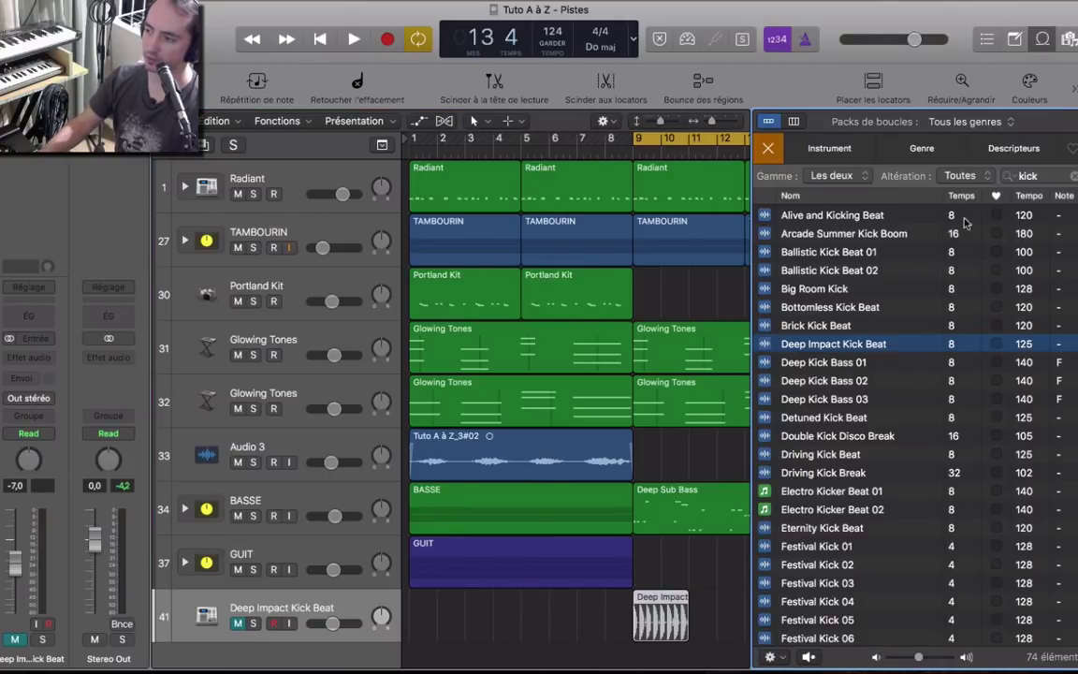
pyautogui.click(858, 349)
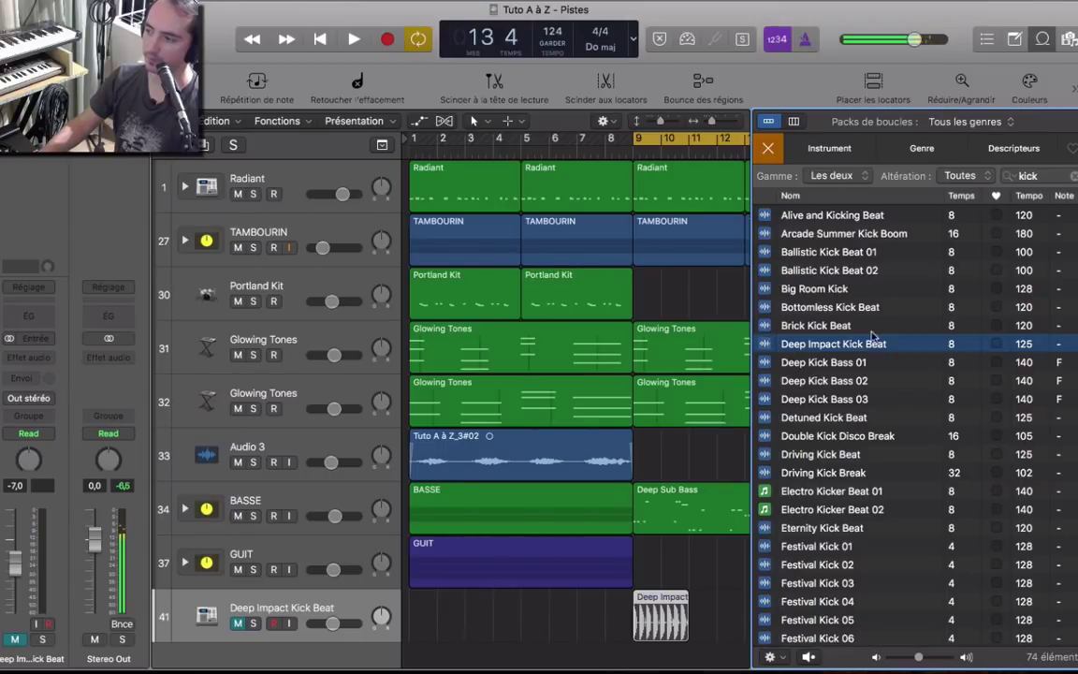
pyautogui.click(1040, 41)
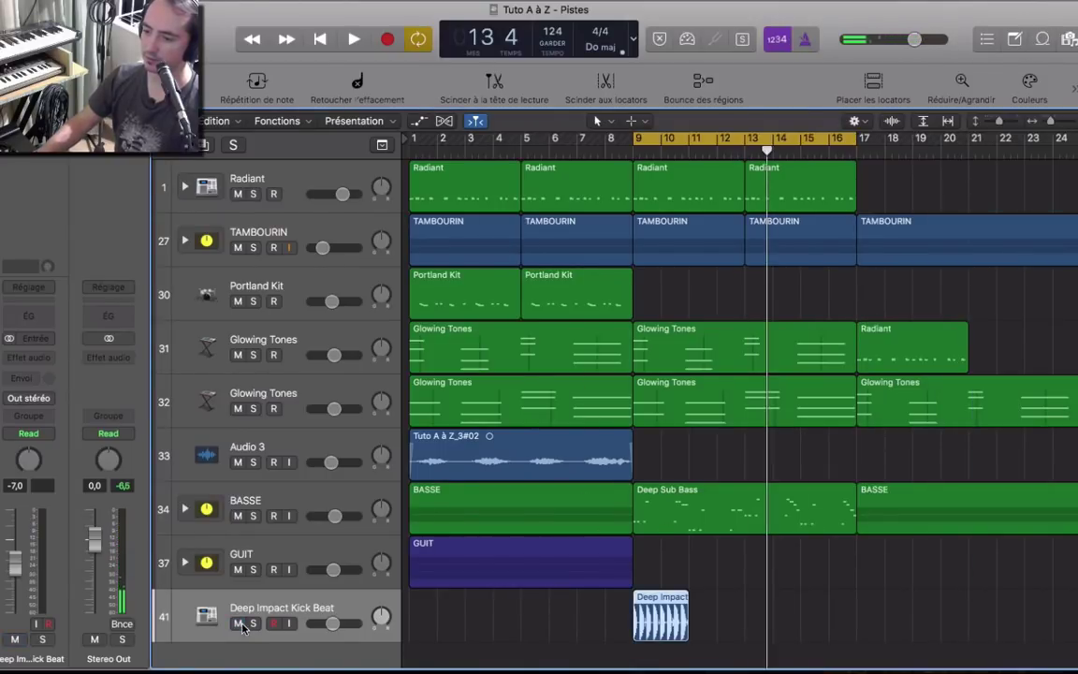
# Split the Deep Impact Kick Beat region after its first hit at bar 9, delete the remainder, and play the result.
pyautogui.press('z')
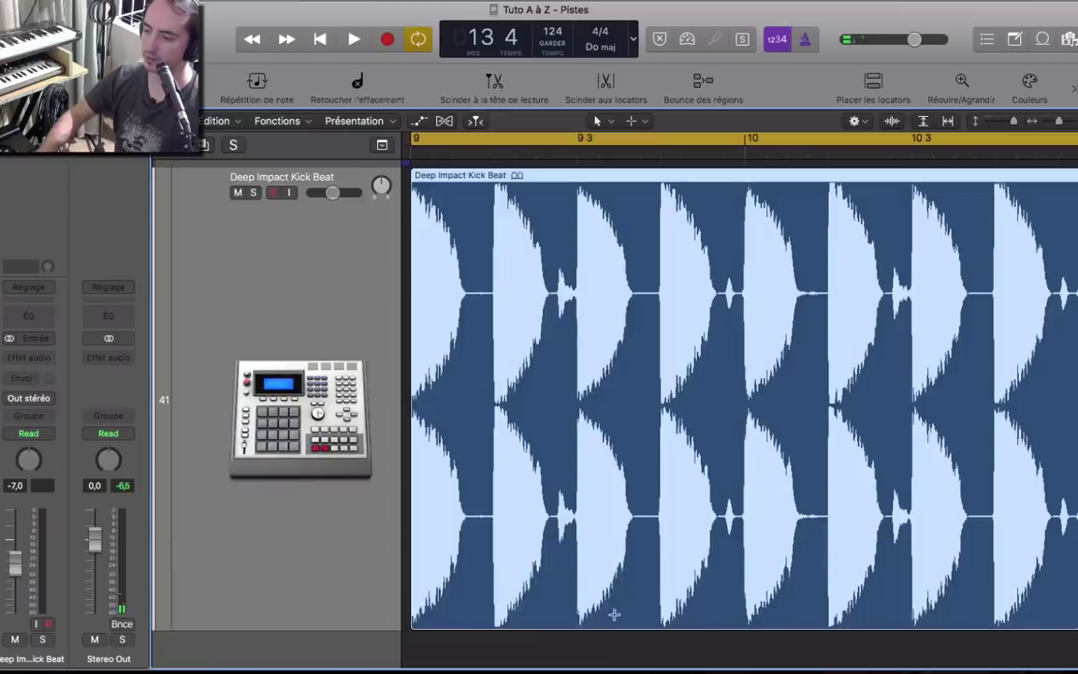
pyautogui.click(474, 477)
pyautogui.press('Delete')
pyautogui.press('space')
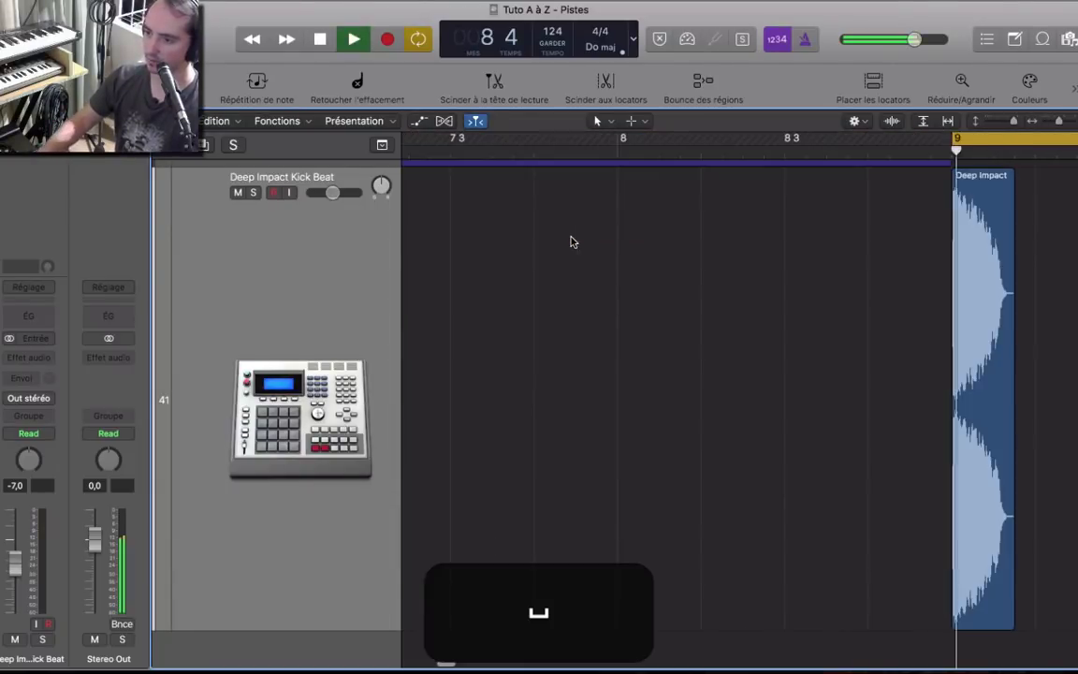
pyautogui.press('space')
# Solo the Deep Impact Kick Beat track and listen to the single kick hit.
pyautogui.click(254, 192)
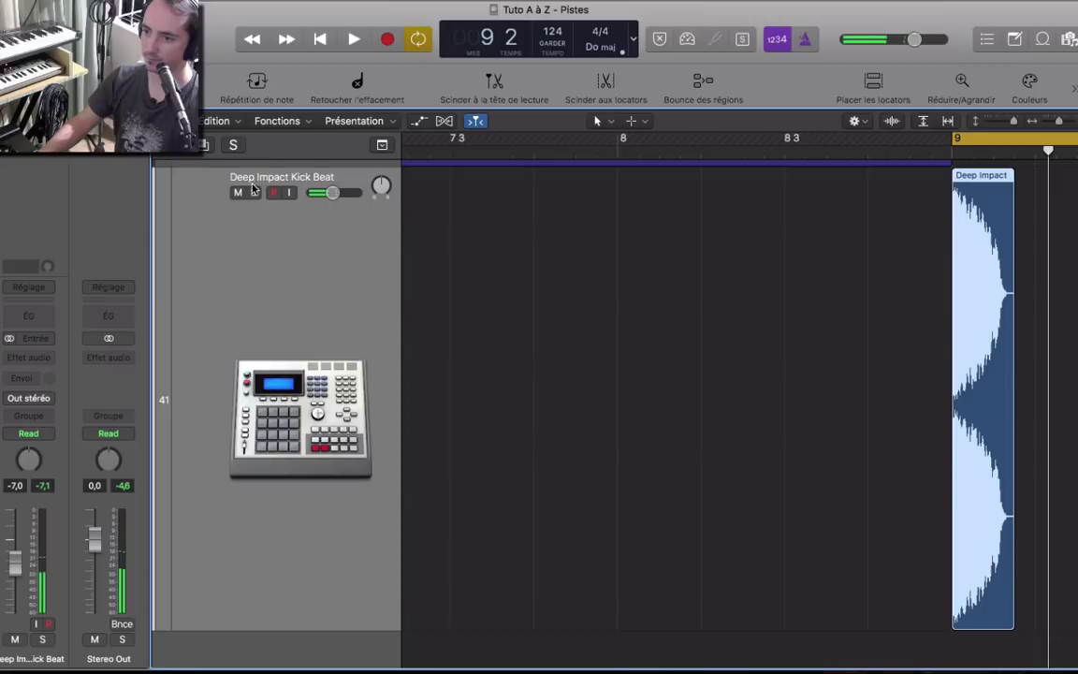
pyautogui.press('space')
pyautogui.press('space')
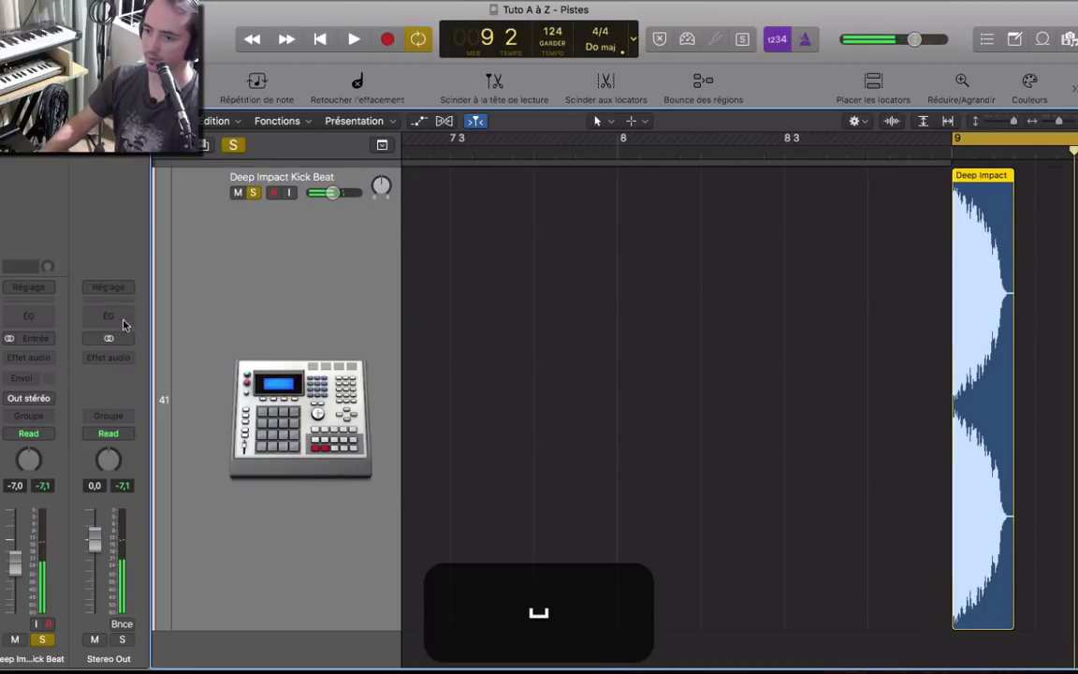
# Add a Channel EQ to the kick track and lower the high shelf to about -11.5 dB at 7300 Hz.
pyautogui.click(33, 323)
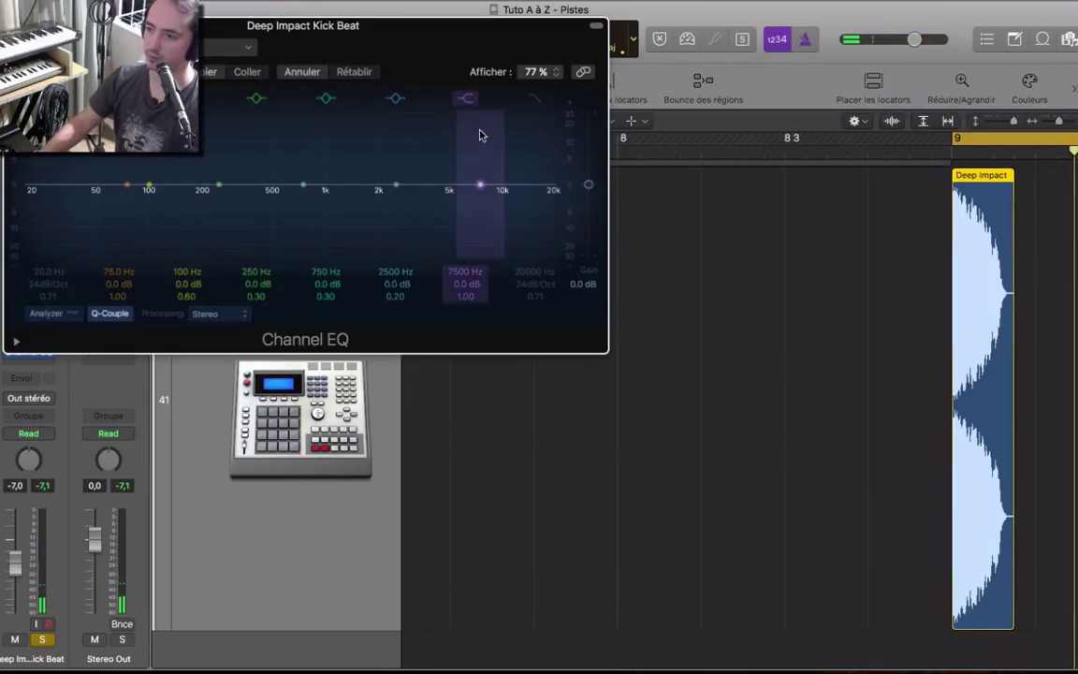
pyautogui.moveTo(493, 194); pyautogui.dragTo(488, 232)
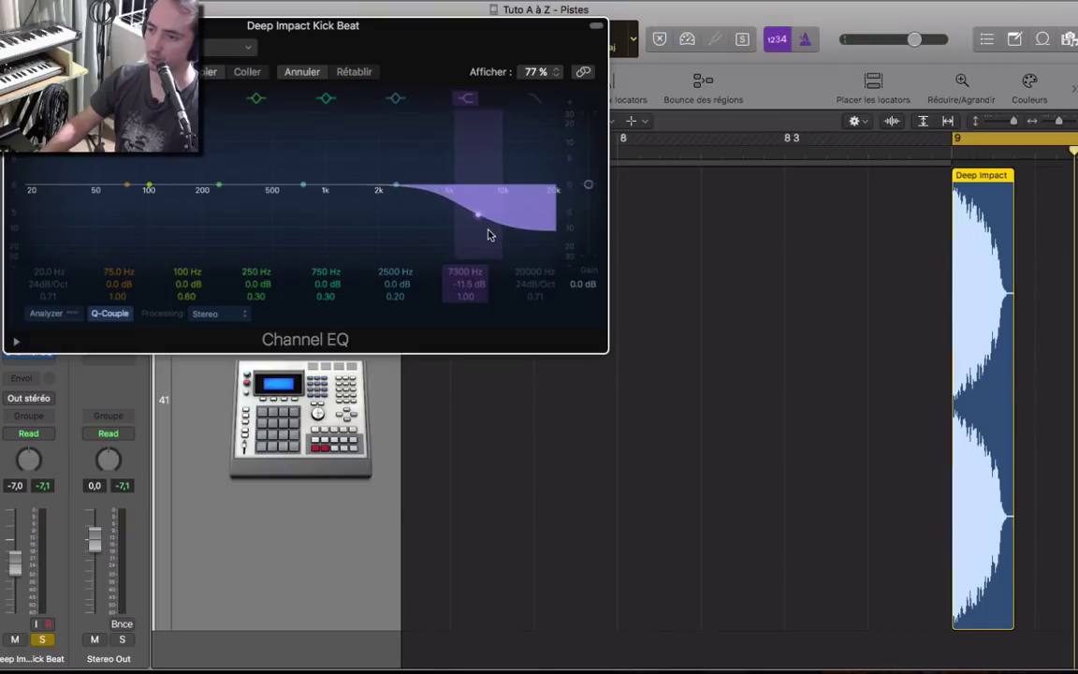
pyautogui.press('space')
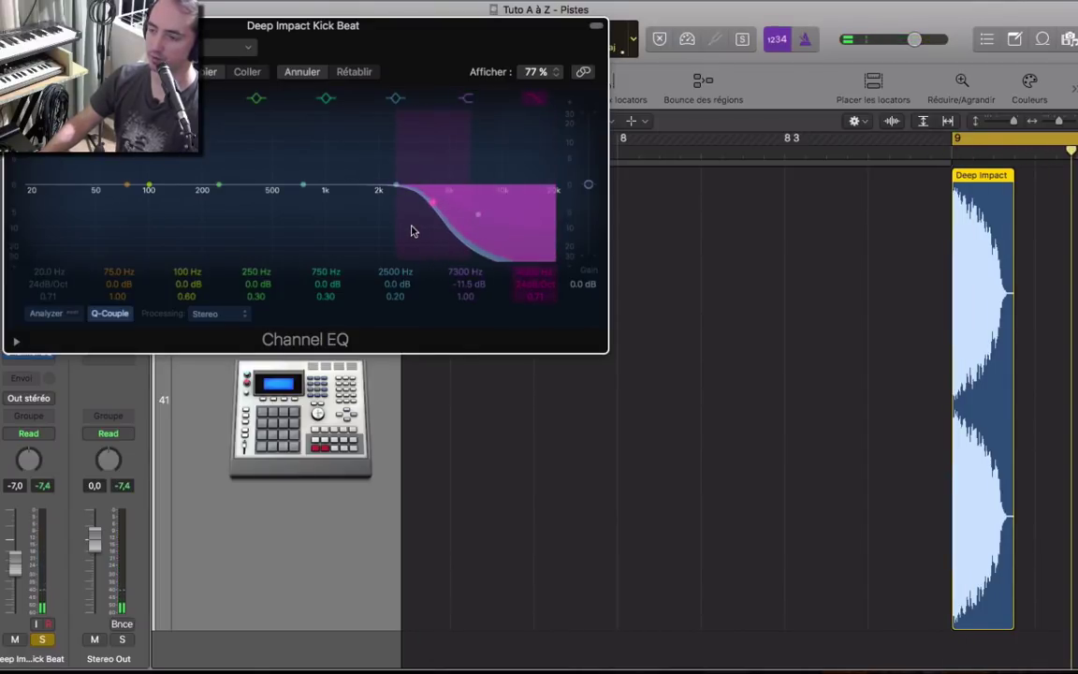
# Move the kick's EQ high shelf to about 2600 Hz at -10 dB and lower the high-cut frequency while auditioning.
pyautogui.press('space')
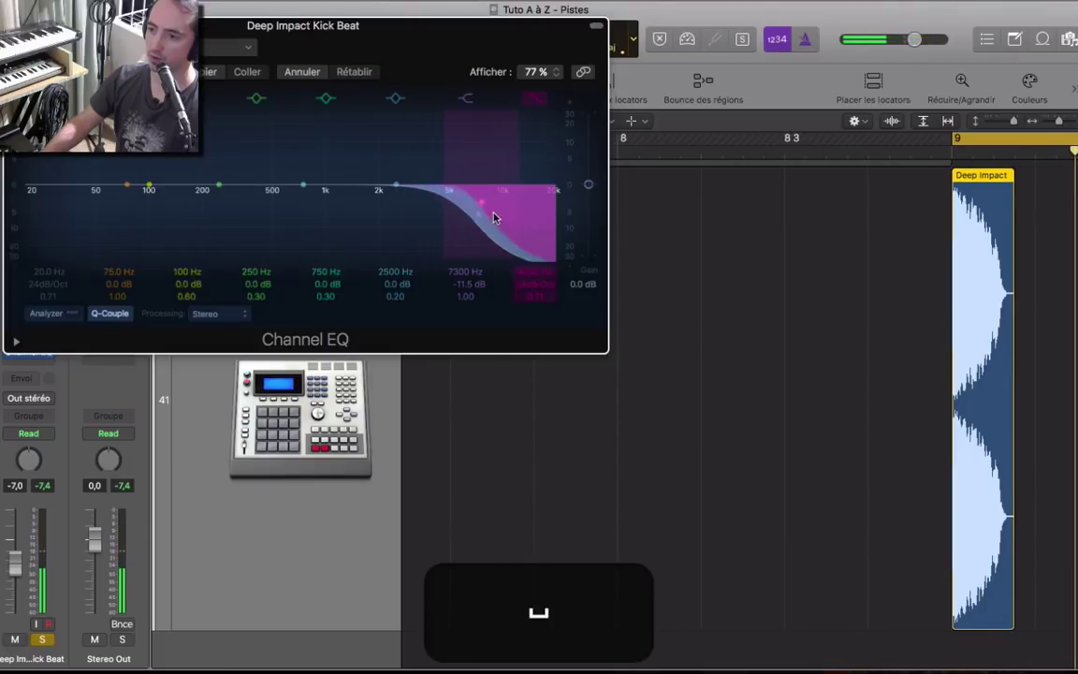
pyautogui.moveTo(531, 219); pyautogui.dragTo(392, 213)
pyautogui.press('space')
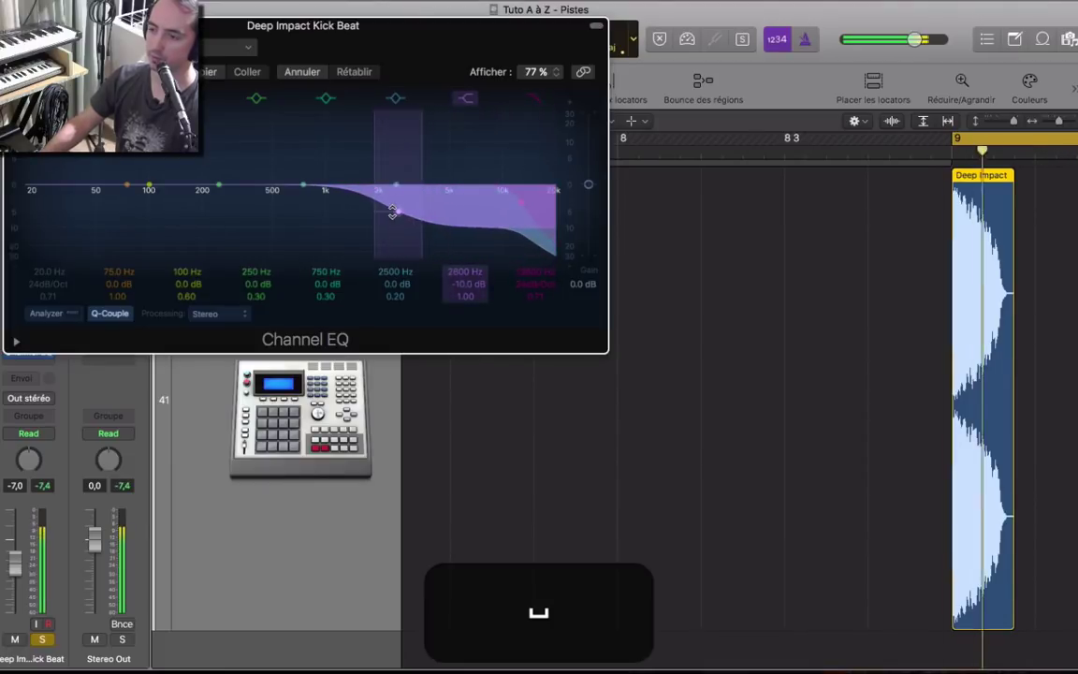
pyautogui.moveTo(526, 233); pyautogui.dragTo(468, 237)
pyautogui.press('space')
pyautogui.press('space')
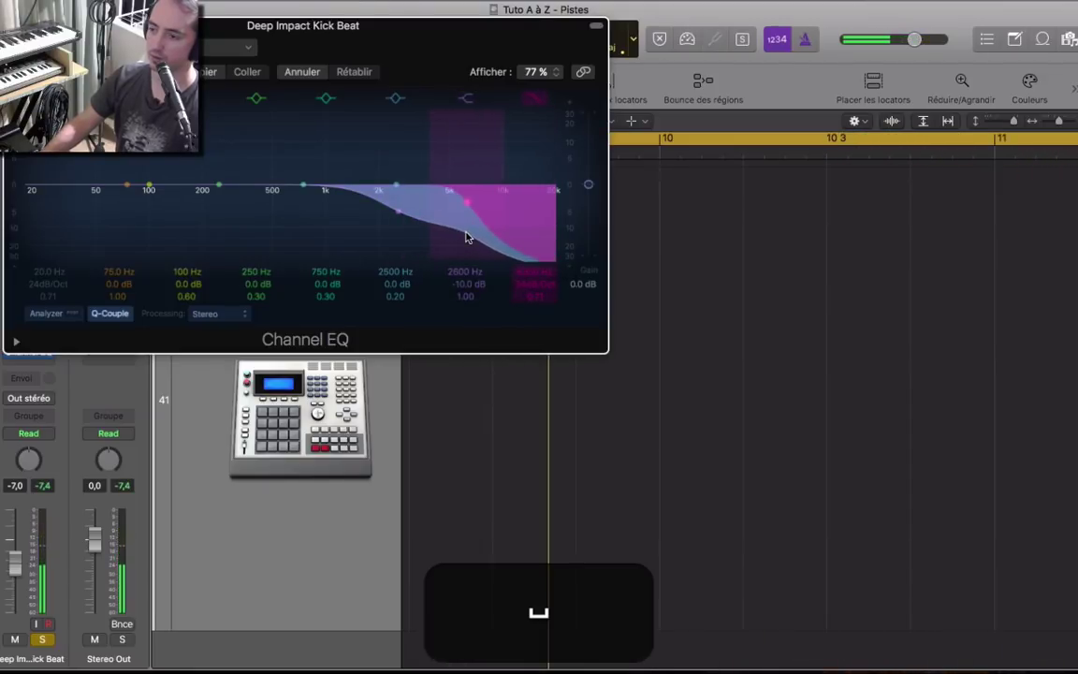
pyautogui.press('super+w')
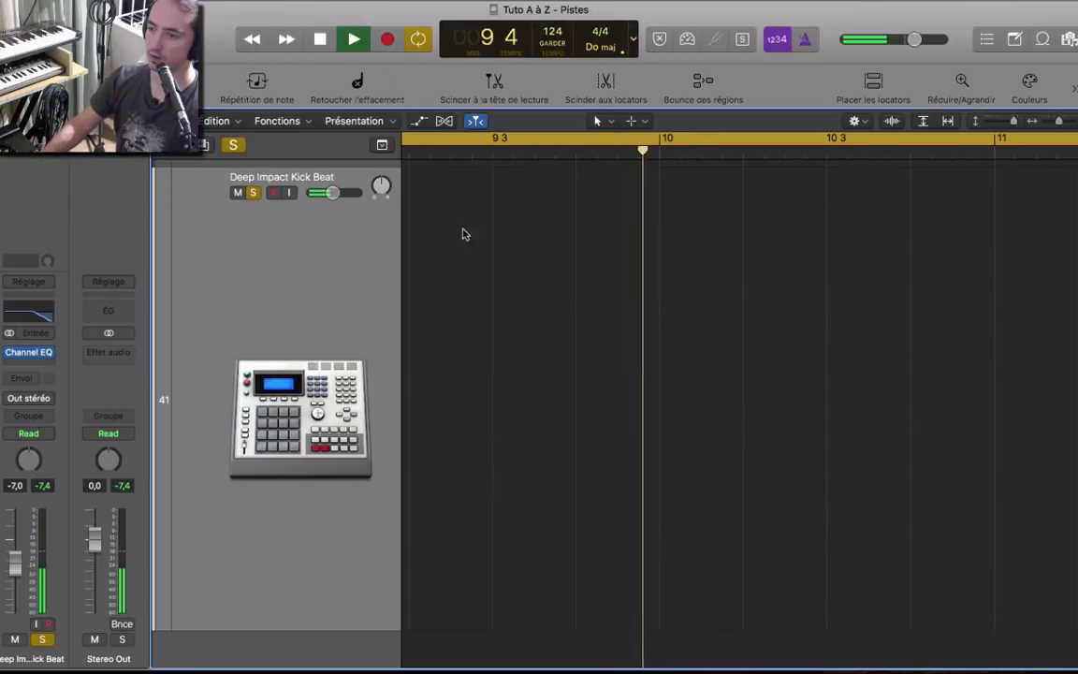
# Compare the kick's sound with the Channel EQ bypassed and enabled.
pyautogui.press('space')
pyautogui.click(11, 353)
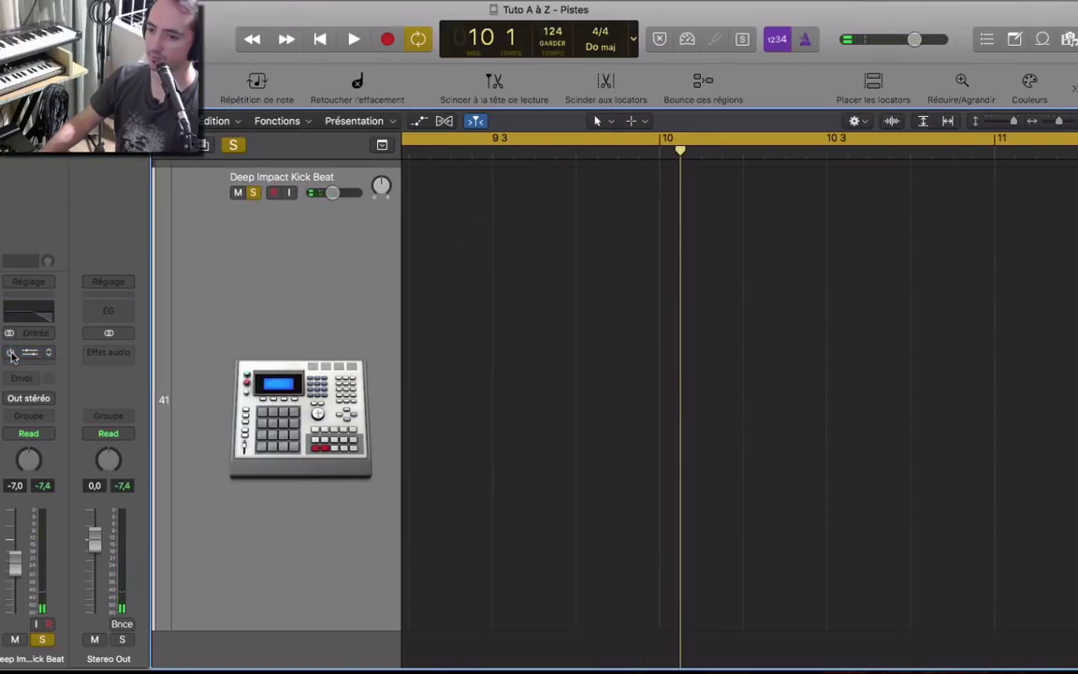
pyautogui.press('space')
pyautogui.press('space')
pyautogui.click(11, 353)
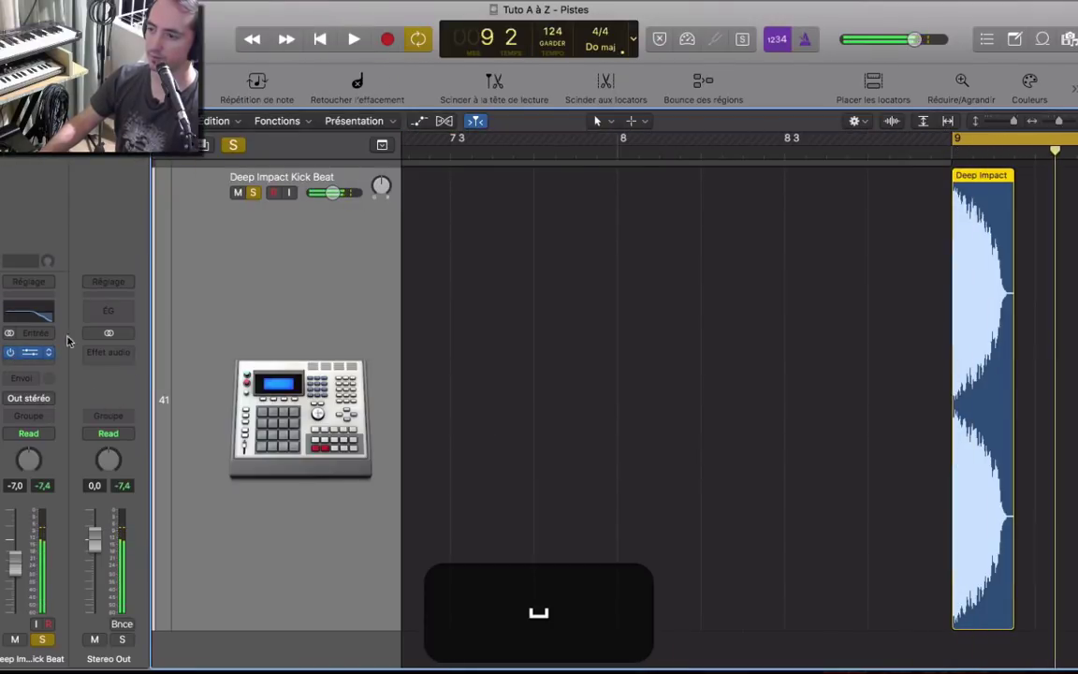
# Duplicate the trimmed kick hit onto all four beats of bar 9 and play the pattern.
pyautogui.press('z')
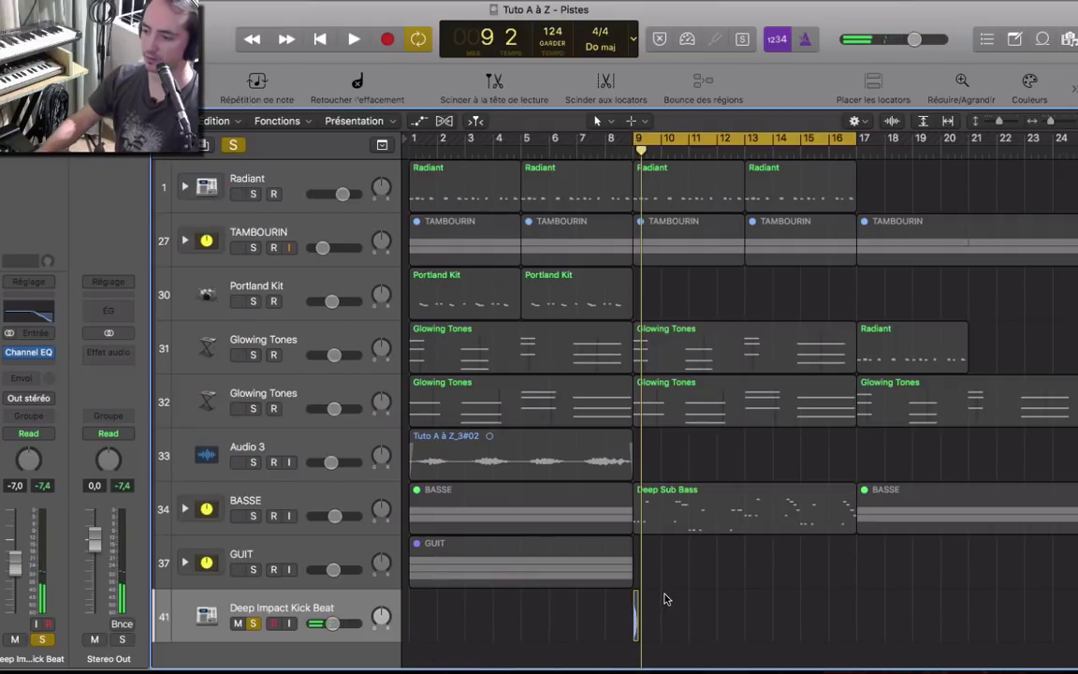
pyautogui.scroll(5, 660, 599)
pyautogui.moveTo(587, 599); pyautogui.dragTo(693, 602)
pyautogui.moveTo(695, 604); pyautogui.dragTo(657, 603)
pyautogui.scroll(-3, 737, 599)
pyautogui.press('space')
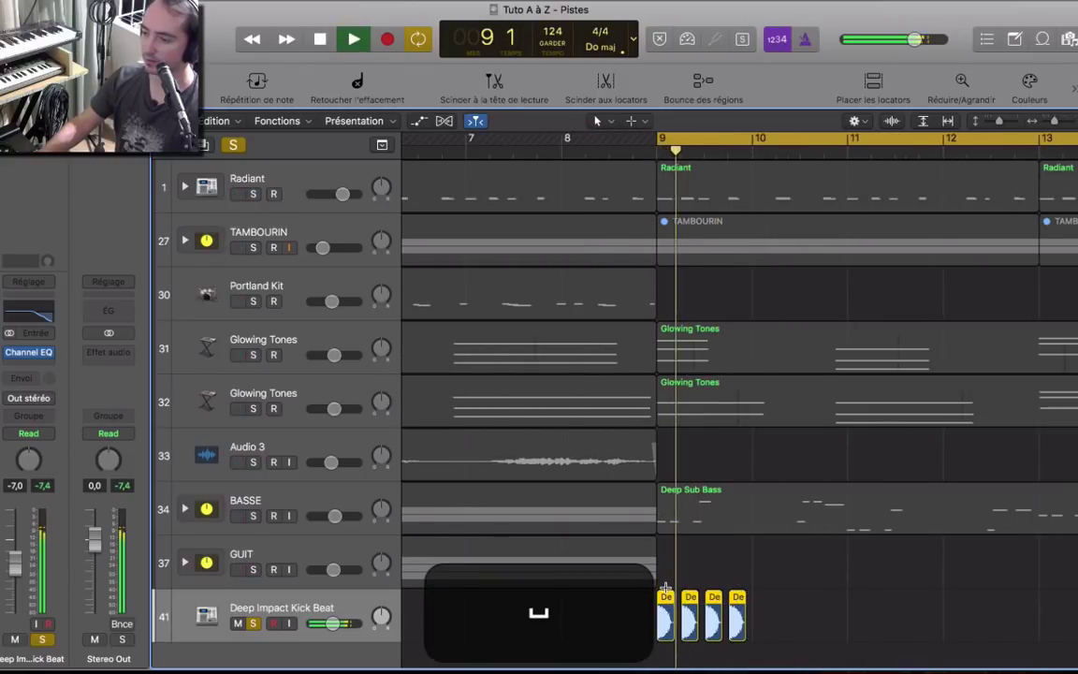
pyautogui.press('space')
# Copy the kick hits repeatedly to fill every beat of bars 9 through 16 and check playback.
pyautogui.moveTo(665, 603); pyautogui.dragTo(764, 610)
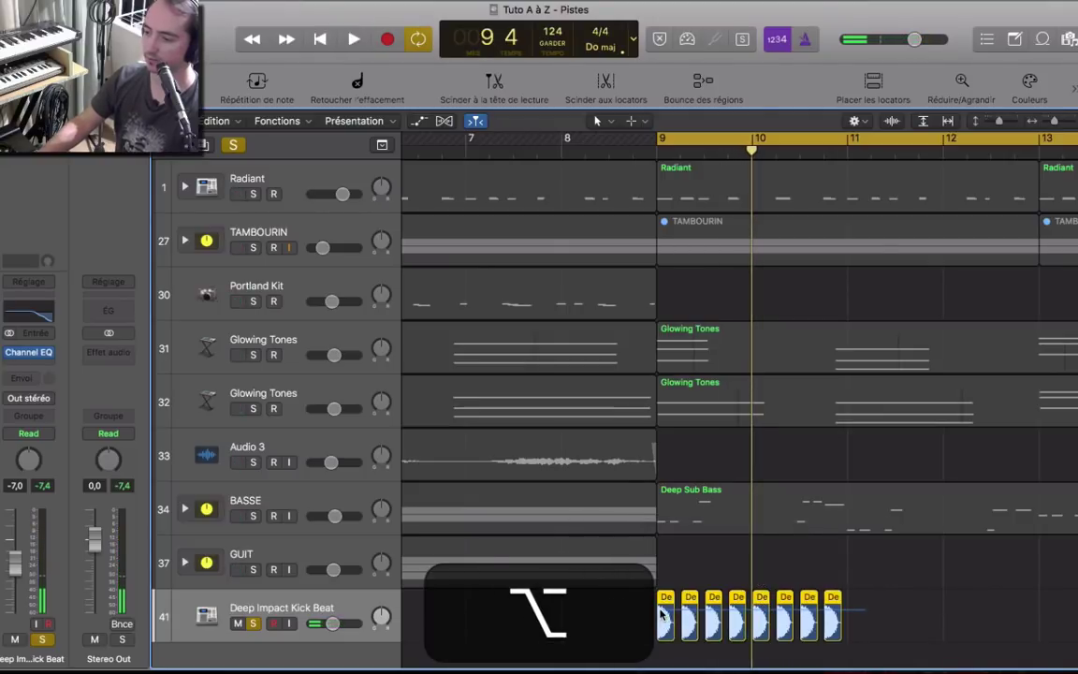
pyautogui.moveTo(663, 613); pyautogui.dragTo(533, 608)
pyautogui.hscroll(5, 831, 615)
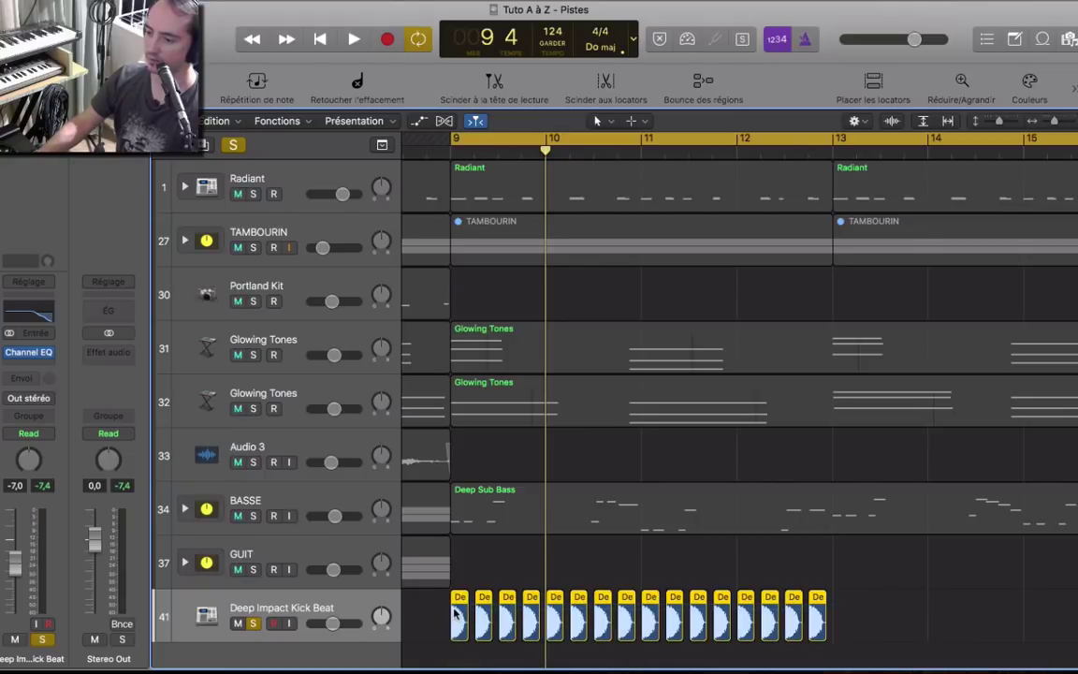
pyautogui.moveTo(458, 604); pyautogui.dragTo(849, 636)
pyautogui.scroll(-3, 820, 499)
pyautogui.press('space')
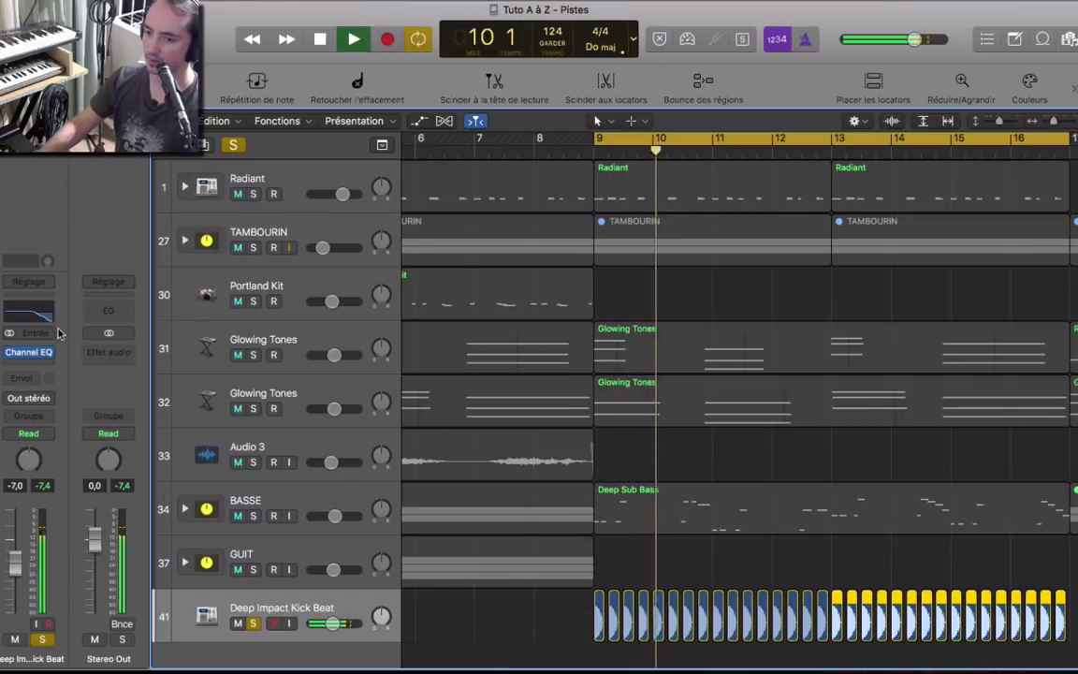
pyautogui.press('space')
# Select all kick regions in bars 9 through 16 and give them a short fade-out.
pyautogui.click(524, 611)
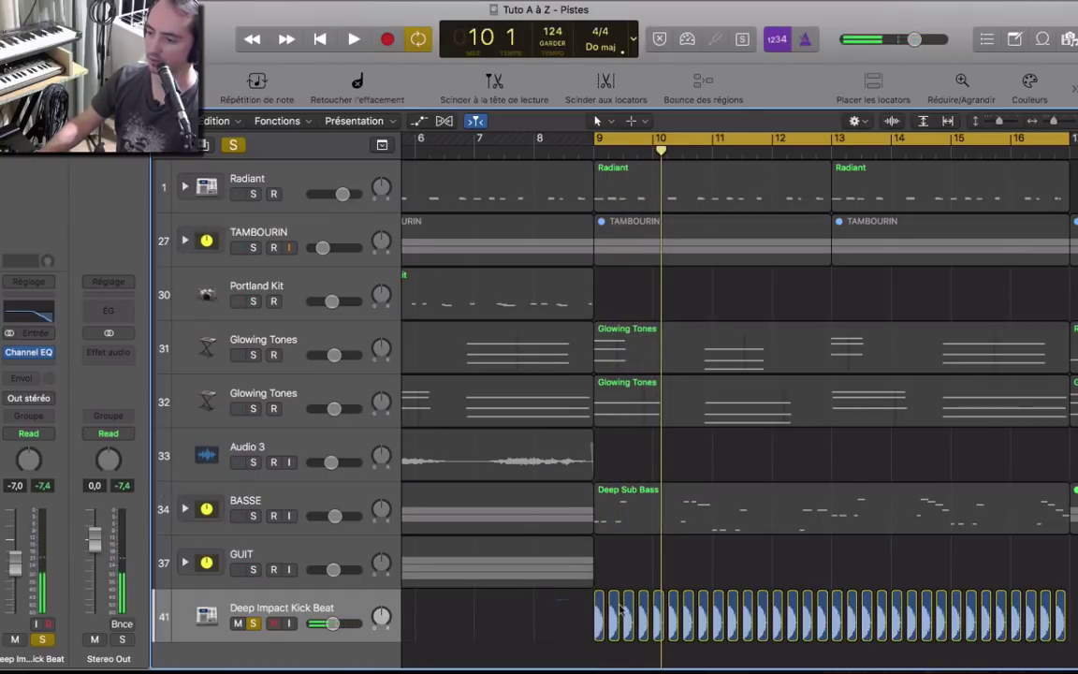
pyautogui.moveTo(578, 607); pyautogui.dragTo(1067, 617)
pyautogui.press('z')
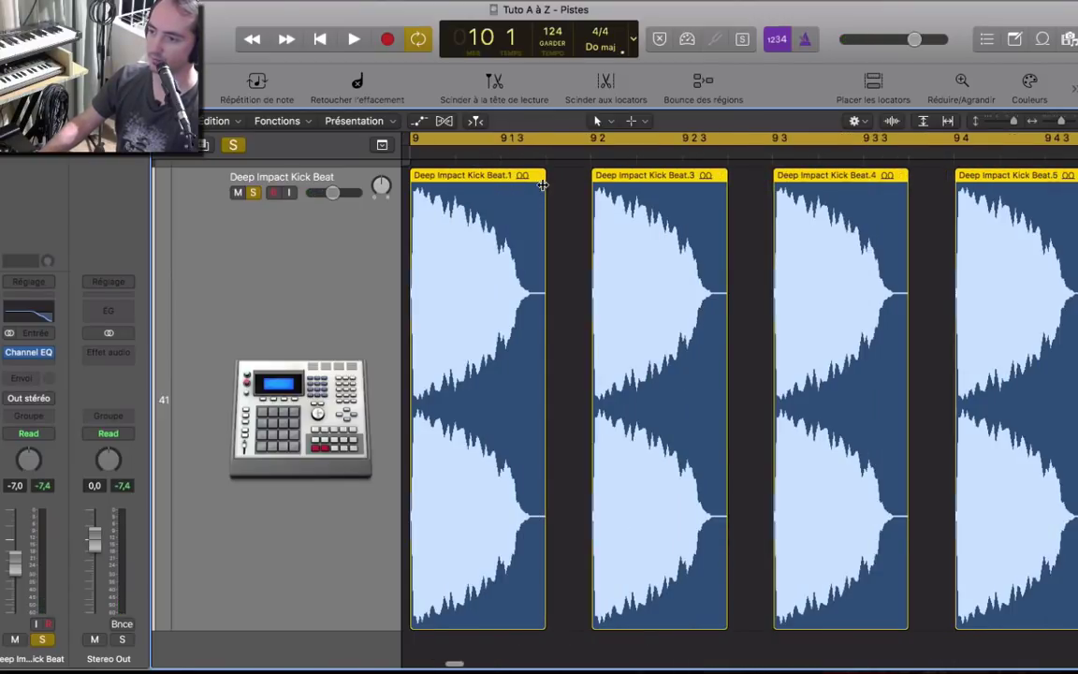
pyautogui.moveTo(542, 184); pyautogui.dragTo(529, 184)
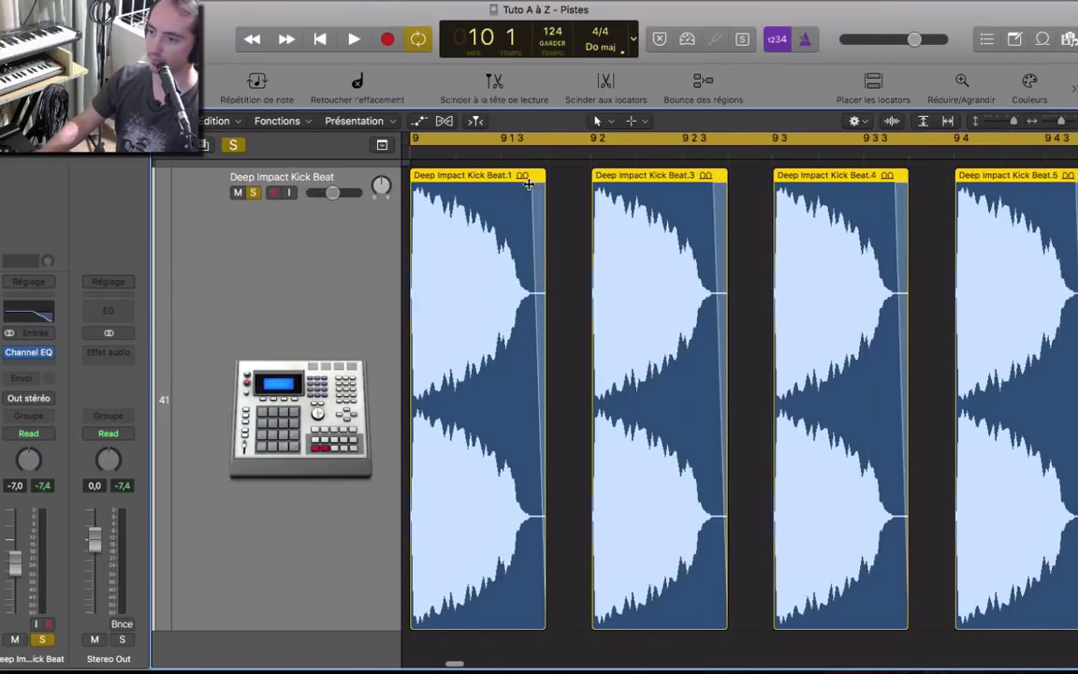
# Shorten the ends of all selected kick regions and lengthen their fade-outs, auditioning the tighter kick.
pyautogui.press('space')
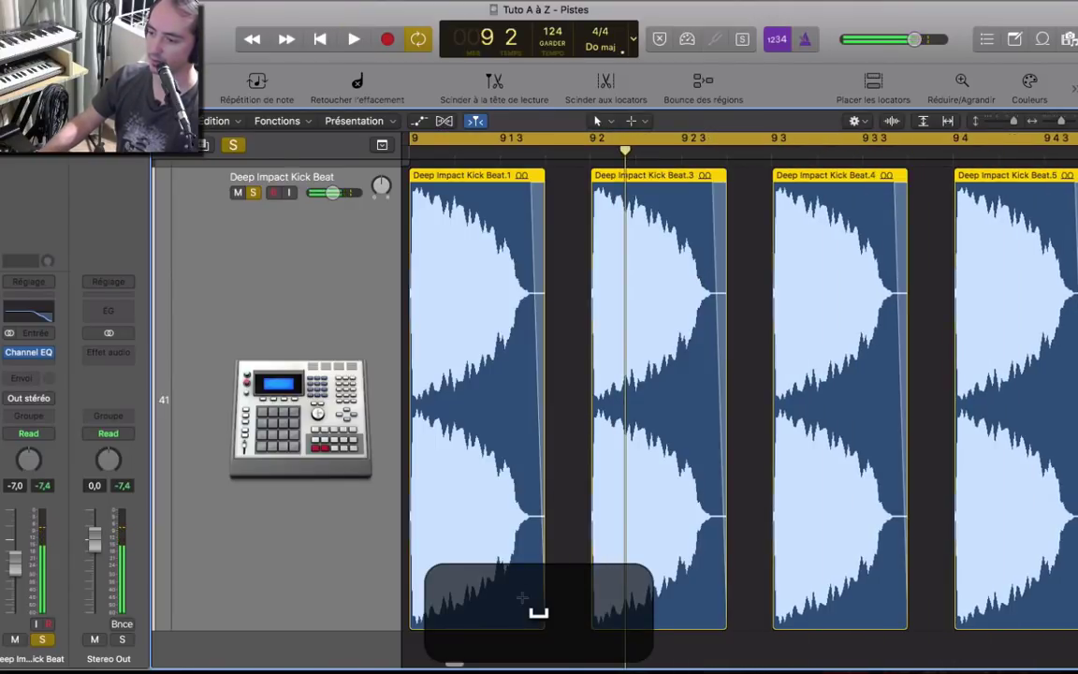
pyautogui.moveTo(539, 620); pyautogui.dragTo(523, 587)
pyautogui.press('space')
pyautogui.press('space')
pyautogui.press('space')
pyautogui.press('space')
pyautogui.press('space')
pyautogui.press('space')
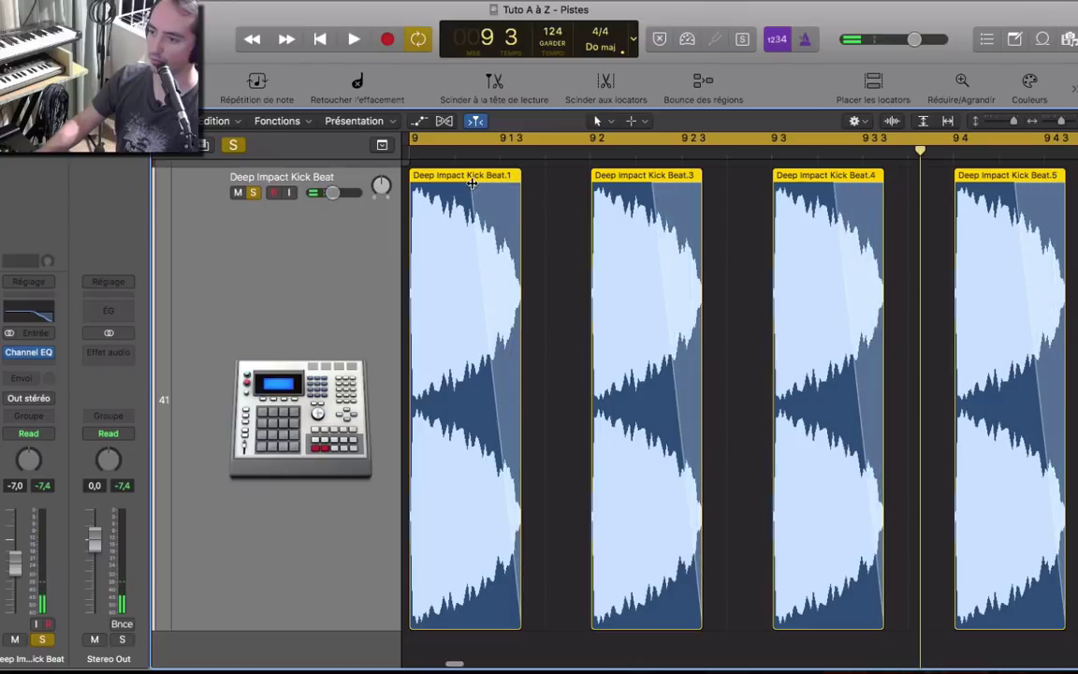
pyautogui.press('space')
pyautogui.press('space')
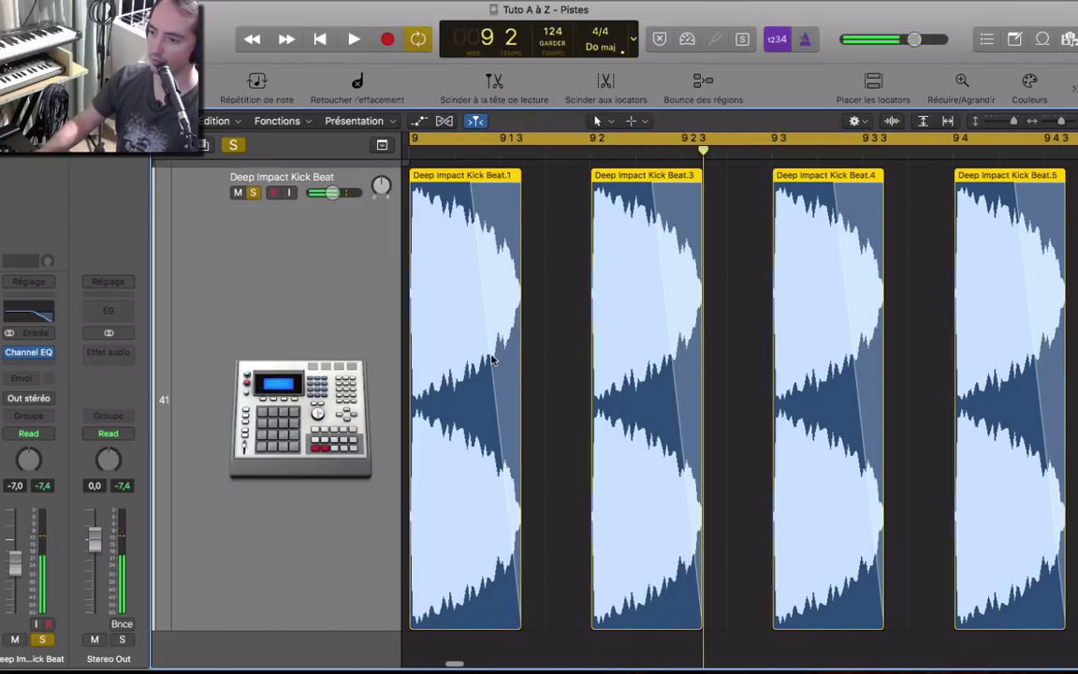
# Bend the fade-outs of the selected kick regions into a curve and listen to the result.
pyautogui.moveTo(485, 330); pyautogui.dragTo(445, 245)
pyautogui.press('space')
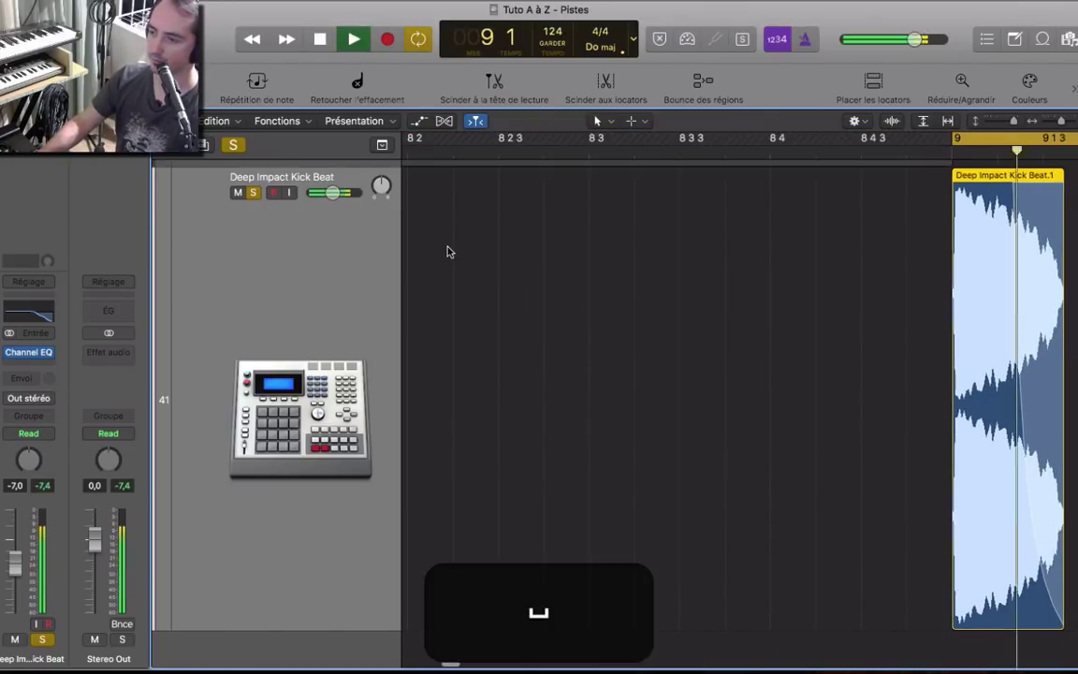
pyautogui.press('space')
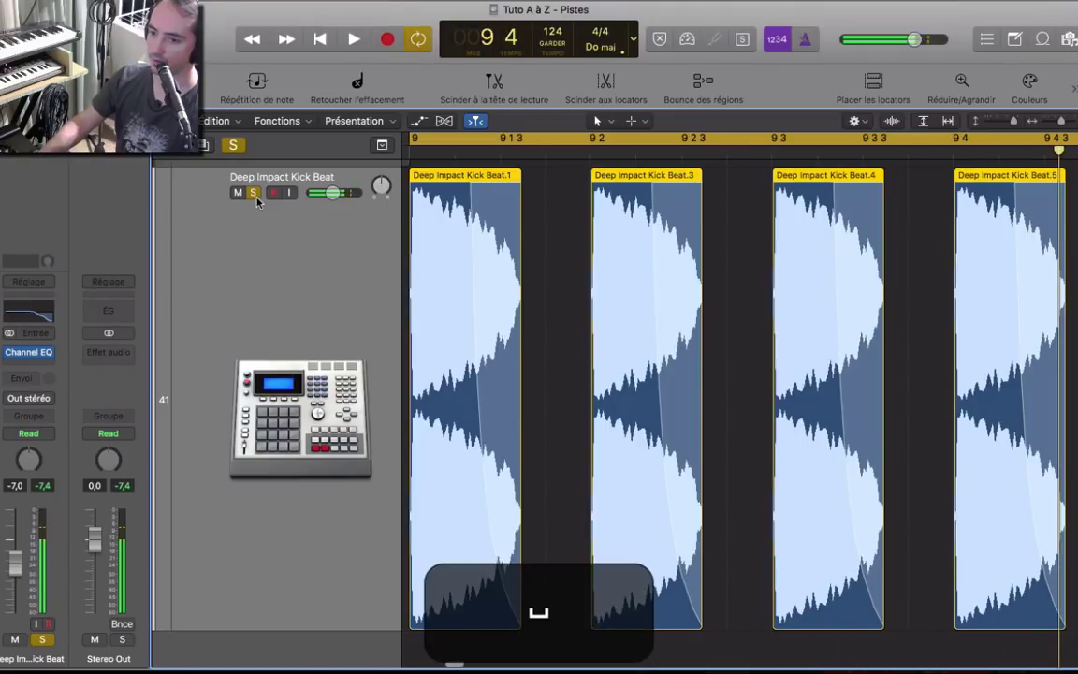
# Reopen the kick track's Channel EQ and enable its Analyzer during playback.
pyautogui.click(36, 312)
pyautogui.press('space')
pyautogui.press('space')
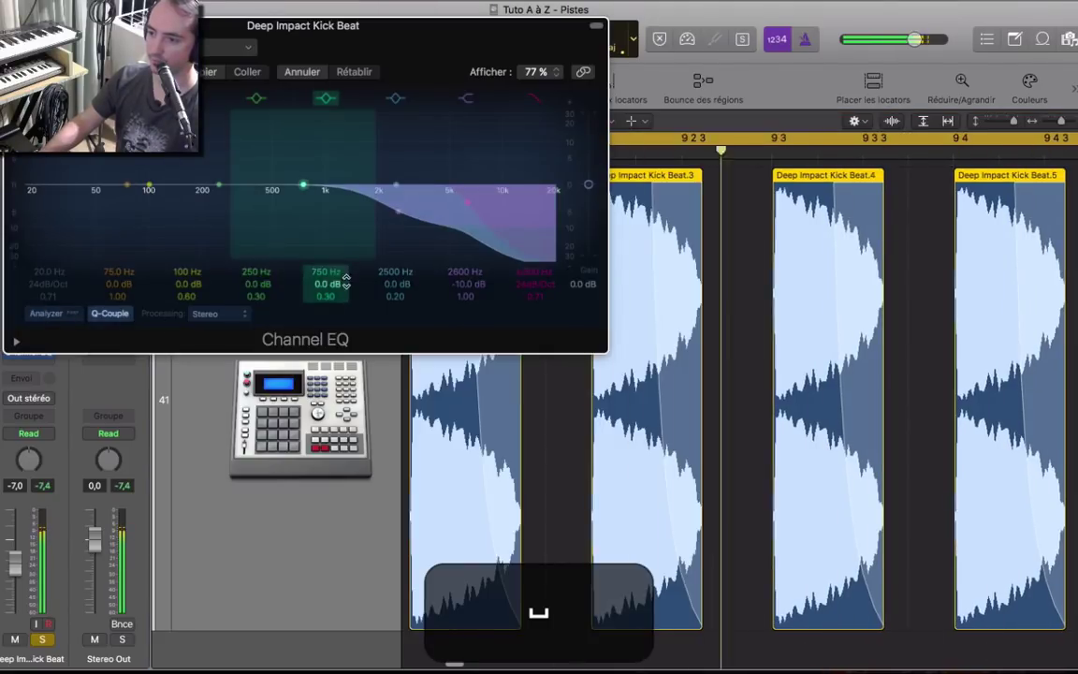
pyautogui.click(46, 313)
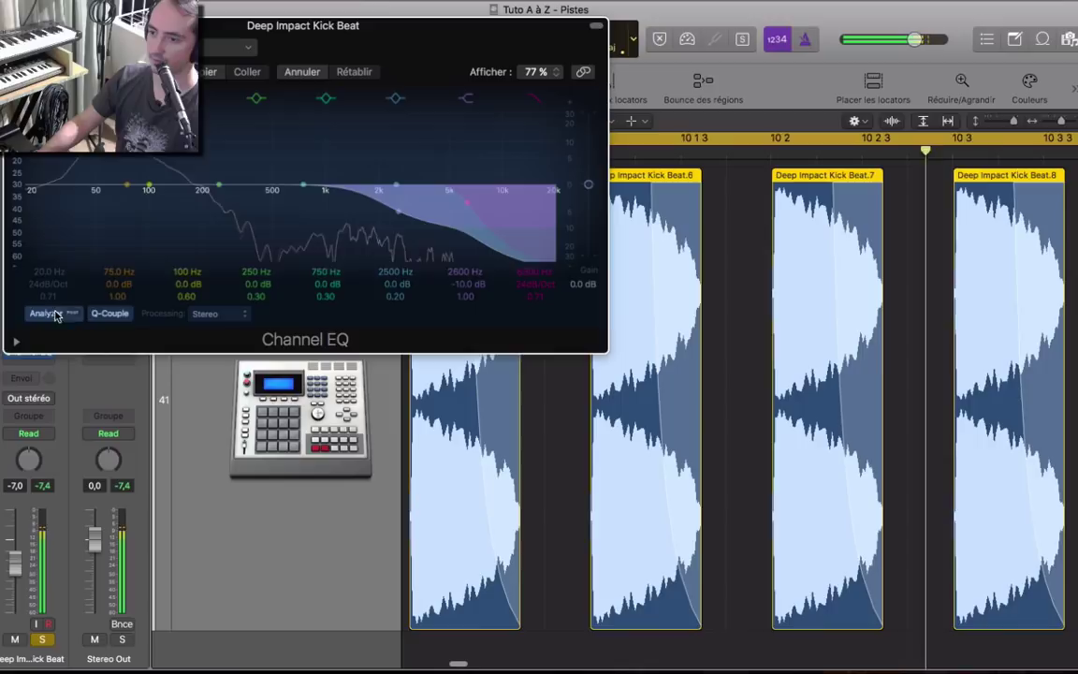
# Sweep the 750 Hz band with a large boost, cut it by 24 dB at 900 Hz with Q 4.30, and compare against the bypassed EQ.
pyautogui.moveTo(332, 210); pyautogui.dragTo(387, 131)
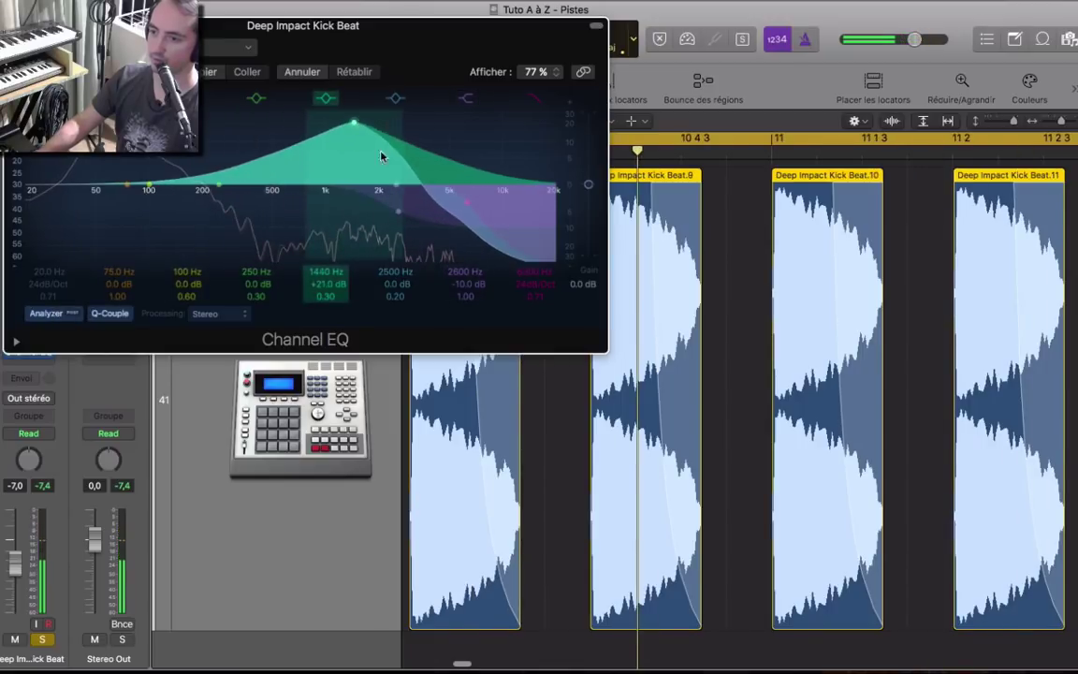
pyautogui.press('space')
pyautogui.press('space')
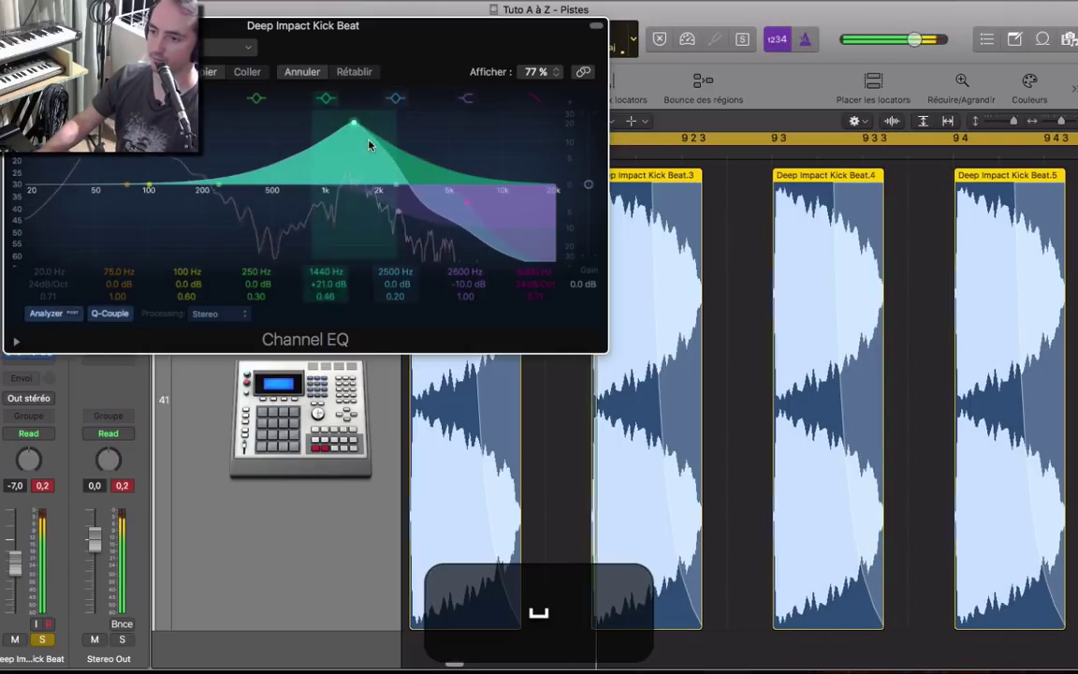
pyautogui.moveTo(344, 164); pyautogui.dragTo(322, 286)
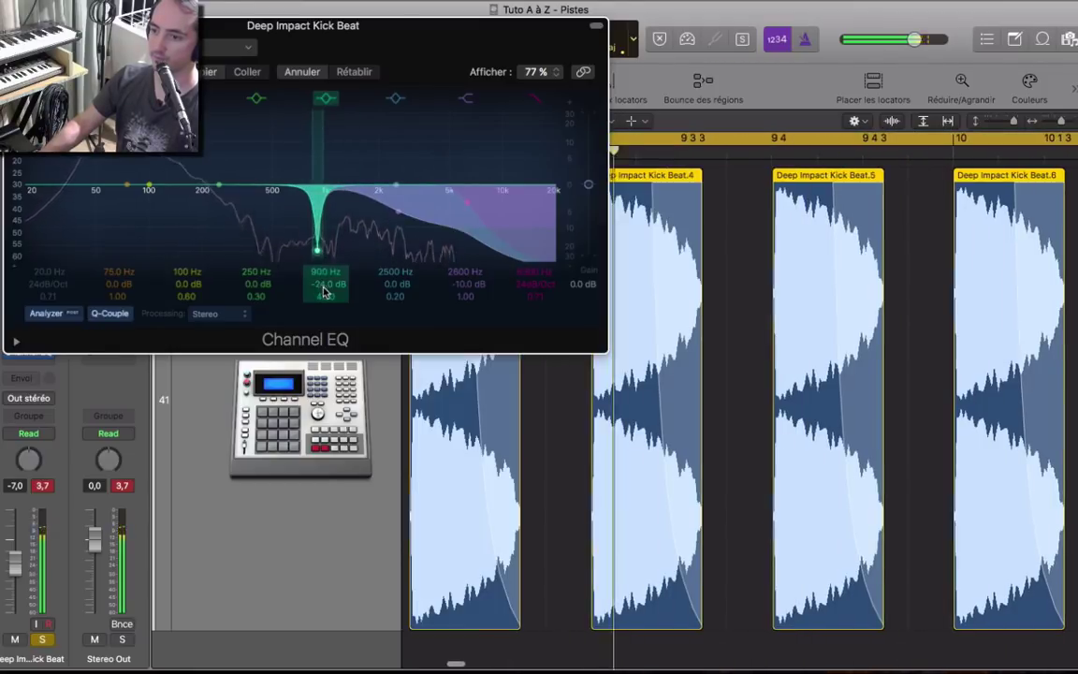
pyautogui.click(21, 47)
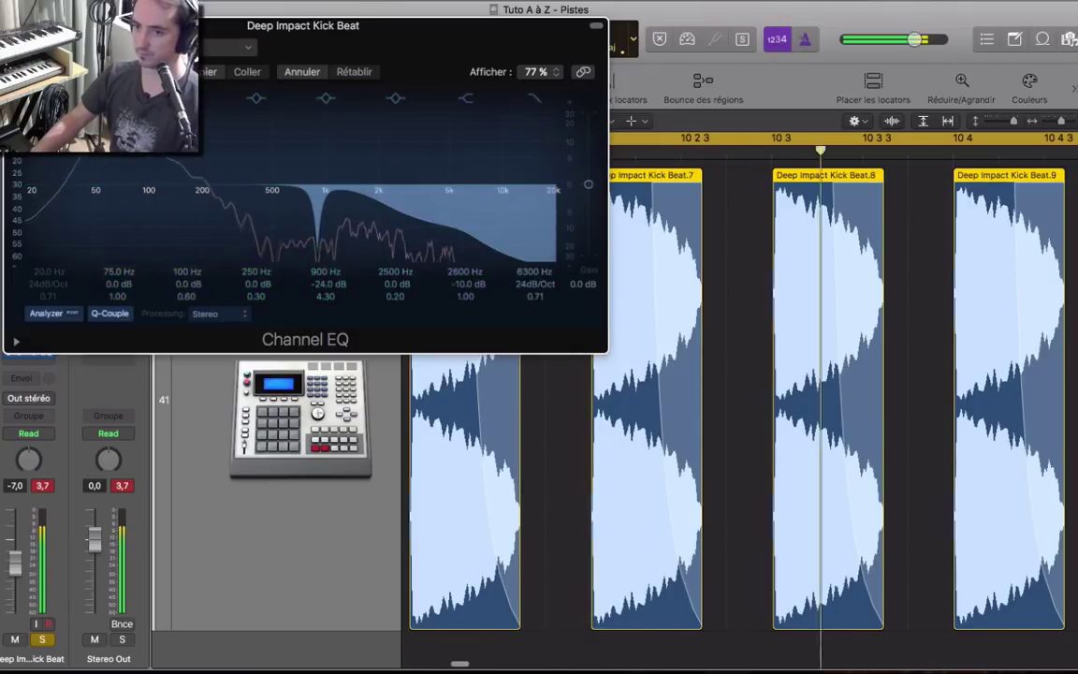
pyautogui.click(21, 47)
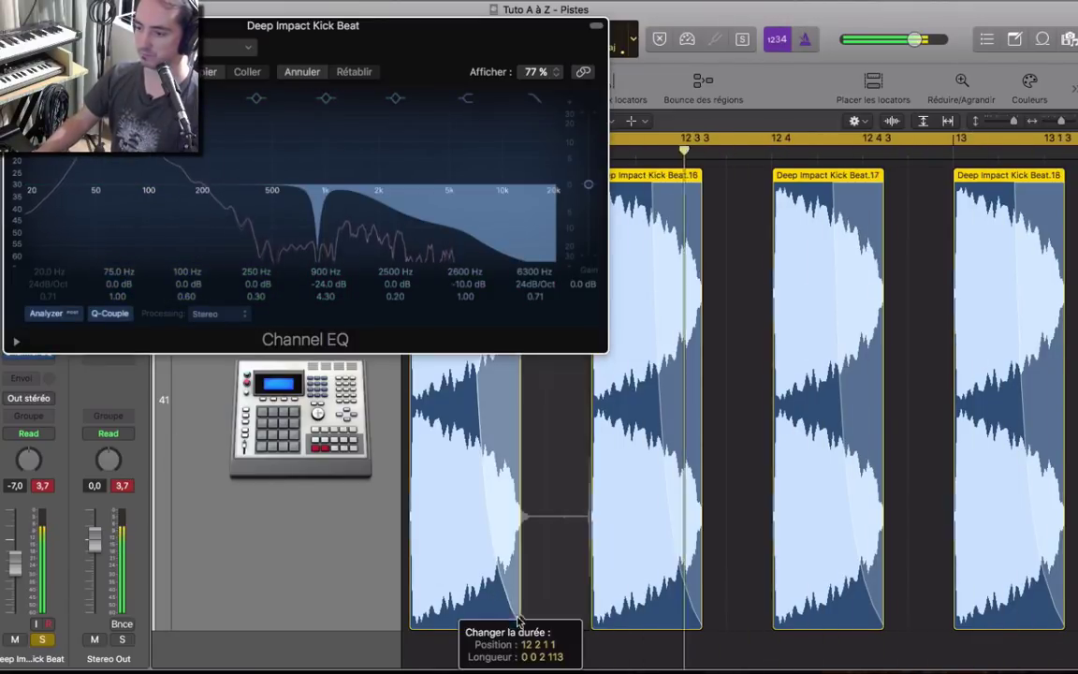
# Slightly lengthen the ends of all selected kick regions.
pyautogui.click(517, 619)
pyautogui.moveTo(521, 620); pyautogui.dragTo(533, 619)
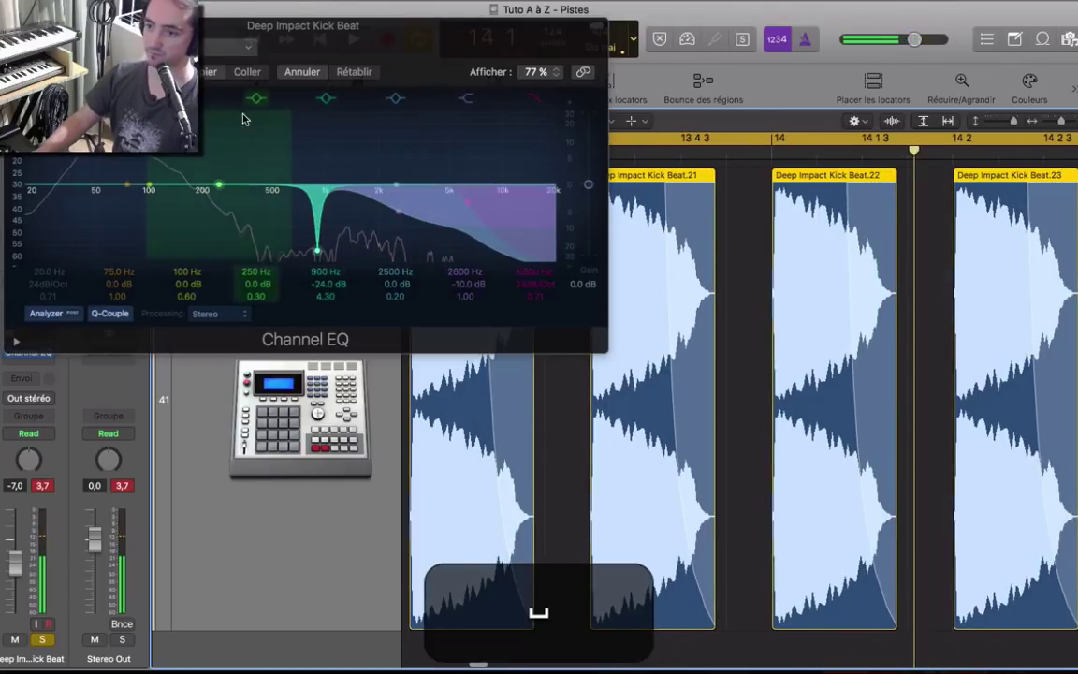
# Boost the 250 Hz band by 22 dB with Q 80, sweep it during playback, and cut it by 24 dB at 700 Hz.
pyautogui.moveTo(225, 172); pyautogui.dragTo(227, 121)
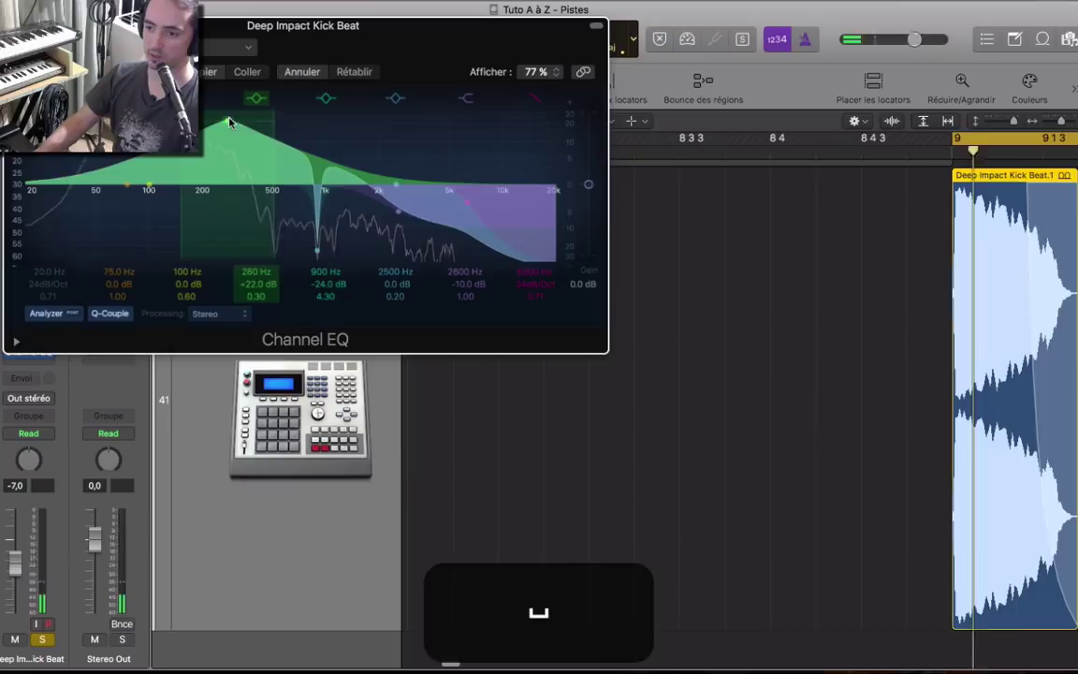
pyautogui.moveTo(256, 296); pyautogui.dragTo(258, 299)
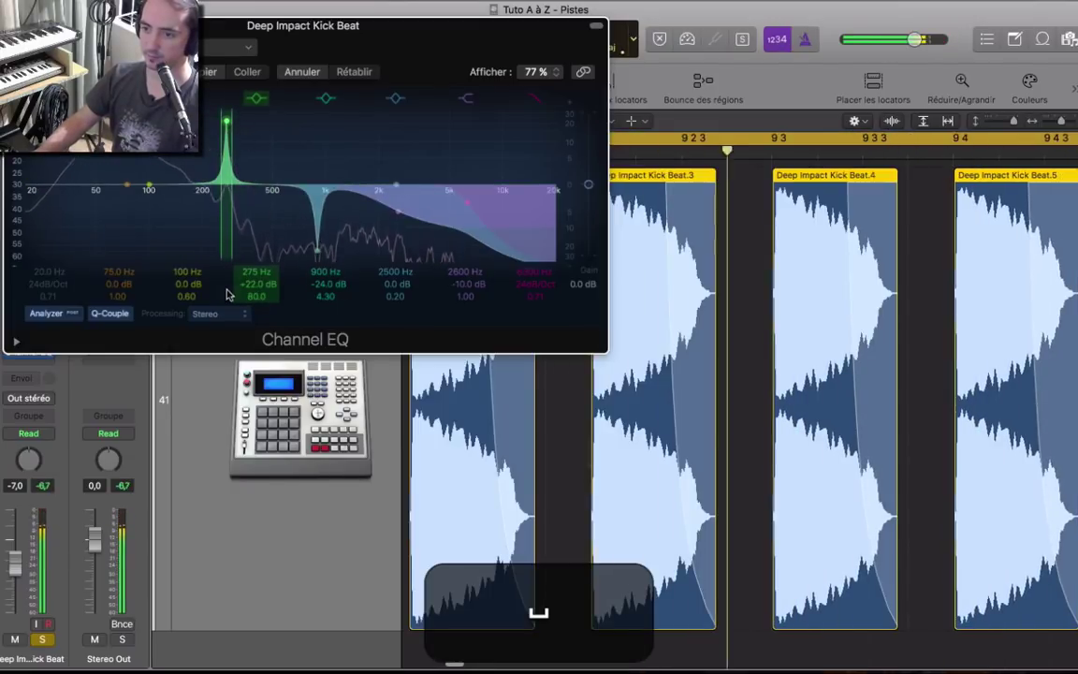
pyautogui.moveTo(226, 129); pyautogui.dragTo(303, 322)
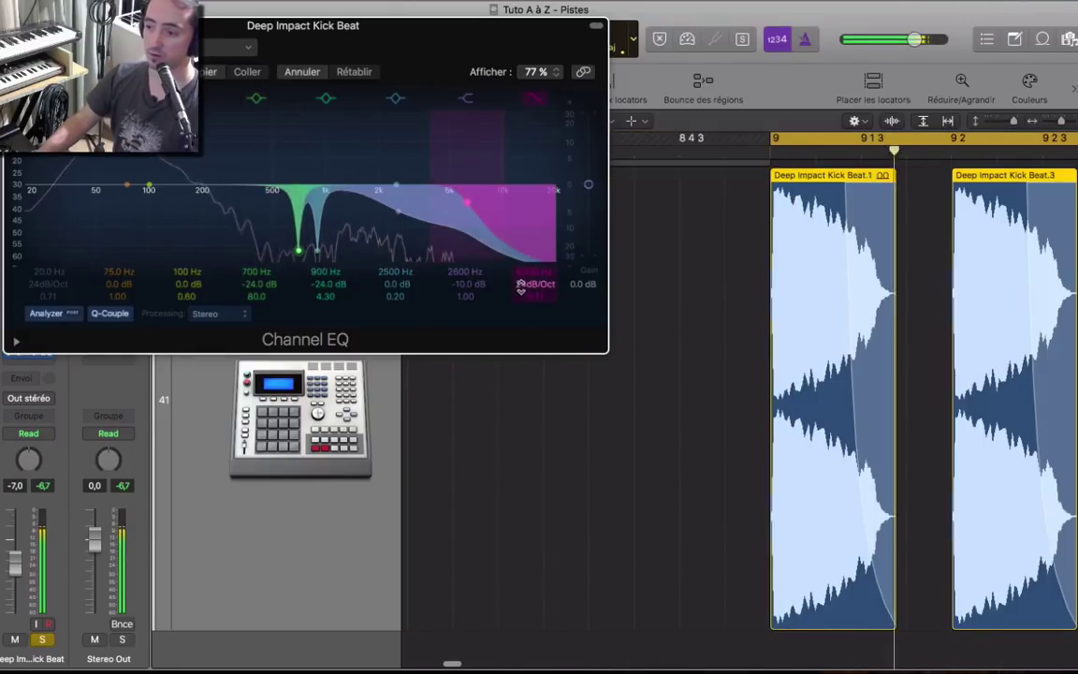
# Set the kick's high cut to 48 dB/Oct at 3500 Hz and move the high shelf to 4100 Hz, comparing against the bypassed EQ.
pyautogui.moveTo(477, 206); pyautogui.dragTo(329, 233)
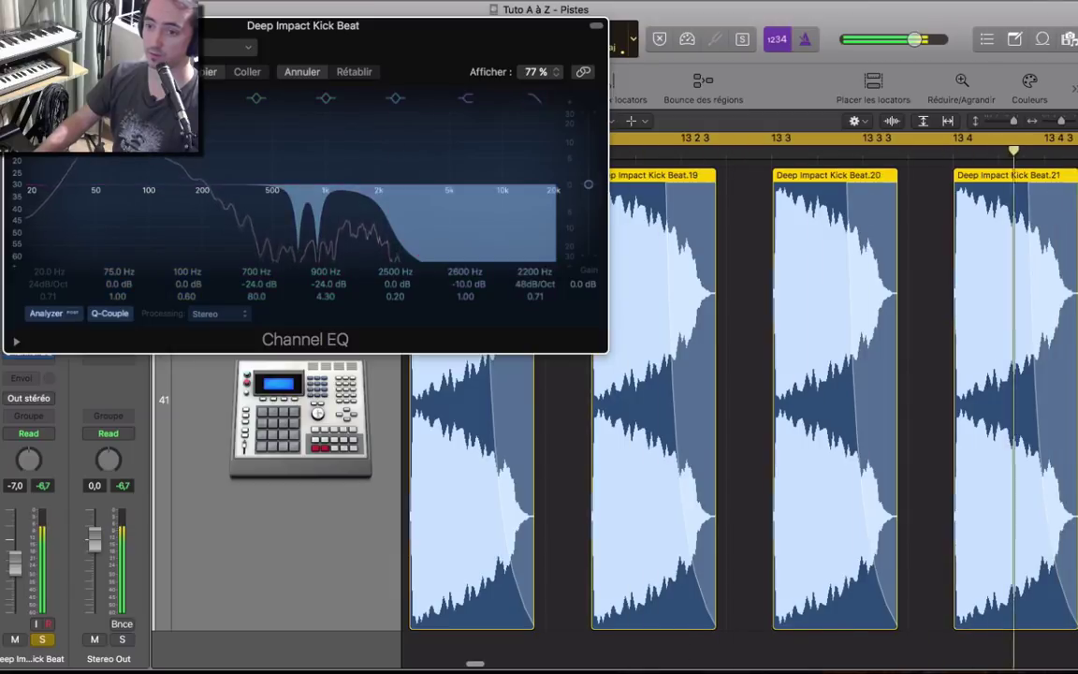
pyautogui.click(21, 48)
pyautogui.click(22, 47)
pyautogui.moveTo(403, 232); pyautogui.dragTo(416, 231)
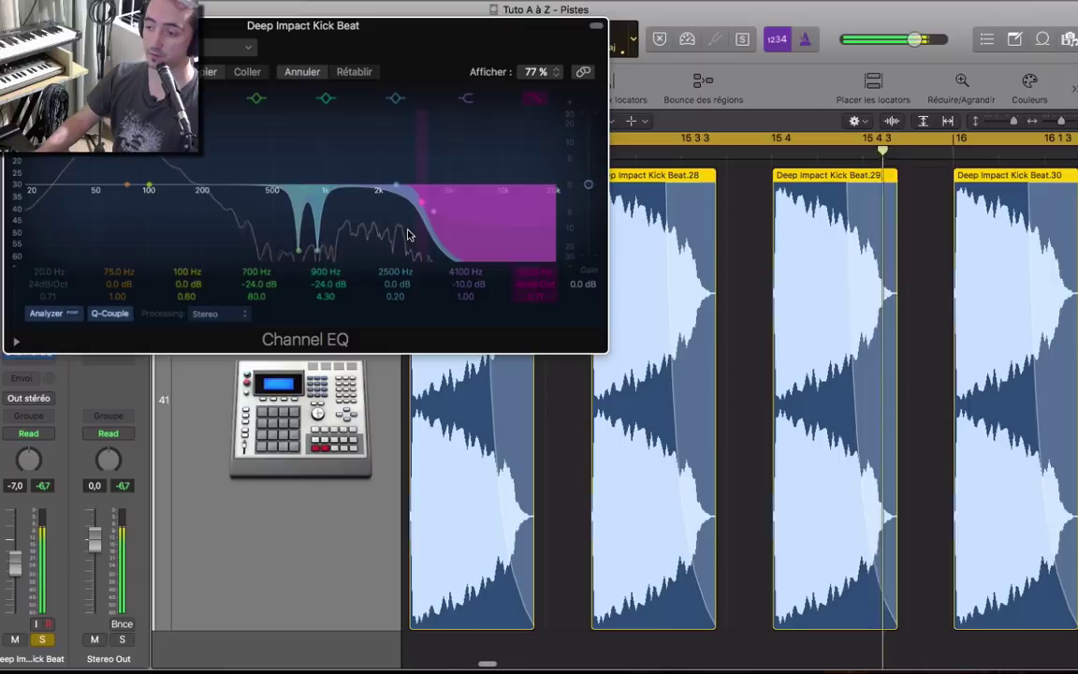
# Compare the kick with the 700 and 900 Hz notch bands off and on, and close the Channel EQ.
pyautogui.click(324, 103)
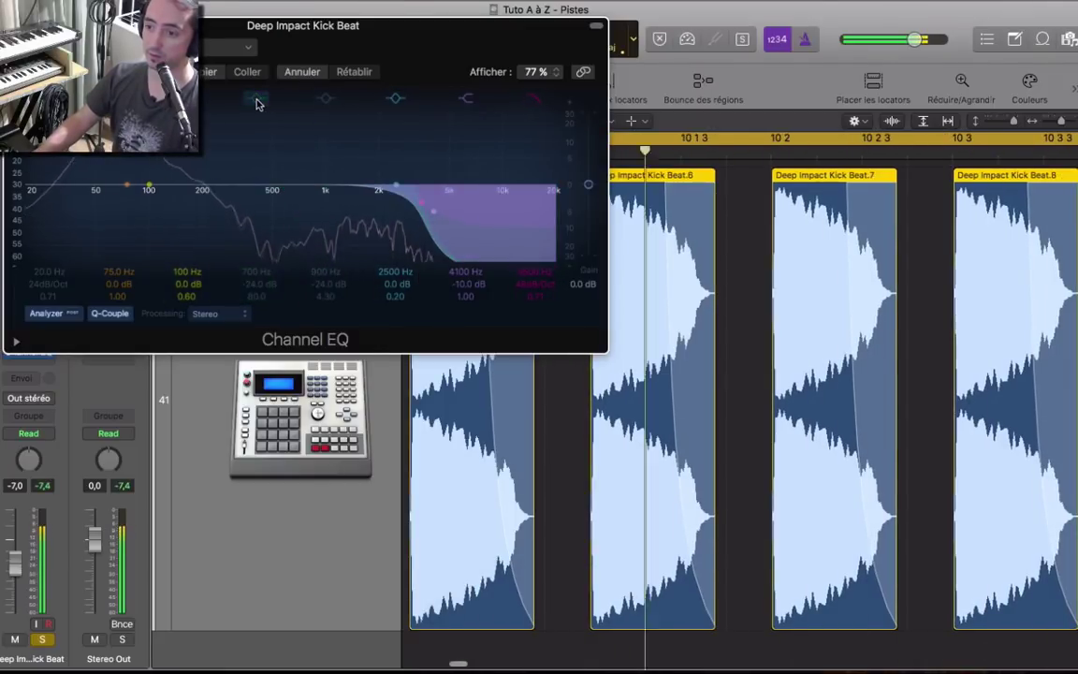
pyautogui.click(320, 100)
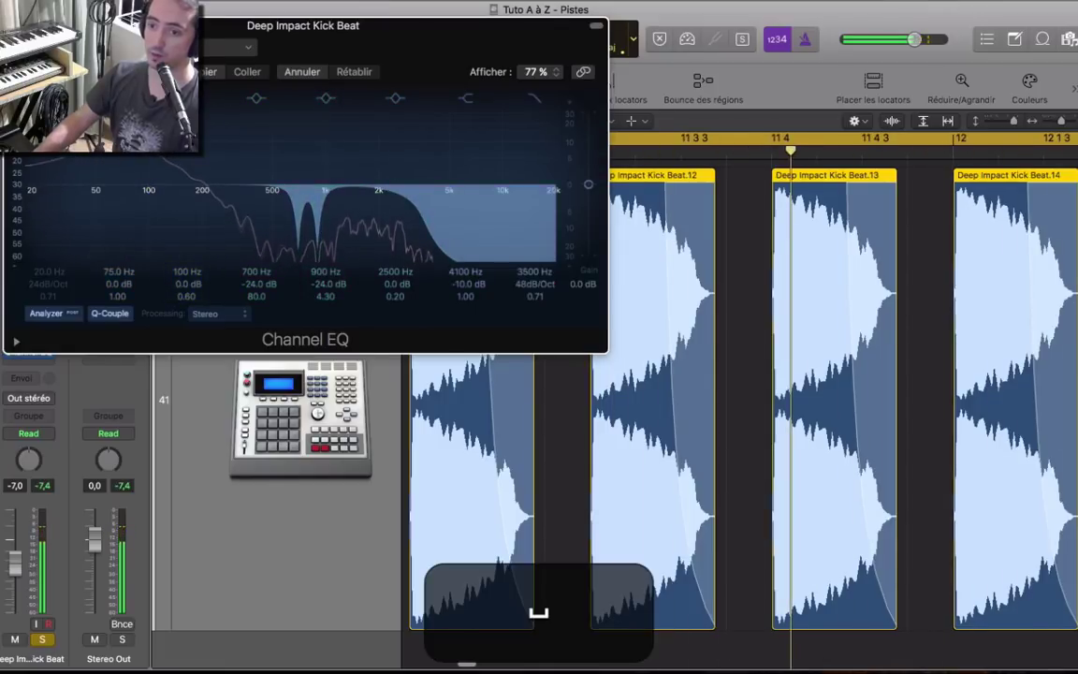
pyautogui.click(15, 25)
pyautogui.click(559, 187)
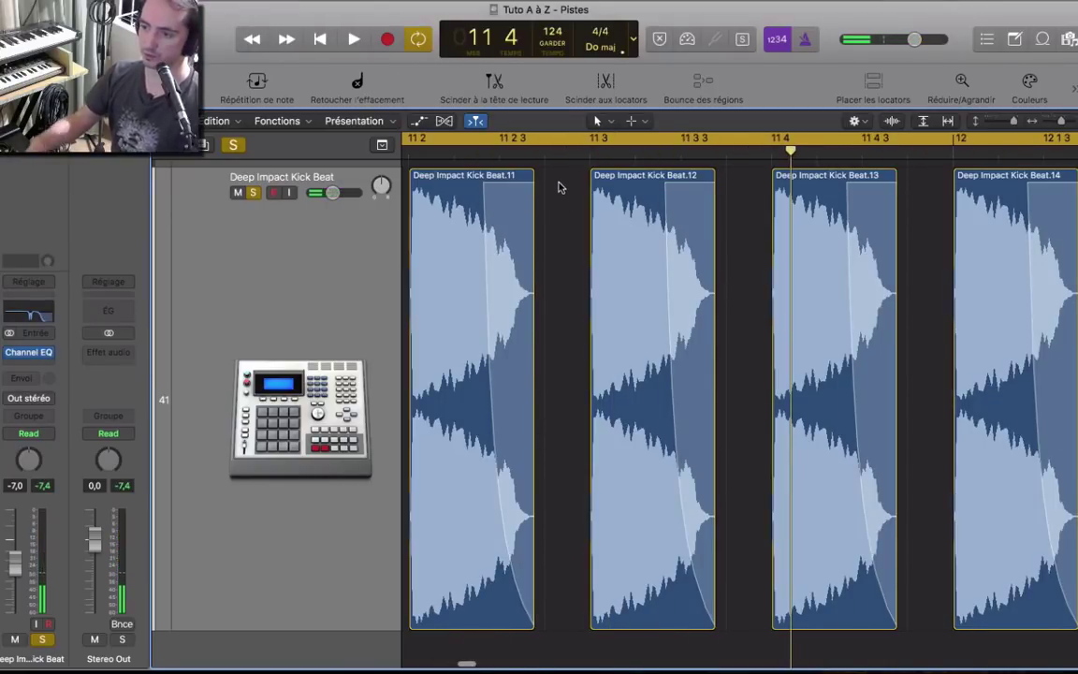
# Fit the whole arrangement in view, solo only the Radiant track, and listen to it from bar 9.
pyautogui.press('z')
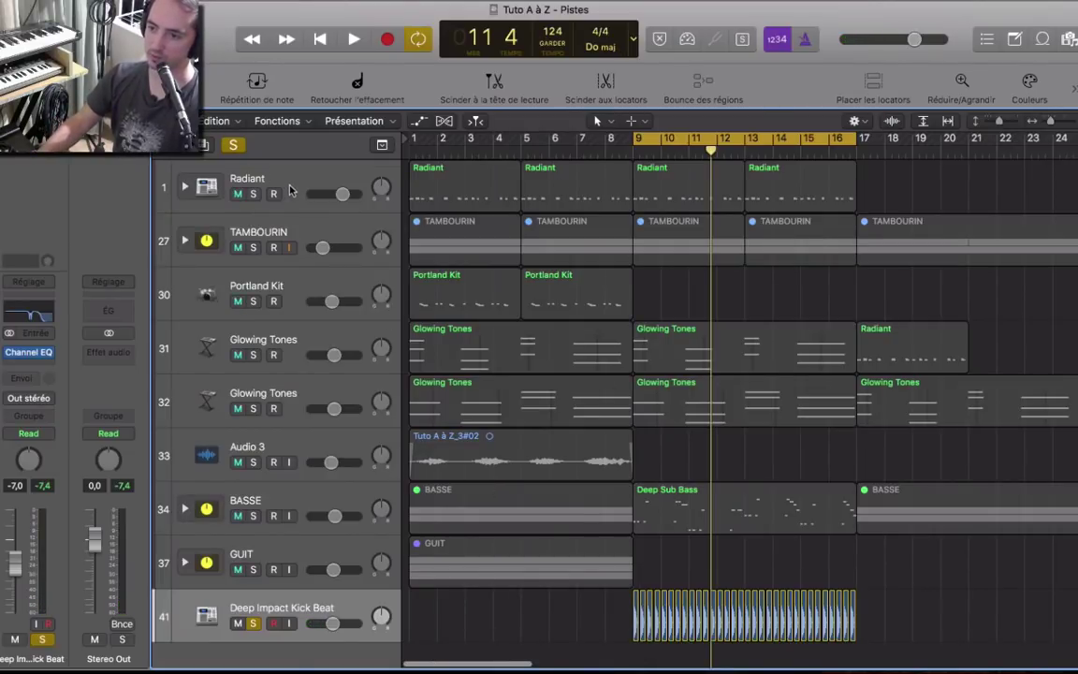
pyautogui.click(262, 174)
pyautogui.keyDown('alt'); pyautogui.click(253, 195); pyautogui.keyUp('alt')
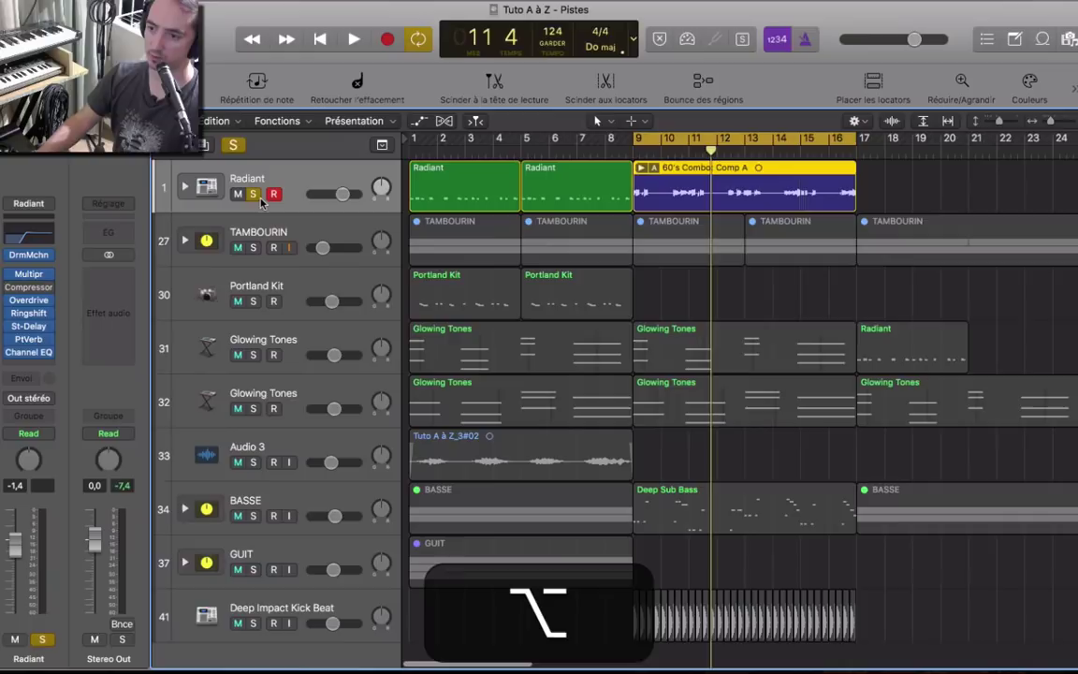
pyautogui.press('space')
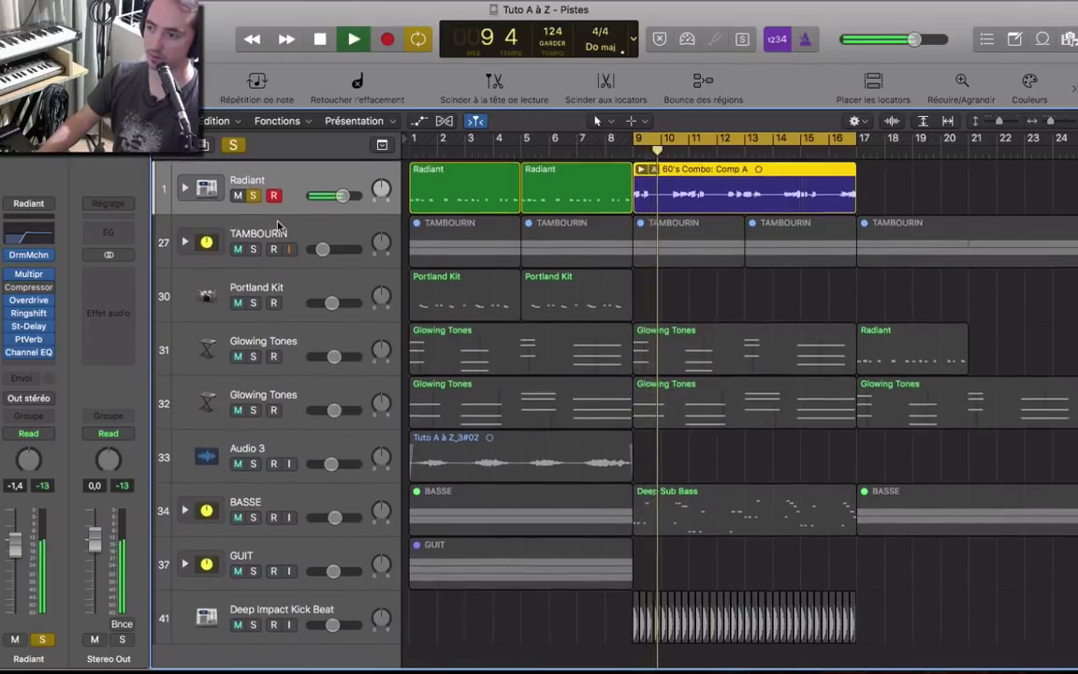
pyautogui.press('space')
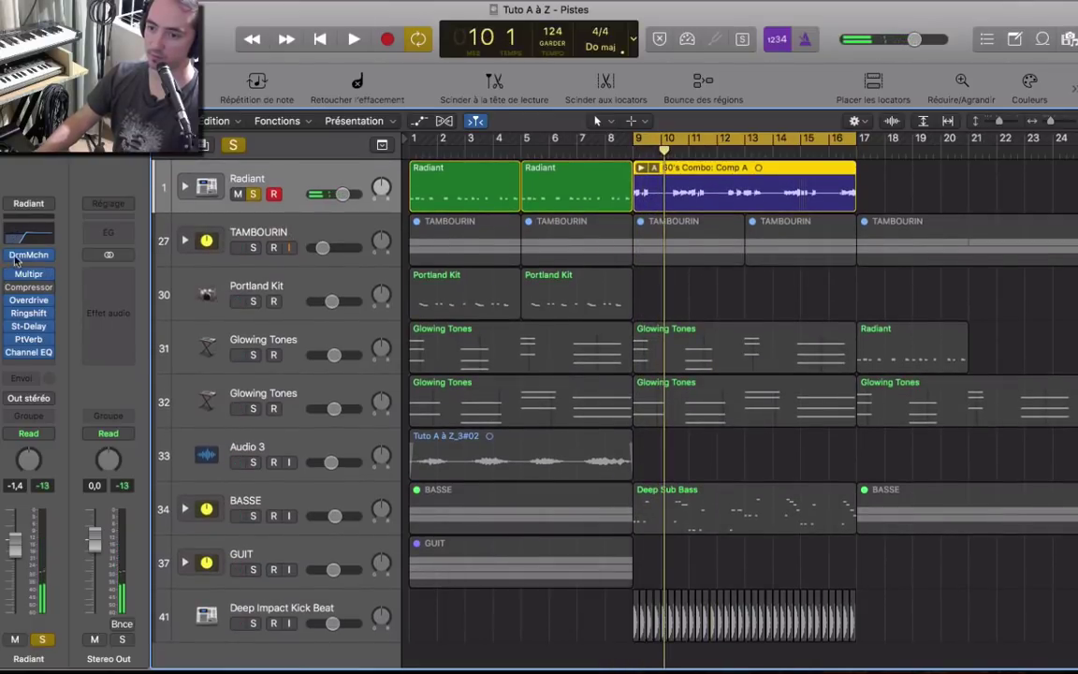
# Turn off the low cut in the Radiant track's Channel EQ, bypass its Stereo Delay, and play the track.
pyautogui.click(19, 238)
pyautogui.click(187, 98)
pyautogui.click(12, 25)
pyautogui.press('space')
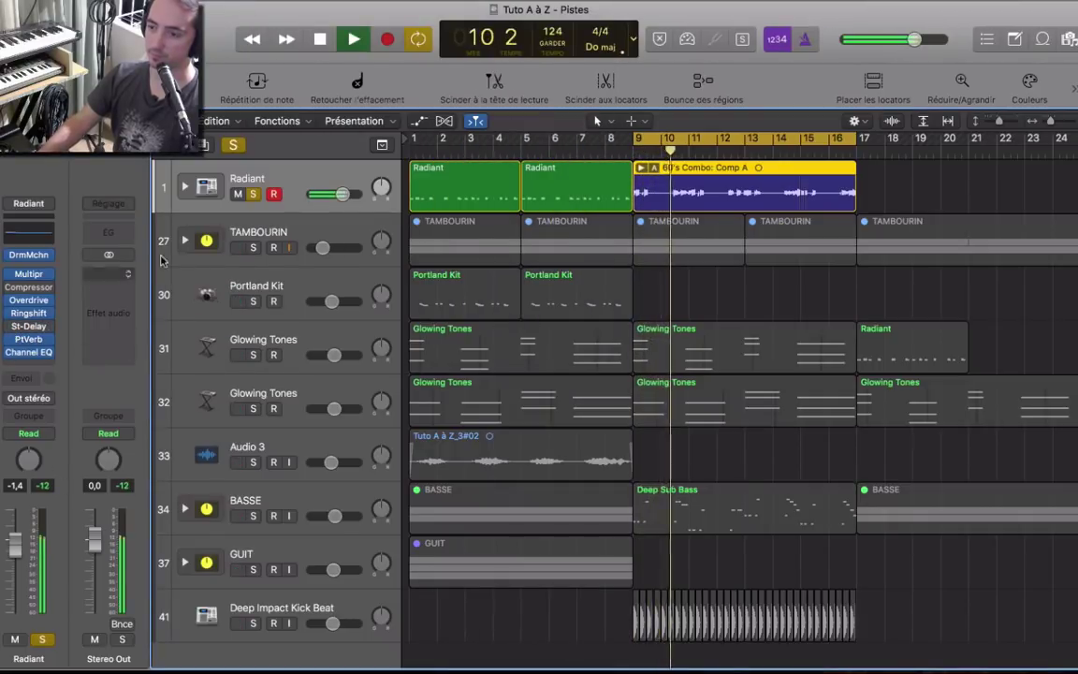
# Restore the original Radiant regions in bars 9 to 16 by undoing their replacement, and take the Radiant track out of solo.
pyautogui.press('super+z')
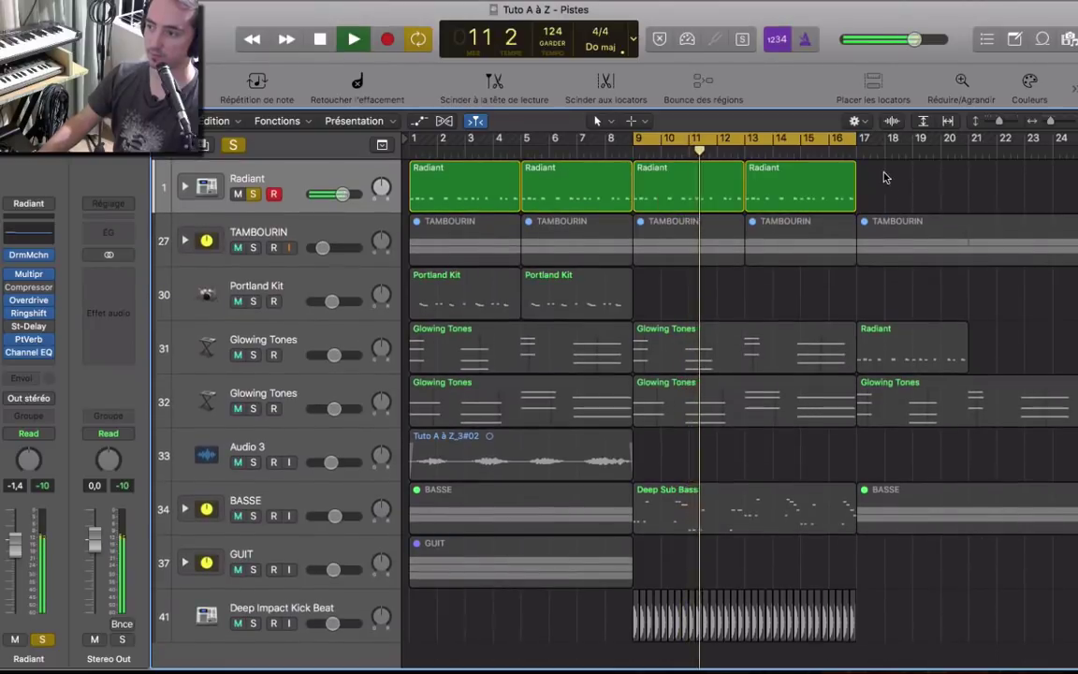
pyautogui.press('space')
pyautogui.press('super+shift+z')
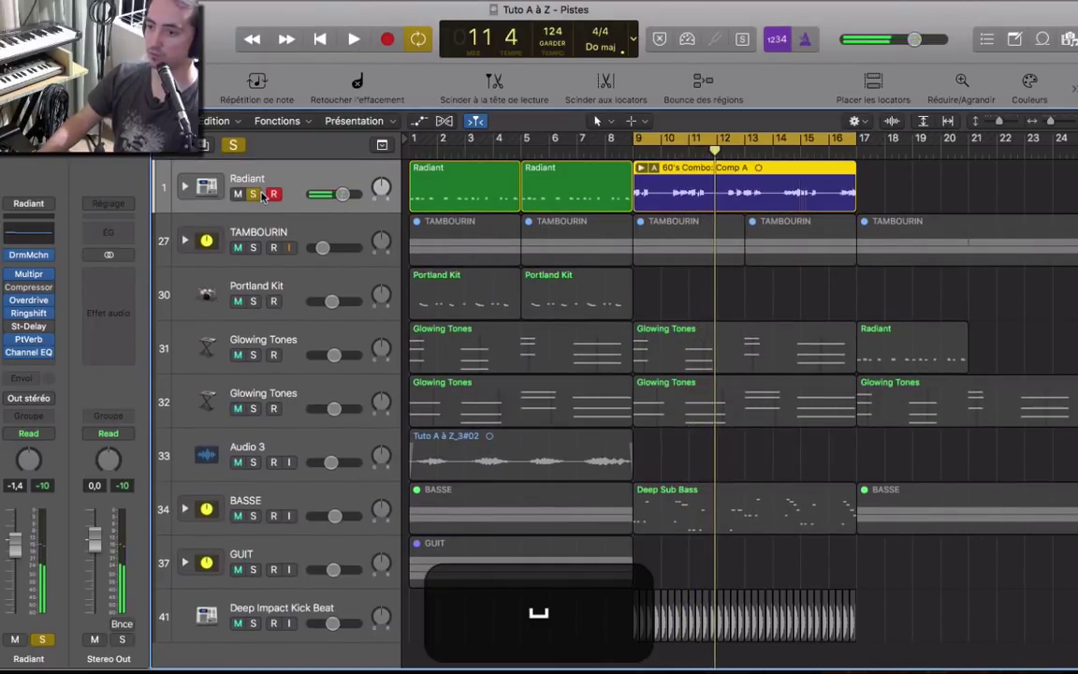
pyautogui.click(252, 193)
pyautogui.press('super+z')
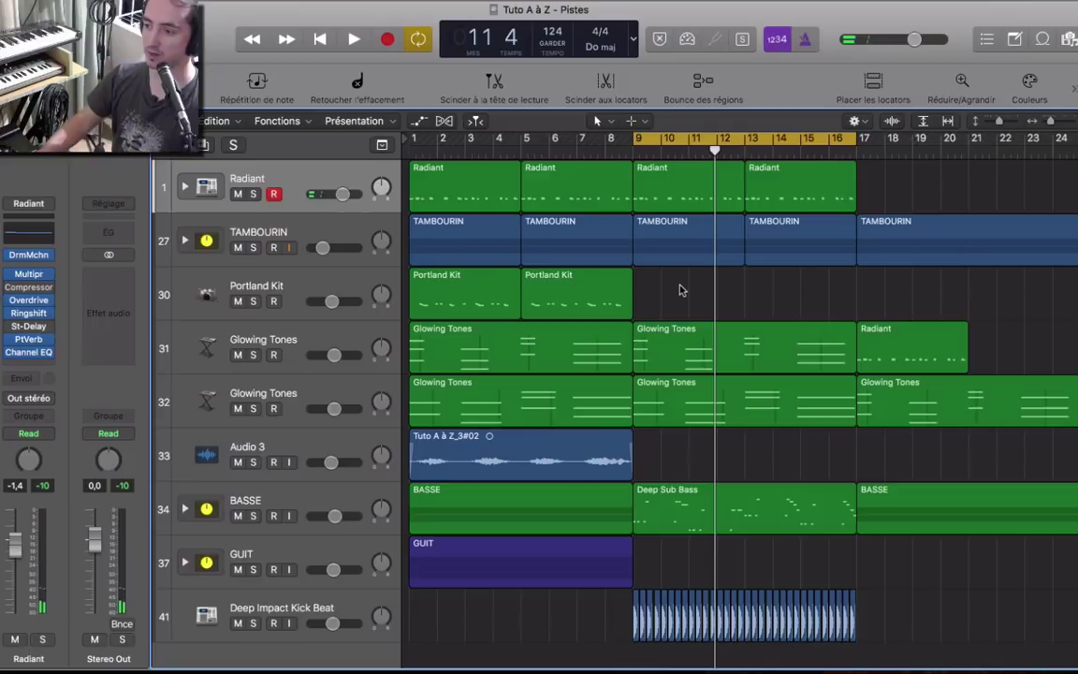
# Play the full mix from bar 9, expand the BASSE stack, and check how the kick sits with the other tracks.
pyautogui.scroll(-1, 674, 354)
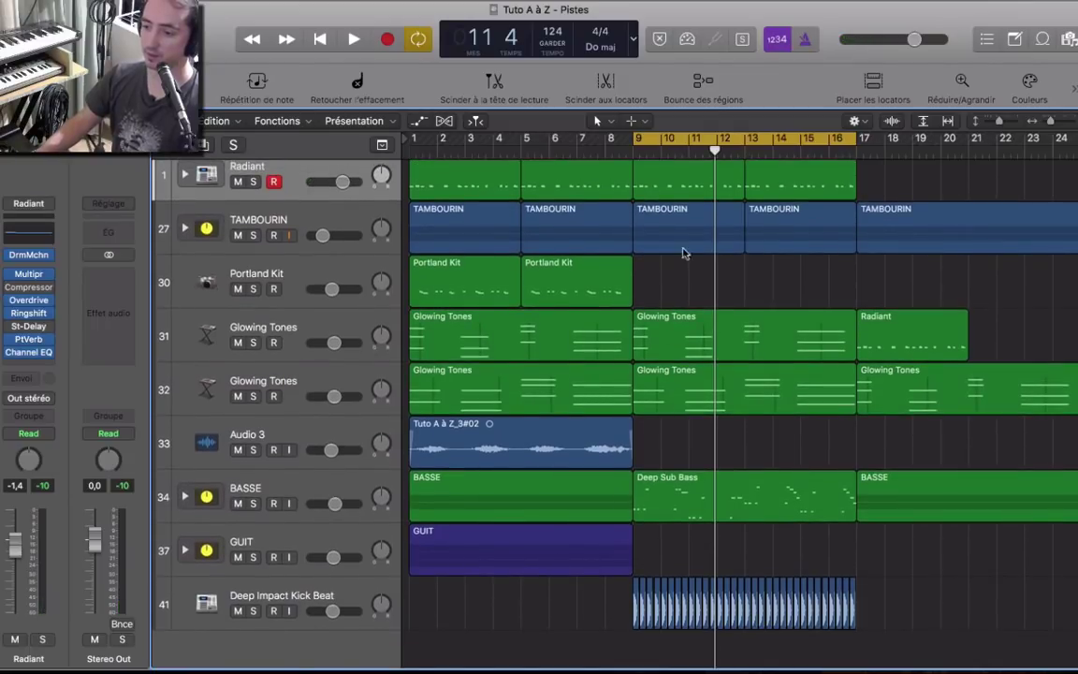
pyautogui.scroll(1, 683, 255)
pyautogui.press('space')
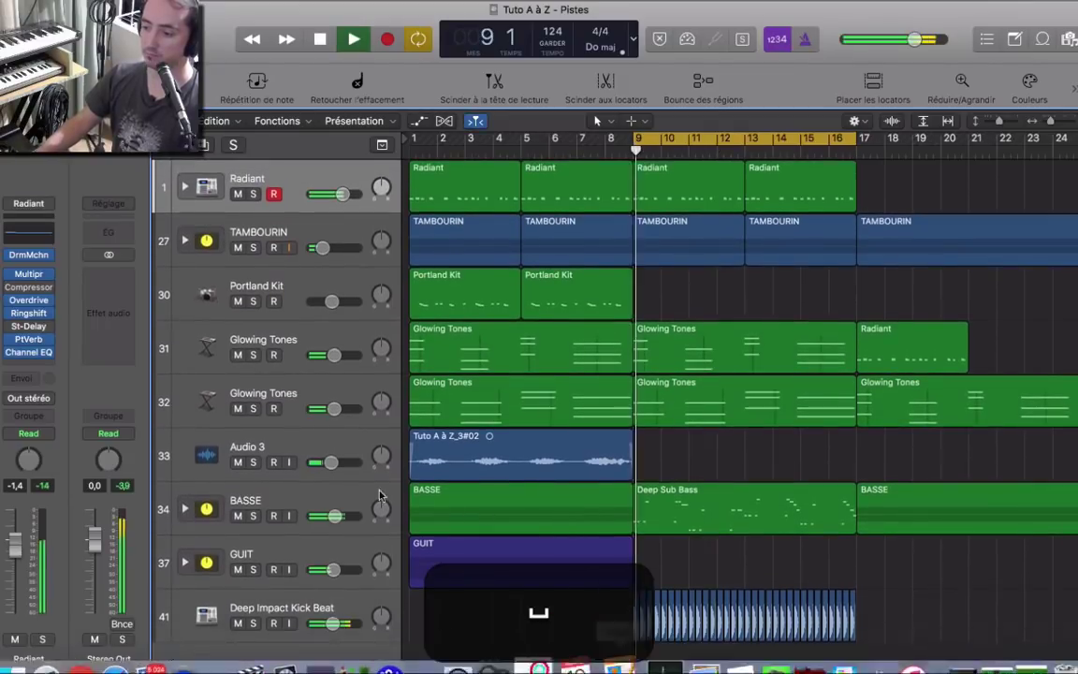
pyautogui.click(186, 509)
pyautogui.scroll(-3, 617, 472)
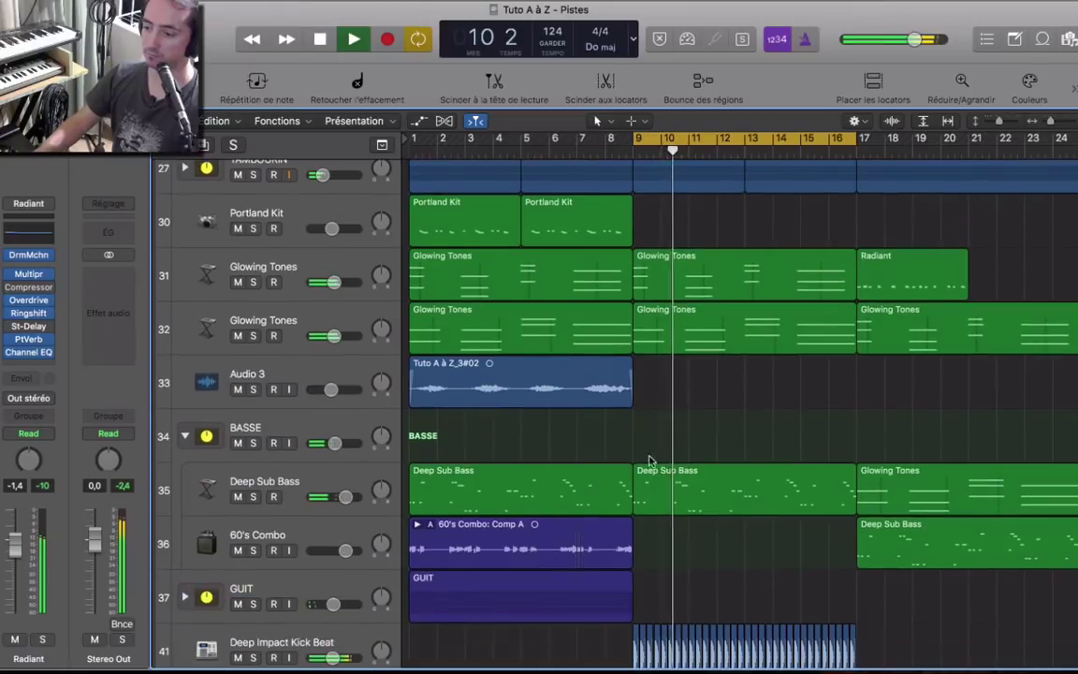
pyautogui.scroll(-2, 680, 534)
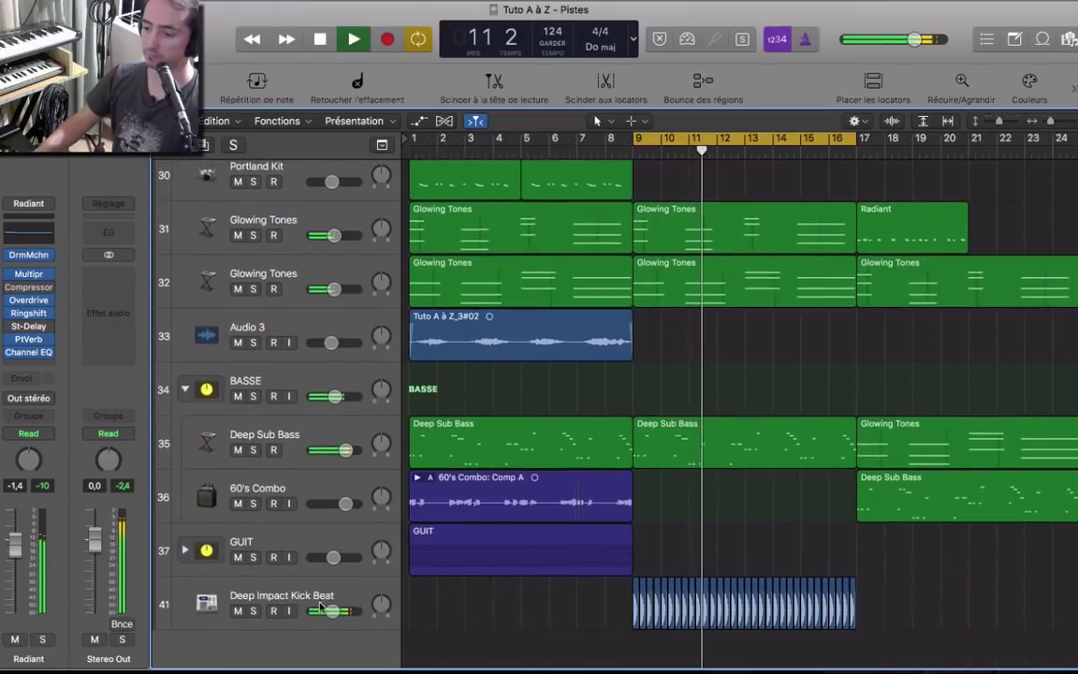
pyautogui.scroll(5, 305, 553)
pyautogui.press('space')
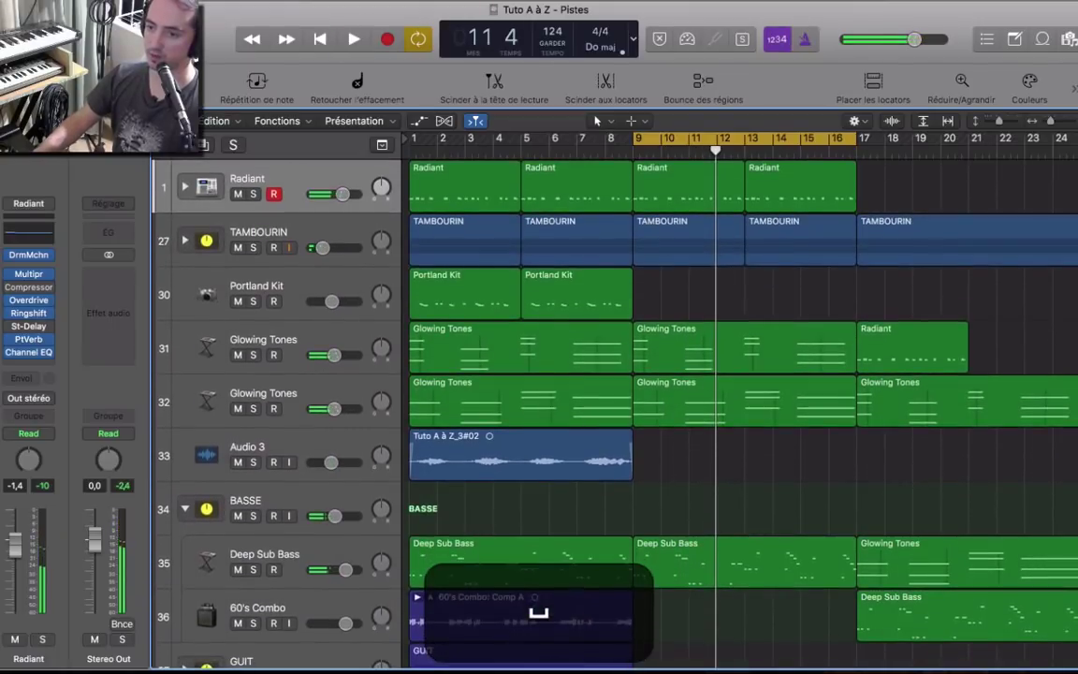
# Reopen the Radiant track's Channel EQ, move its window clear of the webcam, and enable the low cut at 405 Hz.
pyautogui.click(28, 236)
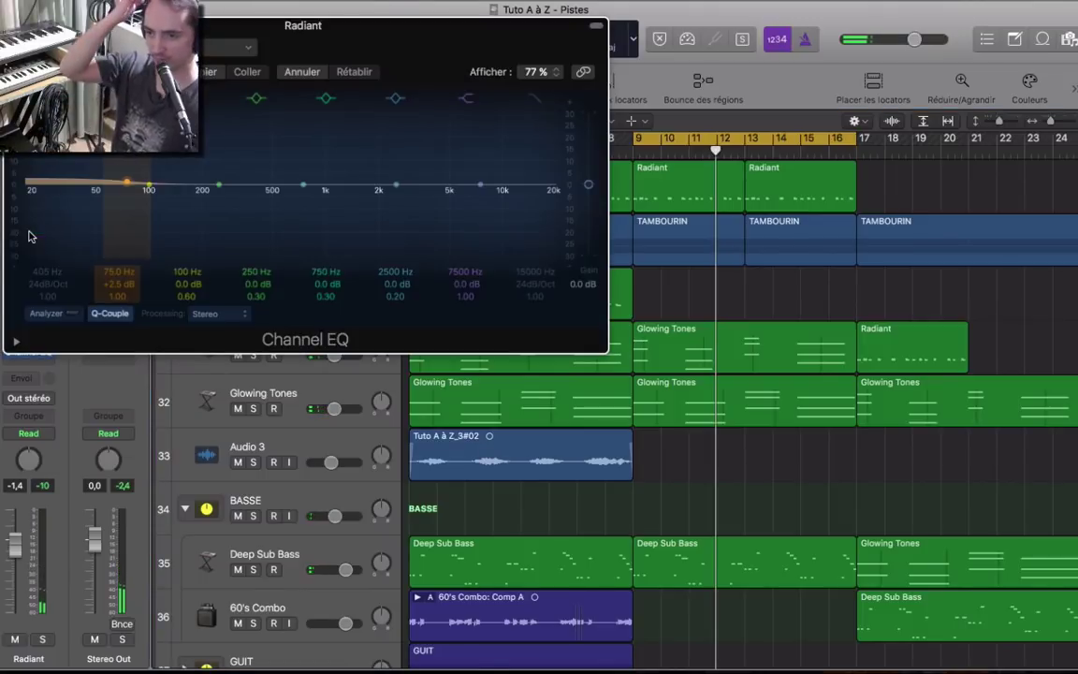
pyautogui.moveTo(336, 32); pyautogui.dragTo(462, 235)
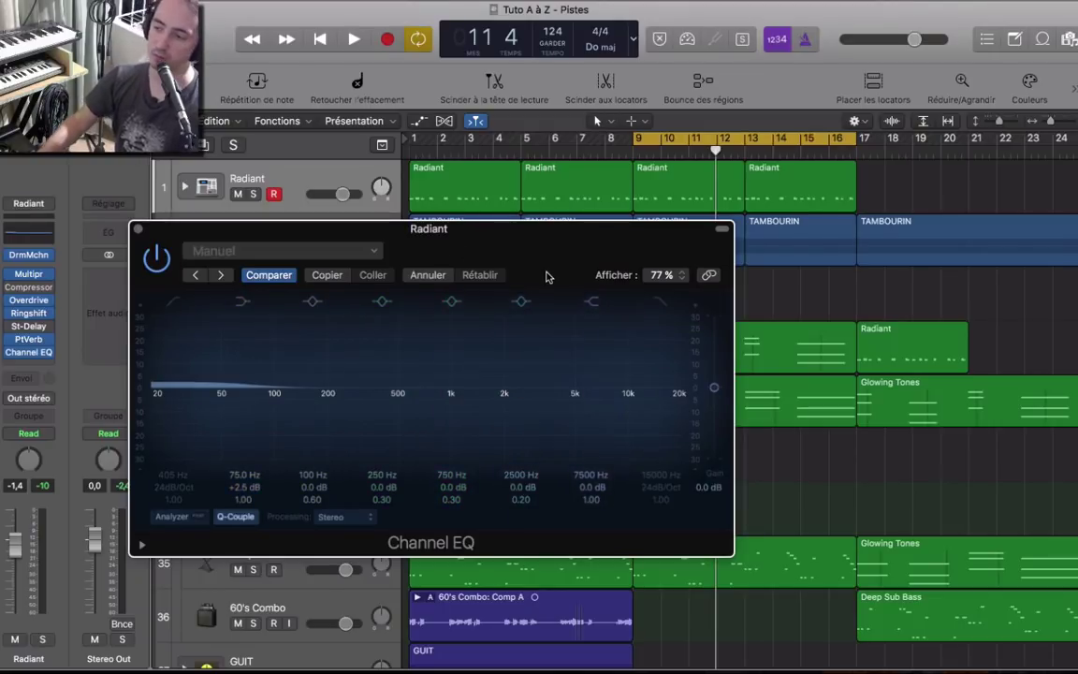
pyautogui.click(176, 303)
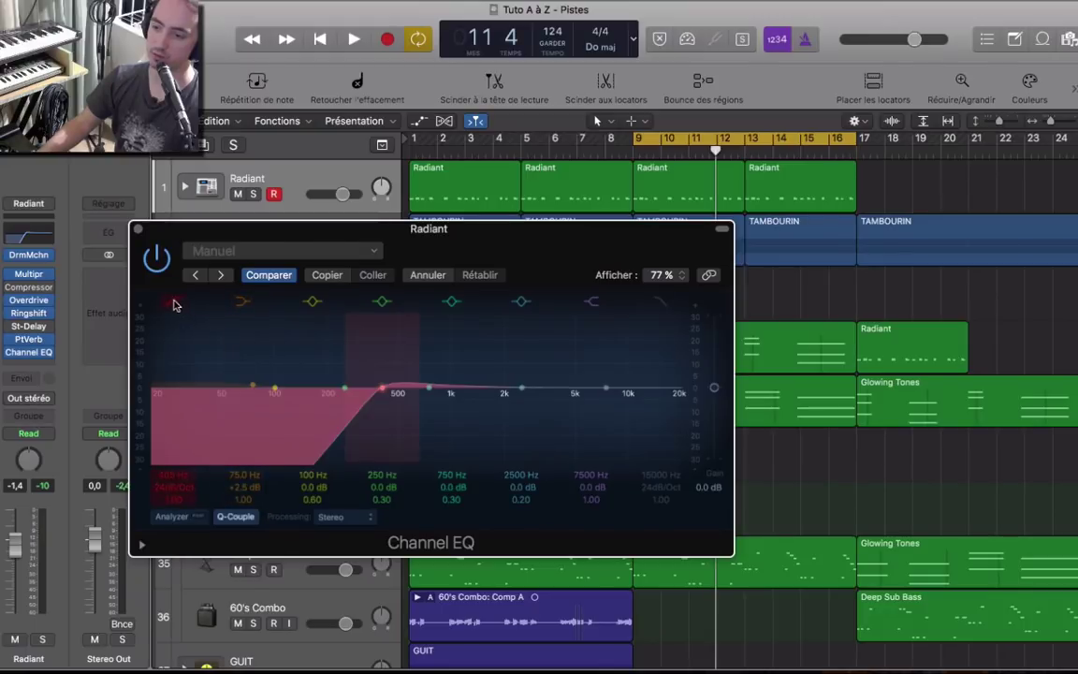
# Solo the Radiant track and compare its sound with the low cut off and on during playback.
pyautogui.click(253, 194)
pyautogui.press('space')
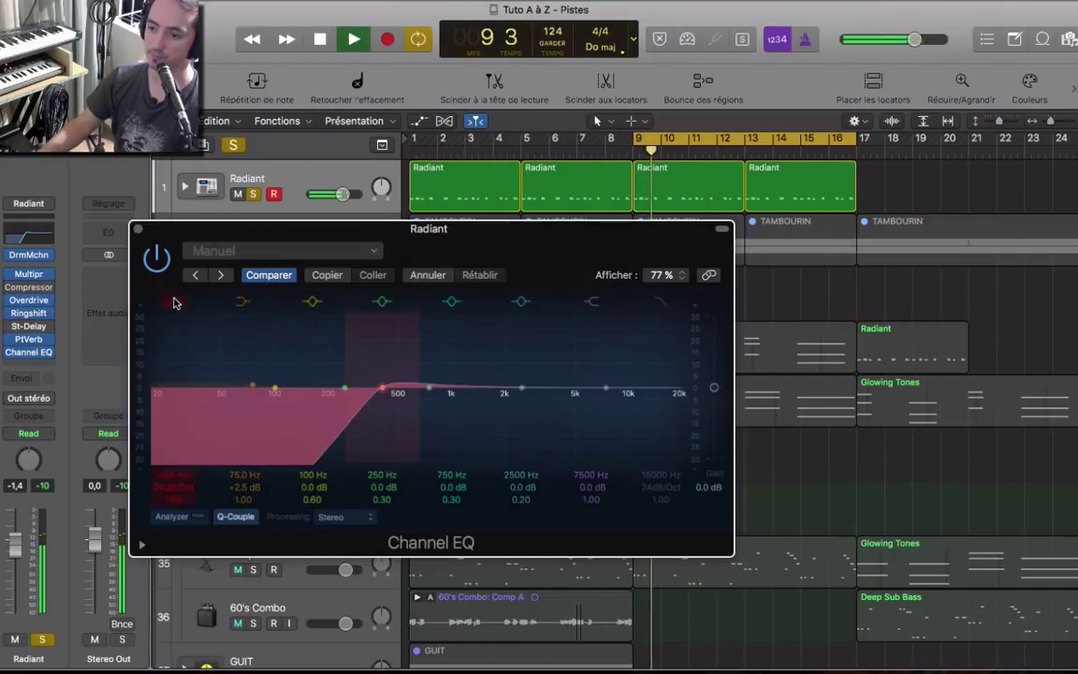
pyautogui.click(174, 303)
pyautogui.click(174, 302)
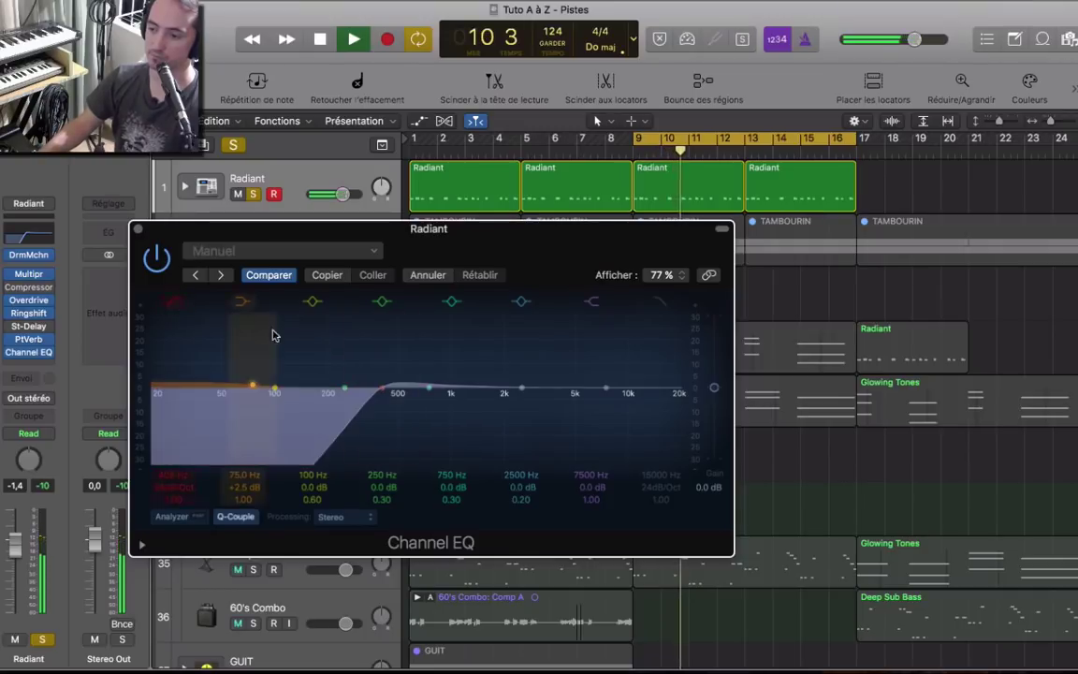
# Re-enable the Radiant track's Stereo Delay, restart playback, and open the delay's settings.
pyautogui.press('space')
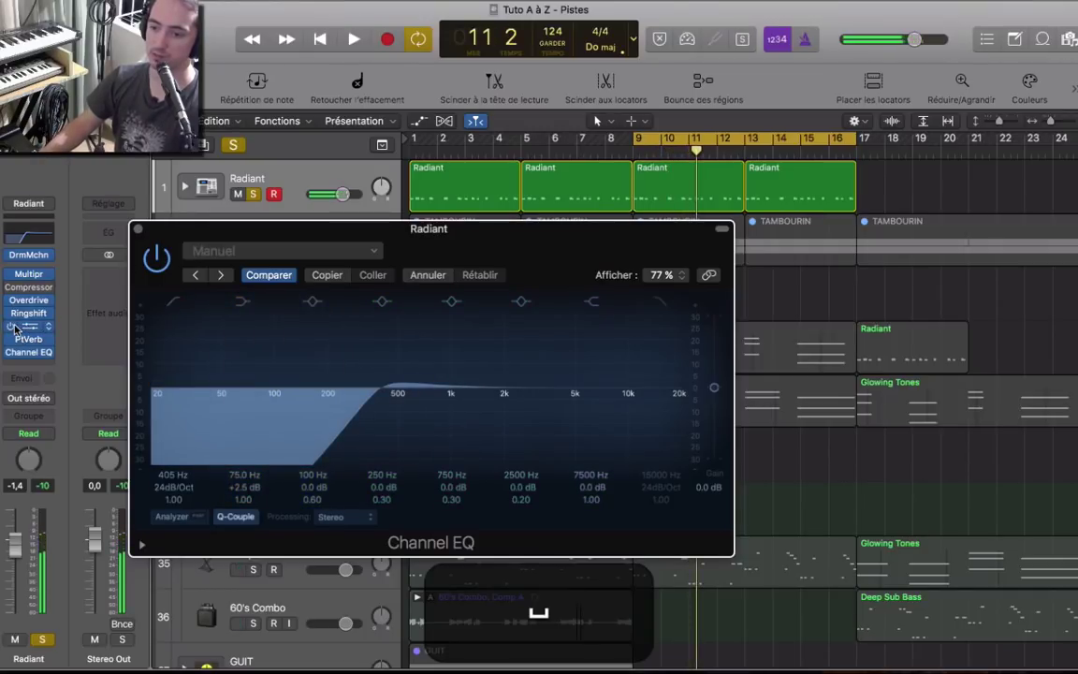
pyautogui.press('space')
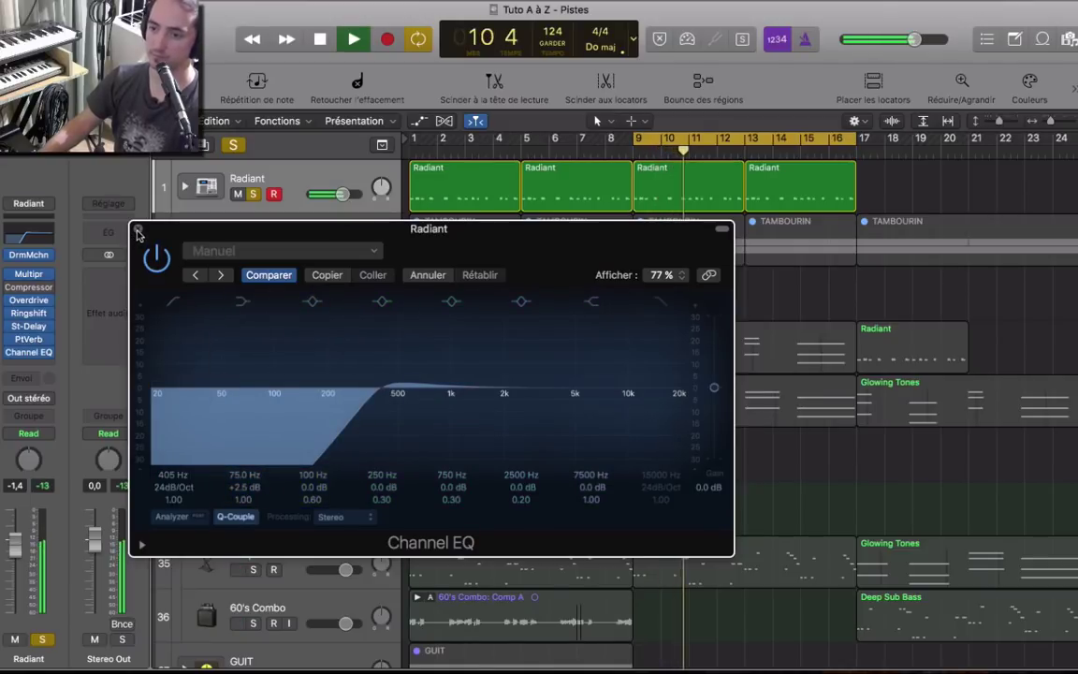
pyautogui.click(44, 327)
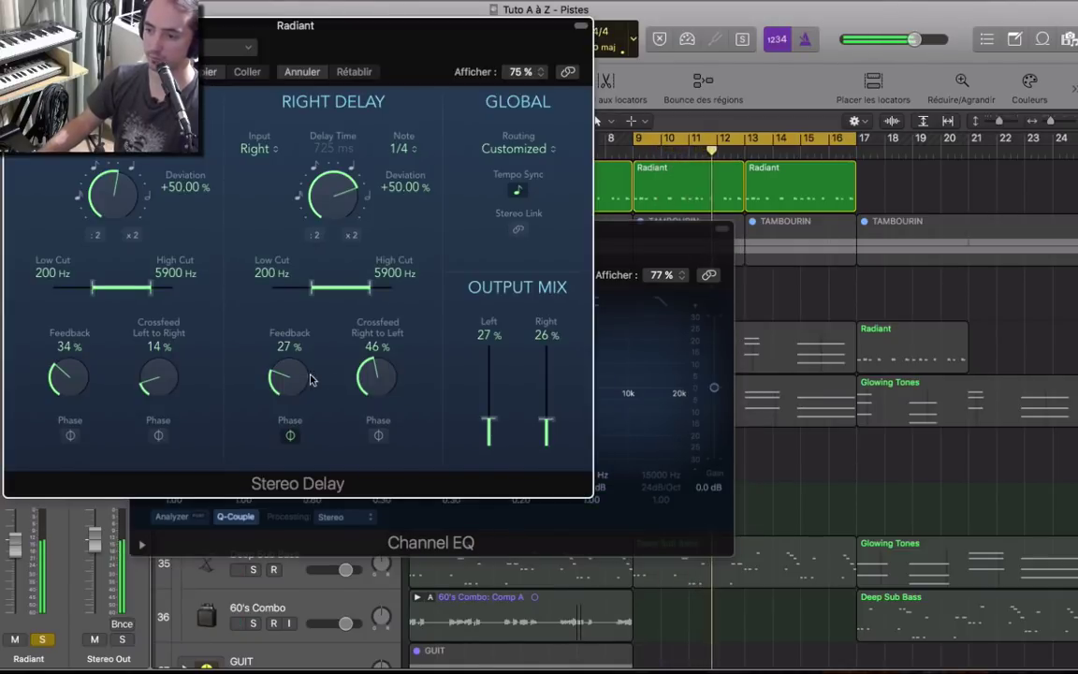
# Lower the Radiant Stereo Delay's feedback to 16% left and 14% right, and close the delay and Channel EQ windows.
pyautogui.moveTo(69, 397); pyautogui.dragTo(69, 416)
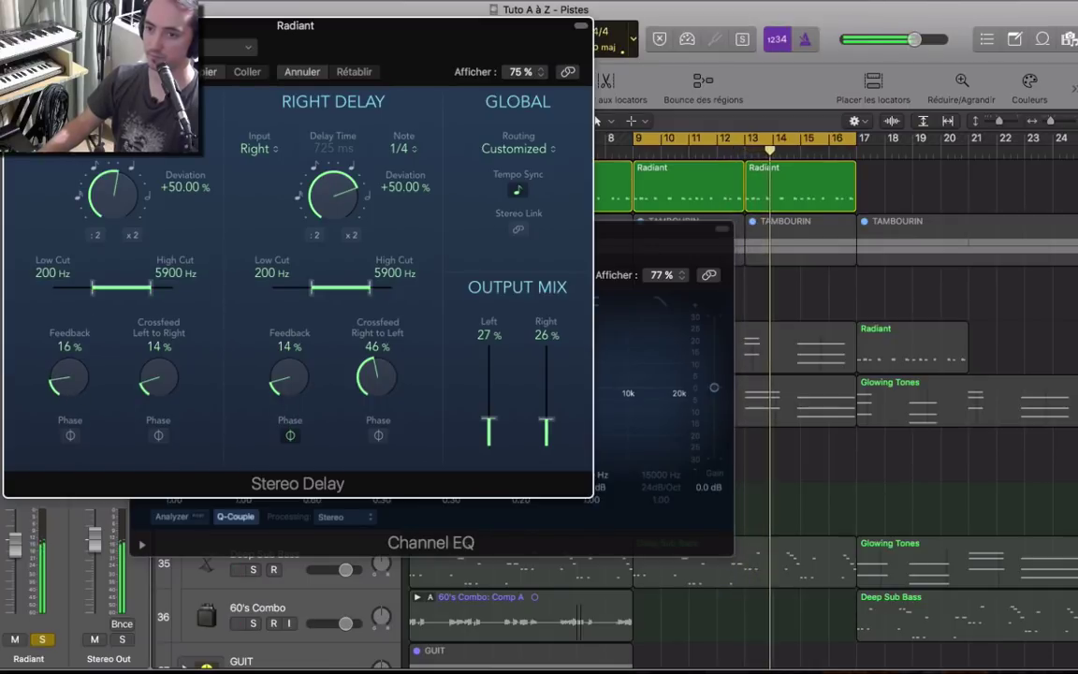
pyautogui.press('super+w')
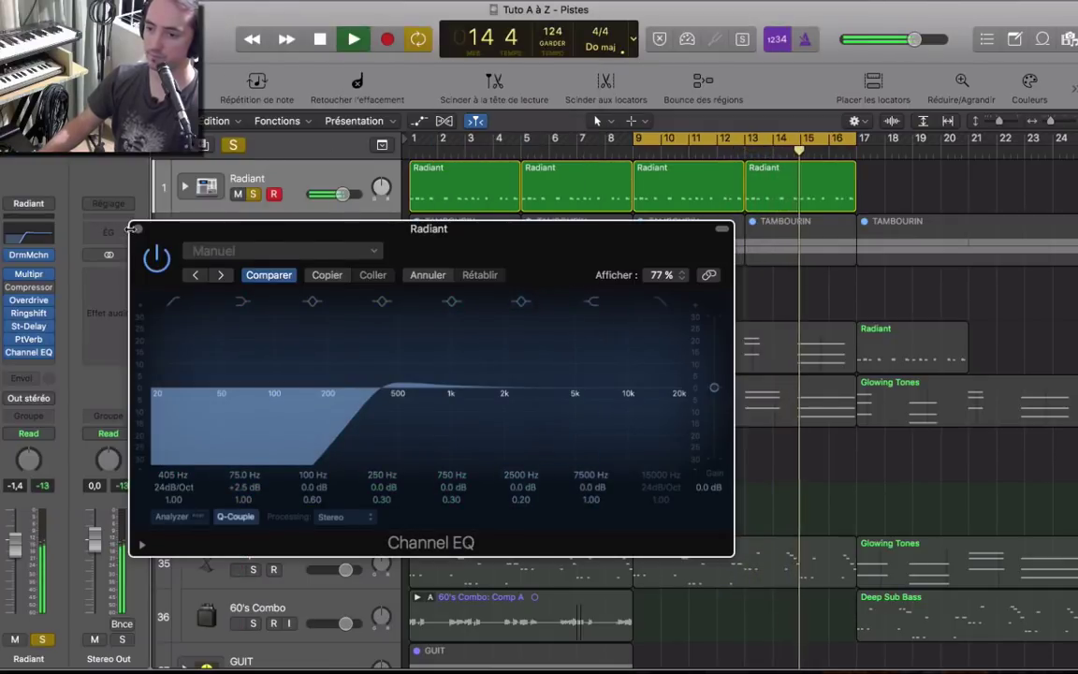
pyautogui.press('super+w')
# Solo the Deep Impact Kick Beat track alongside Radiant and lower its volume to -8.8 dB during playback.
pyautogui.scroll(-5, 549, 457)
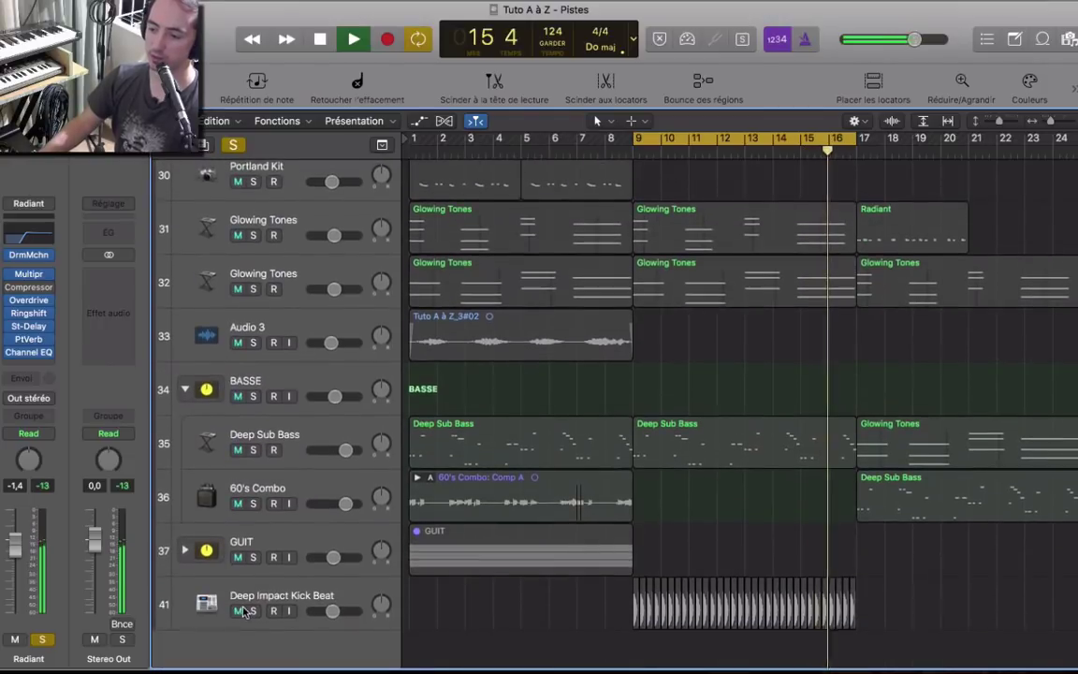
pyautogui.click(252, 611)
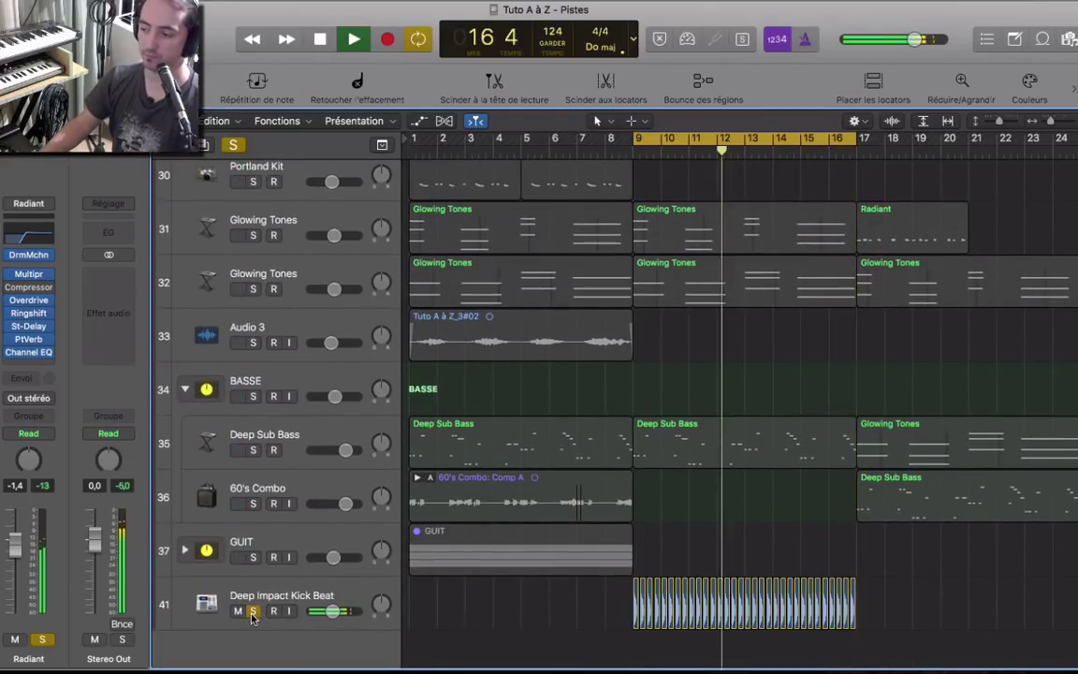
pyautogui.moveTo(334, 612); pyautogui.dragTo(330, 615)
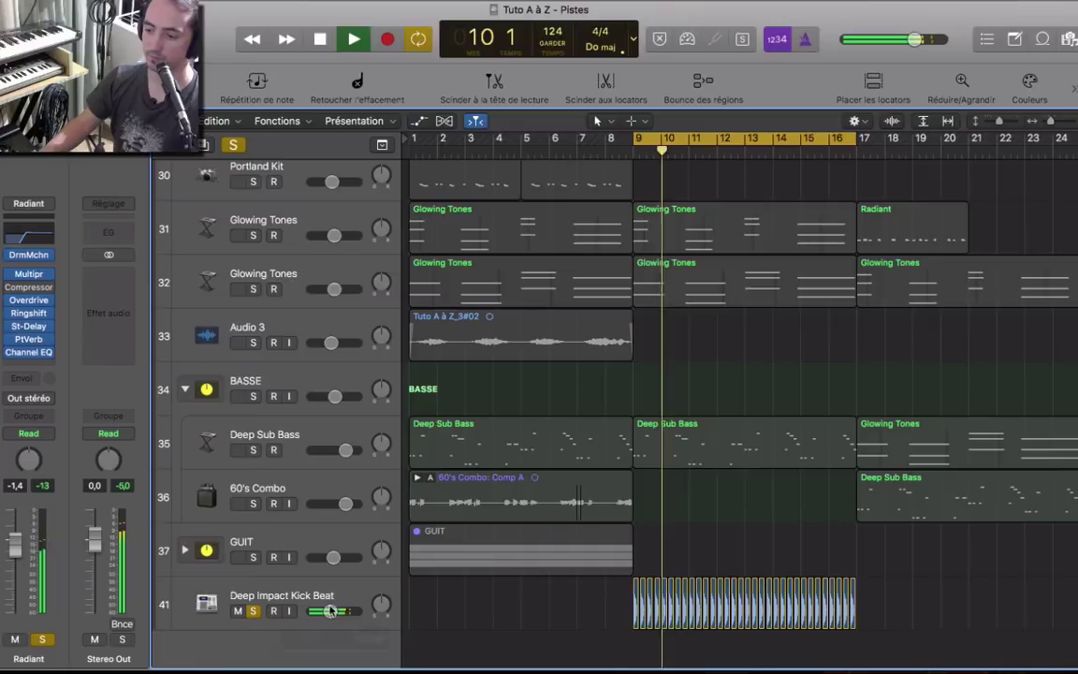
pyautogui.press('z')
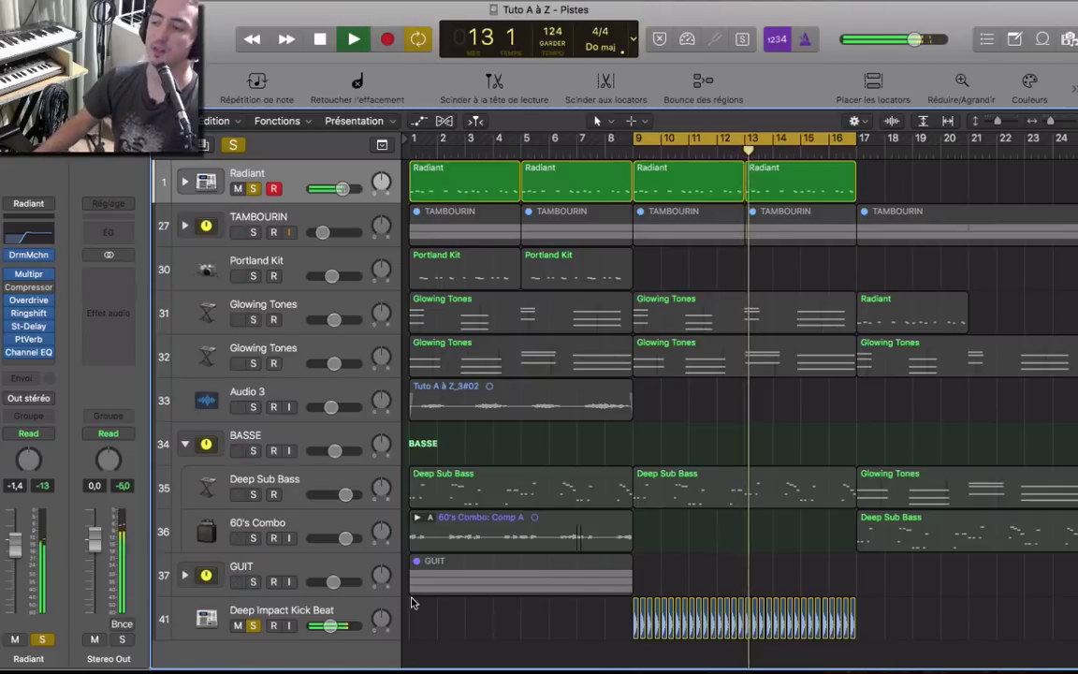
# Clear all track solos and play the full mix briefly from bar 9.
pyautogui.press('space')
pyautogui.click(236, 146)
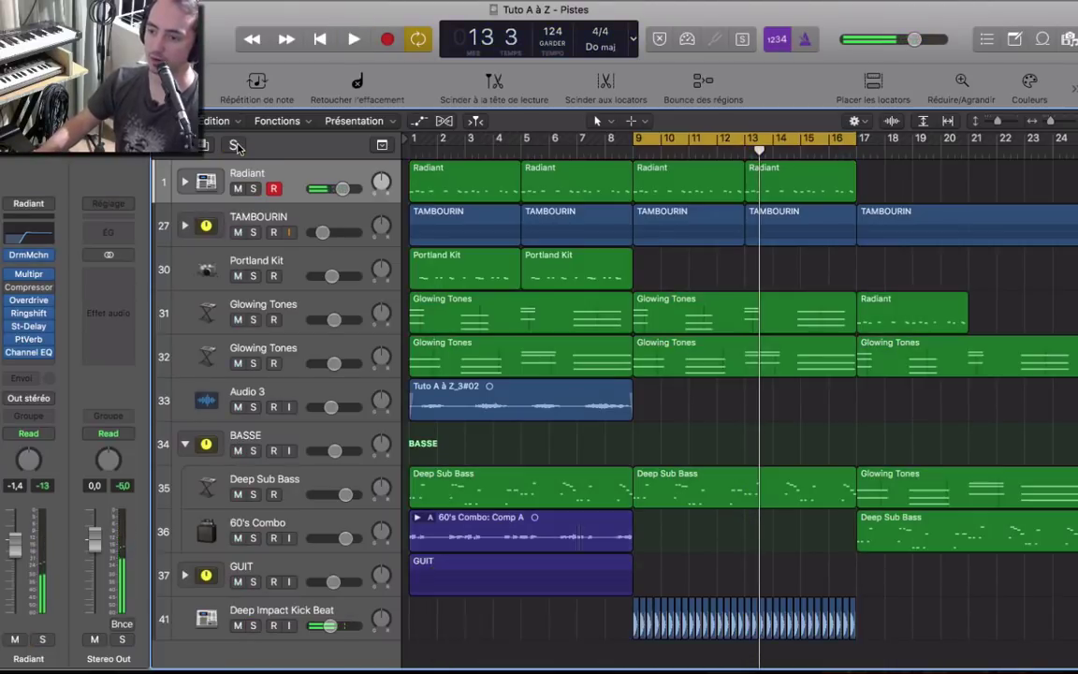
pyautogui.press('space')
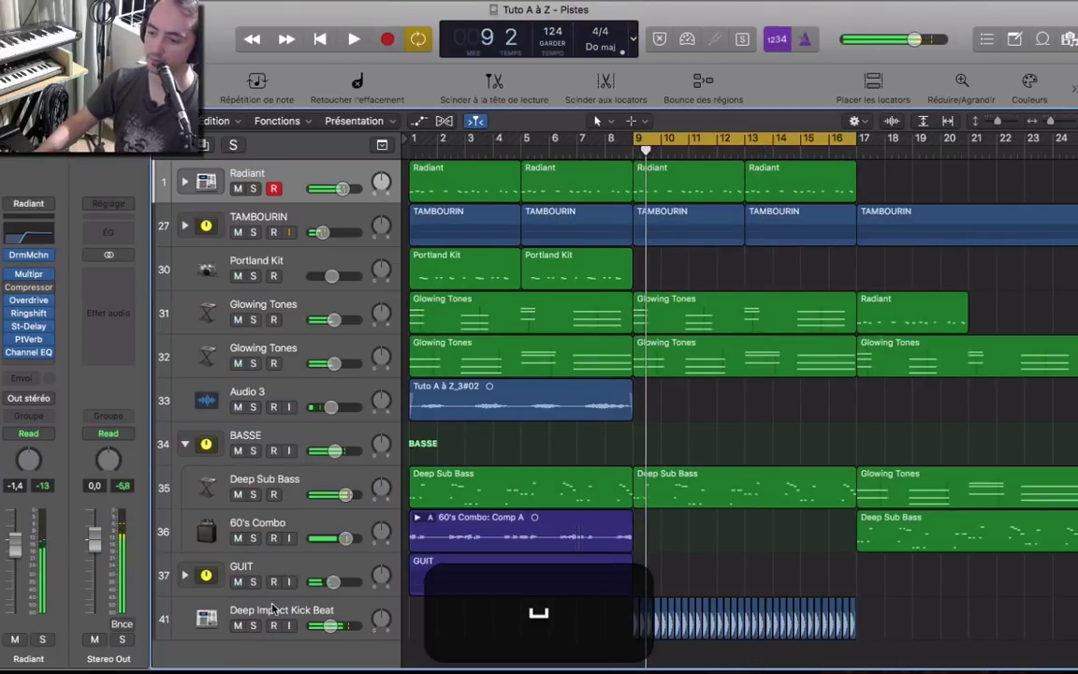
pyautogui.press('space')
# Move the Deep Impact Kick Beat track directly below Radiant and rename it KICK.
pyautogui.rightClick(278, 409)
pyautogui.press('Escape')
pyautogui.moveTo(268, 605); pyautogui.dragTo(291, 218)
pyautogui.press('space')
pyautogui.press('space')
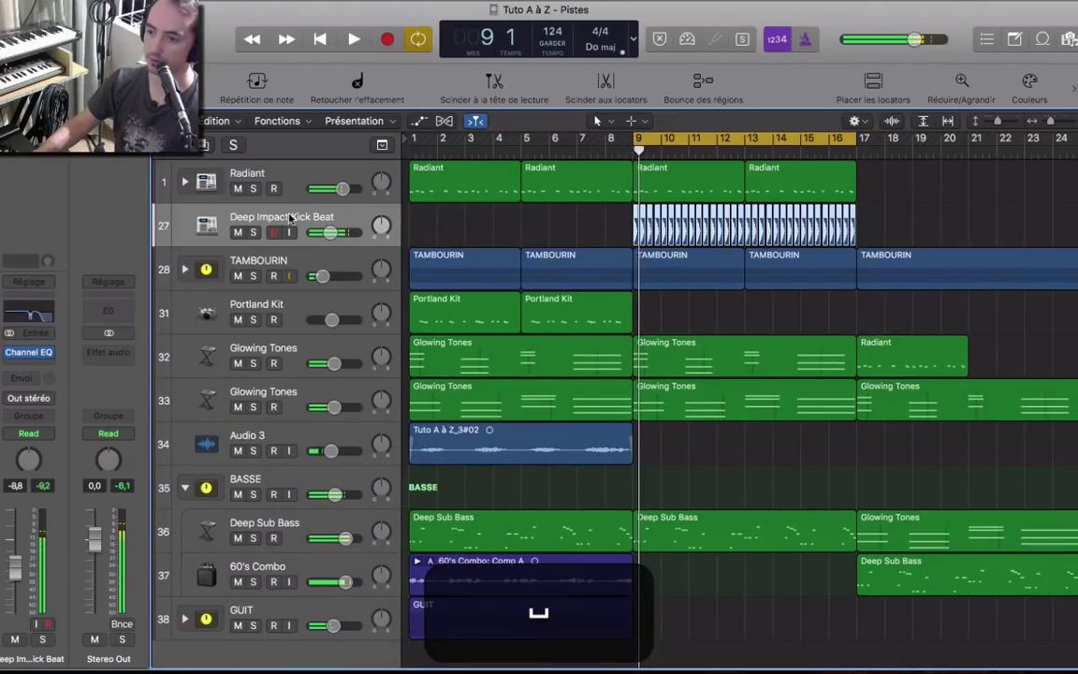
pyautogui.write('KICK')
pyautogui.press('Return')
# Play the mix from bar 9 and listen to how the kick works with the Deep Sub Bass.
pyautogui.press('space')
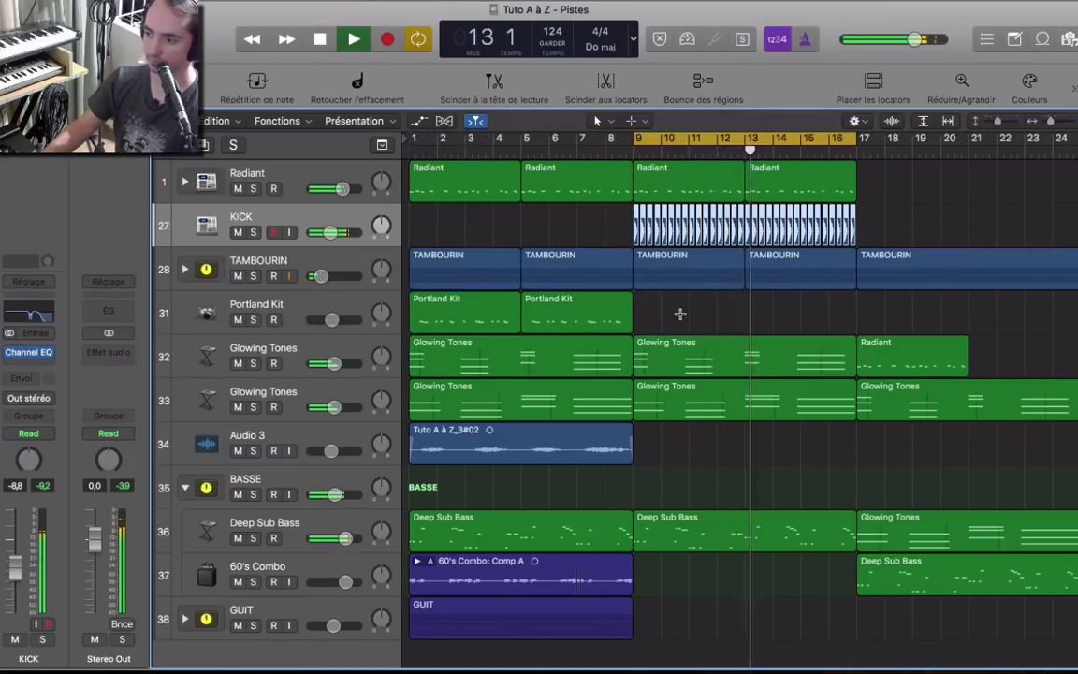
pyautogui.scroll(-1, 665, 305)
pyautogui.press('space')
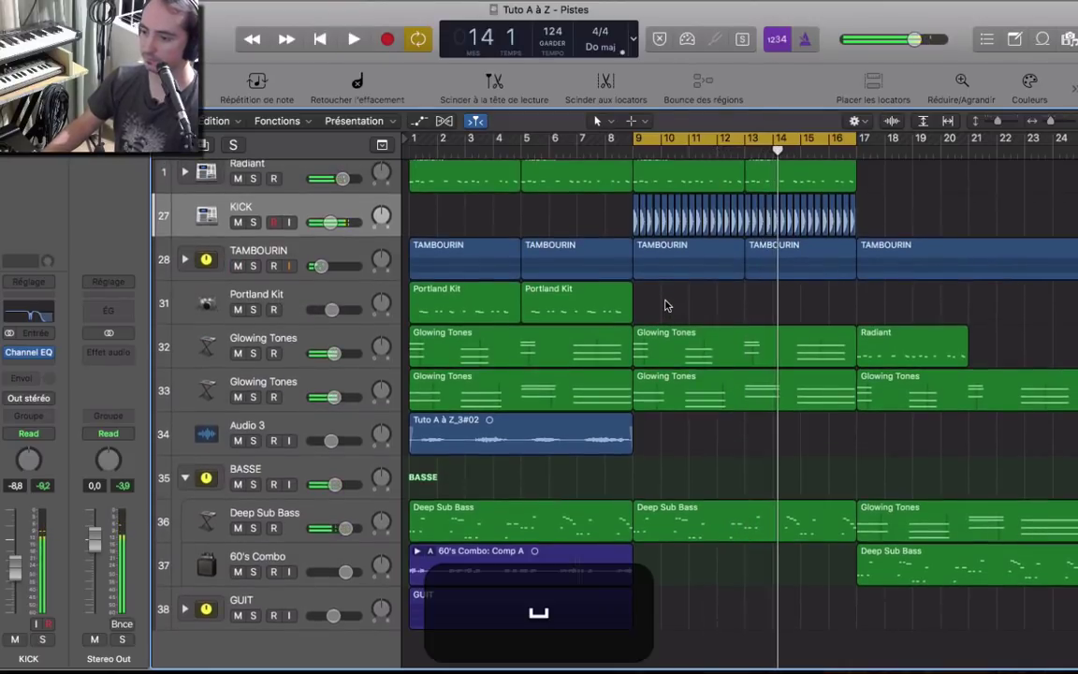
# Expand the 60's Combo take folder in bars 1 to 8 to review its takes, and collapse it again.
pyautogui.click(655, 511)
pyautogui.click(503, 554)
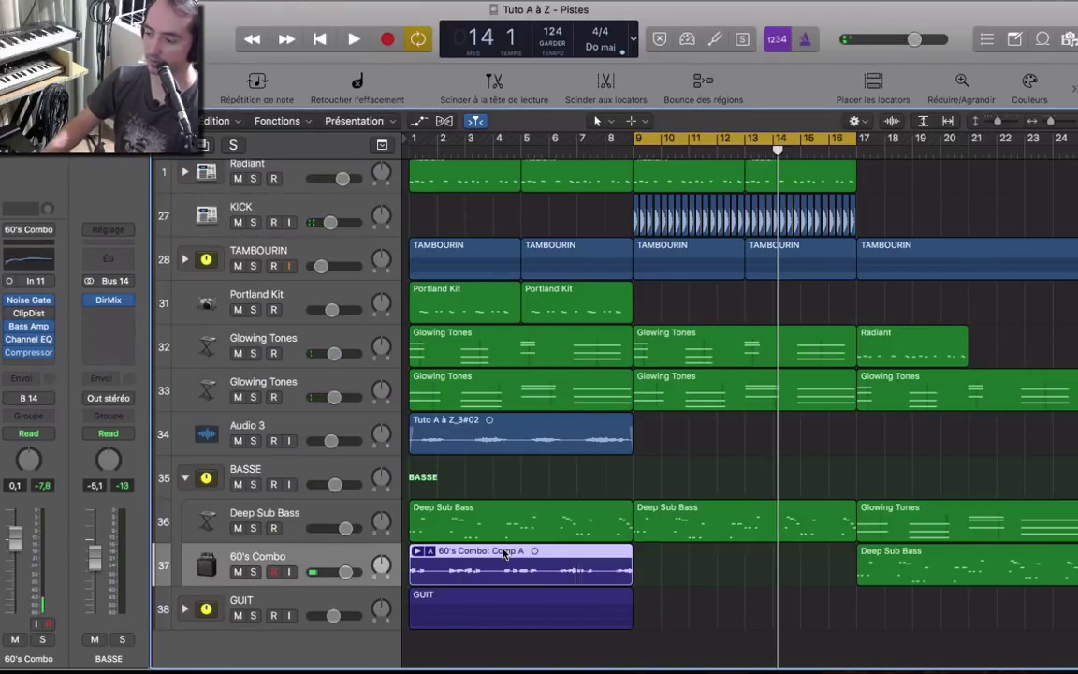
pyautogui.rightClick(503, 554)
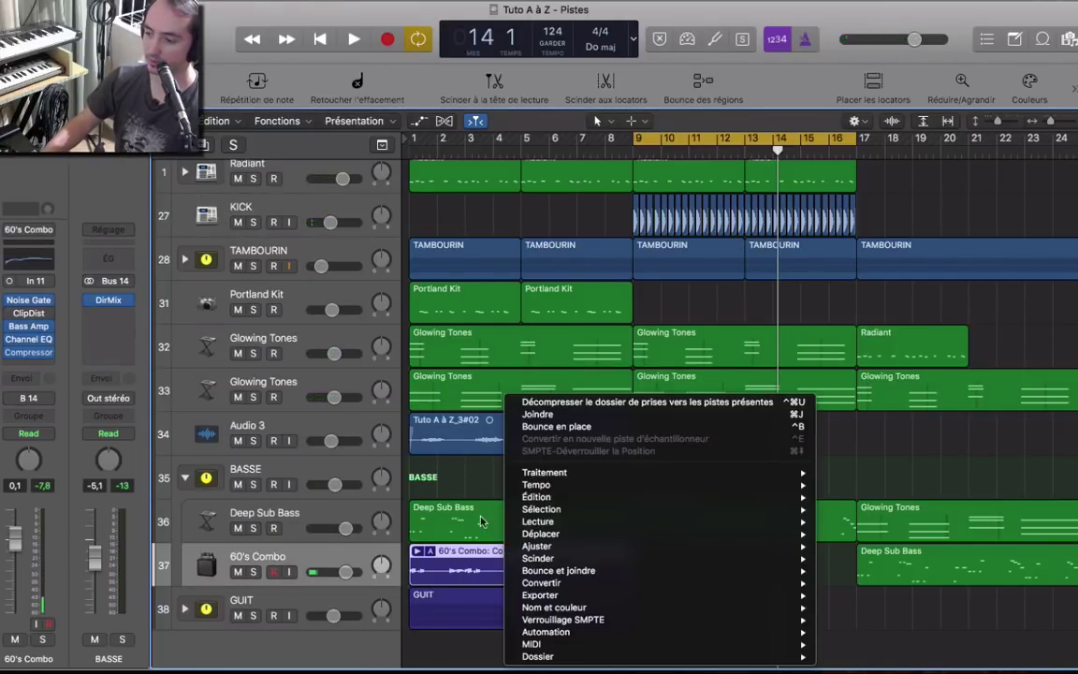
pyautogui.click(456, 574)
pyautogui.click(418, 552)
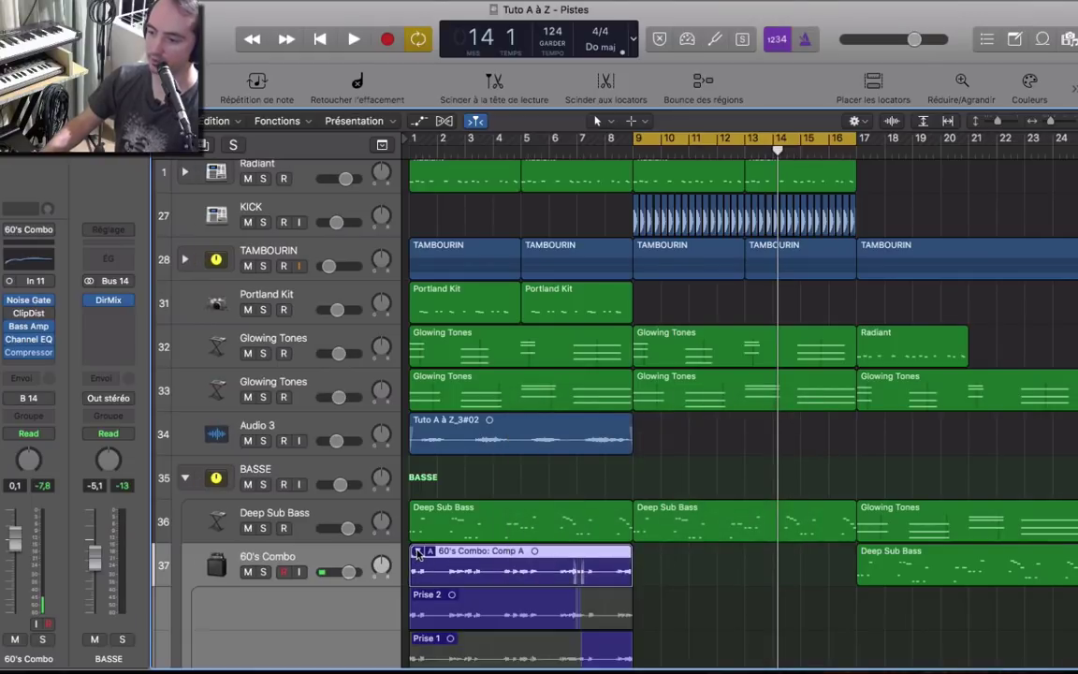
pyautogui.scroll(-3, 529, 558)
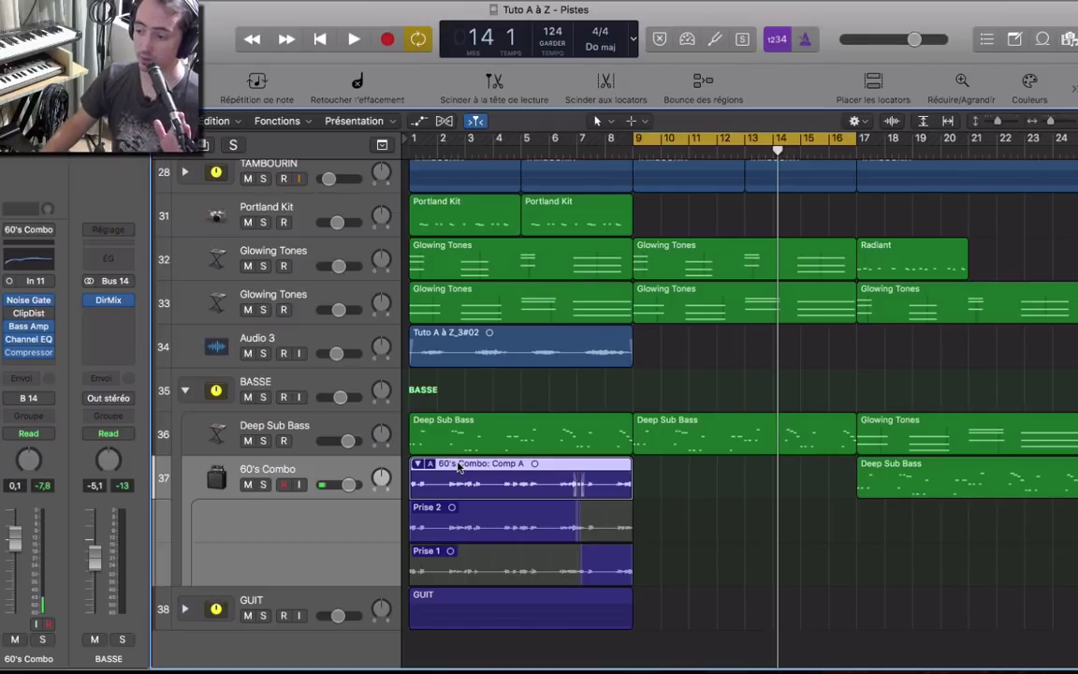
pyautogui.click(417, 465)
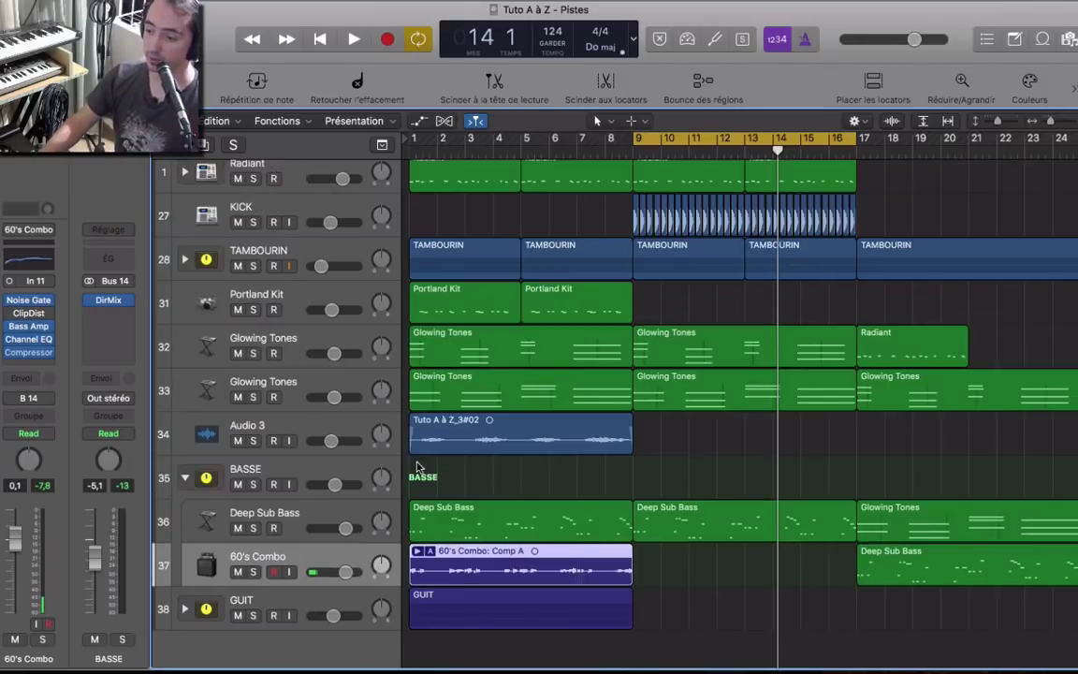
# Unpack the 60's Combo take folder onto separate tracks and delete the Prise 2 and Prise 1 regions with their tracks.
pyautogui.rightClick(507, 560)
pyautogui.click(524, 364)
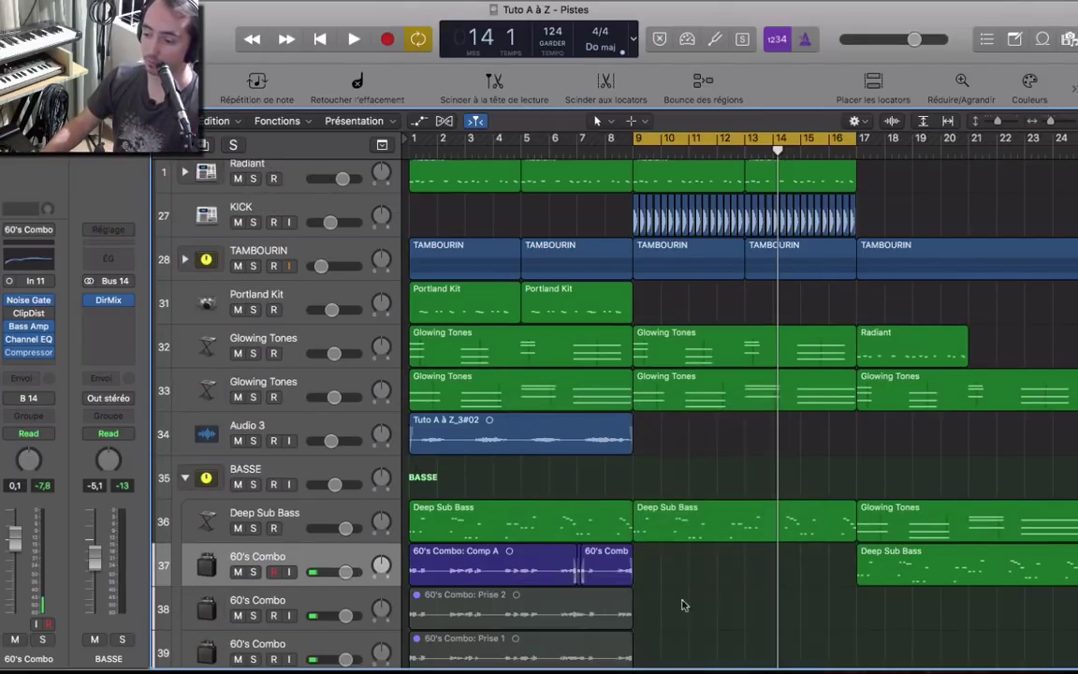
pyautogui.scroll(-1, 656, 585)
pyautogui.moveTo(678, 585); pyautogui.dragTo(517, 629)
pyautogui.press('BackSpace')
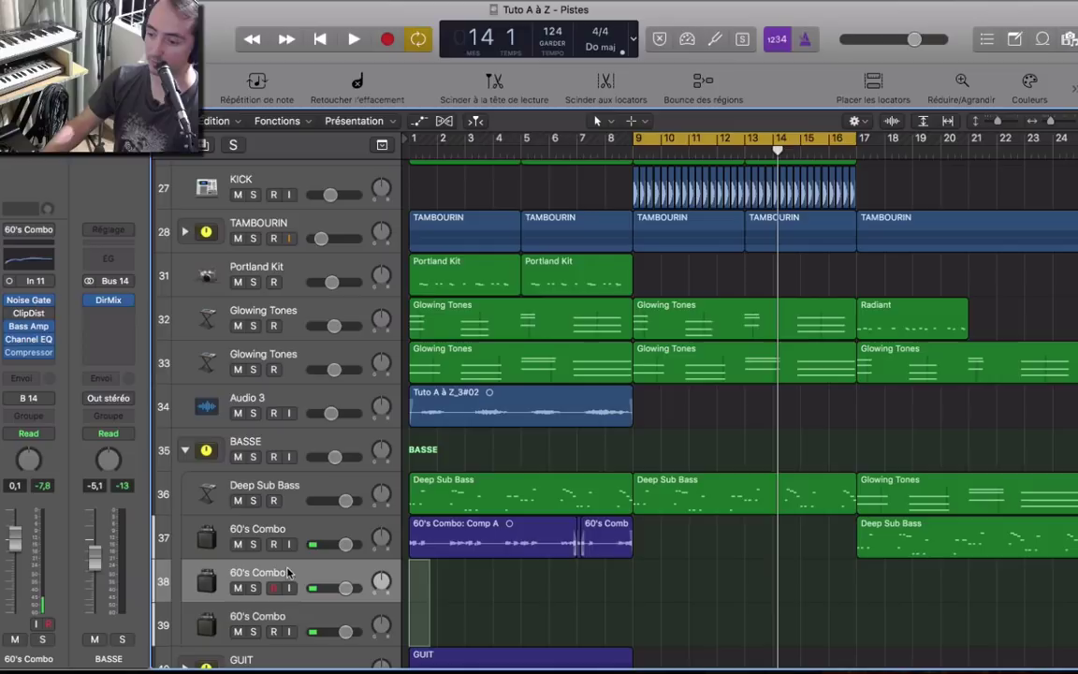
pyautogui.keyDown('super'); pyautogui.click(297, 629); pyautogui.keyUp('super')
pyautogui.press('super+BackSpace')
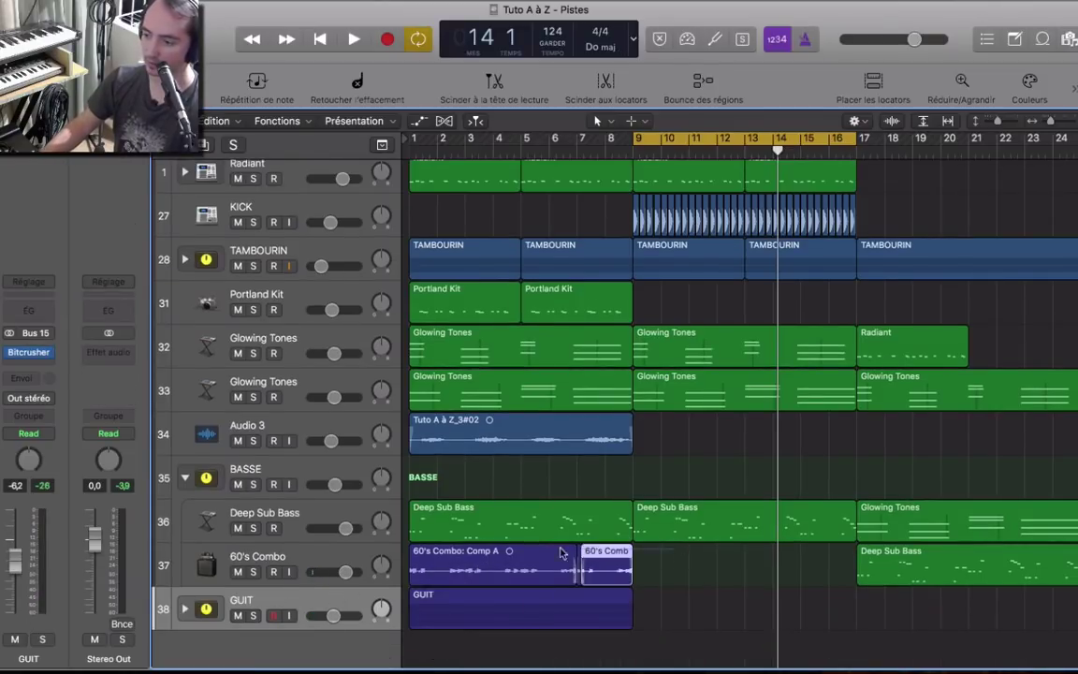
# Join the two 60's Combo Comp A regions into a new audio file and copy the merged region to bar 9.
pyautogui.click(561, 565)
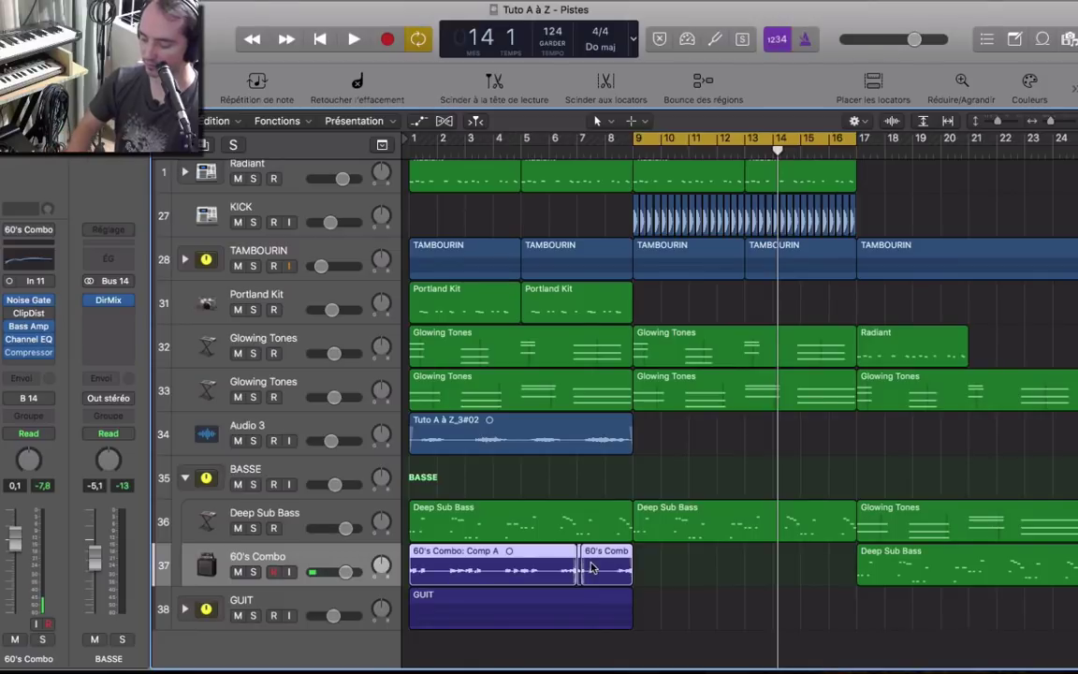
pyautogui.press('super+j')
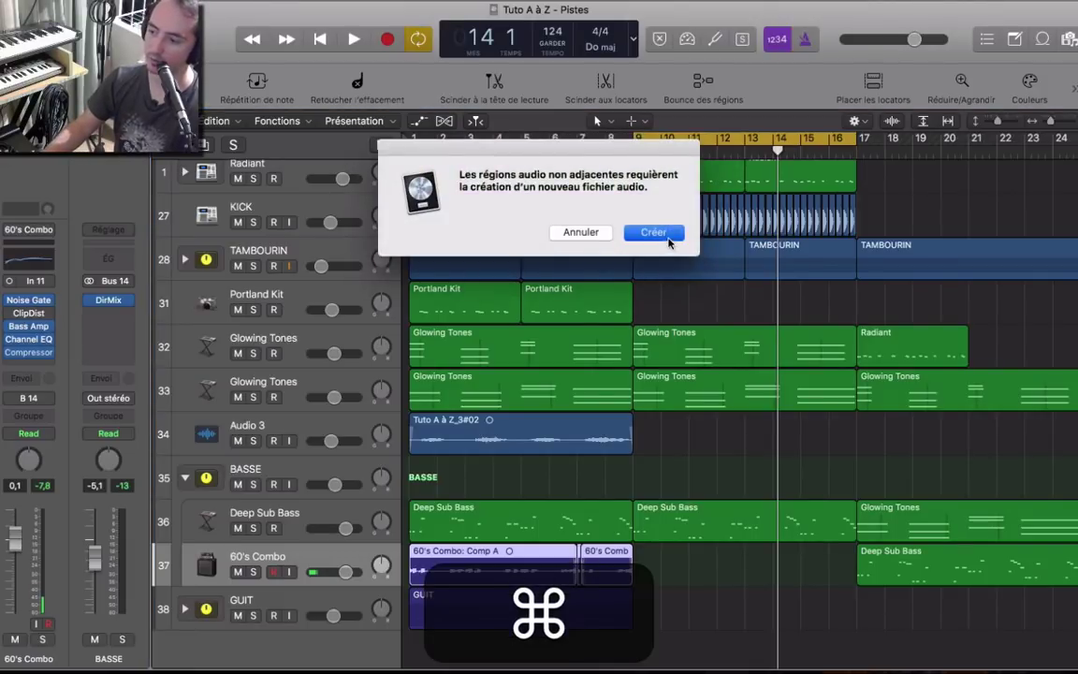
pyautogui.click(653, 232)
pyautogui.moveTo(531, 554); pyautogui.dragTo(748, 556)
pyautogui.press('alt')
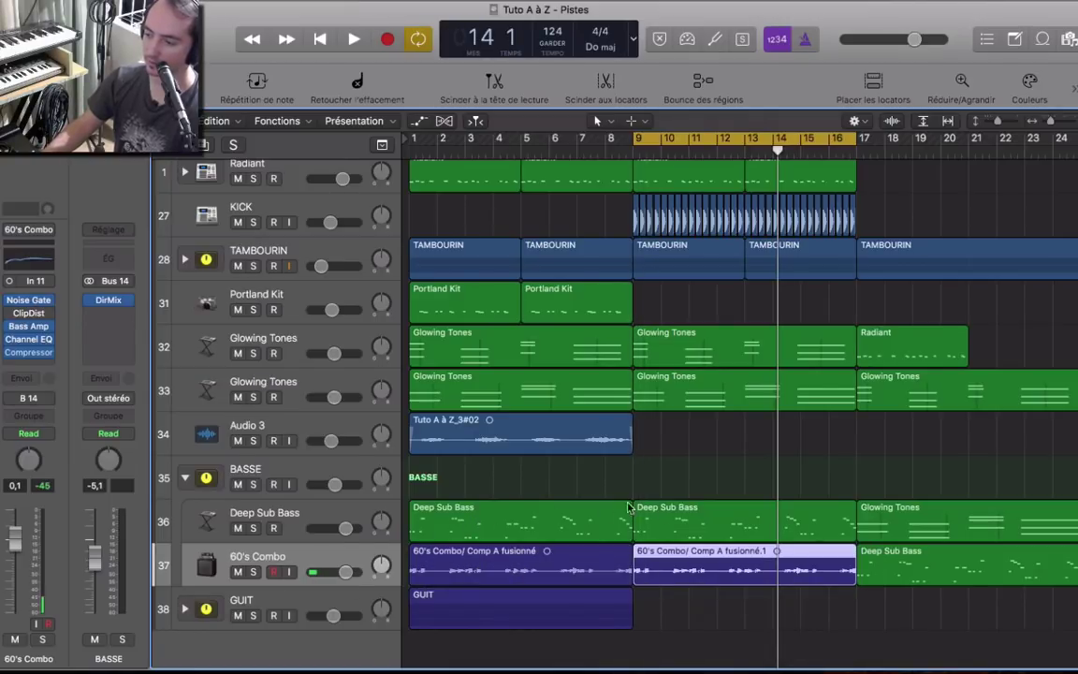
# Play the mix from bar 9 and inspect the Deep Sub Bass and 60's Combo regions of bars 9 to 16 up close.
pyautogui.press('space')
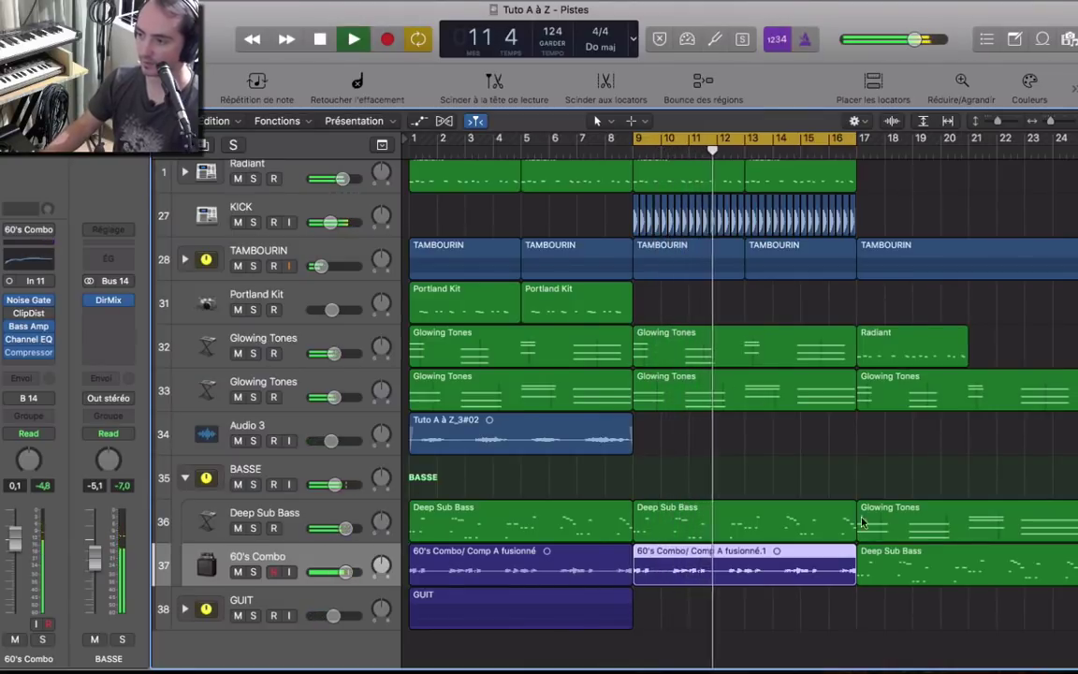
pyautogui.press('space')
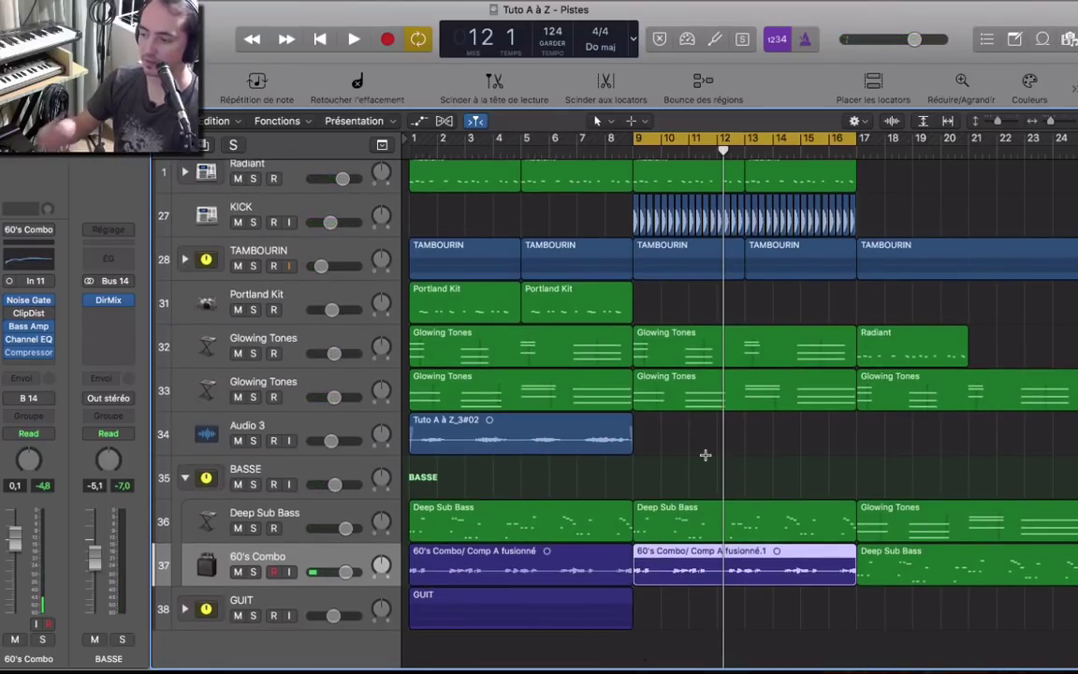
pyautogui.press('space')
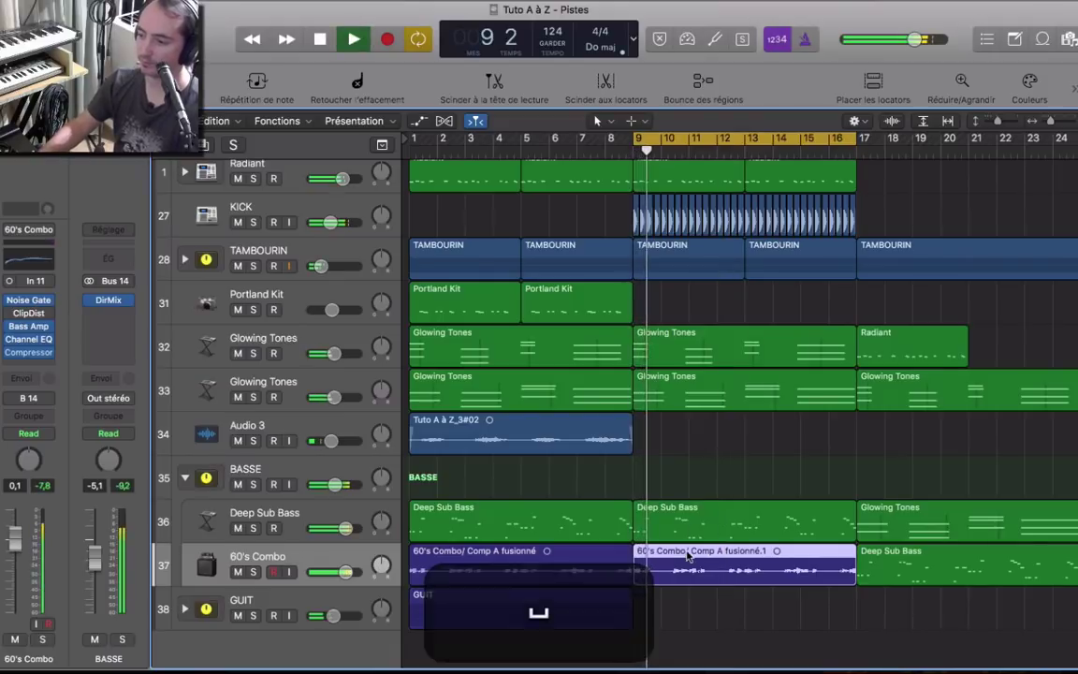
pyautogui.press('z')
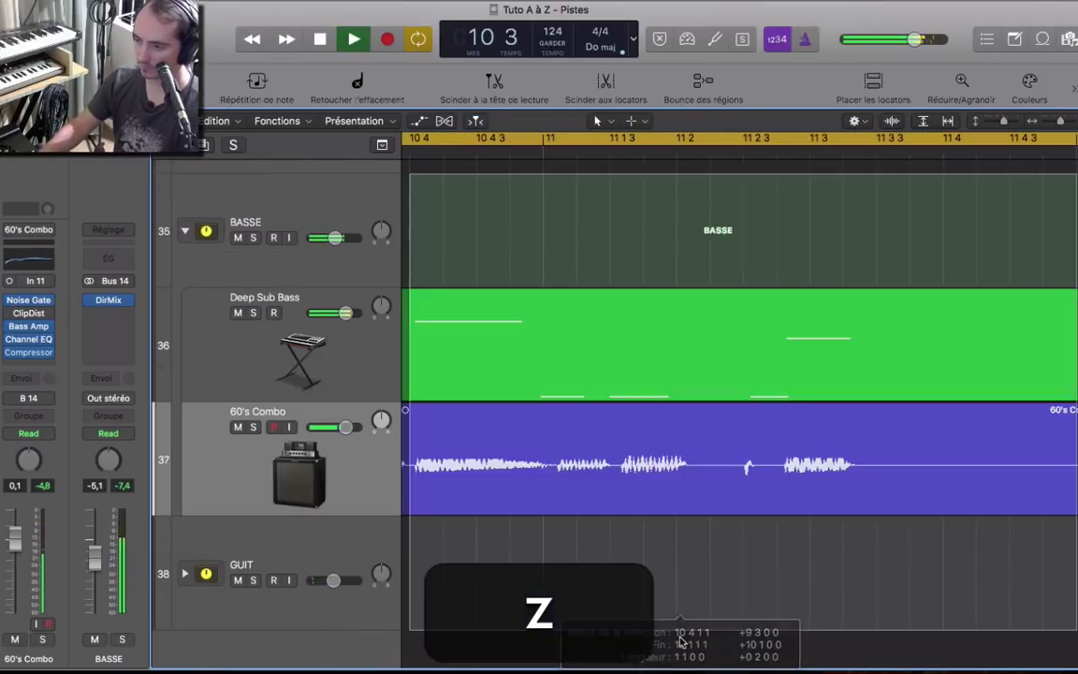
pyautogui.press('z')
pyautogui.press('space')
pyautogui.keyDown('shift'); pyautogui.click(576, 315); pyautogui.keyUp('shift')
pyautogui.press('z')
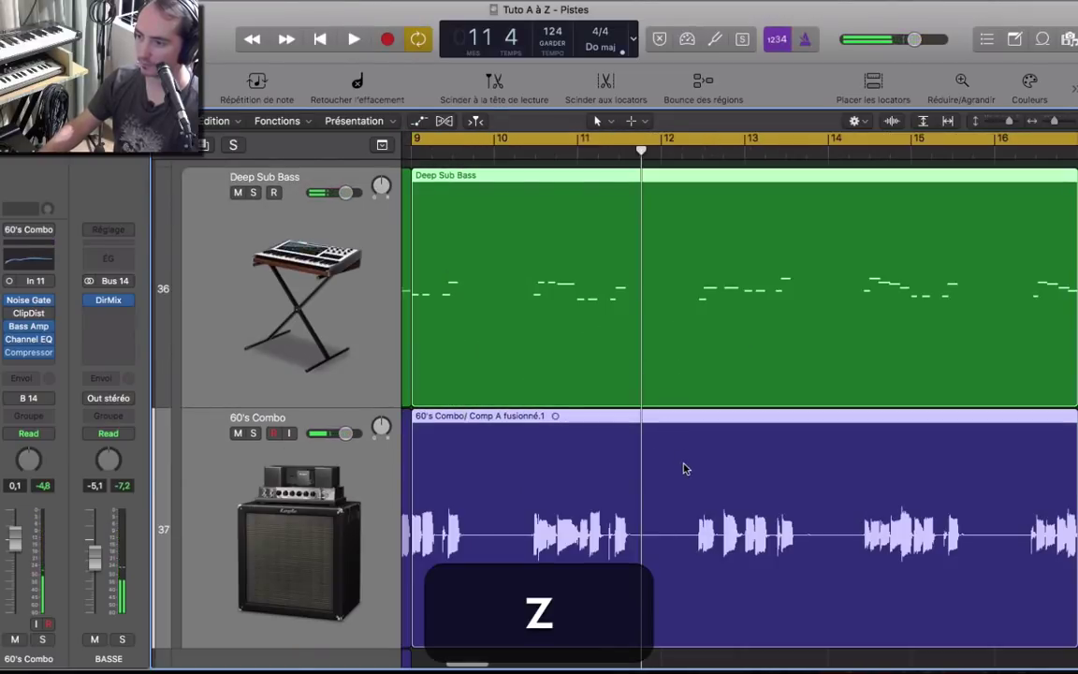
pyautogui.press('space')
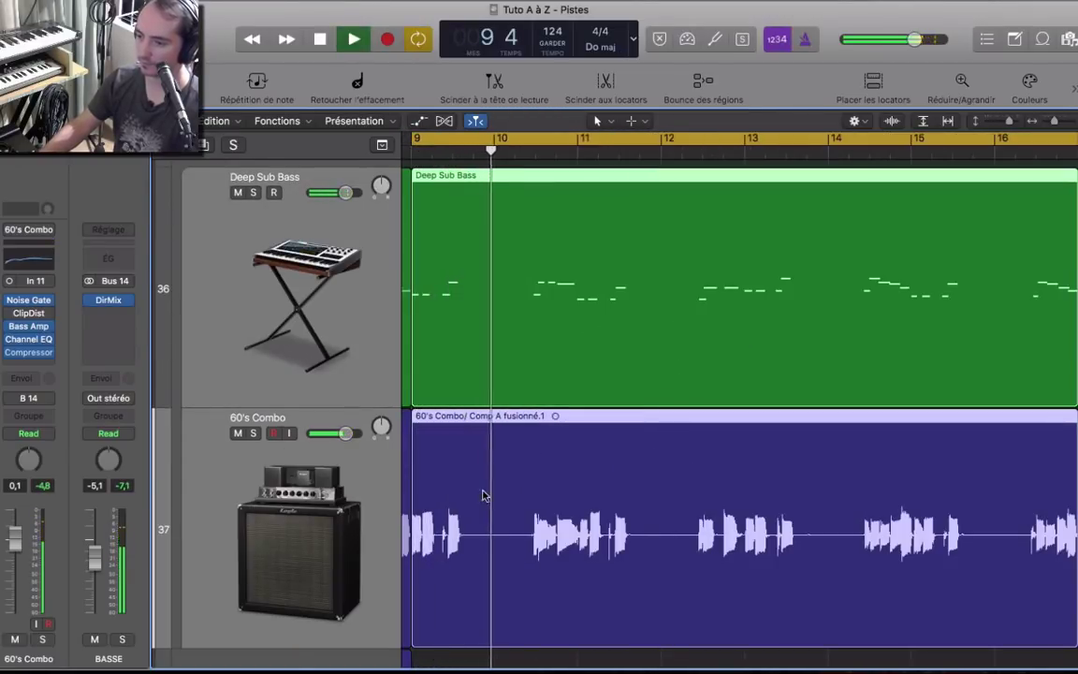
# Split the Deep Sub Bass and 60's Combo regions late in bar 9 and trim the second part's start to about mid-bar 10.
pyautogui.press('space')
pyautogui.click(467, 548)
pyautogui.moveTo(468, 597); pyautogui.dragTo(529, 593)
pyautogui.press('space')
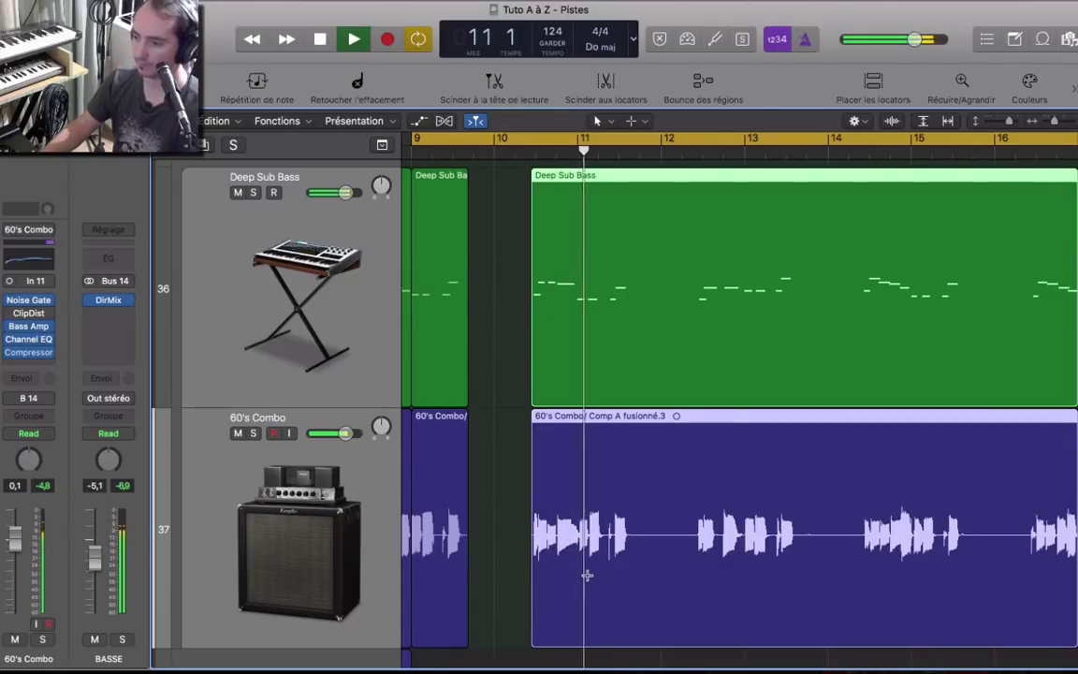
# Split both bass regions at bar 11 with overlapping notes shortened, and trim the following part to start slightly after bar 11.
pyautogui.press('space')
pyautogui.press('super+t')
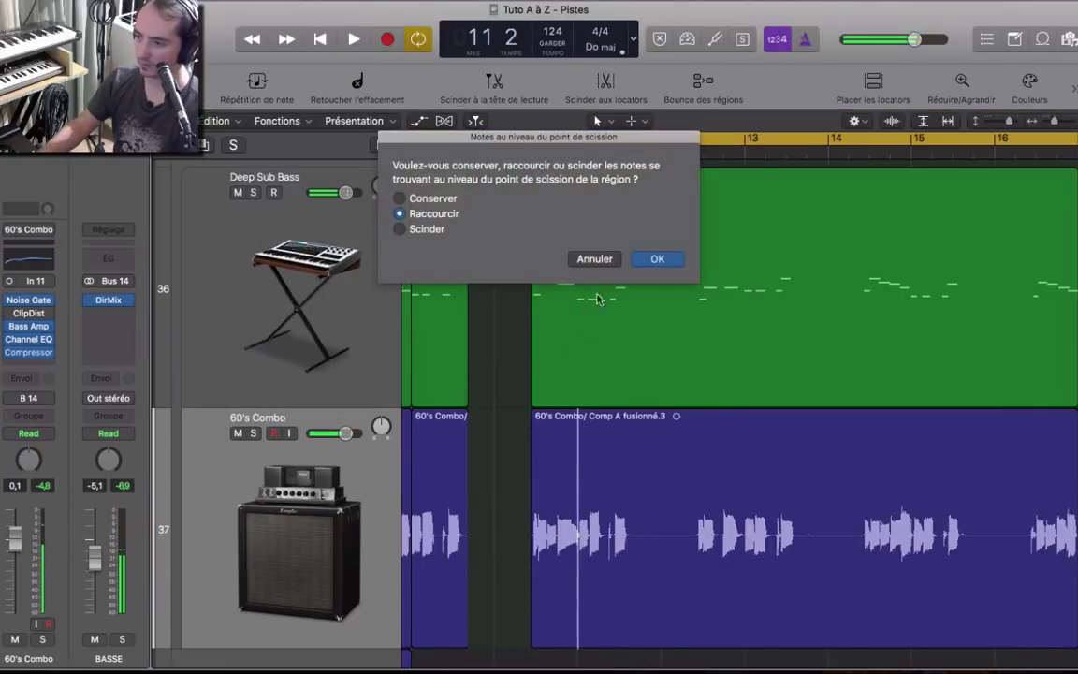
pyautogui.click(656, 262)
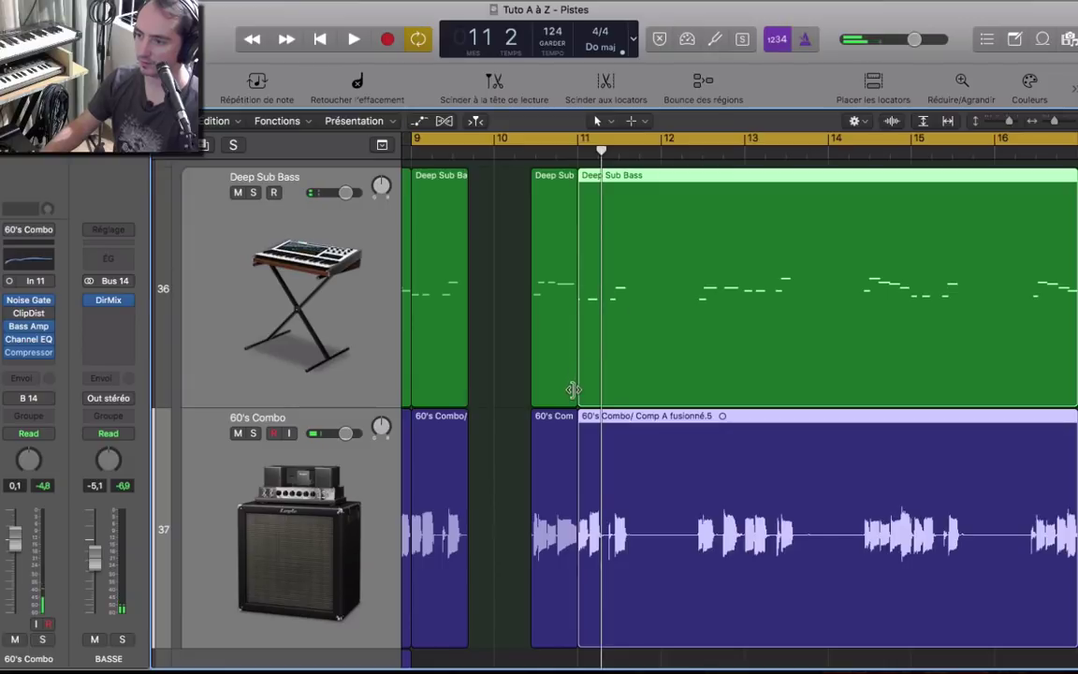
pyautogui.moveTo(580, 389); pyautogui.dragTo(590, 389)
# Play from bar 9 to bar 13 and check the gaps cut into the two bass parts.
pyautogui.press('space')
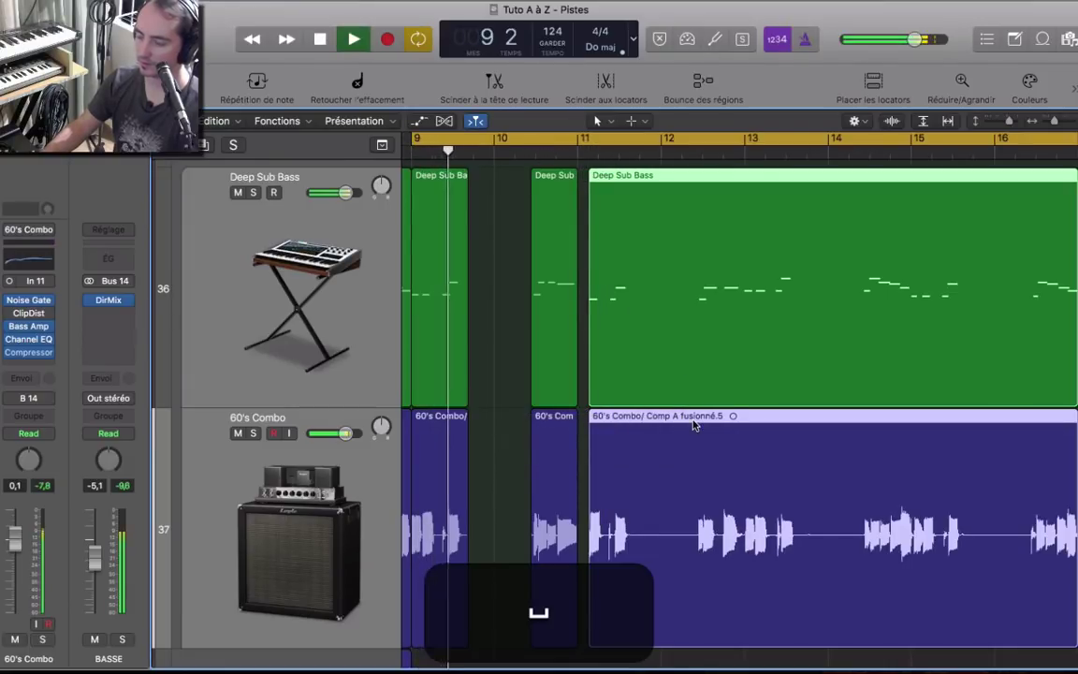
pyautogui.scroll(5, 701, 359)
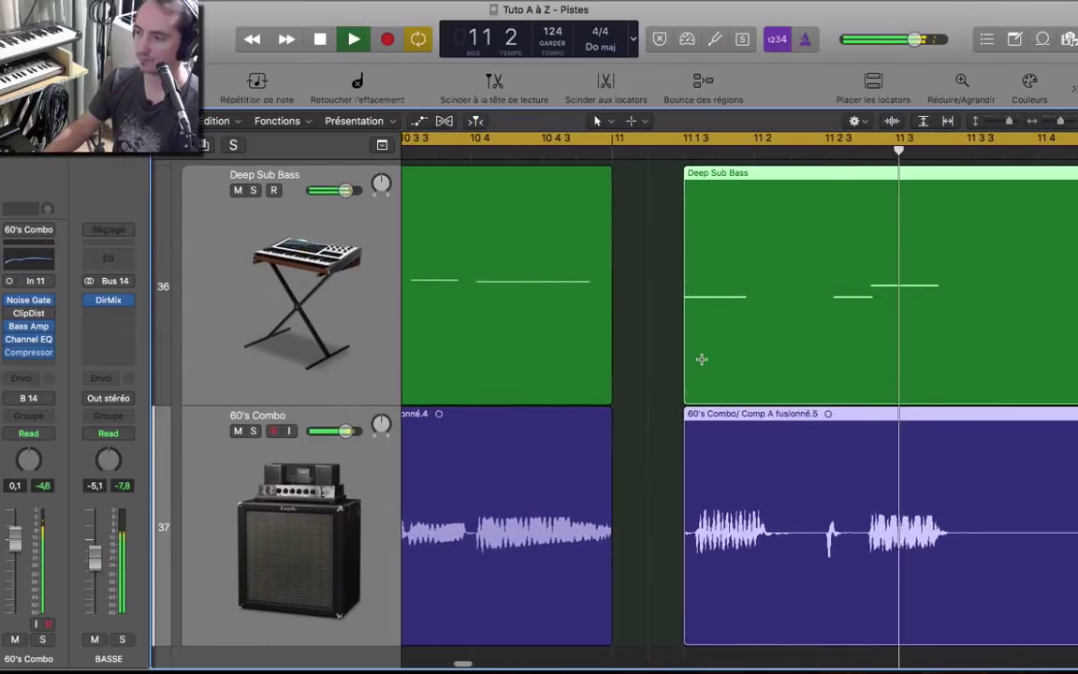
pyautogui.scroll(-5, 701, 358)
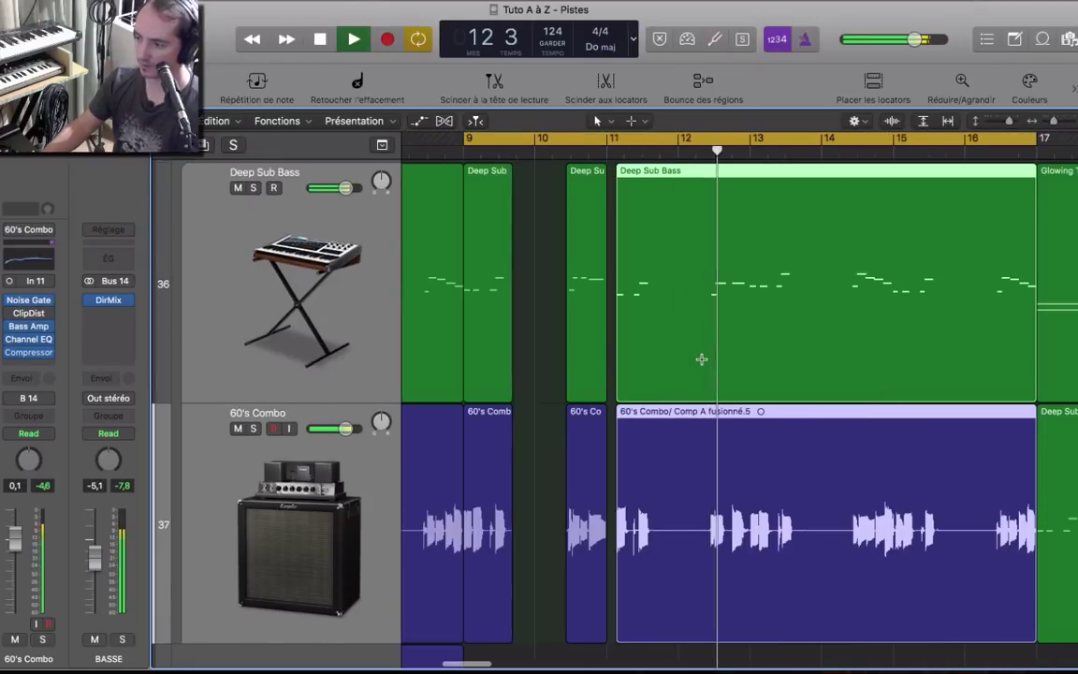
pyautogui.press('space')
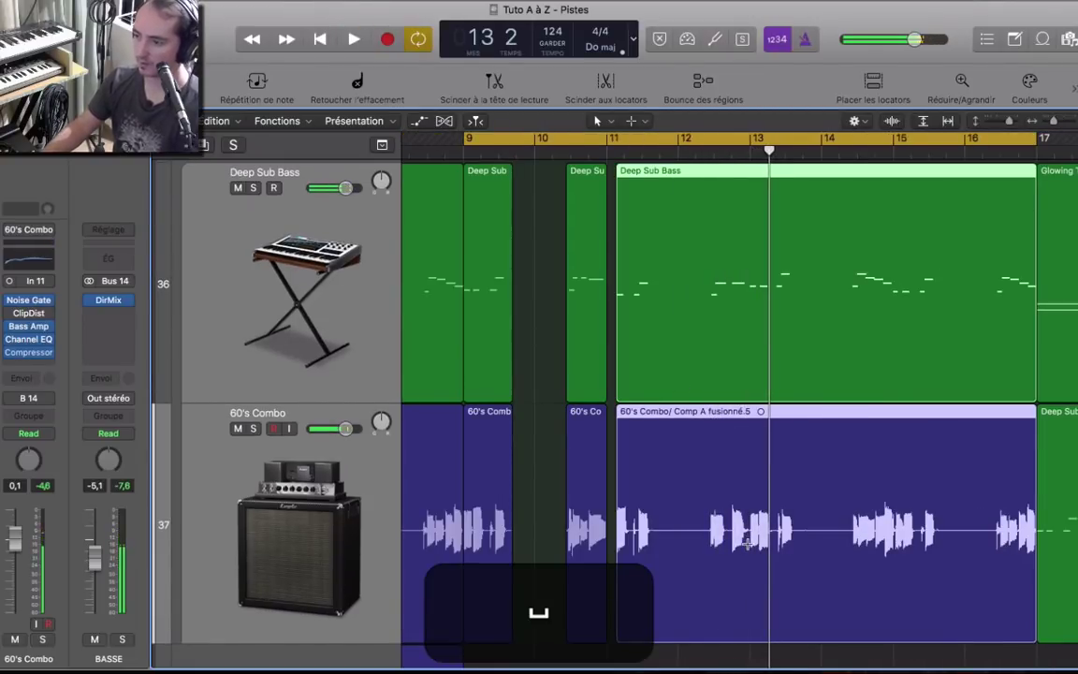
# Split both bass parts at bar 13 and replace bars 13 to 16 with a copy of the cut-up bars 9 to 12 pattern.
pyautogui.click(748, 543)
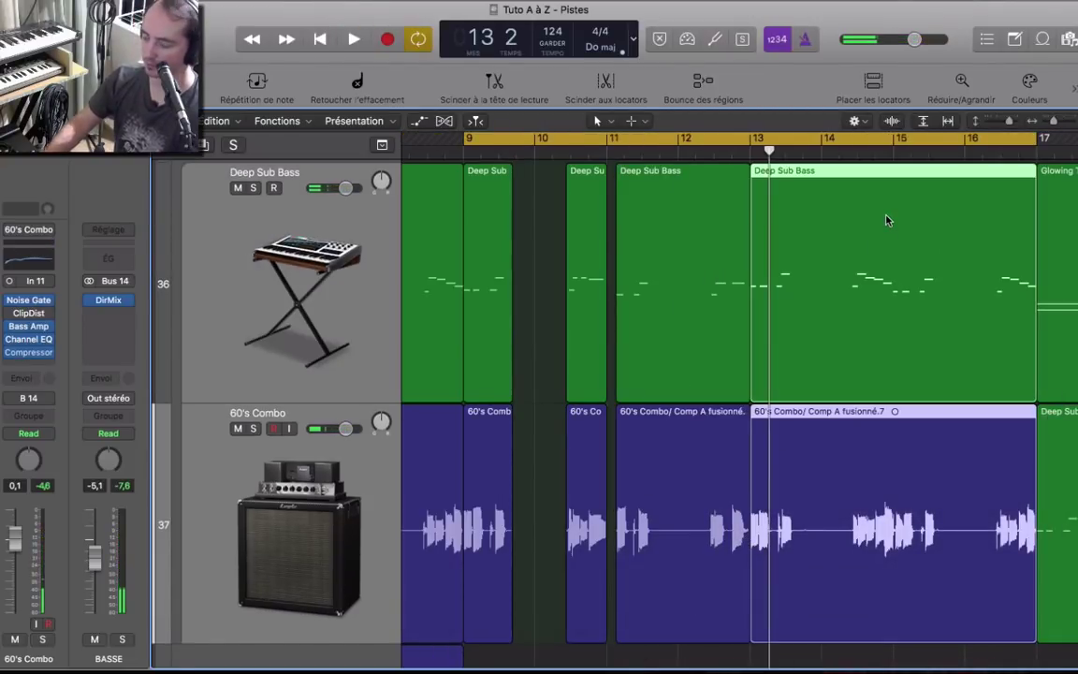
pyautogui.press('BackSpace')
pyautogui.moveTo(820, 197); pyautogui.dragTo(775, 461)
pyautogui.hotkey('alt', 'space')
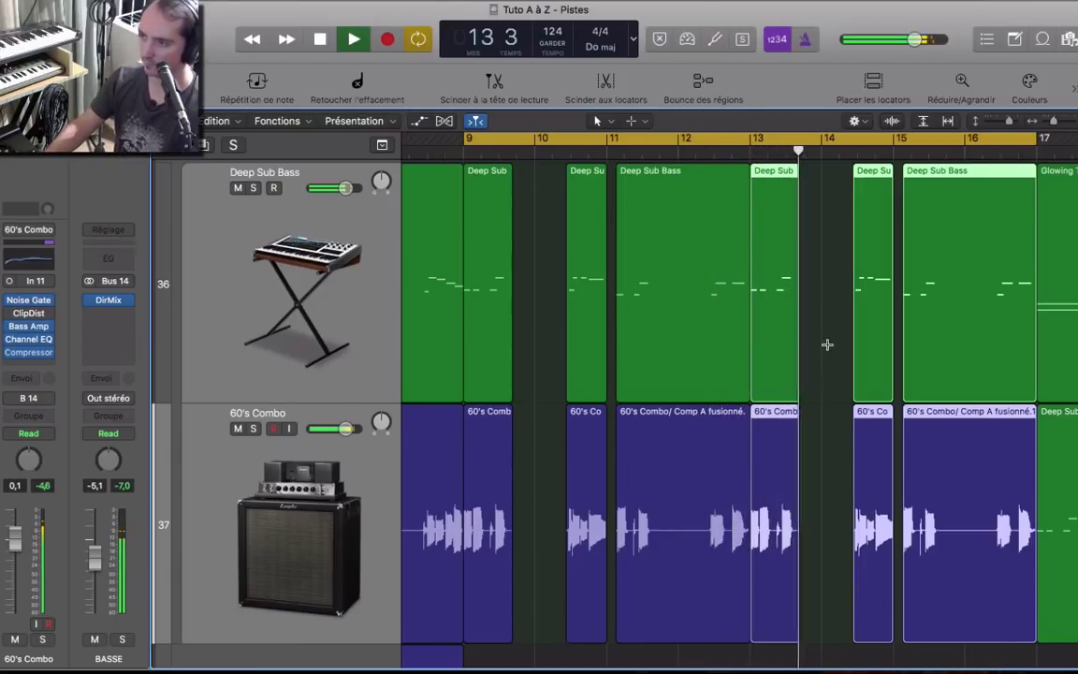
pyautogui.press('z')
pyautogui.press('space')
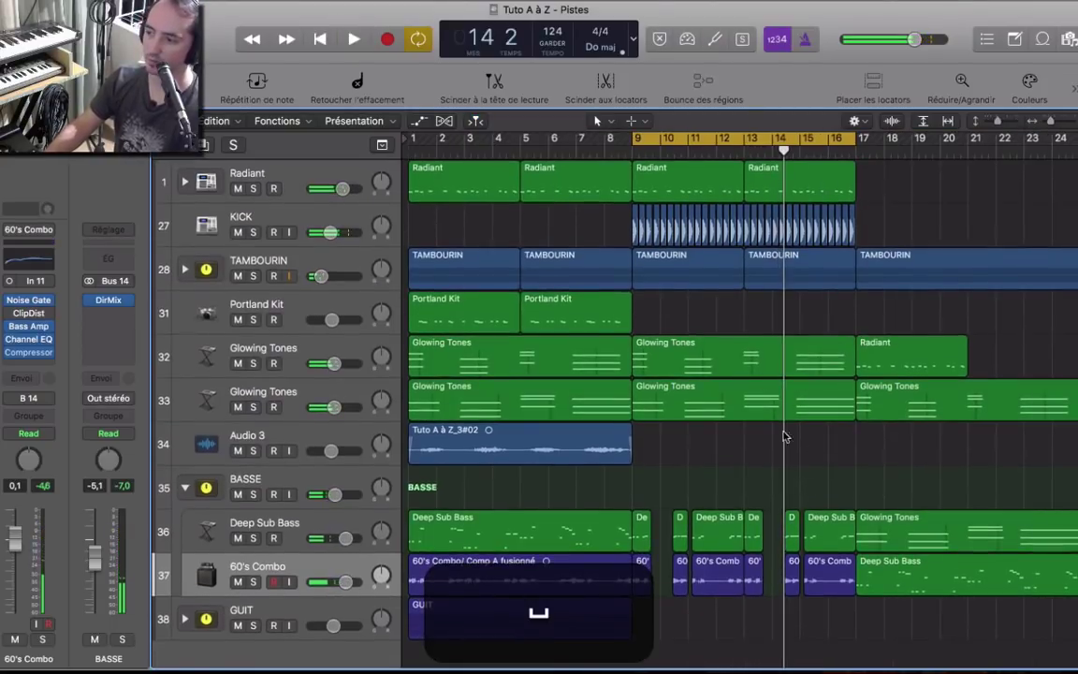
# Split both Glowing Tones regions at bar 13, trim the second halves to start late in bar 14, and play the passage.
pyautogui.click(745, 412)
pyautogui.moveTo(746, 414); pyautogui.dragTo(751, 372)
pyautogui.keyDown('shift'); pyautogui.click(753, 402); pyautogui.keyUp('shift')
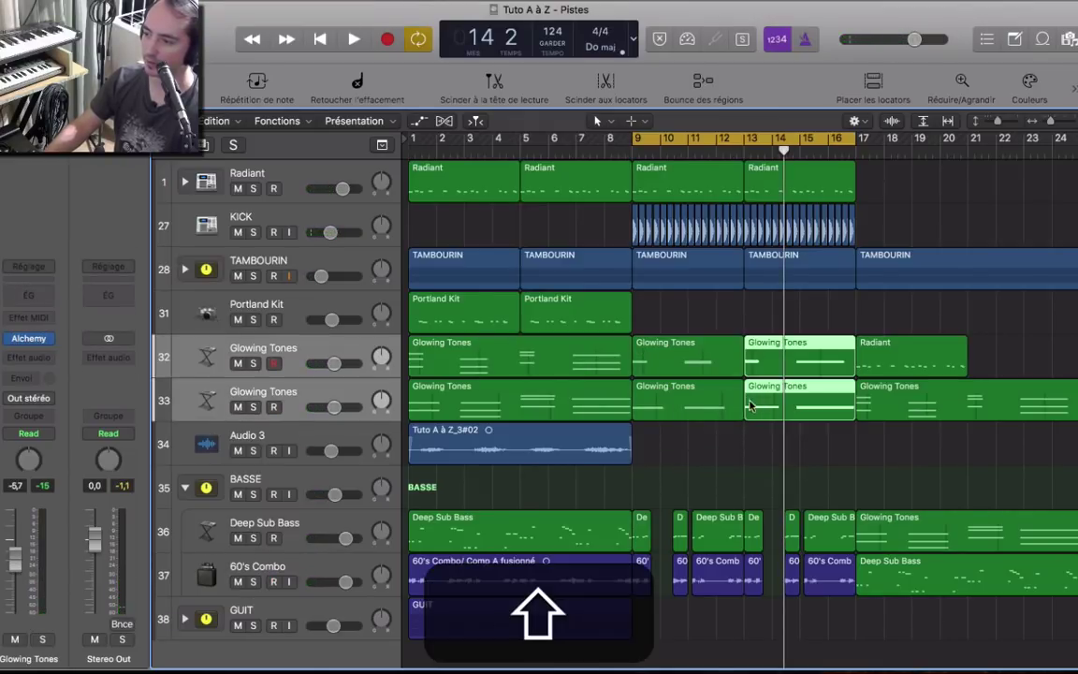
pyautogui.moveTo(748, 413); pyautogui.dragTo(794, 413)
pyautogui.press('c')
pyautogui.press('space')
pyautogui.press('c')
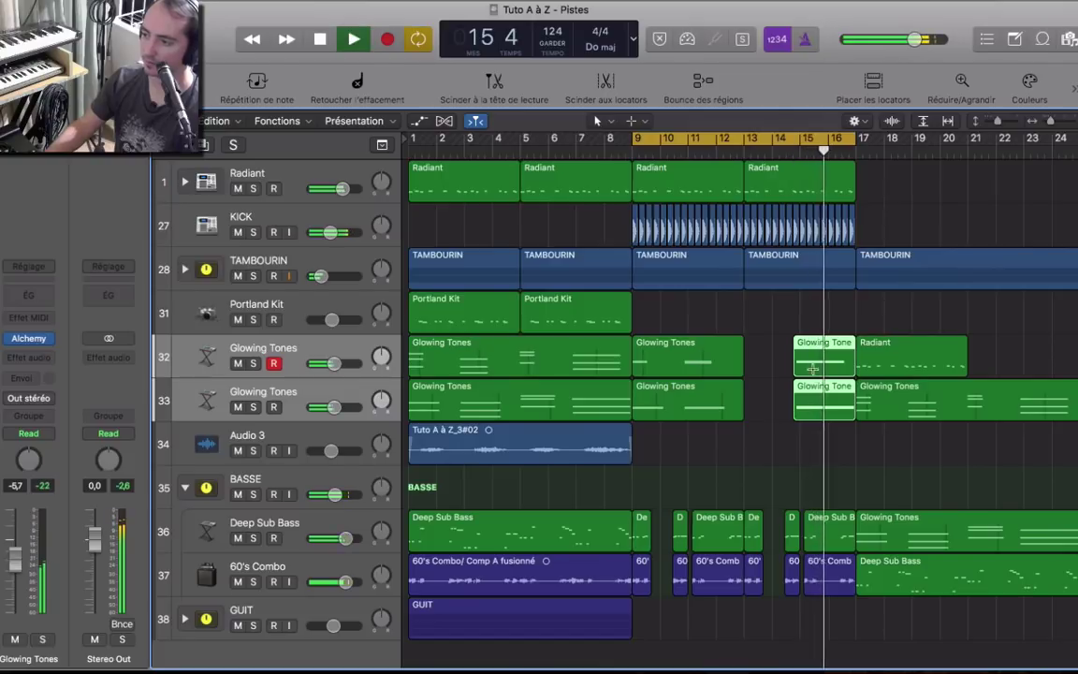
pyautogui.press('space')
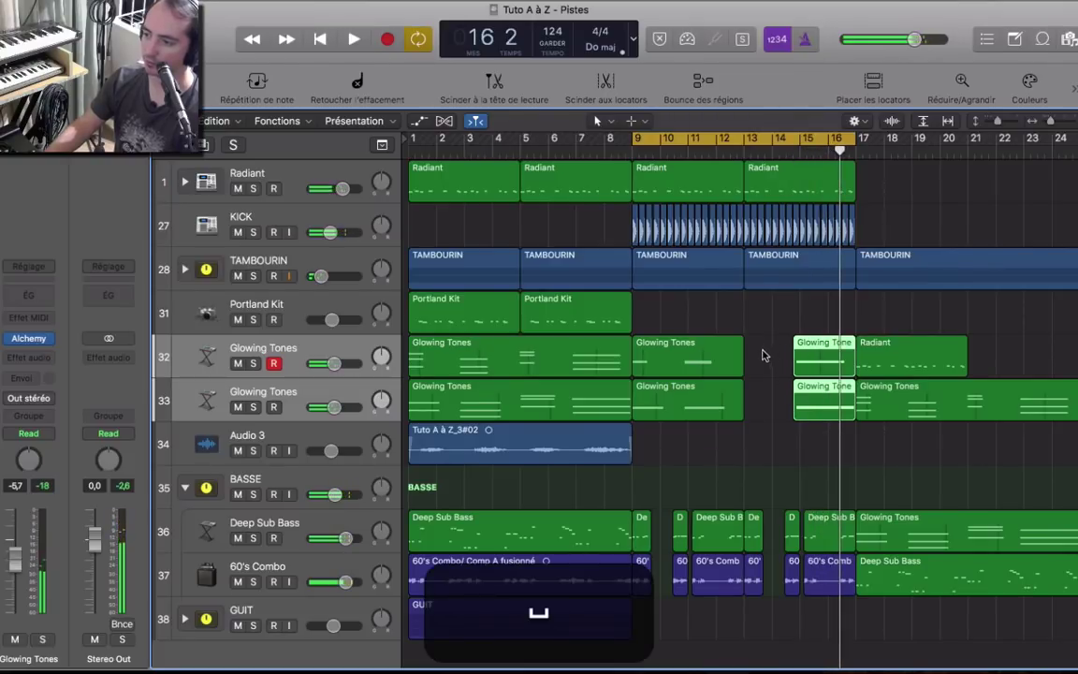
# Extend the bar 9 Glowing Tones regions on both tracks up to the next regions late in bar 14, and listen back.
pyautogui.moveTo(763, 353); pyautogui.dragTo(725, 413)
pyautogui.hotkey('shift', '\\')
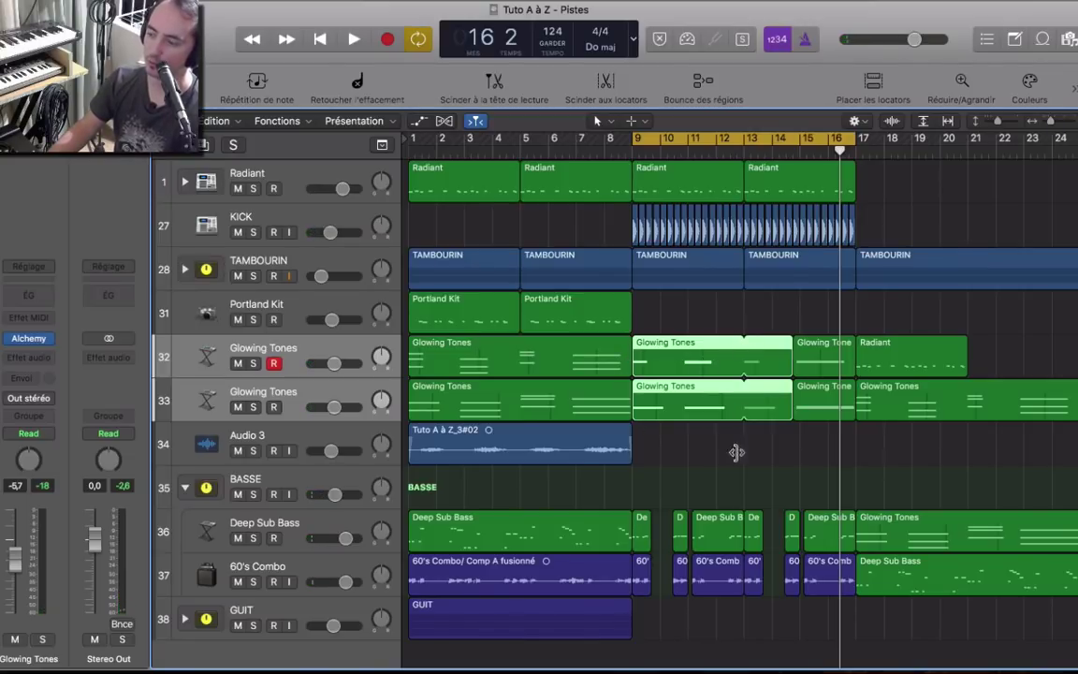
pyautogui.press('space')
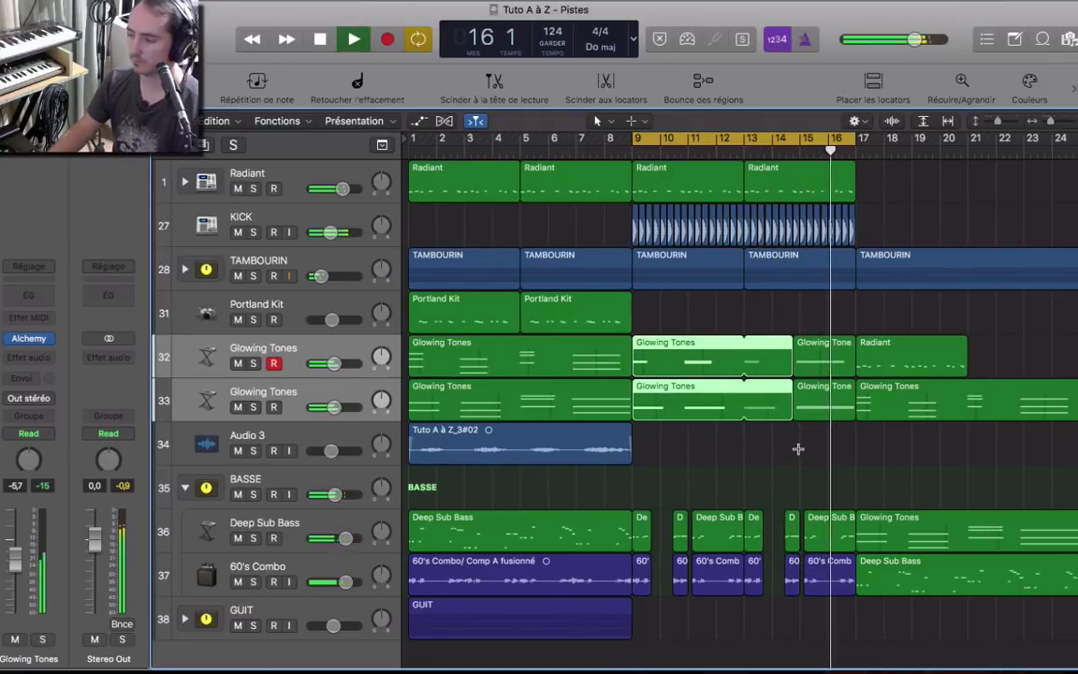
pyautogui.press('space')
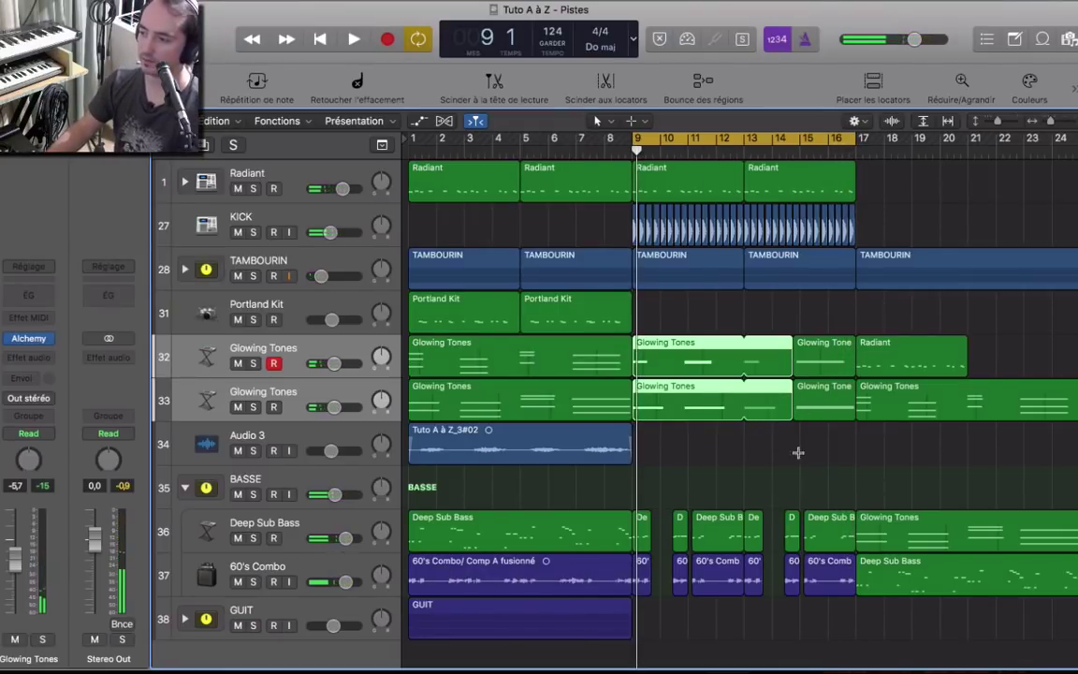
# Turn off cycle mode and play from bar 14 to bar 16 to check the bass against the chords.
pyautogui.click(773, 148)
pyautogui.press('c')
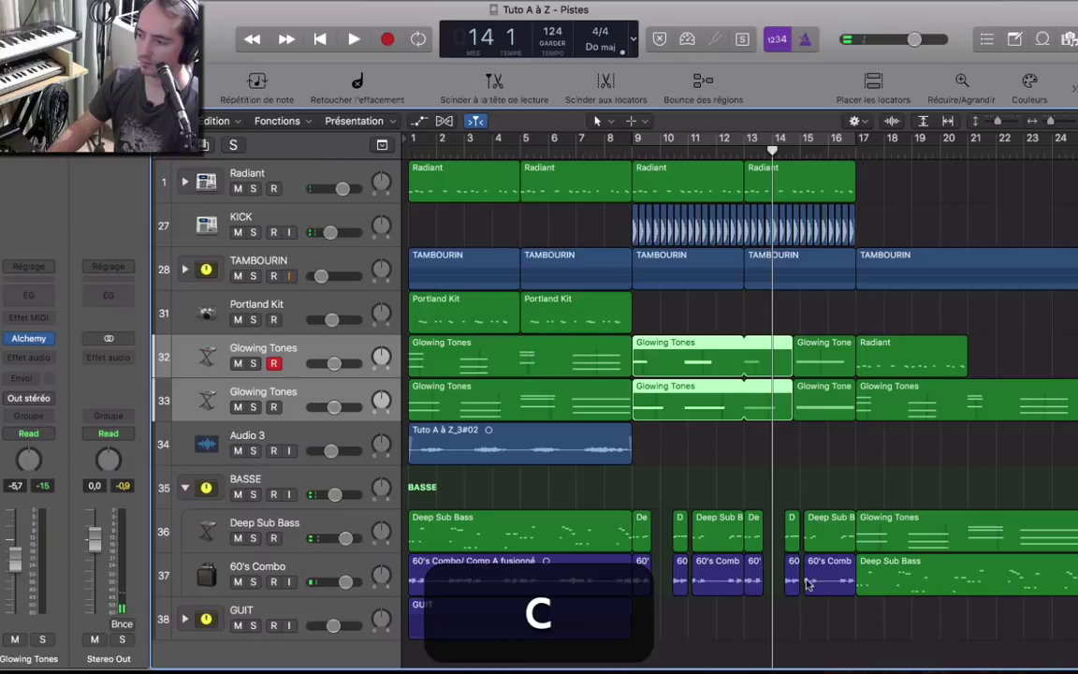
pyautogui.press('space')
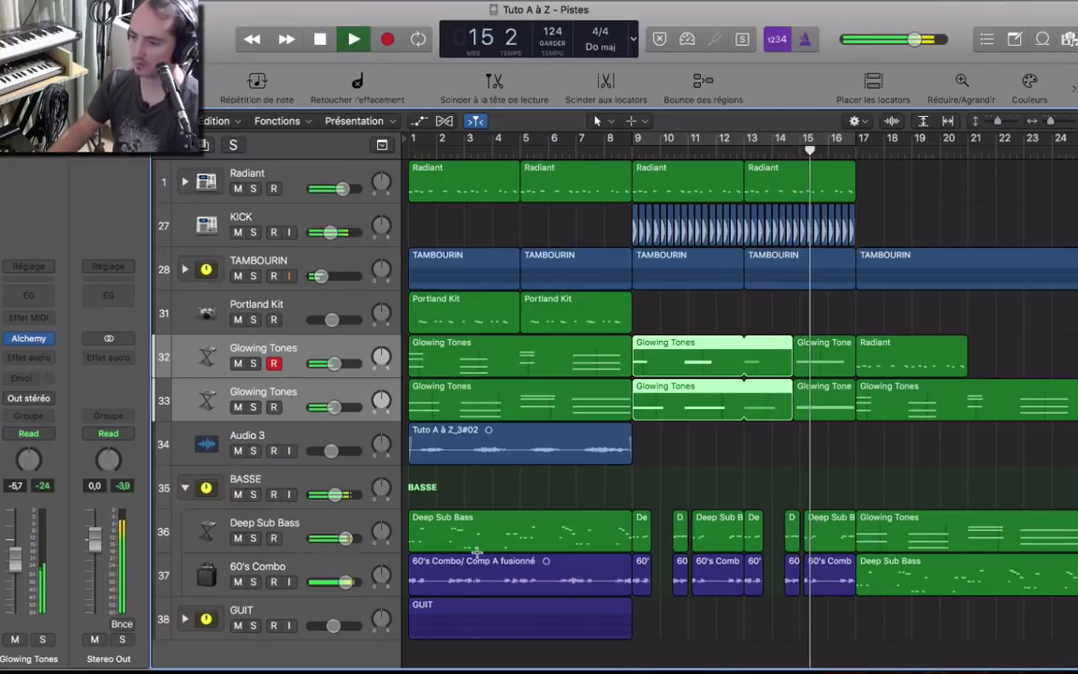
pyautogui.press('space')
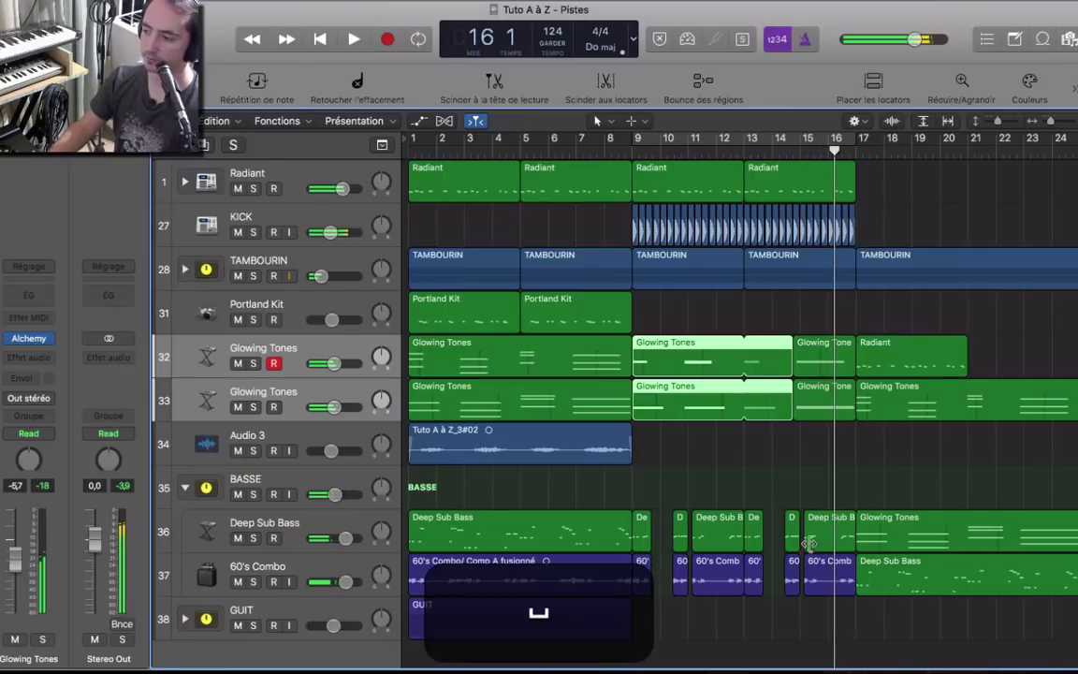
# Transpose all six notes of the Deep Sub Bass region starting just after bar 15 up two semitones, and play from mid-bar 14.
pyautogui.doubleClick(808, 540)
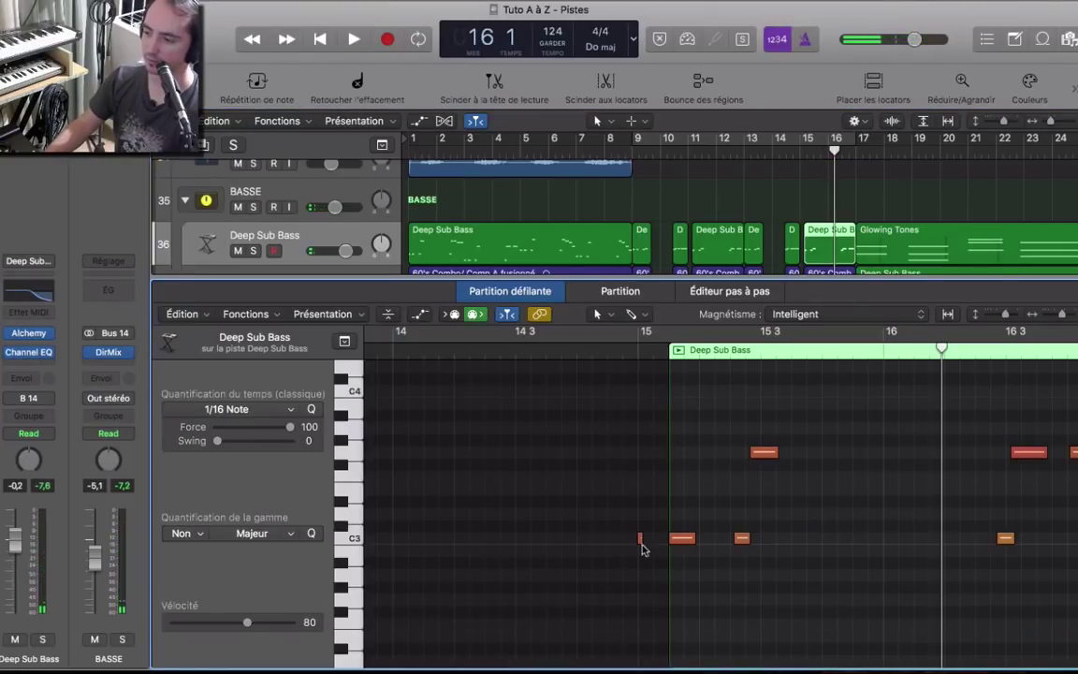
pyautogui.click(678, 537)
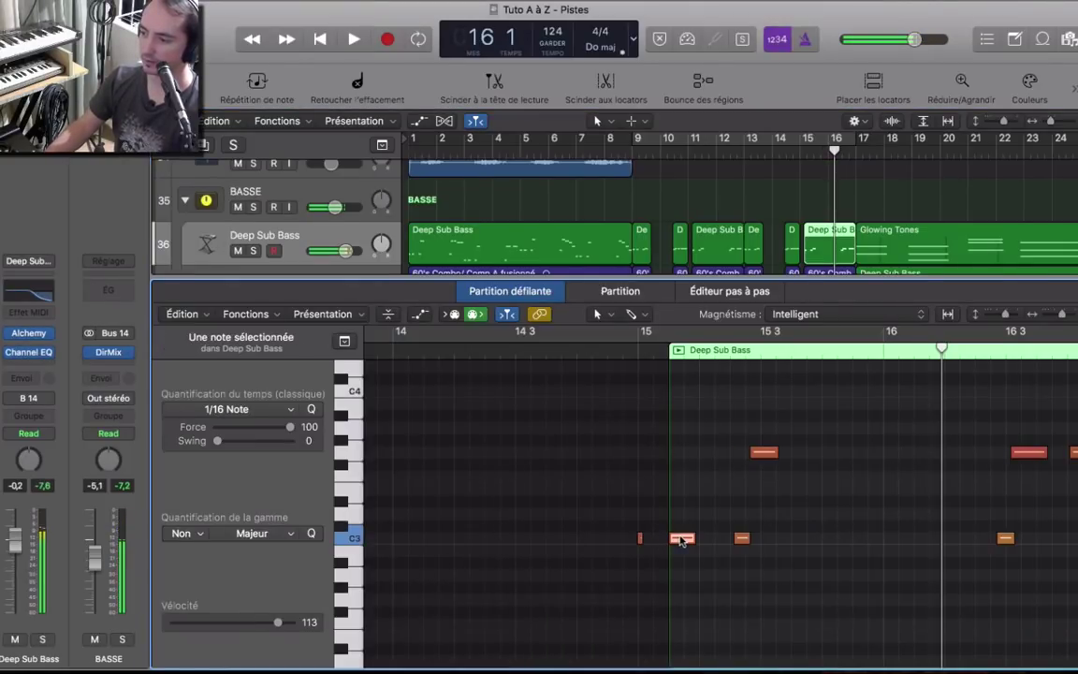
pyautogui.click(665, 513)
pyautogui.moveTo(684, 423); pyautogui.dragTo(1049, 591)
pyautogui.moveTo(653, 541); pyautogui.dragTo(653, 516)
pyautogui.click(792, 152)
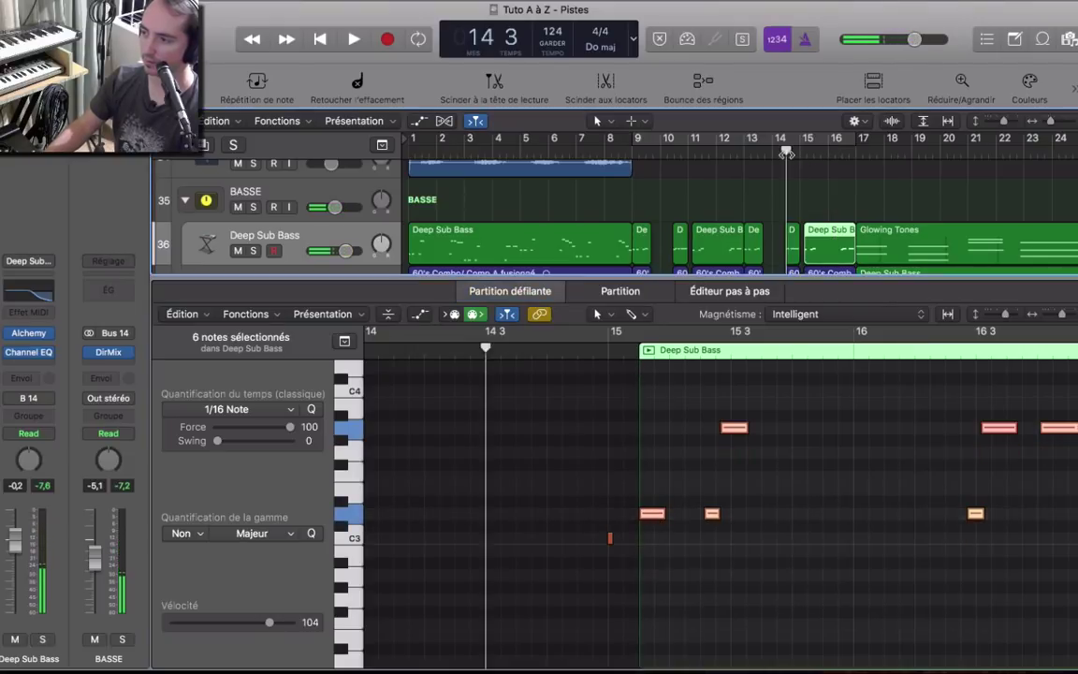
pyautogui.press('space')
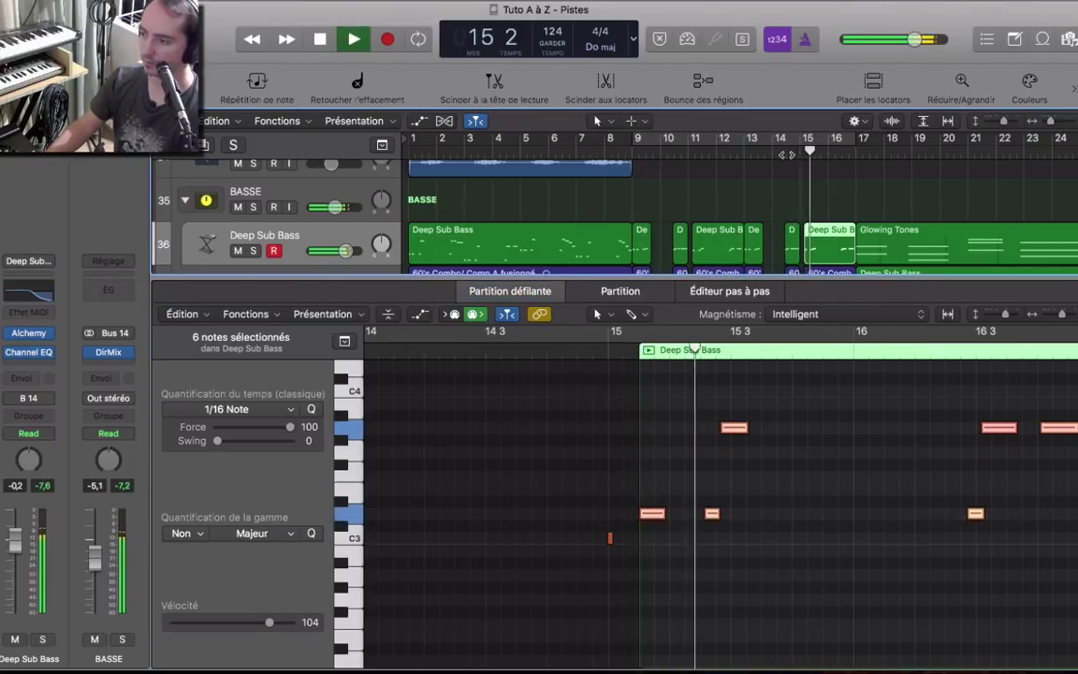
pyautogui.scroll(-2, 715, 212)
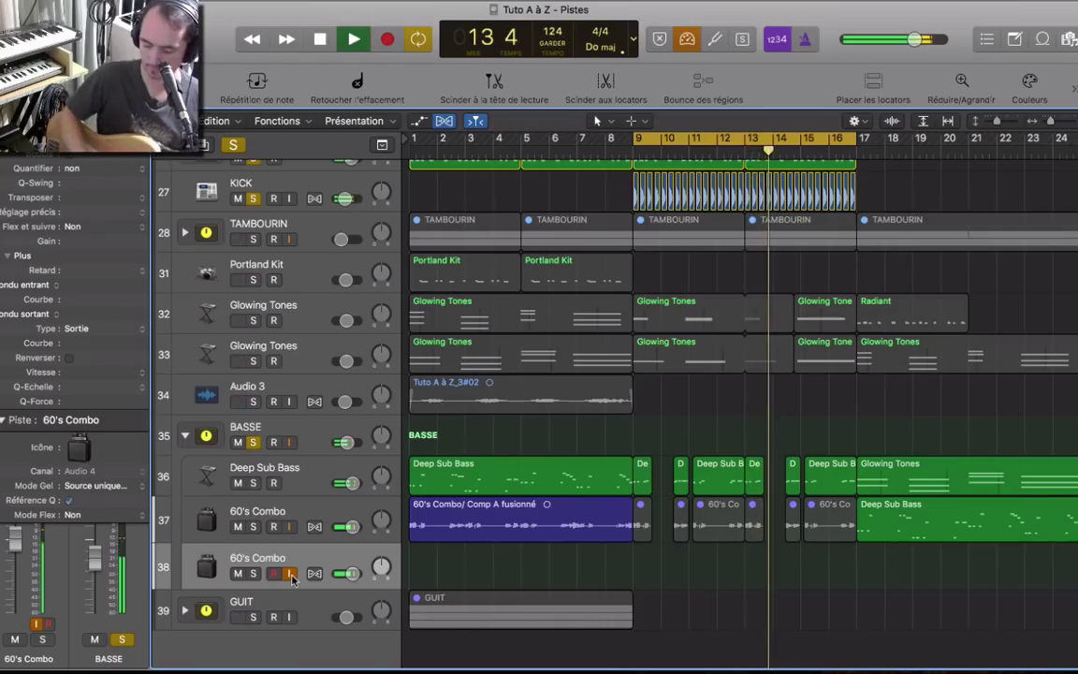
# Record a new bass take over bars 9 to 16 on the empty 60's Combo track and unsolo the BASSE stack.
pyautogui.press('space')
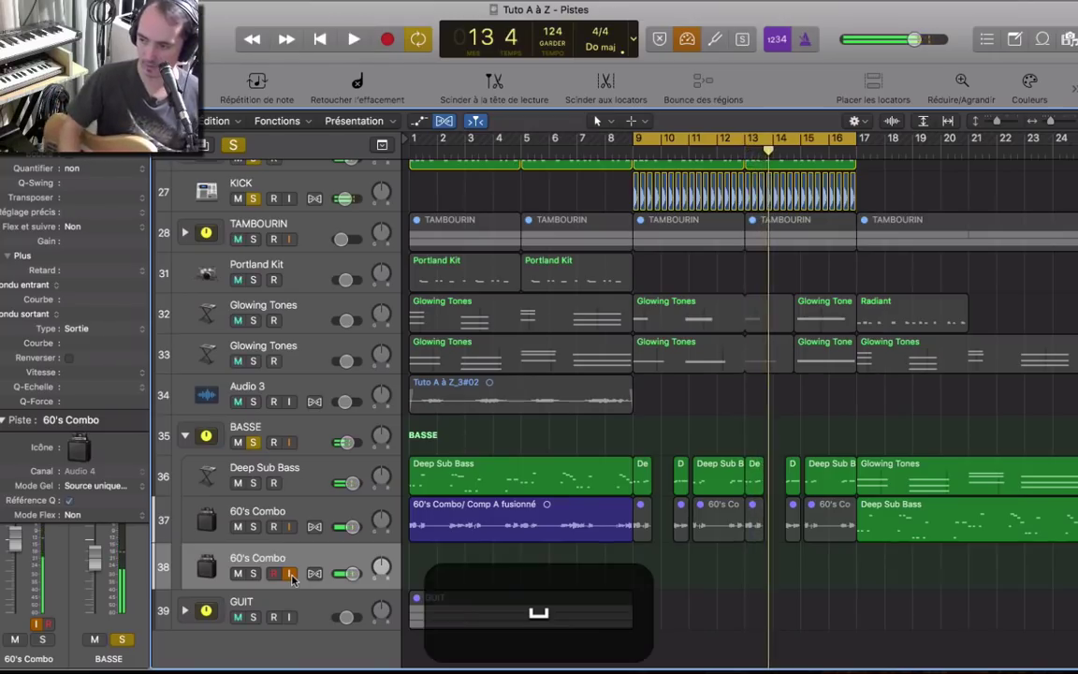
pyautogui.press('r')
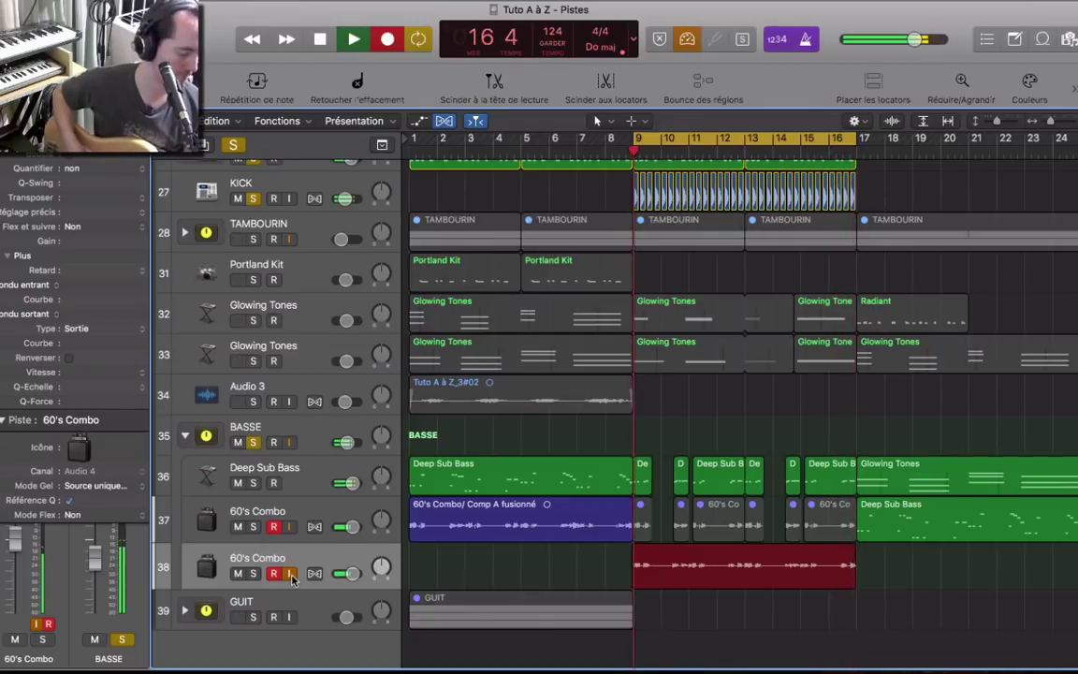
pyautogui.click(273, 573)
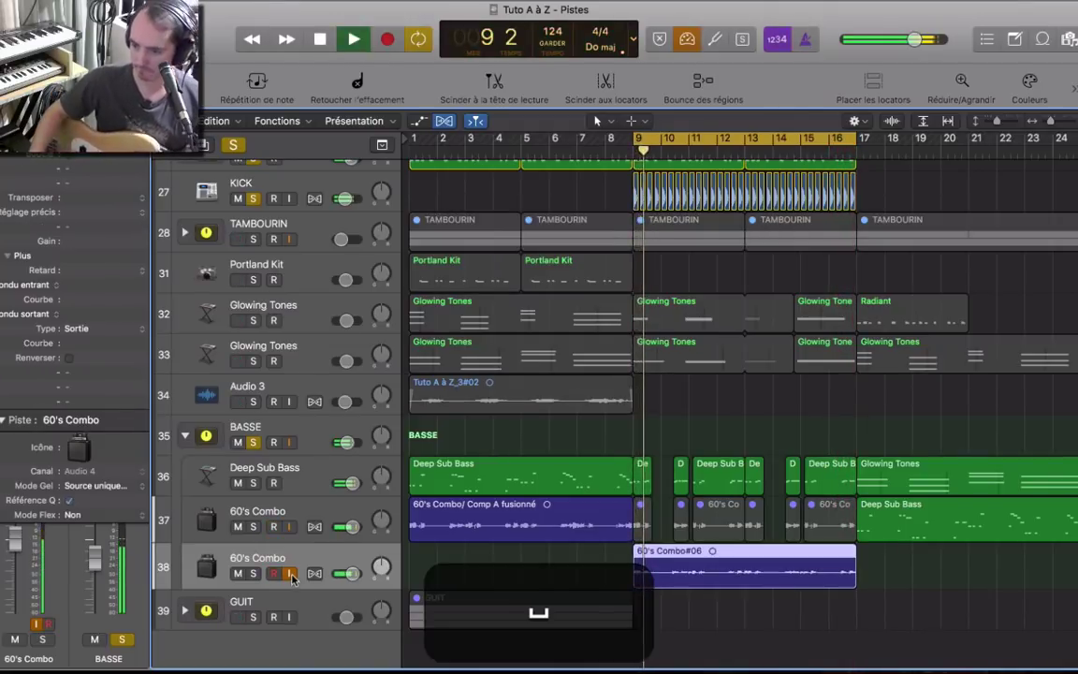
pyautogui.click(253, 441)
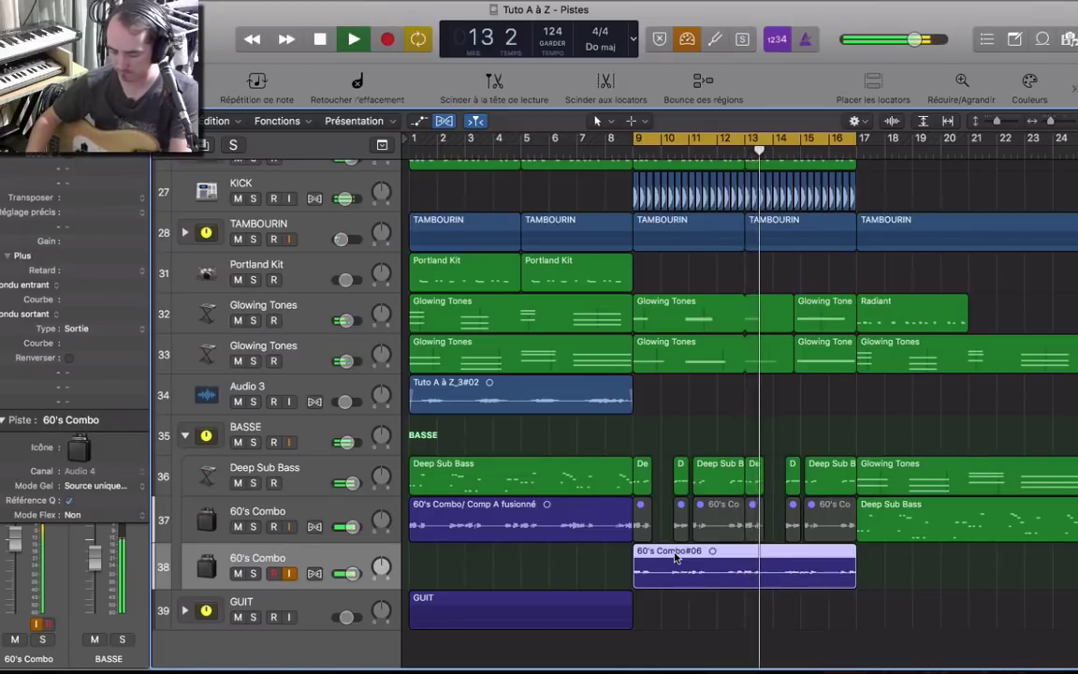
# Color the newly recorded 60's Combo region bright blue.
pyautogui.hotkey('alt', 'c')
pyautogui.click(515, 490)
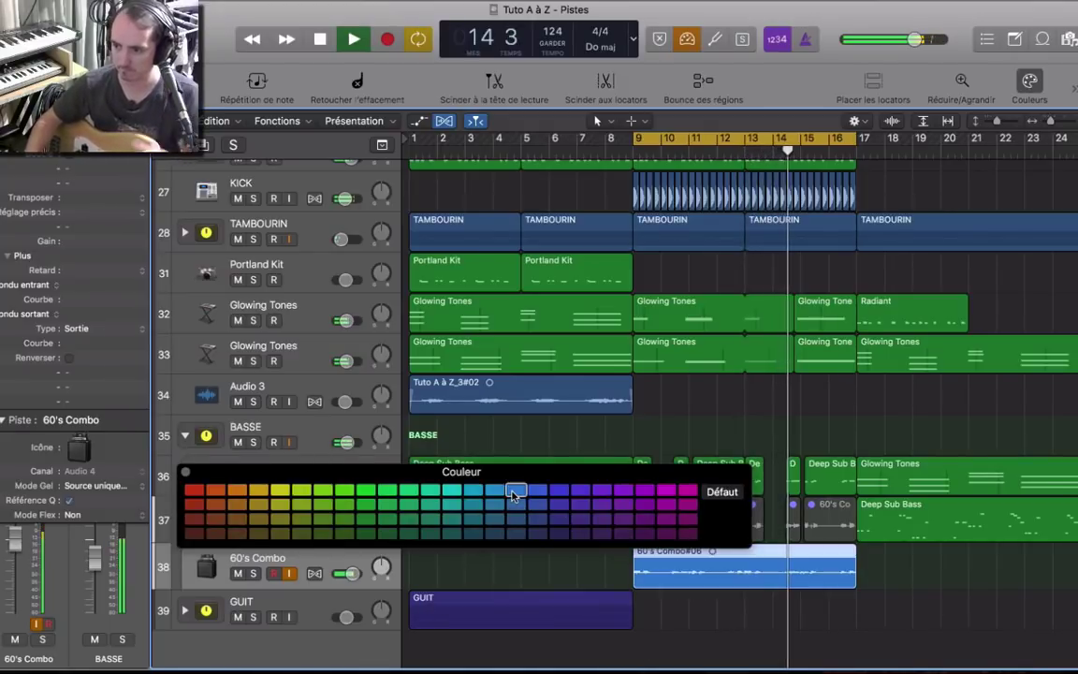
pyautogui.click(187, 472)
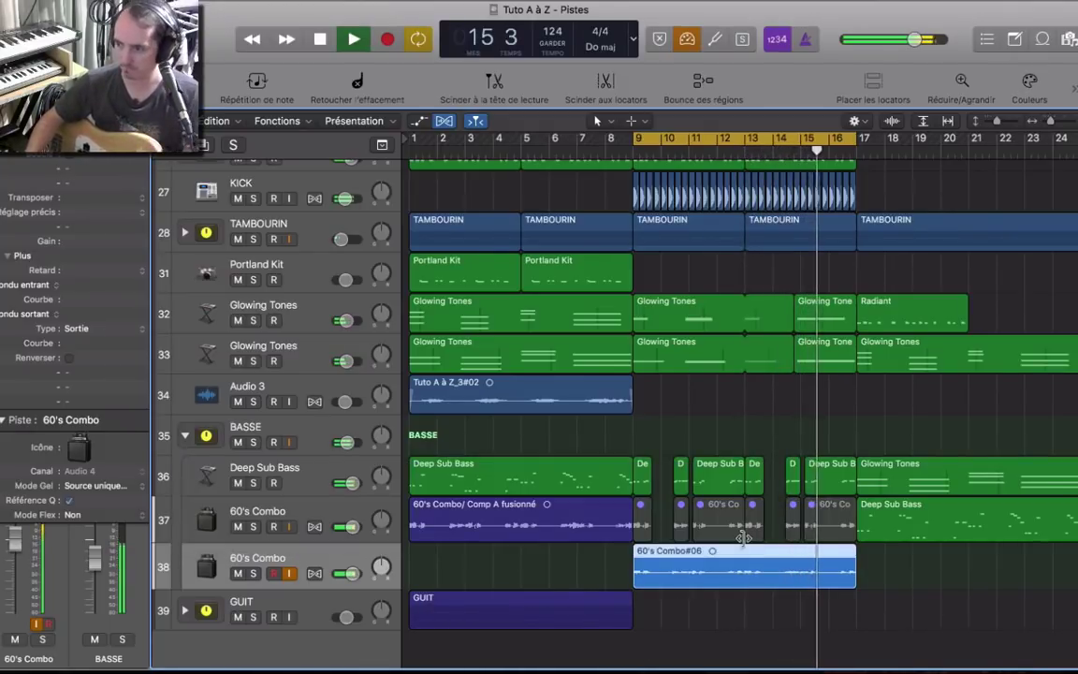
# Delete the muted 60's Combo pieces in bars 9 to 16 and move the new take up onto that track.
pyautogui.click(831, 524)
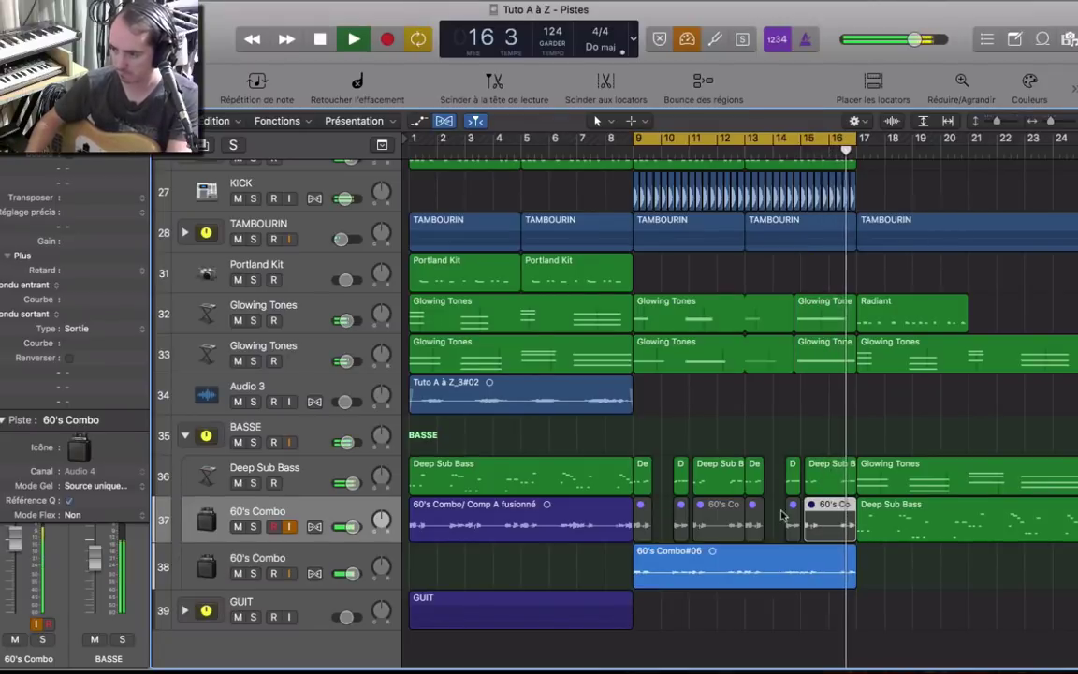
pyautogui.press('shift')
pyautogui.keyDown('shift'); pyautogui.click(644, 514); pyautogui.keyUp('shift')
pyautogui.hotkey('shift', 'BackSpace')
pyautogui.press('XF86AudioRaiseVolume')
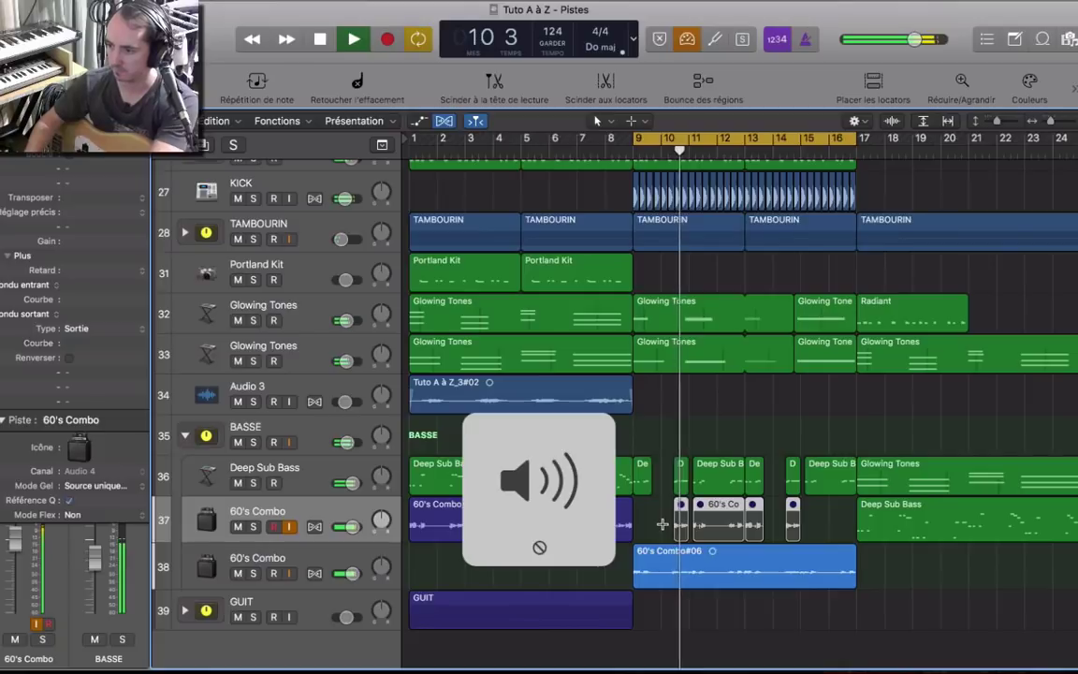
pyautogui.press('BackSpace')
pyautogui.moveTo(730, 552); pyautogui.dragTo(732, 522)
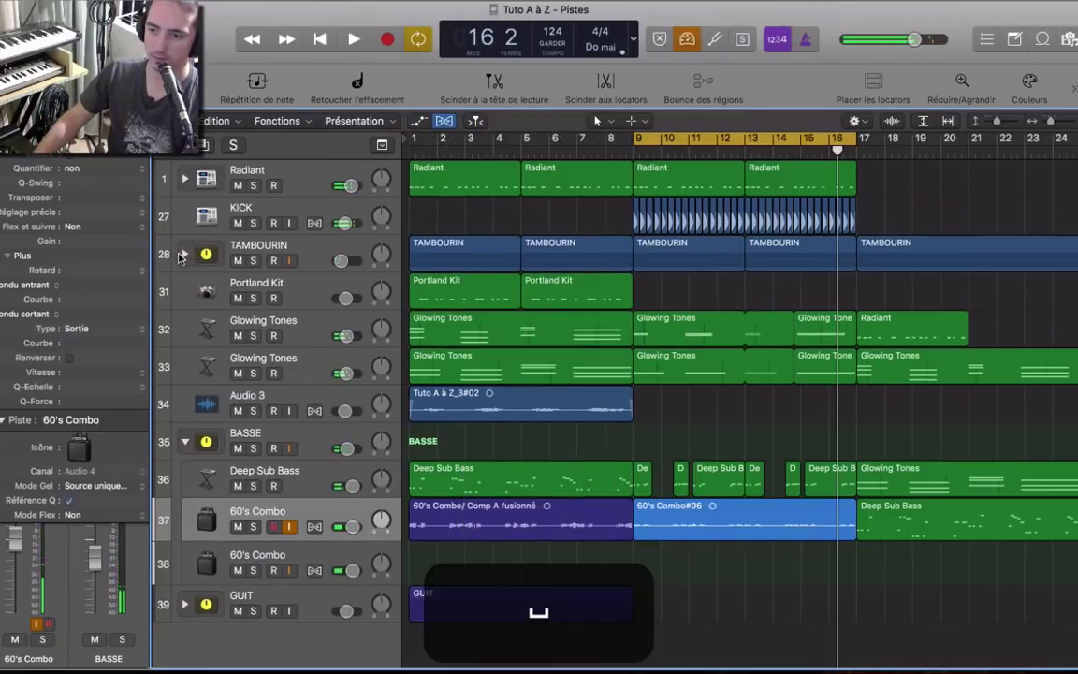
# Expand the TAMBOURIN stack, mute the Tambourine 01 track, and play from bar 9.
pyautogui.click(185, 253)
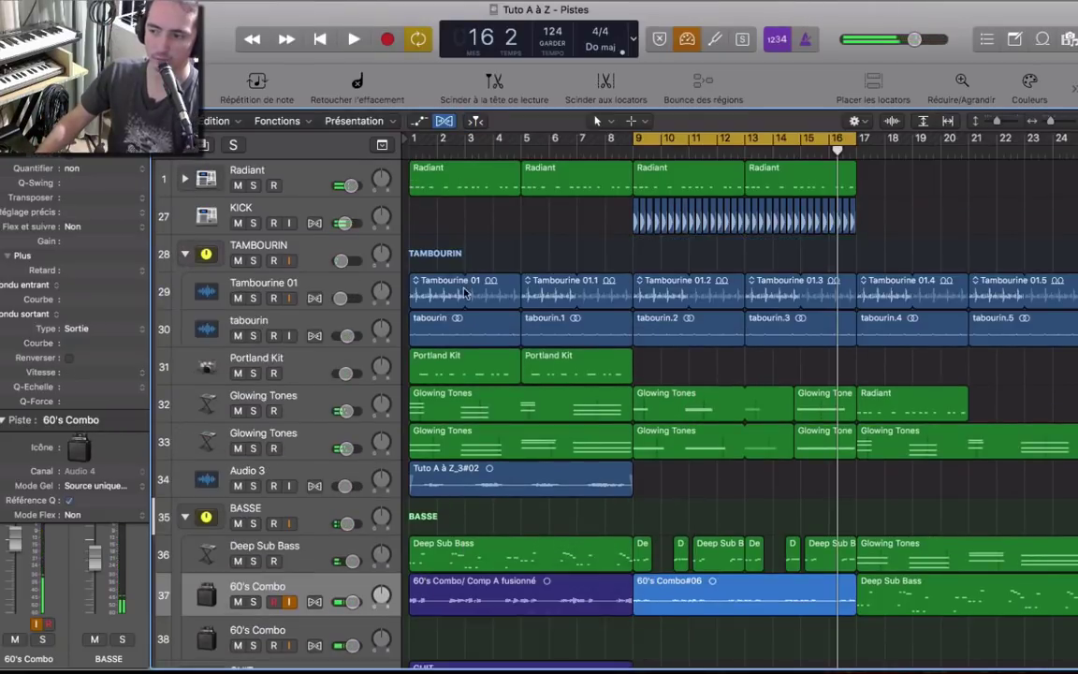
pyautogui.click(326, 287)
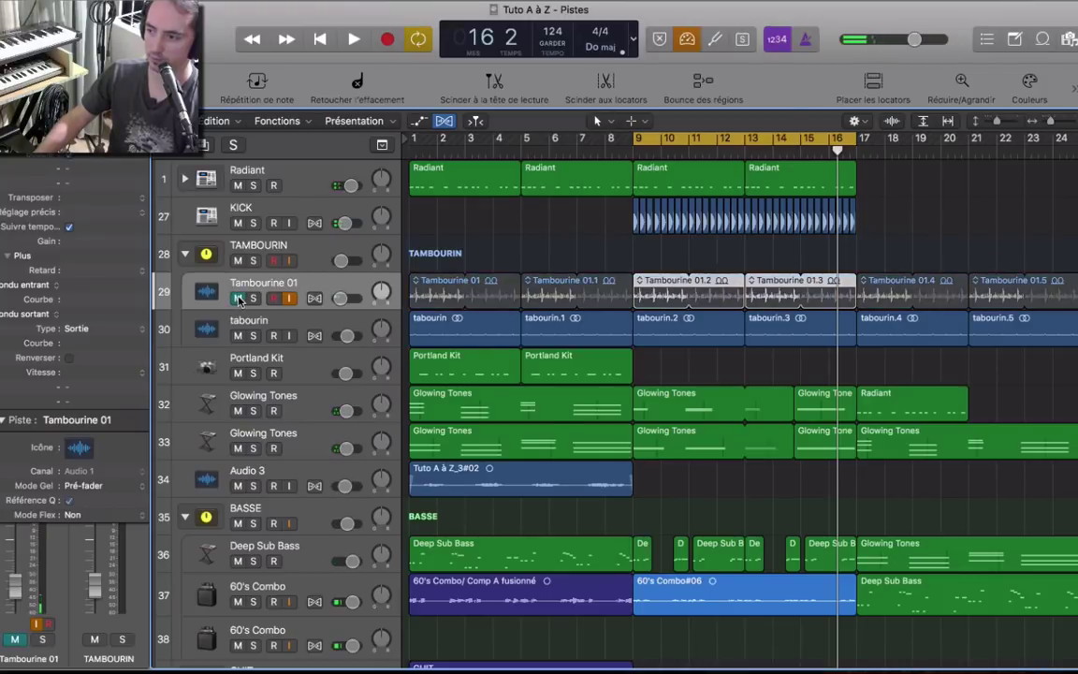
pyautogui.press('space')
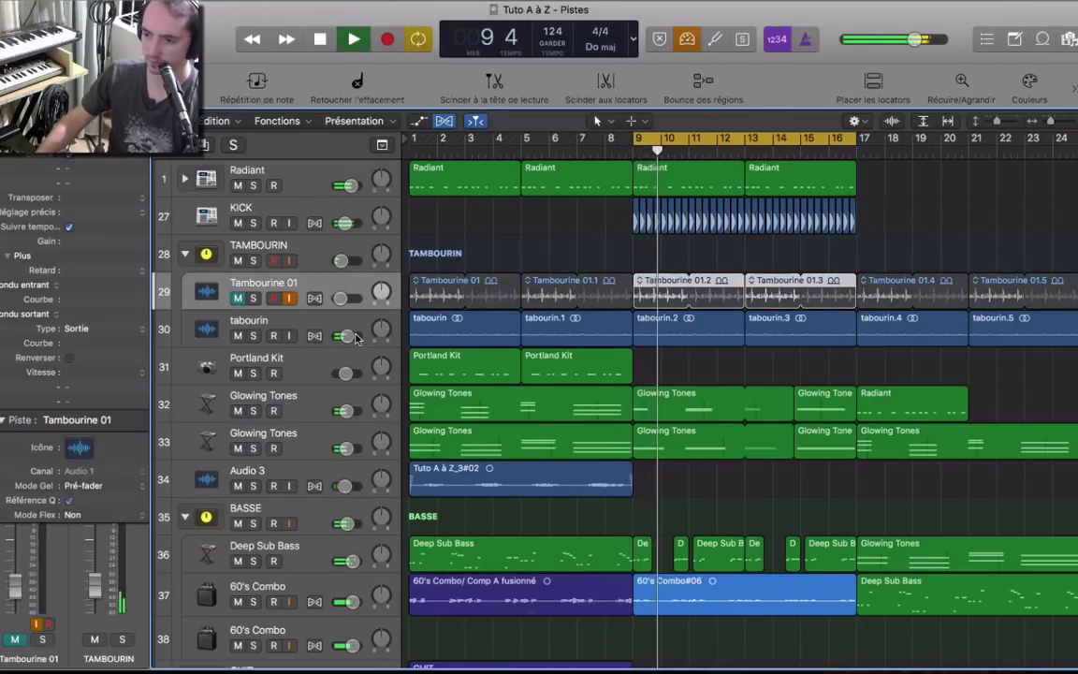
# Set the gain of the Tambourine 01 regions in bars 9 to 16 to -2.4 dB.
pyautogui.press('z')
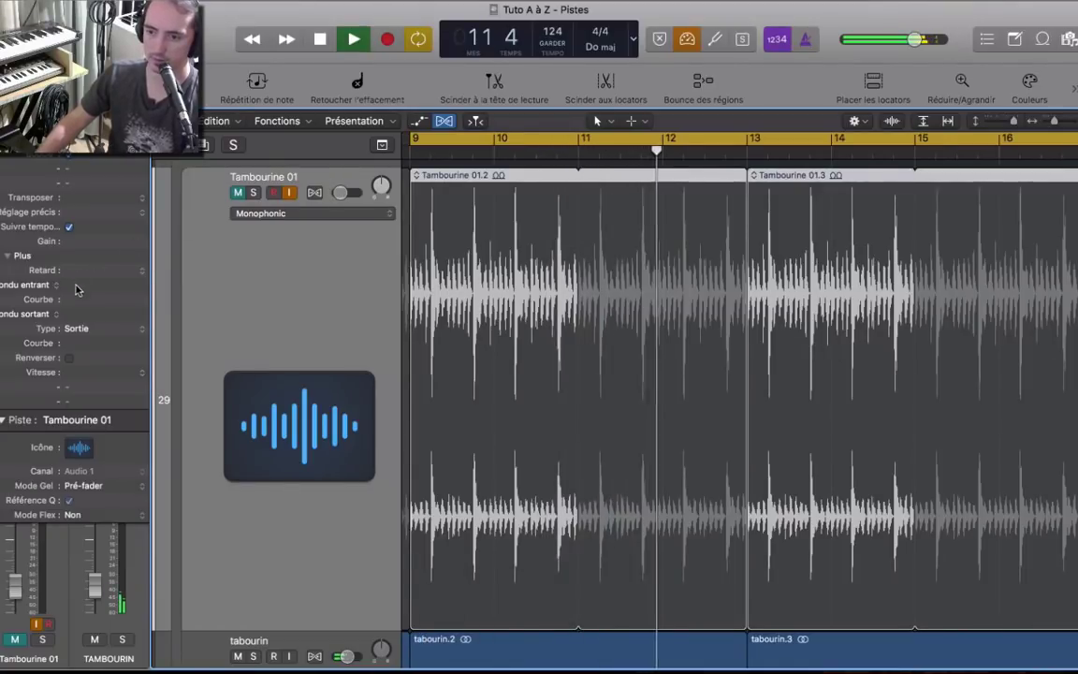
pyautogui.moveTo(74, 240); pyautogui.dragTo(83, 293)
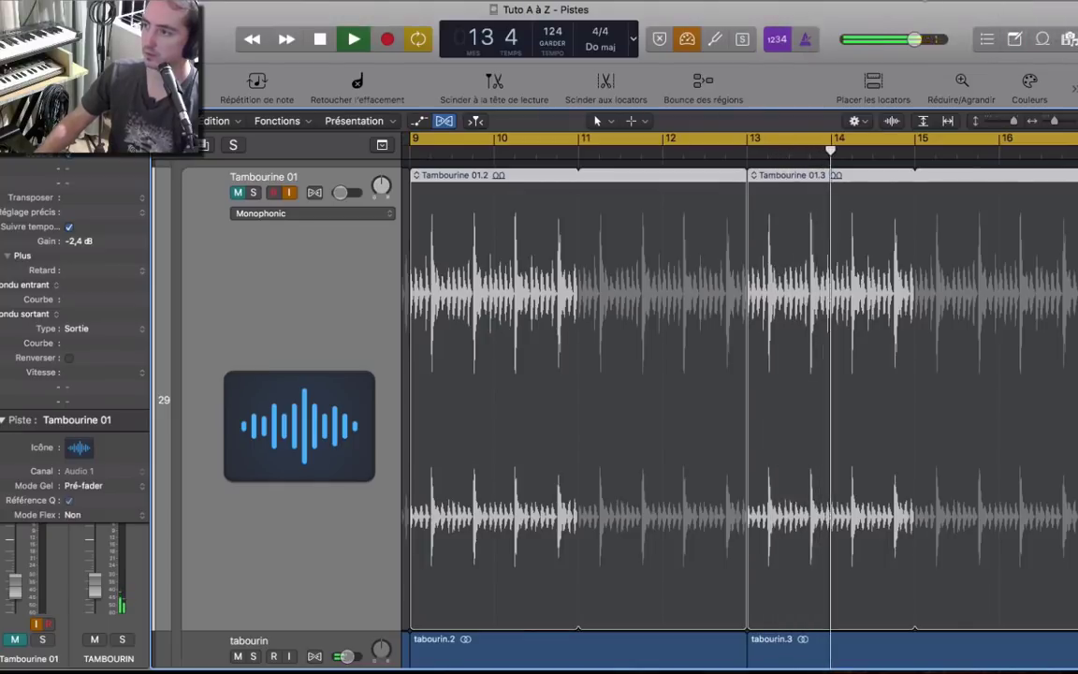
pyautogui.press('alt')
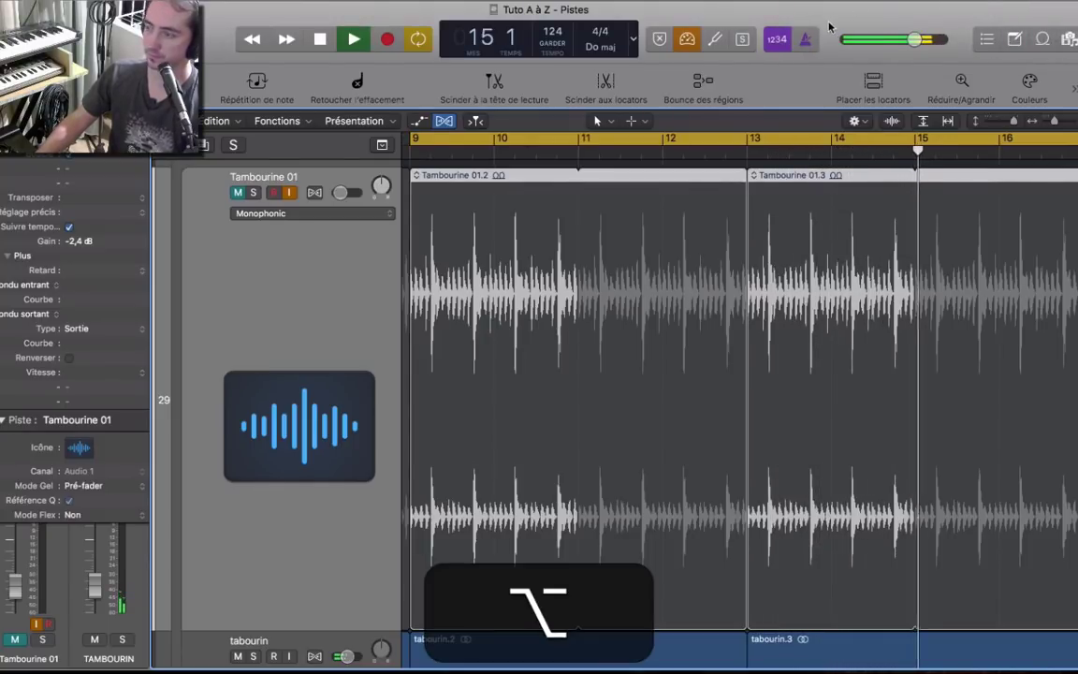
pyautogui.scroll(-5, 711, 217)
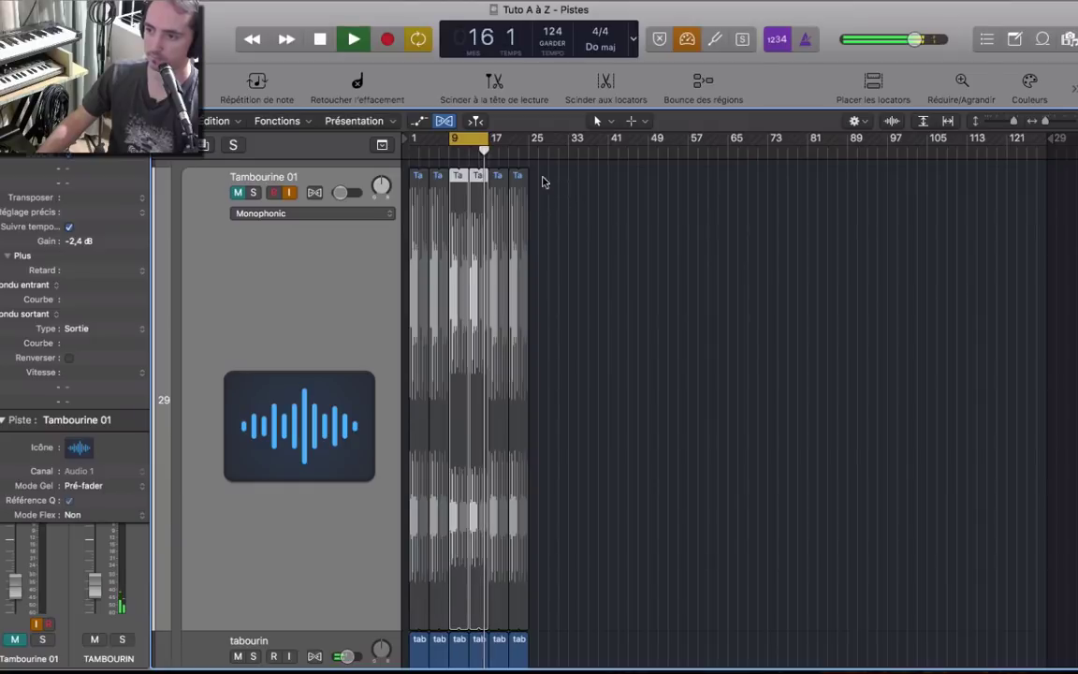
# Delete the Tambourine 01 regions in bars 9 to 16 and select the tabourin regions over the same bars.
pyautogui.press('BackSpace')
pyautogui.press('z')
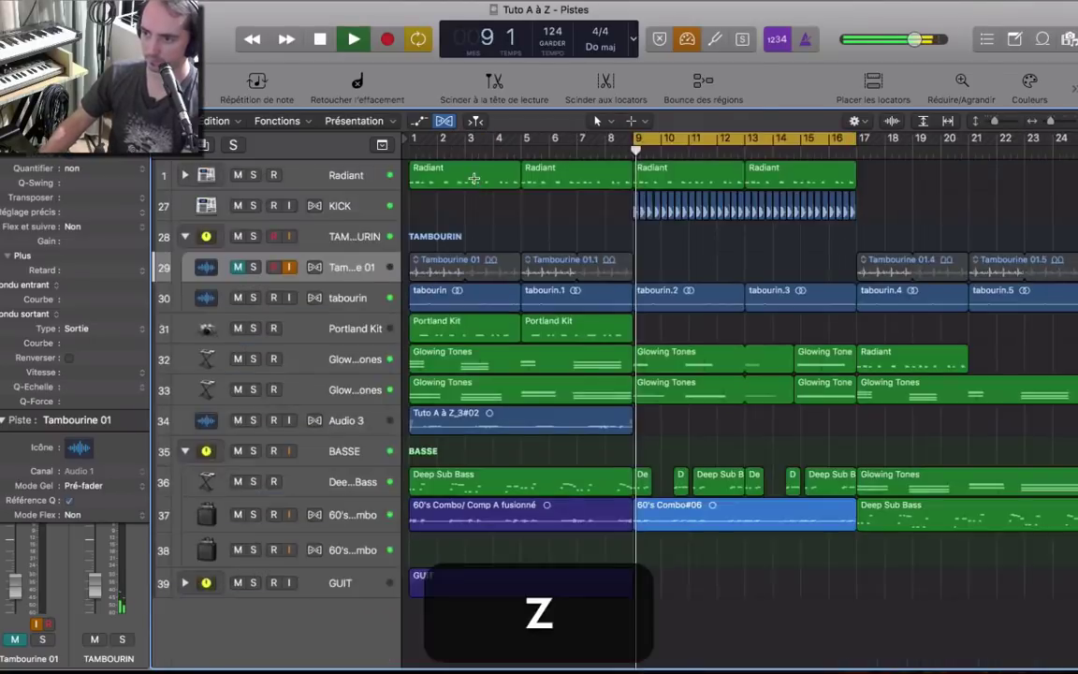
pyautogui.click(363, 305)
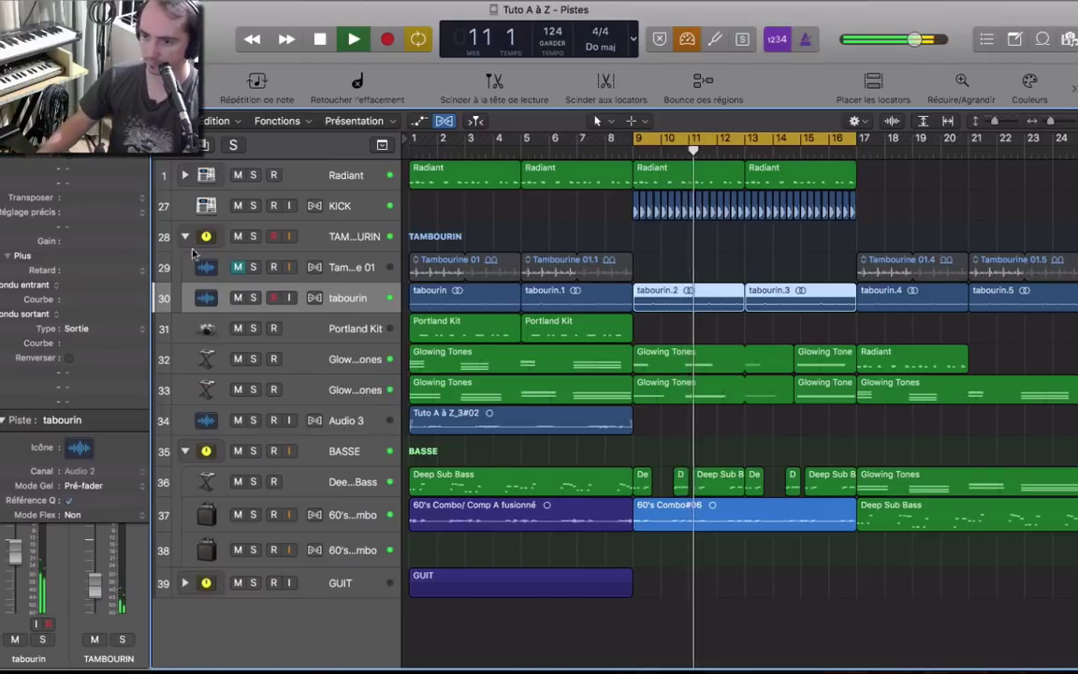
# Set the gain of the tabourin regions in bars 9 to 16 to +6.9 dB, deselect them and stop playback.
pyautogui.scroll(-5, 58, 212)
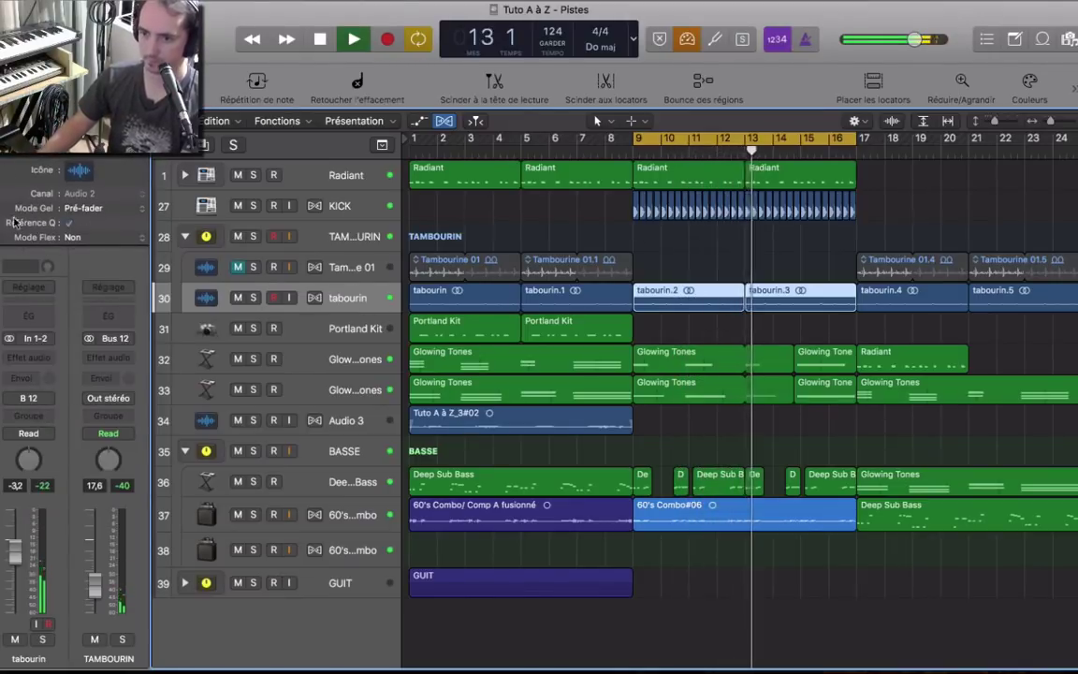
pyautogui.scroll(5, 85, 262)
pyautogui.moveTo(106, 241); pyautogui.dragTo(106, 210)
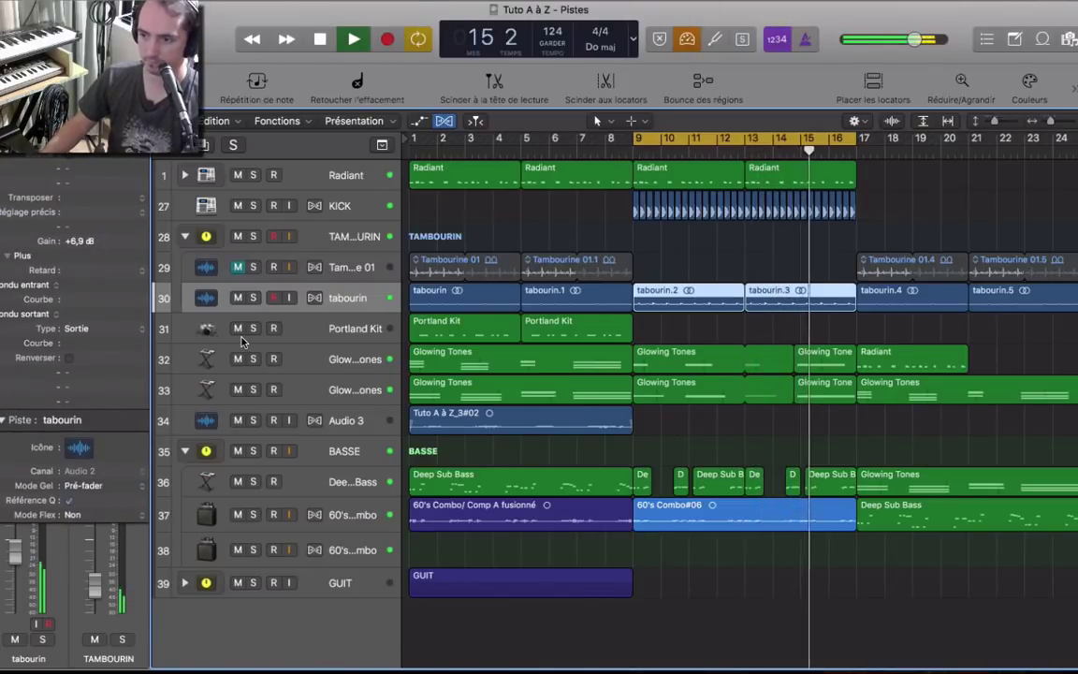
pyautogui.scroll(-5, 75, 374)
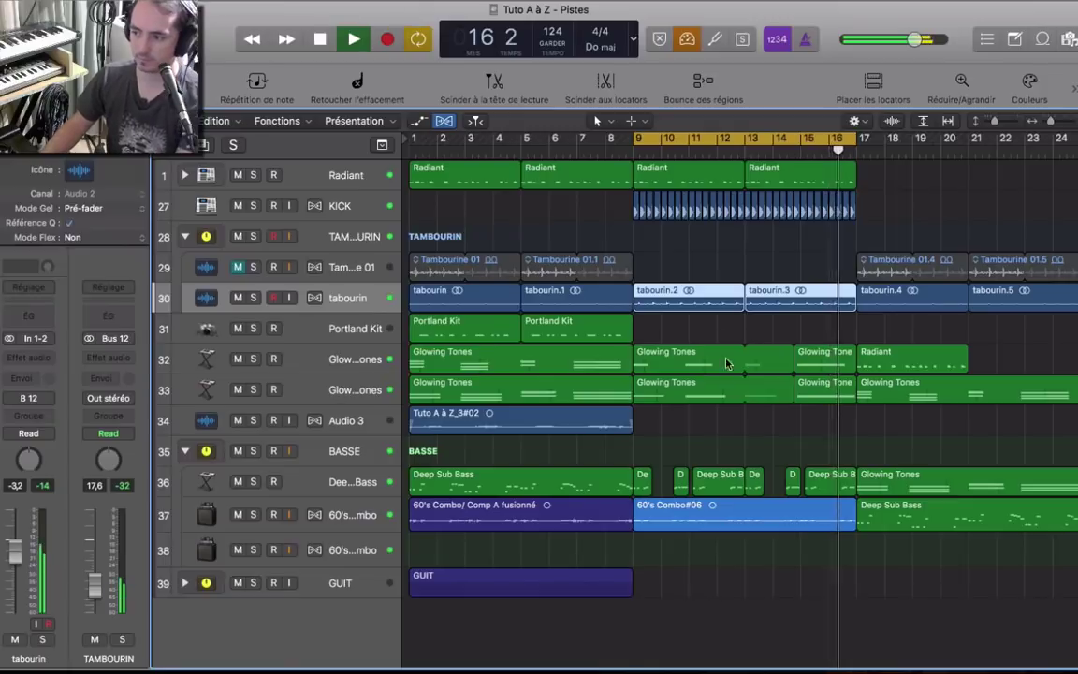
pyautogui.click(683, 421)
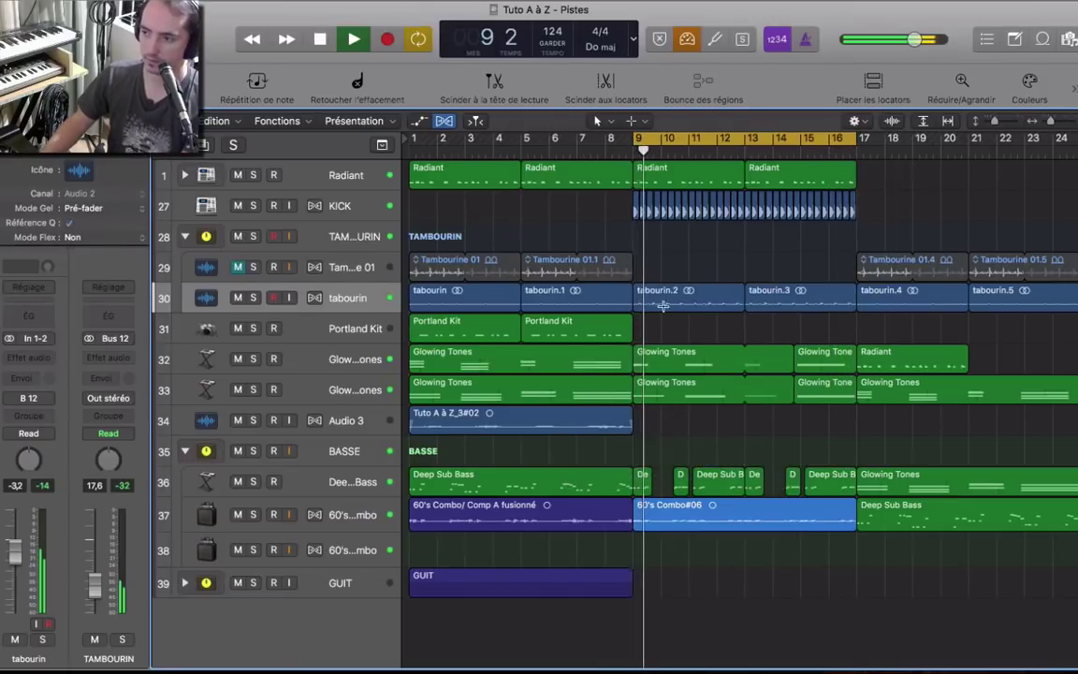
pyautogui.press('space')
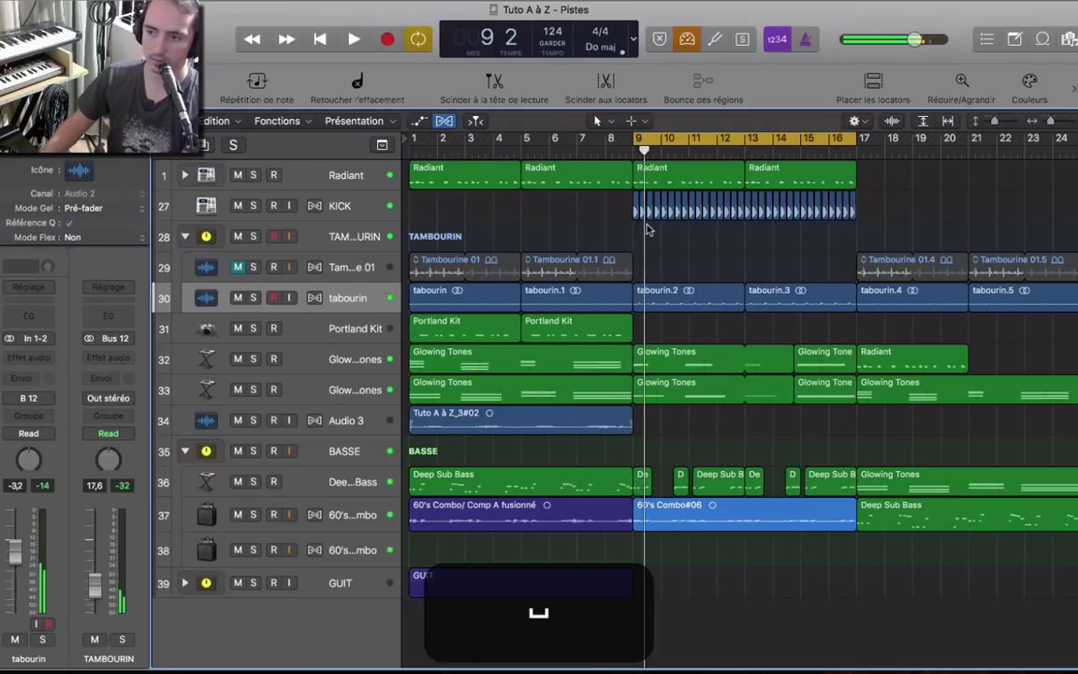
# Search the Apple Loops for snare and audition Big Room Snare 02, Cracking Snare Topper and Day and Night Solo Snare.
pyautogui.click(1043, 39)
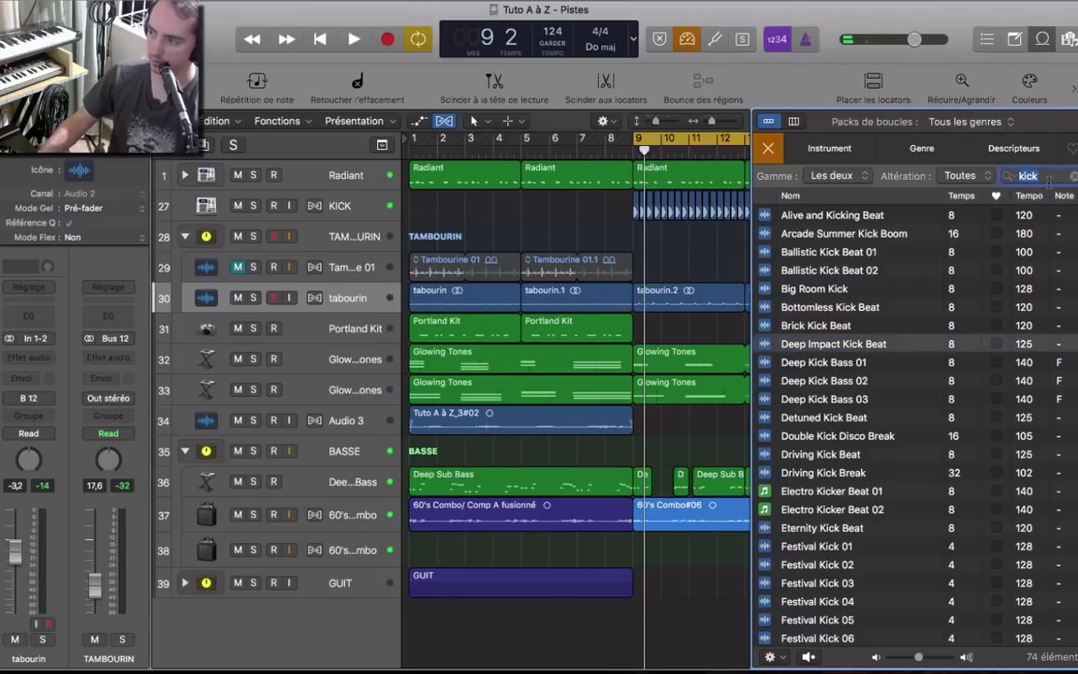
pyautogui.write('snare')
pyautogui.press('Return')
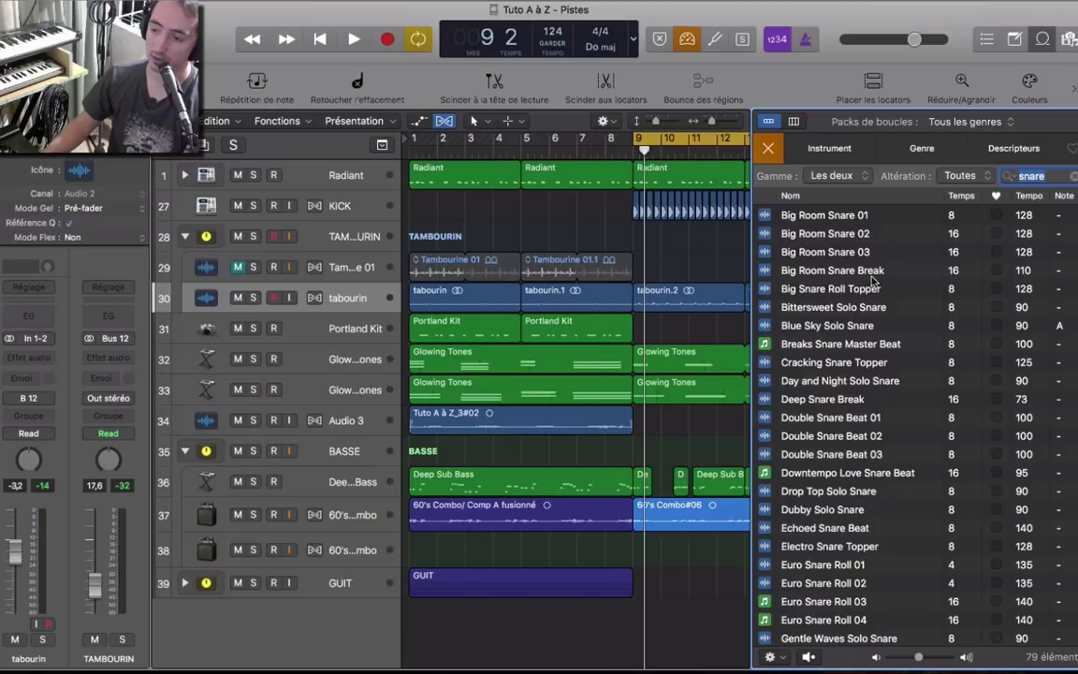
pyautogui.click(865, 228)
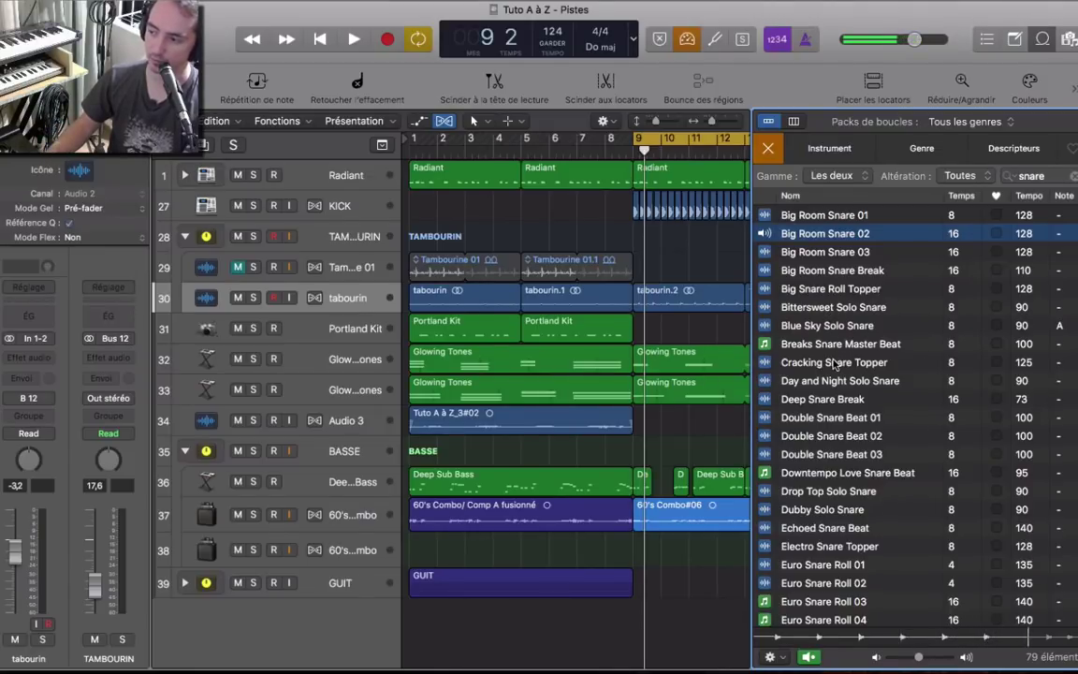
pyautogui.click(833, 363)
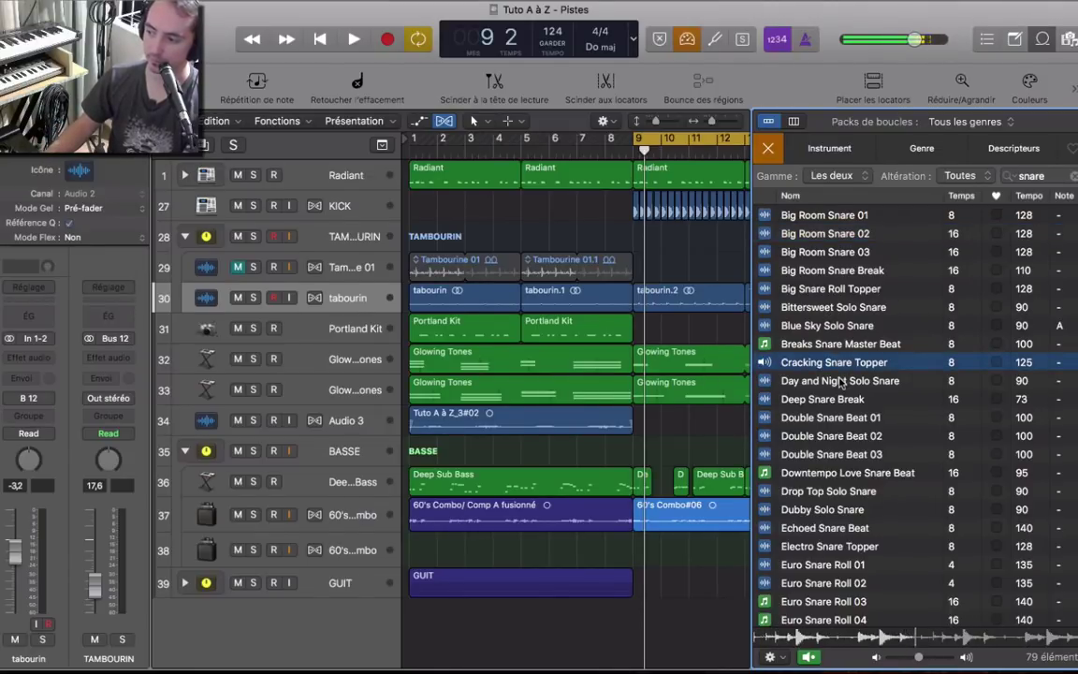
pyautogui.click(840, 382)
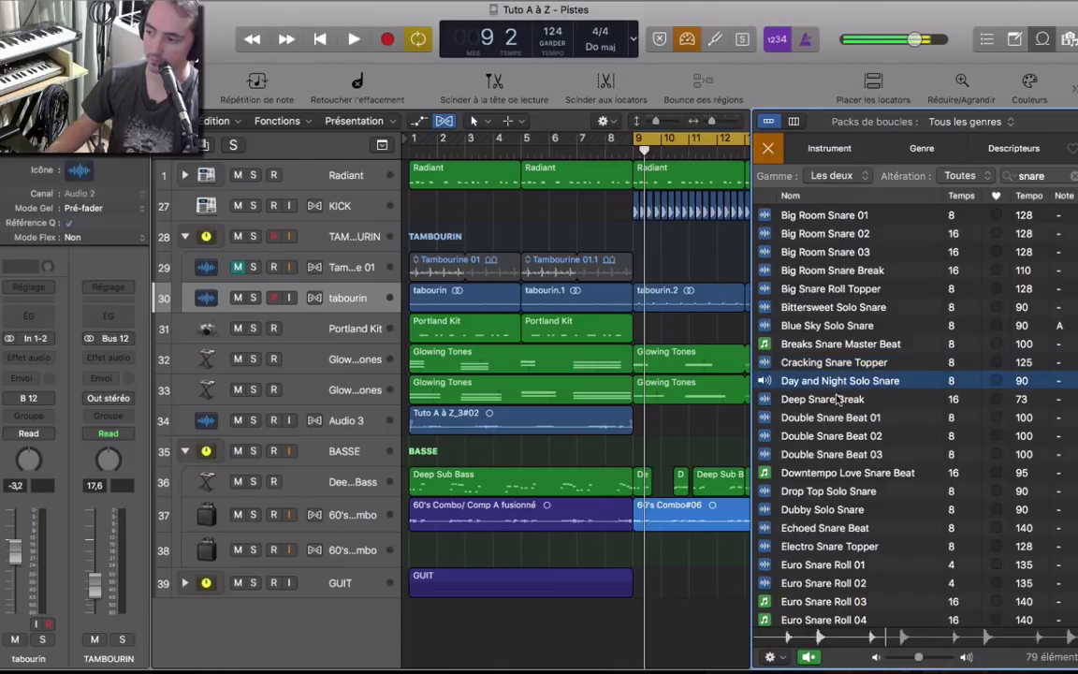
# Add the Day and Night Solo Snare loop at bar 9 on a new track below the others and play it.
pyautogui.press('space')
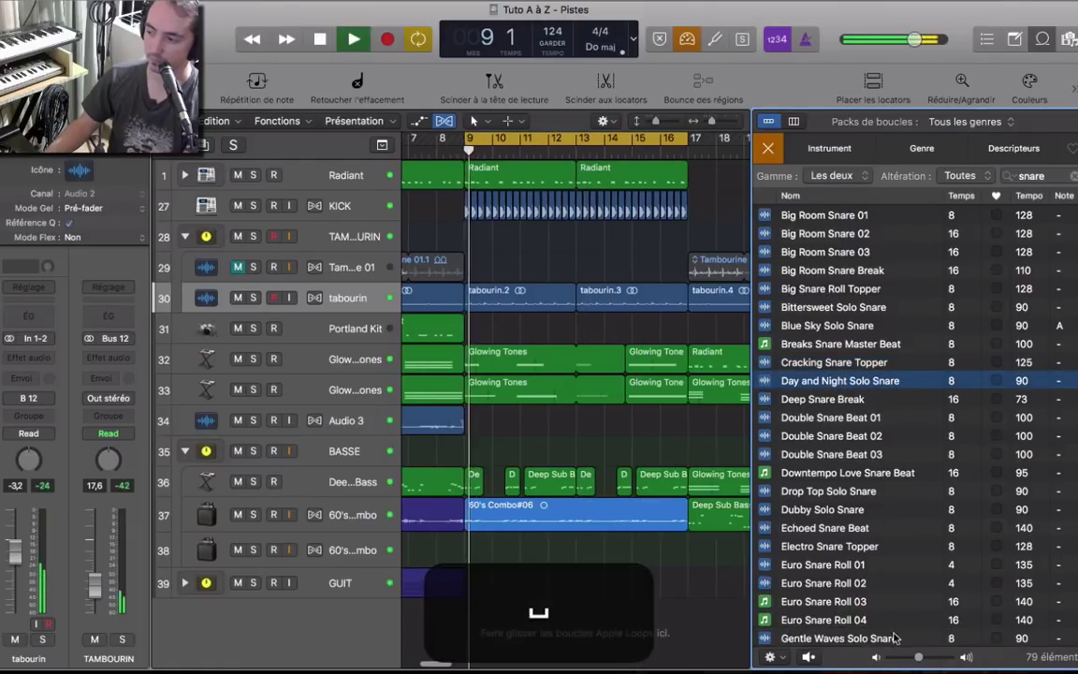
pyautogui.press('space')
pyautogui.moveTo(833, 381); pyautogui.dragTo(468, 620)
pyautogui.press('z')
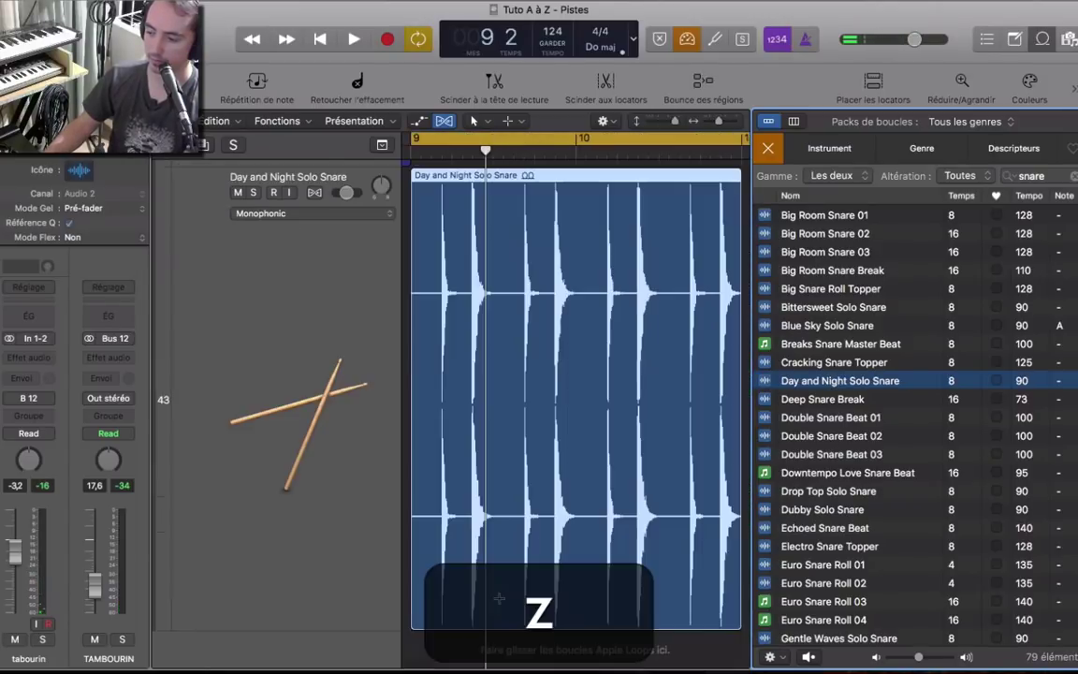
pyautogui.press('space')
pyautogui.press('space')
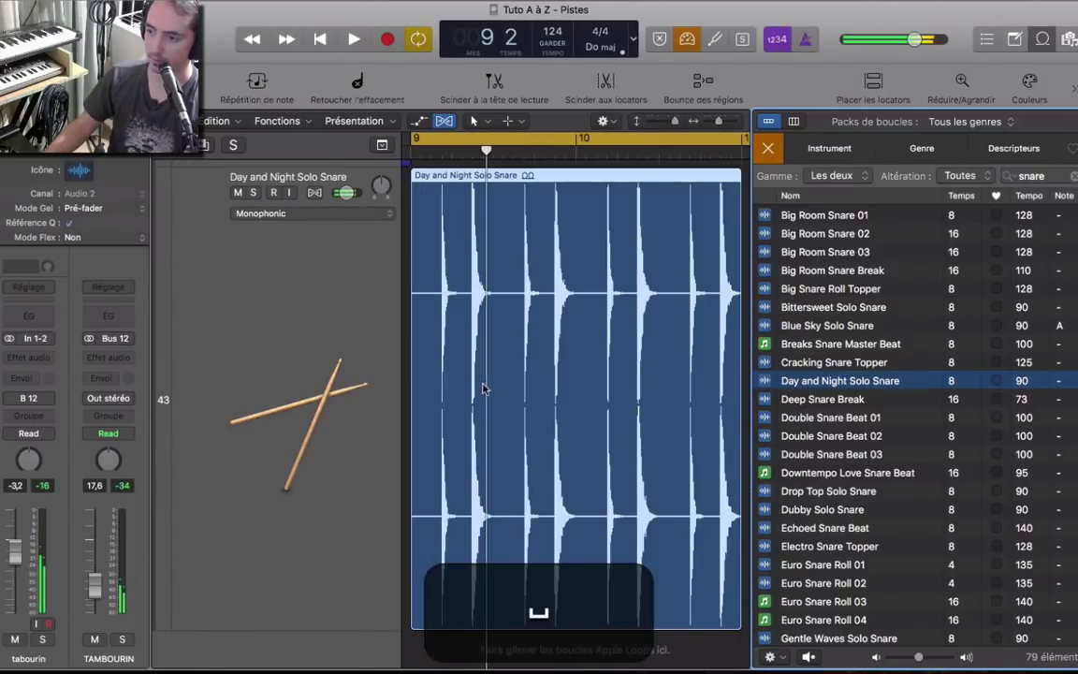
# Split the snare loop around its second hit, delete the parts before and after it, and play the remaining hit.
pyautogui.moveTo(467, 476); pyautogui.dragTo(399, 299)
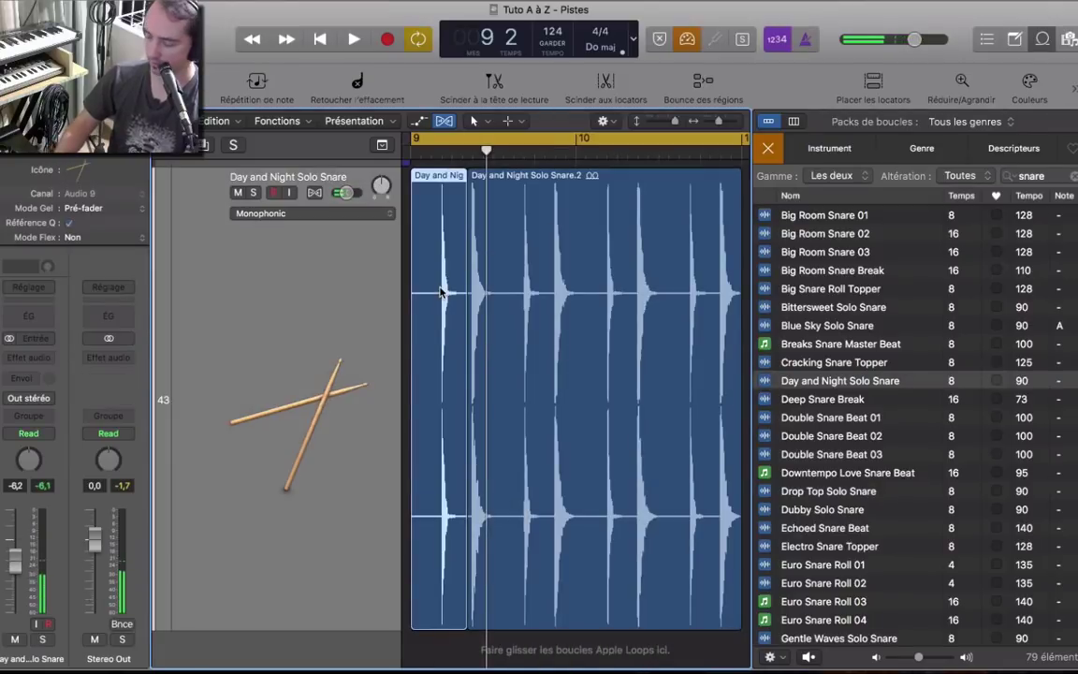
pyautogui.press('BackSpace')
pyautogui.moveTo(498, 289); pyautogui.dragTo(502, 348)
pyautogui.click(505, 344)
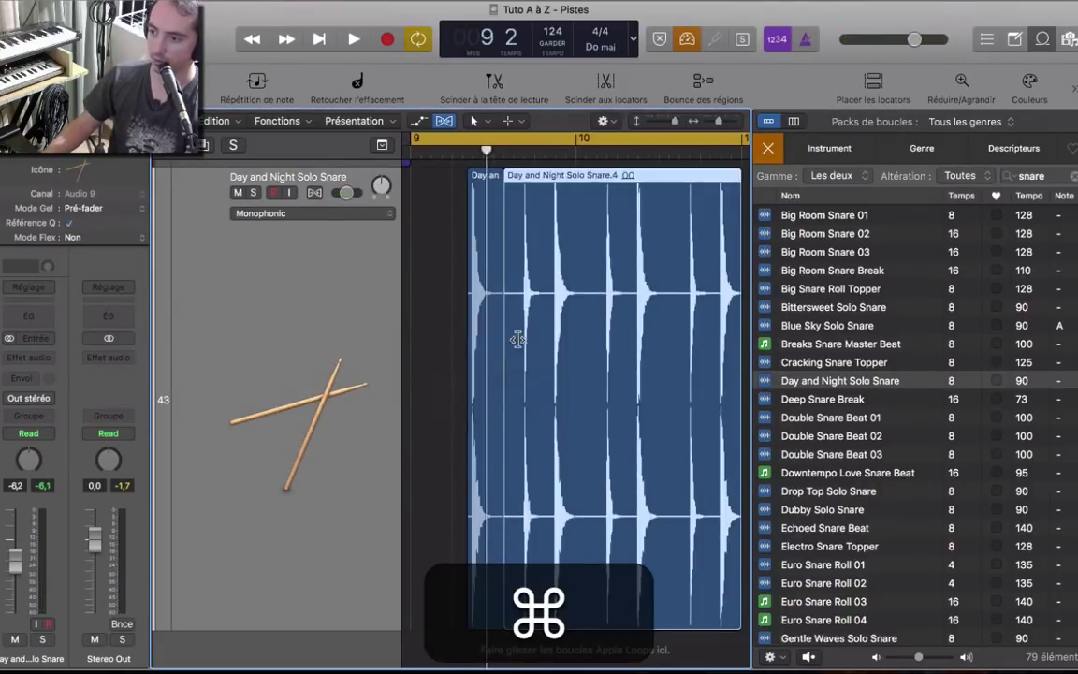
pyautogui.press('super+BackSpace')
pyautogui.press('space')
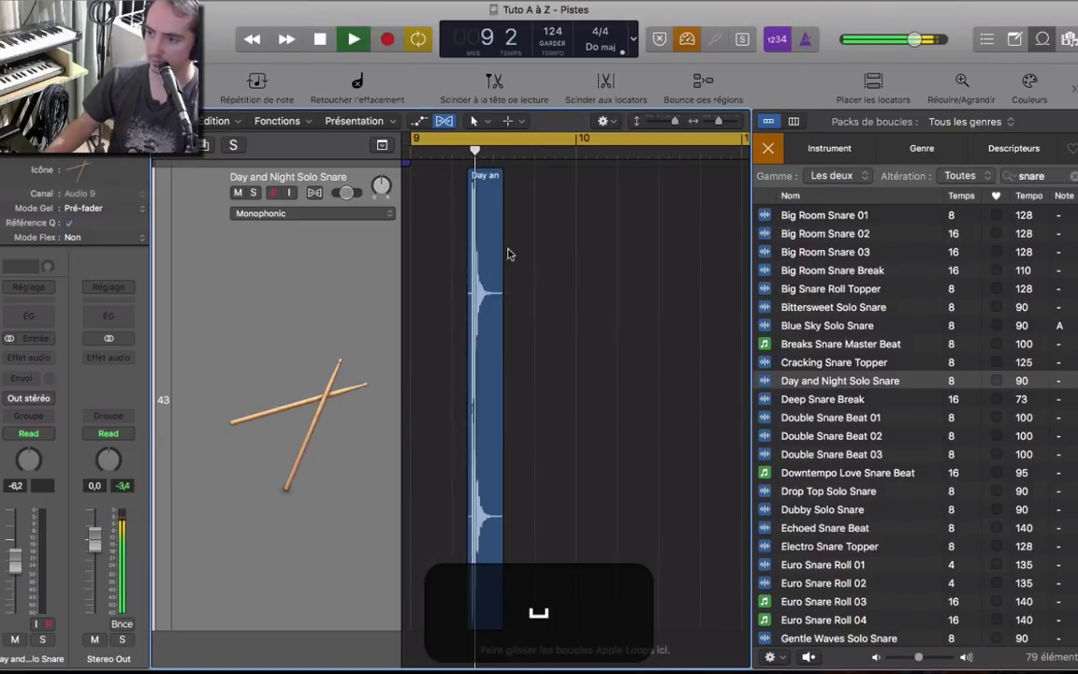
pyautogui.press('space')
# Split the snare region just before its attack and delete the silent beginning.
pyautogui.press('z')
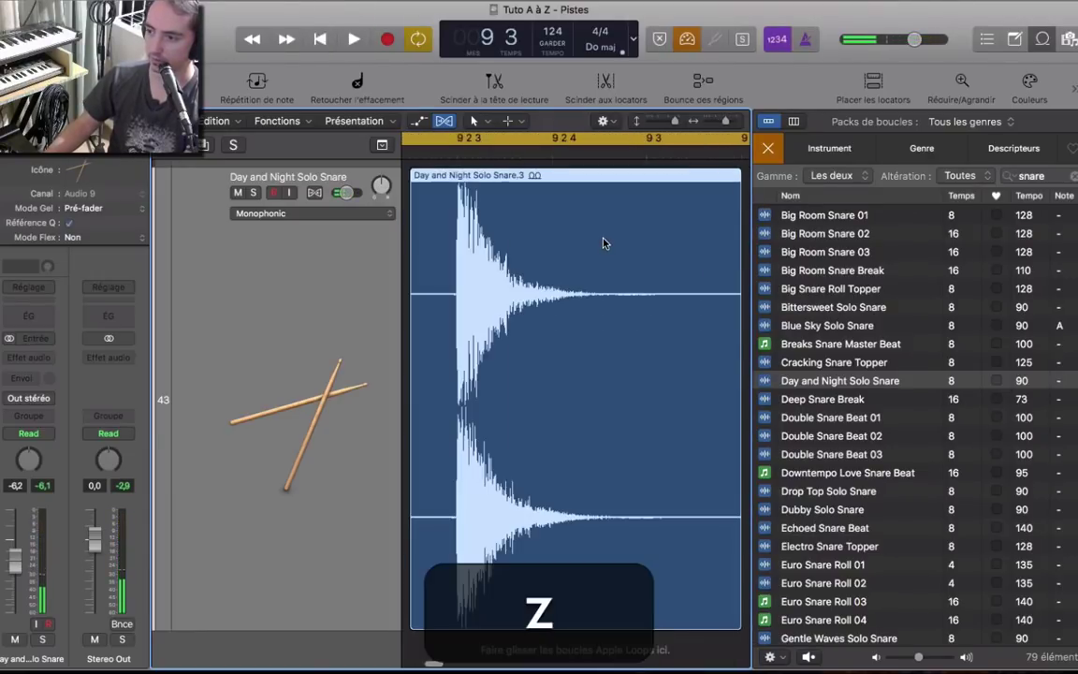
pyautogui.moveTo(457, 273); pyautogui.dragTo(374, 274)
pyautogui.keyDown('super'); pyautogui.click(435, 281); pyautogui.keyUp('super')
pyautogui.click(433, 280)
pyautogui.press('BackSpace')
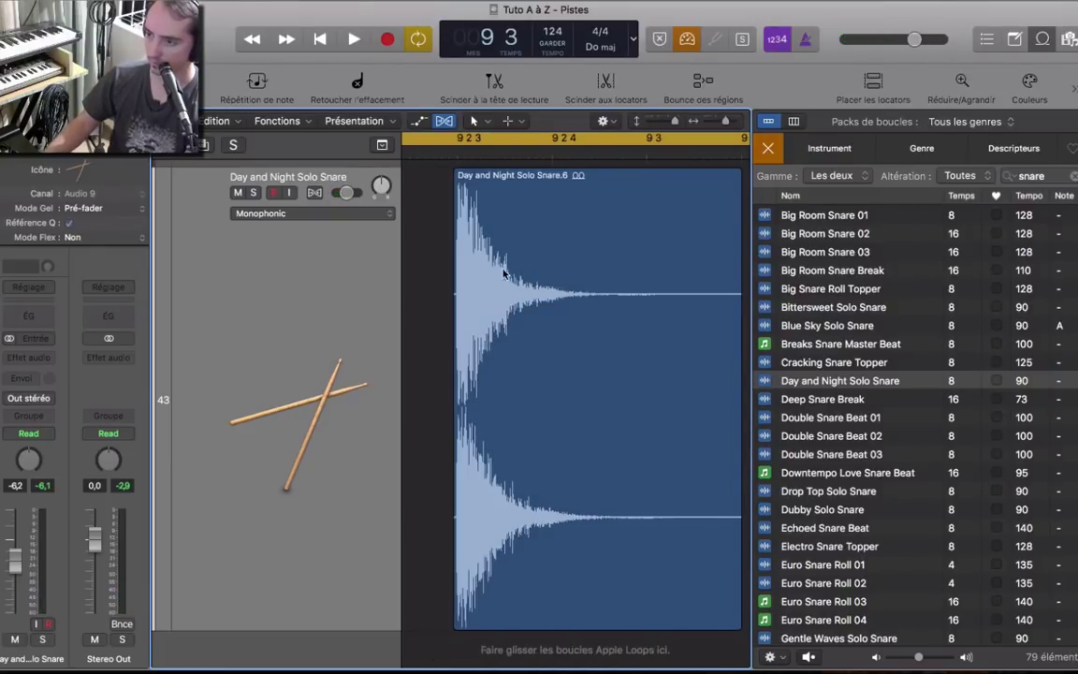
# Close the loop browser and move the trimmed snare hit onto beat 2 of bar 9.
pyautogui.scroll(-3, 540, 268)
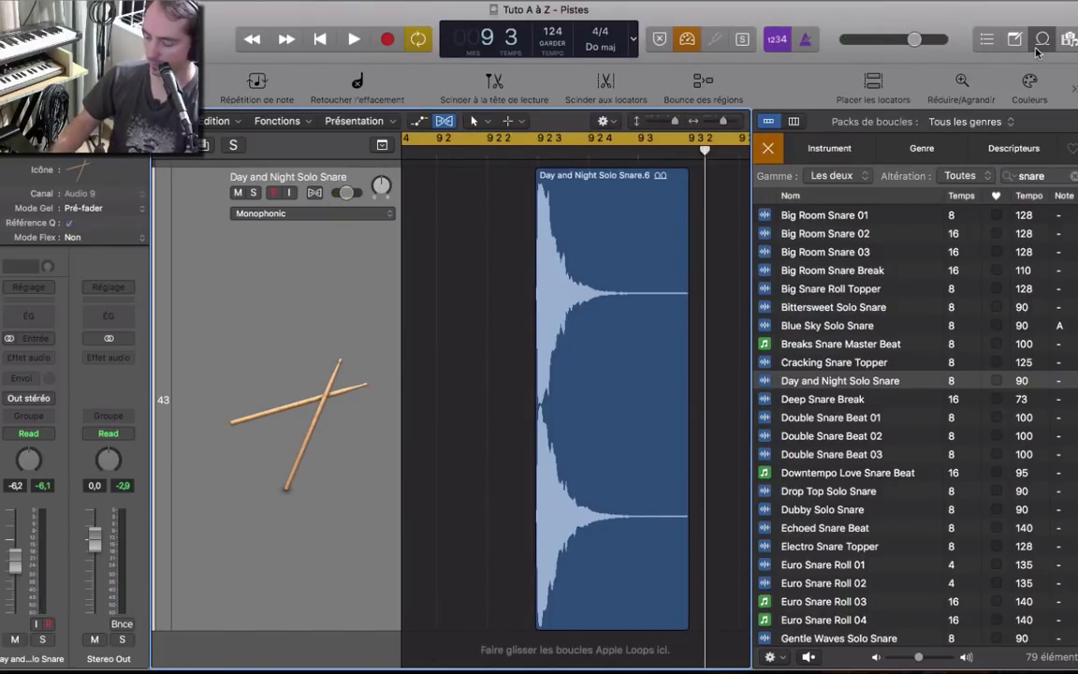
pyautogui.press('i')
pyautogui.press('o')
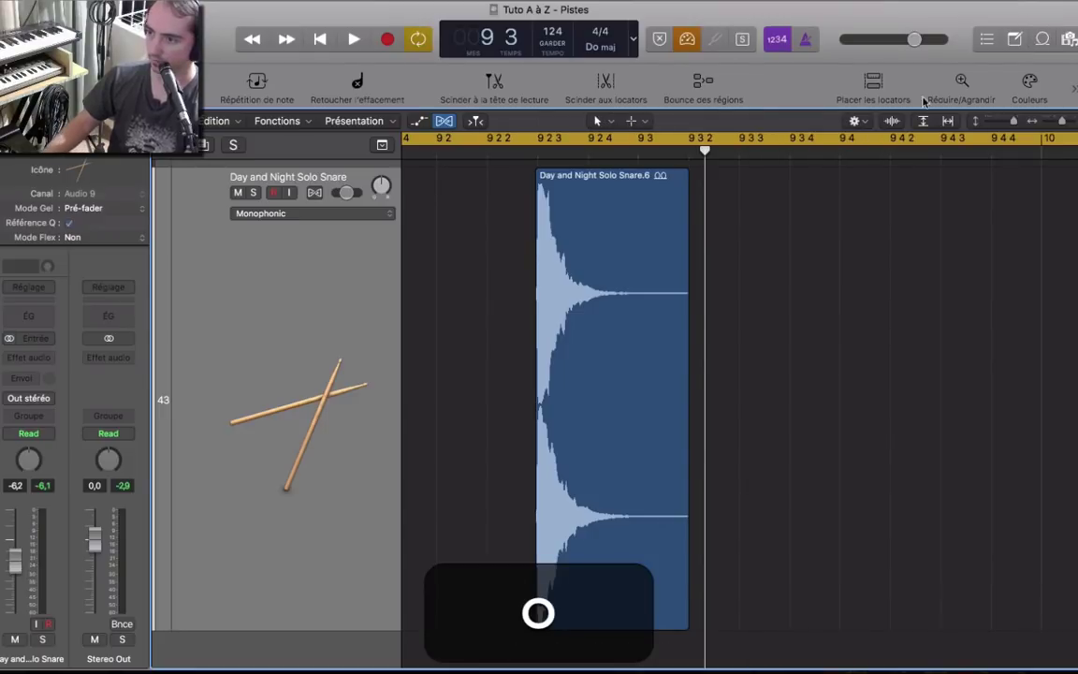
pyautogui.hscroll(-5, 675, 296)
pyautogui.press('space')
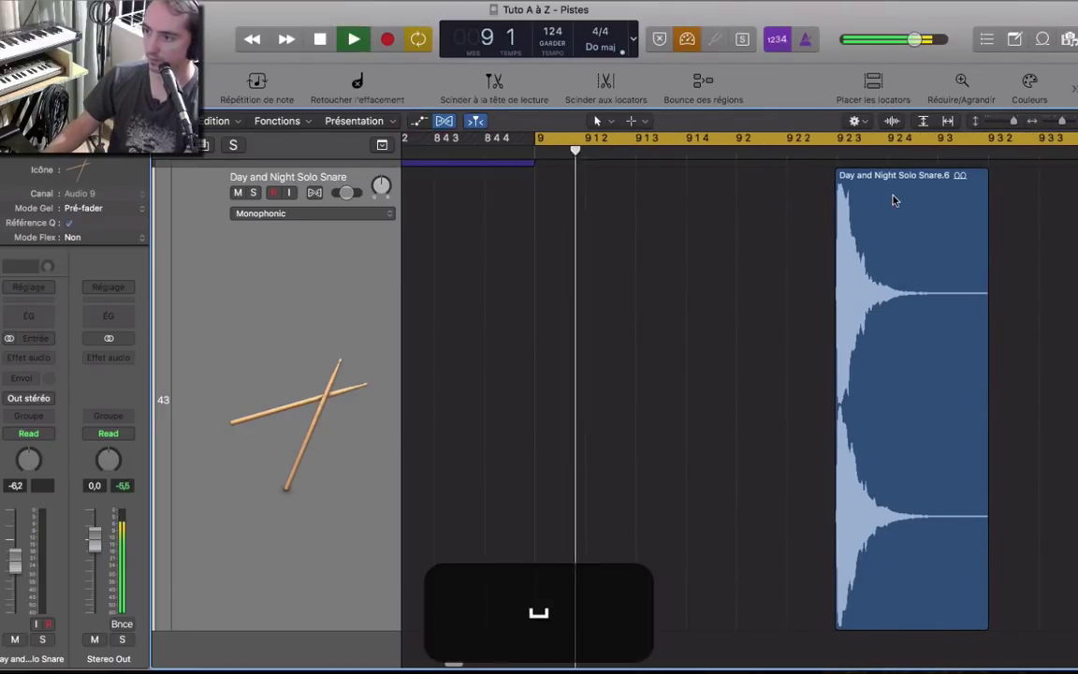
pyautogui.press('space')
pyautogui.moveTo(897, 197); pyautogui.dragTo(805, 194)
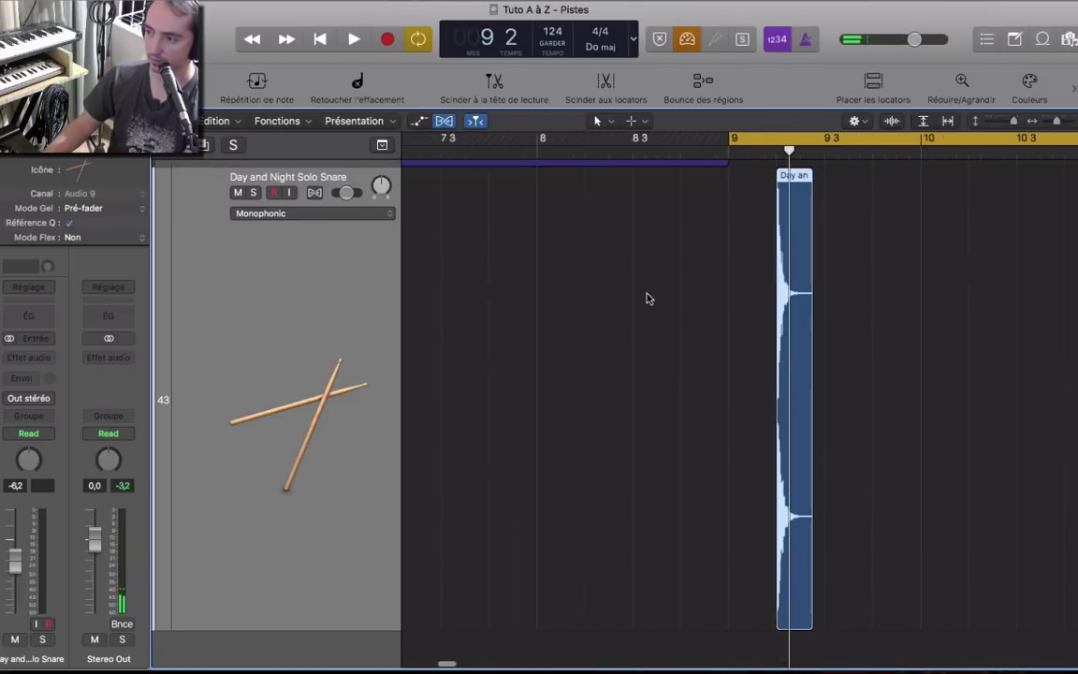
# Play from bar 9 and lower the snare track's volume to -18.7 dB.
pyautogui.press('space')
pyautogui.hscroll(3, 646, 299)
pyautogui.press('space')
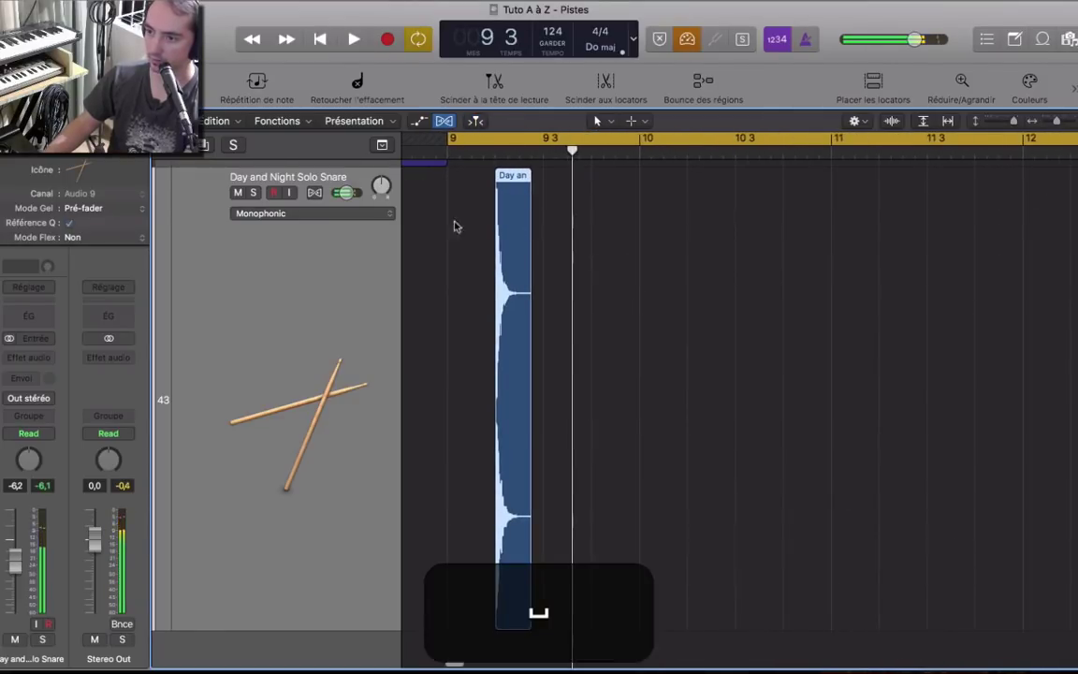
pyautogui.press('space')
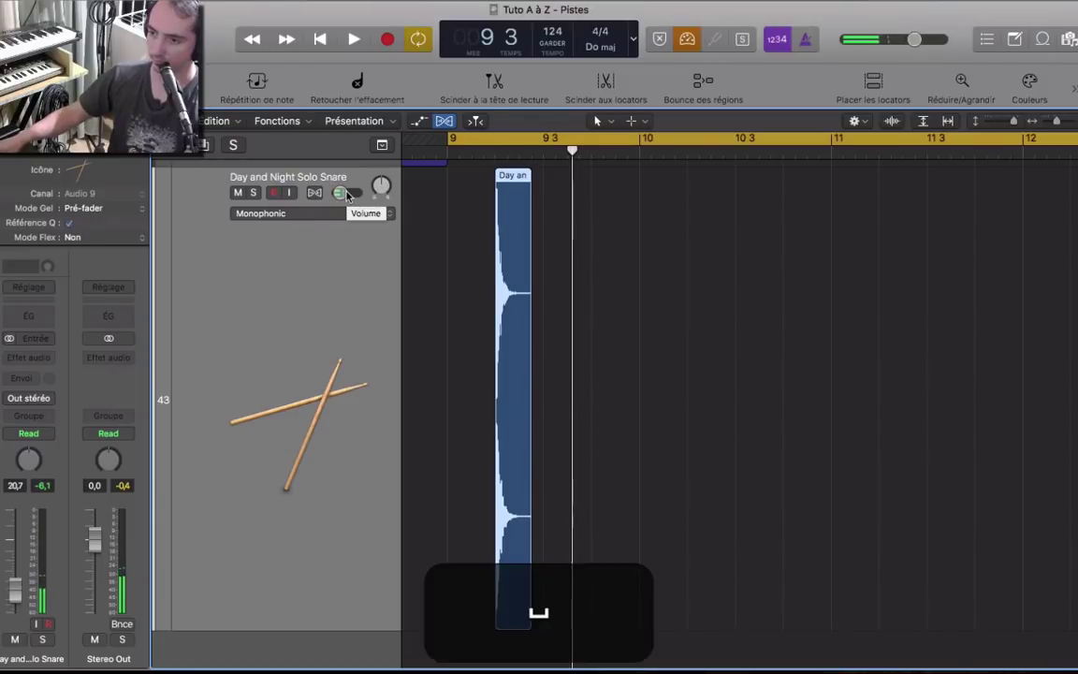
pyautogui.press('space')
# Copy the snare hit onto beats 2 and 4 of every bar from 9 to 12.
pyautogui.moveTo(513, 195); pyautogui.dragTo(608, 202)
pyautogui.press('space')
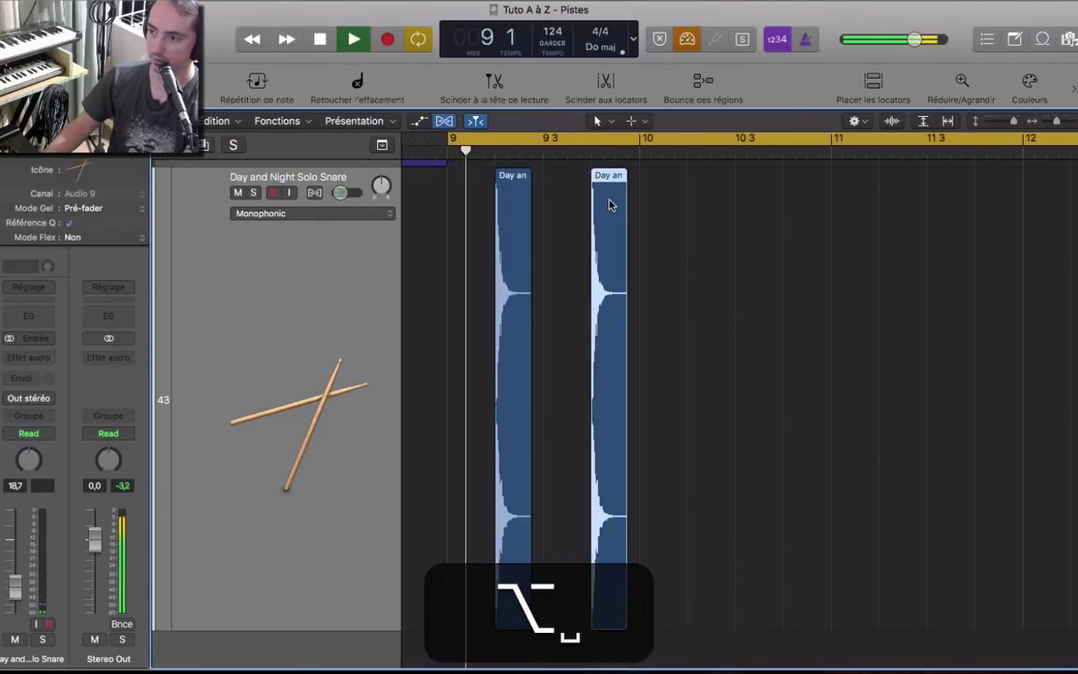
pyautogui.press('space')
pyautogui.moveTo(608, 204); pyautogui.dragTo(811, 223)
pyautogui.press('super+a')
pyautogui.moveTo(510, 248); pyautogui.dragTo(891, 278)
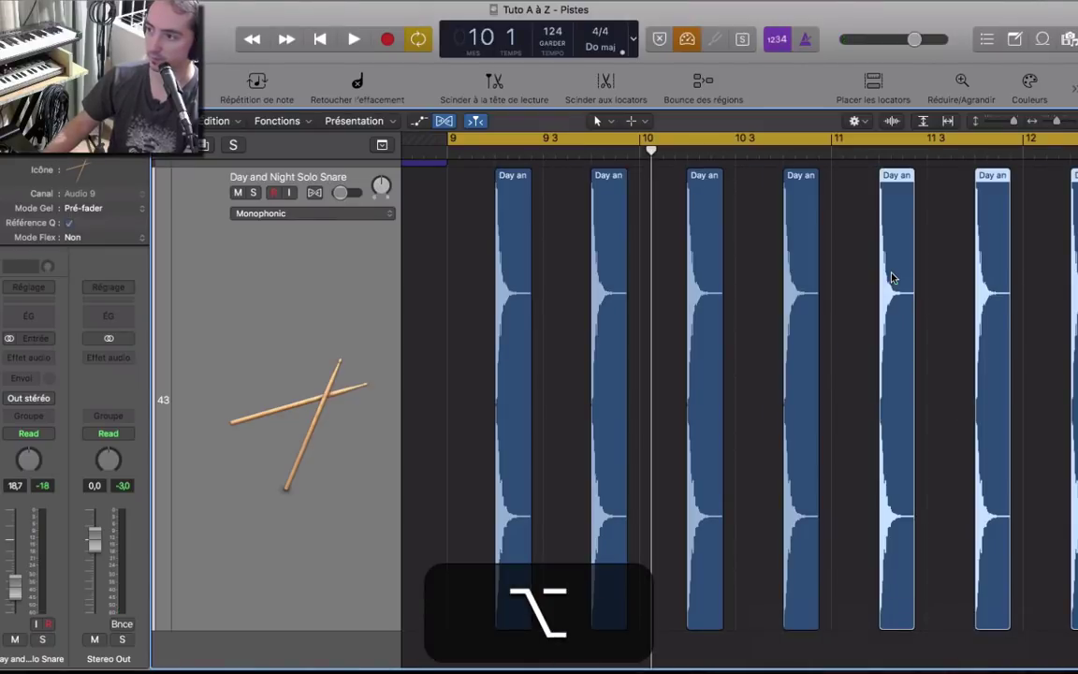
# Duplicate the snare hits of bars 9 to 12 into bars 13 to 16 during playback.
pyautogui.press('space')
pyautogui.scroll(-5, 749, 283)
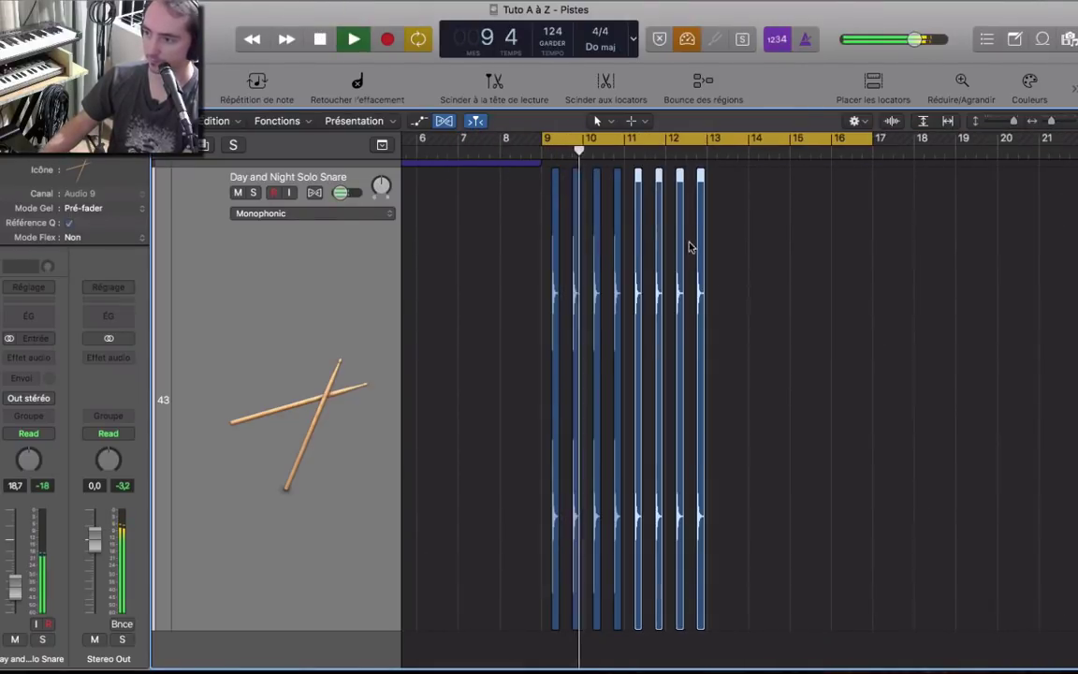
pyautogui.moveTo(750, 228); pyautogui.dragTo(726, 267)
pyautogui.press('z')
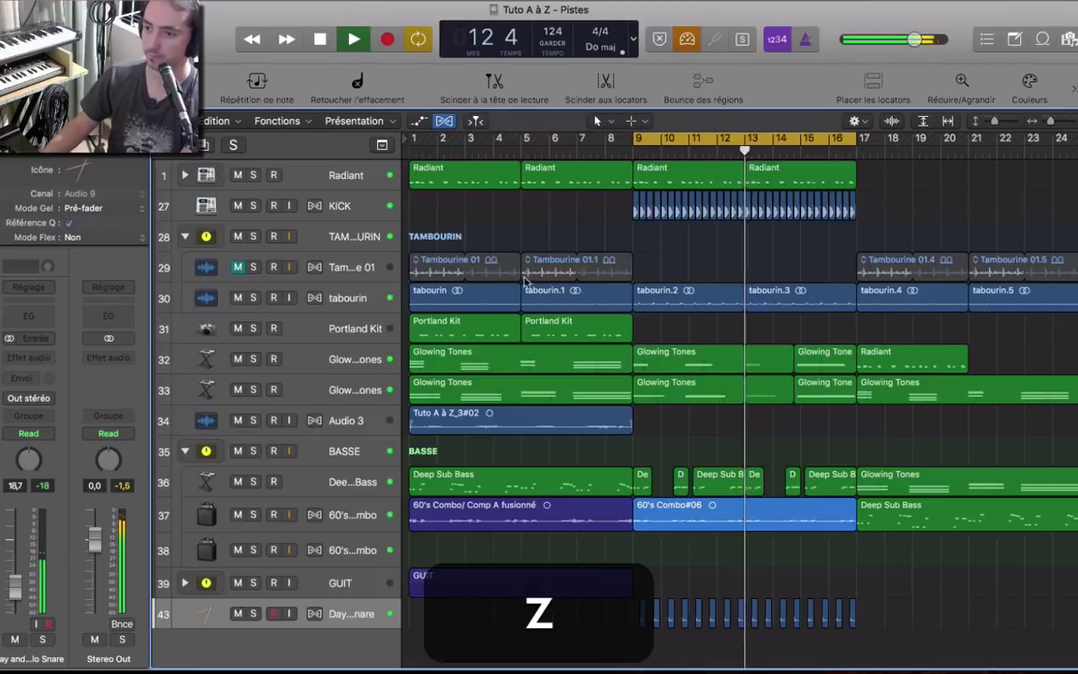
# Move the snare track directly below KICK and compare the section with both tracks muted and unmuted.
pyautogui.moveTo(354, 627); pyautogui.dragTo(365, 237)
pyautogui.click(239, 237)
pyautogui.click(239, 206)
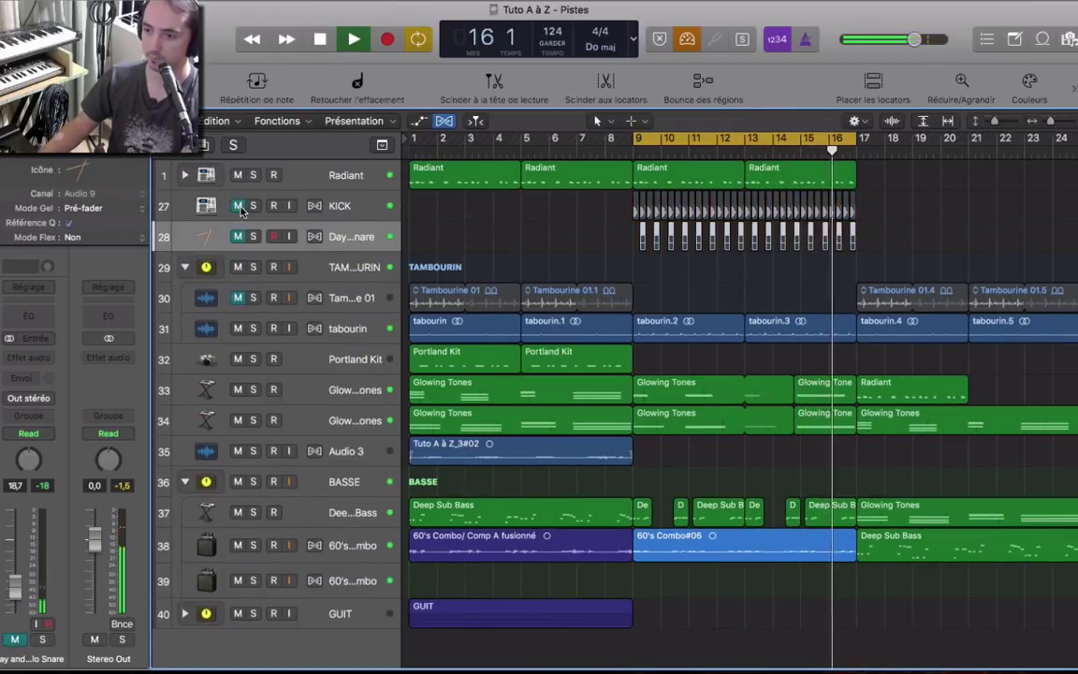
pyautogui.click(238, 206)
pyautogui.click(238, 237)
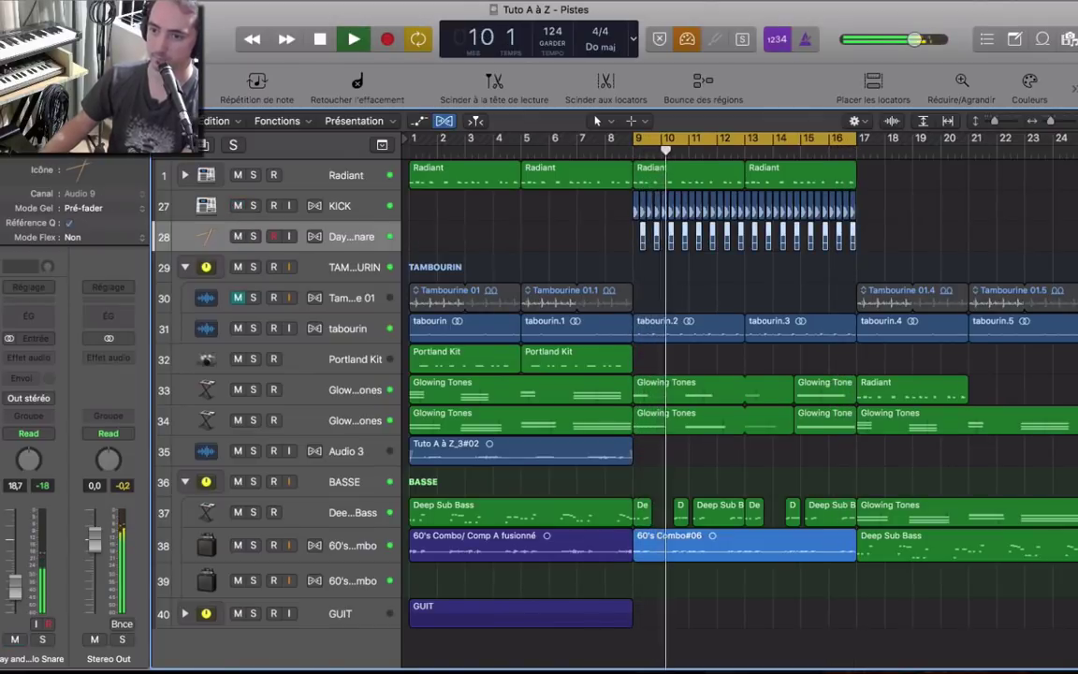
# Solo the snare track and shape a narrow Channel EQ cut of about -15 dB on it.
pyautogui.click(19, 157)
pyautogui.click(251, 238)
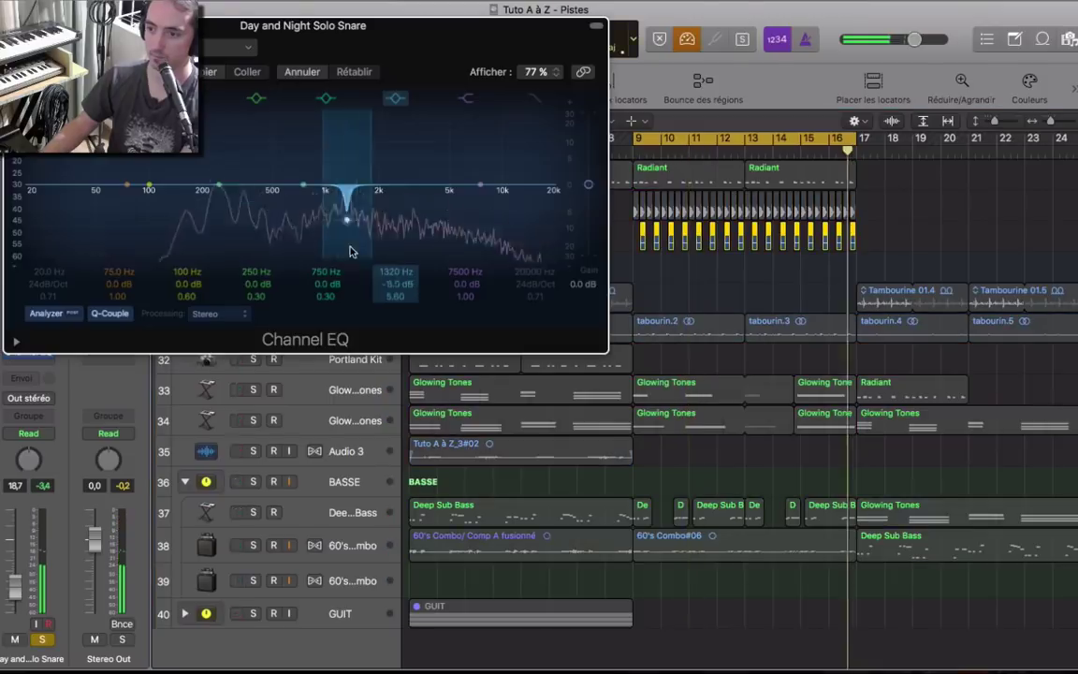
pyautogui.moveTo(351, 248); pyautogui.dragTo(227, 243)
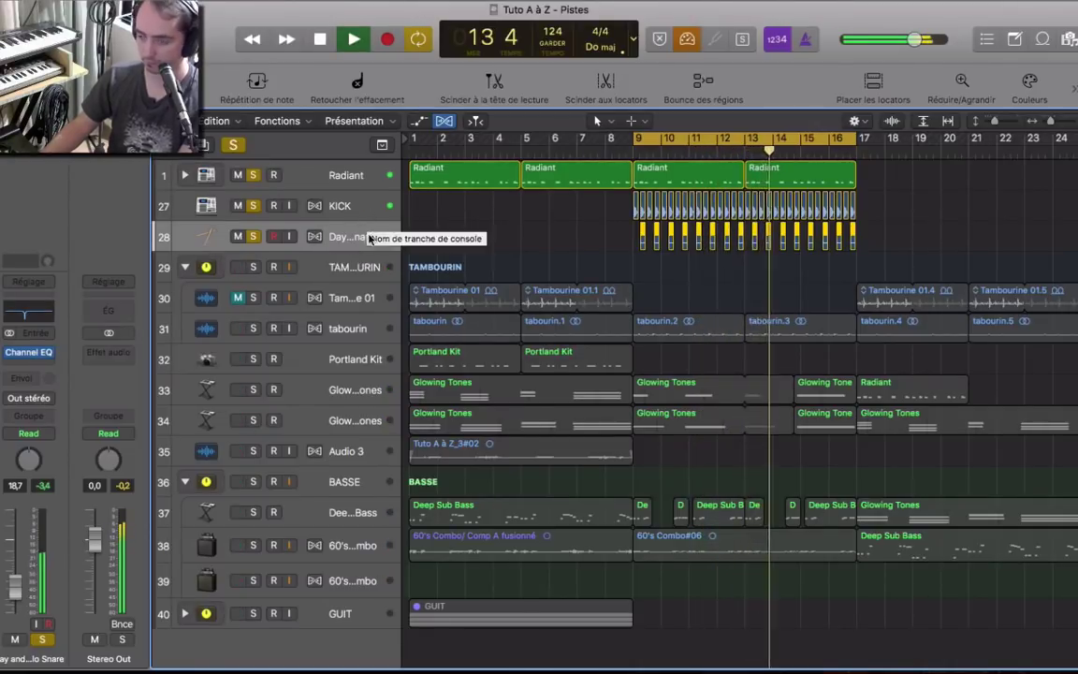
# Solo the TAMBOURIN stack alongside kick and snare, shift both tabourin regions in bars 9 to 16 slightly later, and listen.
pyautogui.click(252, 268)
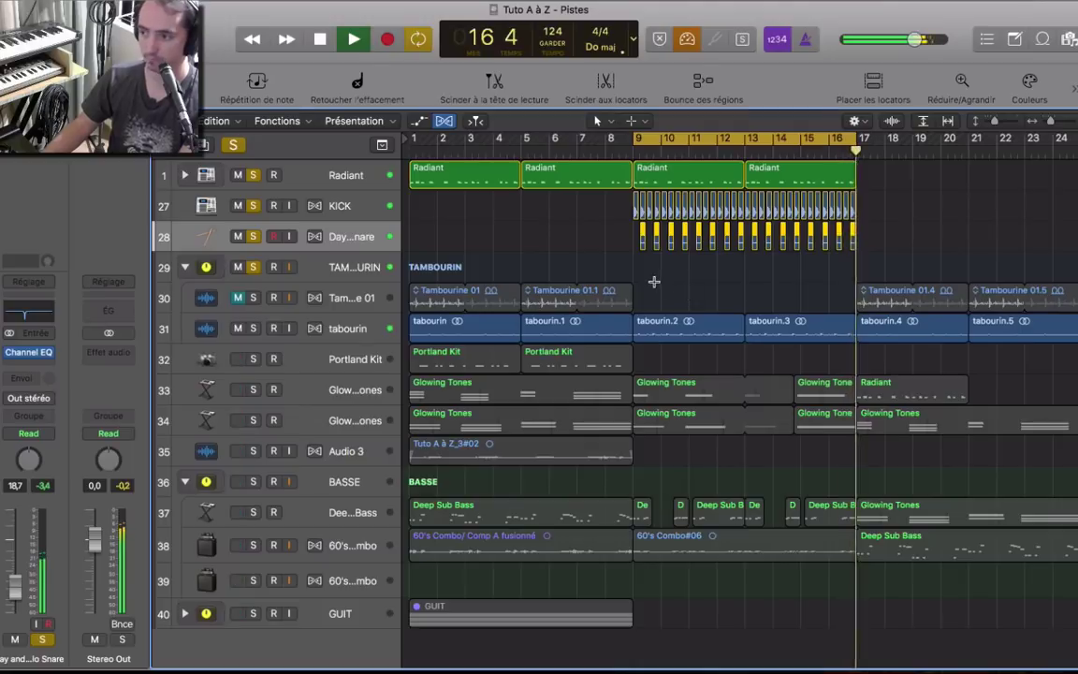
pyautogui.press('space')
pyautogui.click(715, 315)
pyautogui.keyDown('shift'); pyautogui.click(845, 342); pyautogui.keyUp('shift')
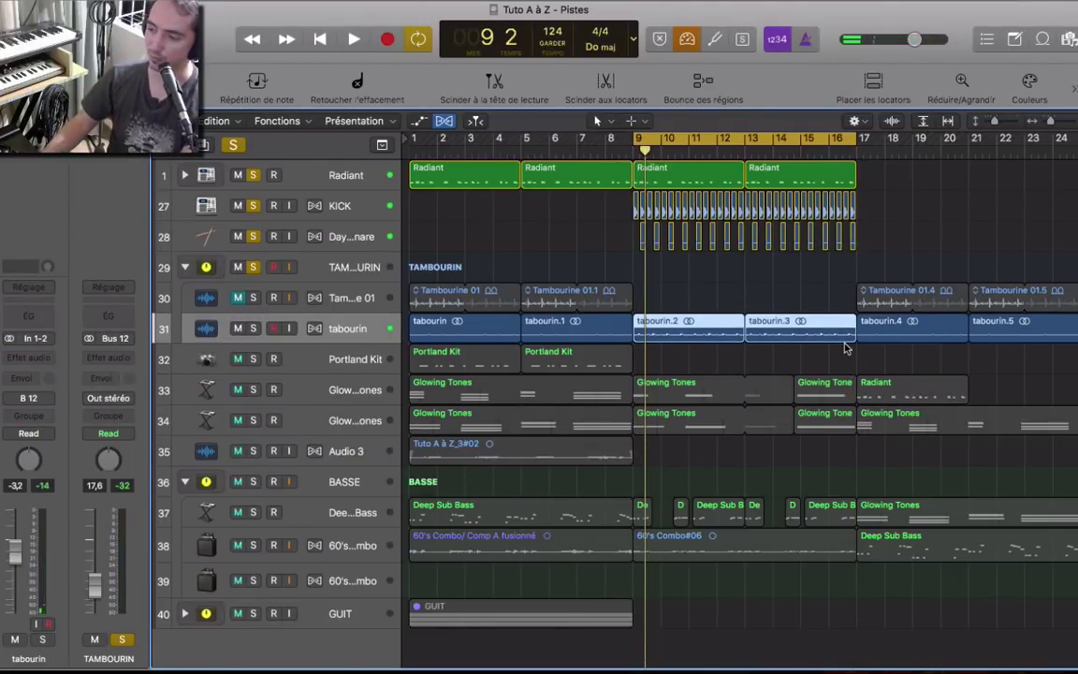
pyautogui.press('space')
pyautogui.press('z')
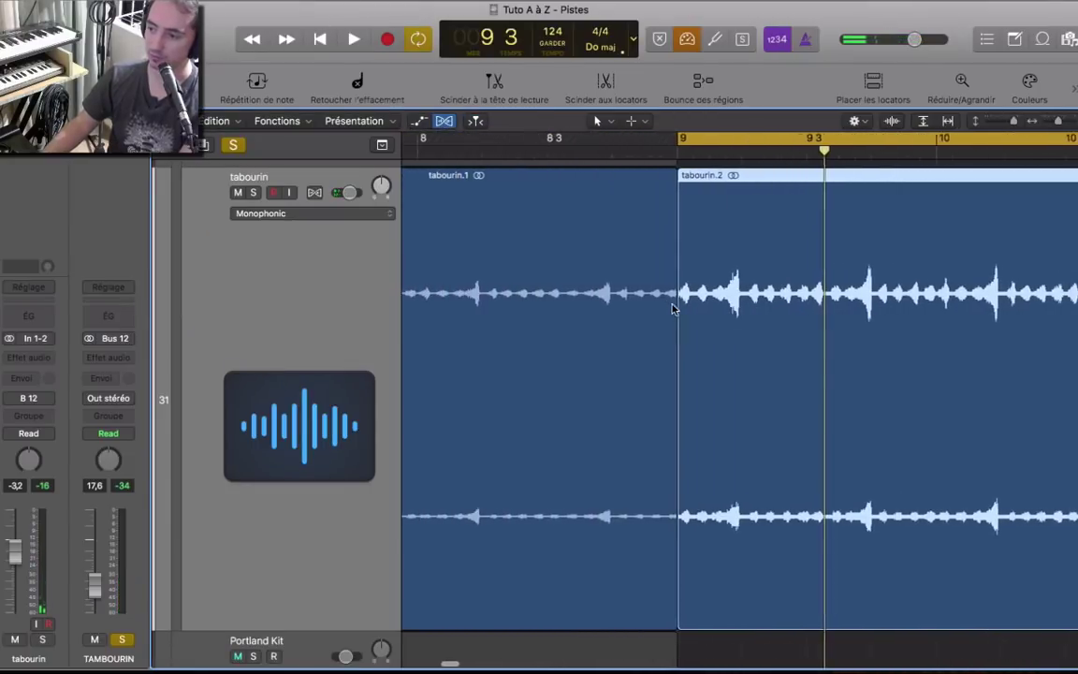
pyautogui.scroll(10, 718, 217)
pyautogui.hscroll(-10, 717, 216)
pyautogui.hscroll(5, 718, 212)
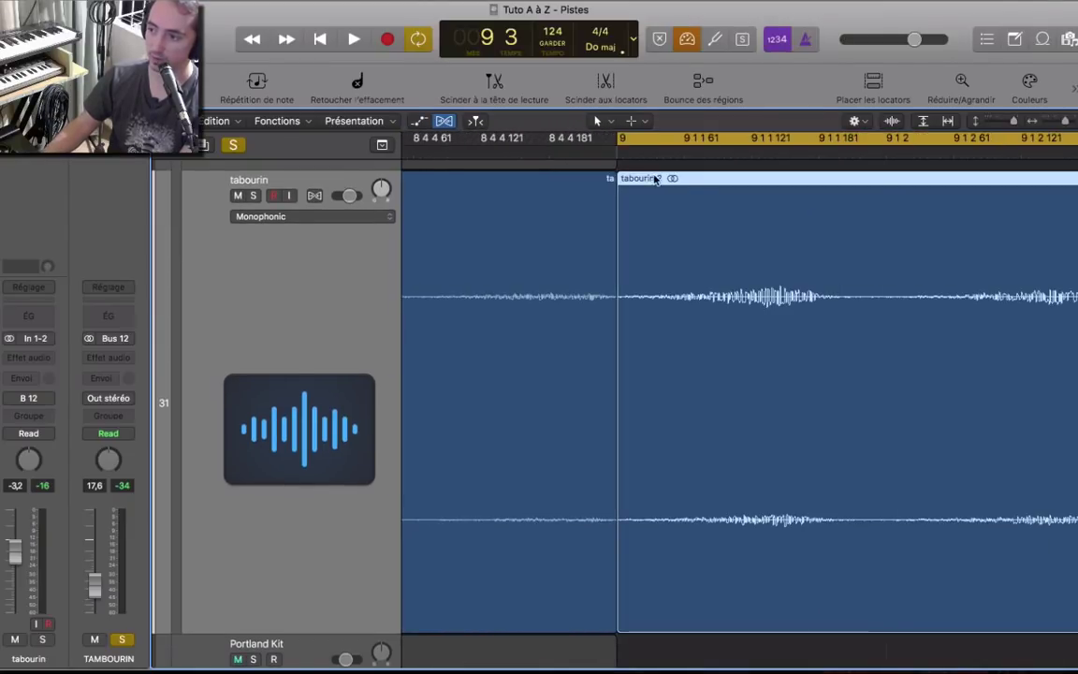
pyautogui.moveTo(658, 179); pyautogui.dragTo(650, 181)
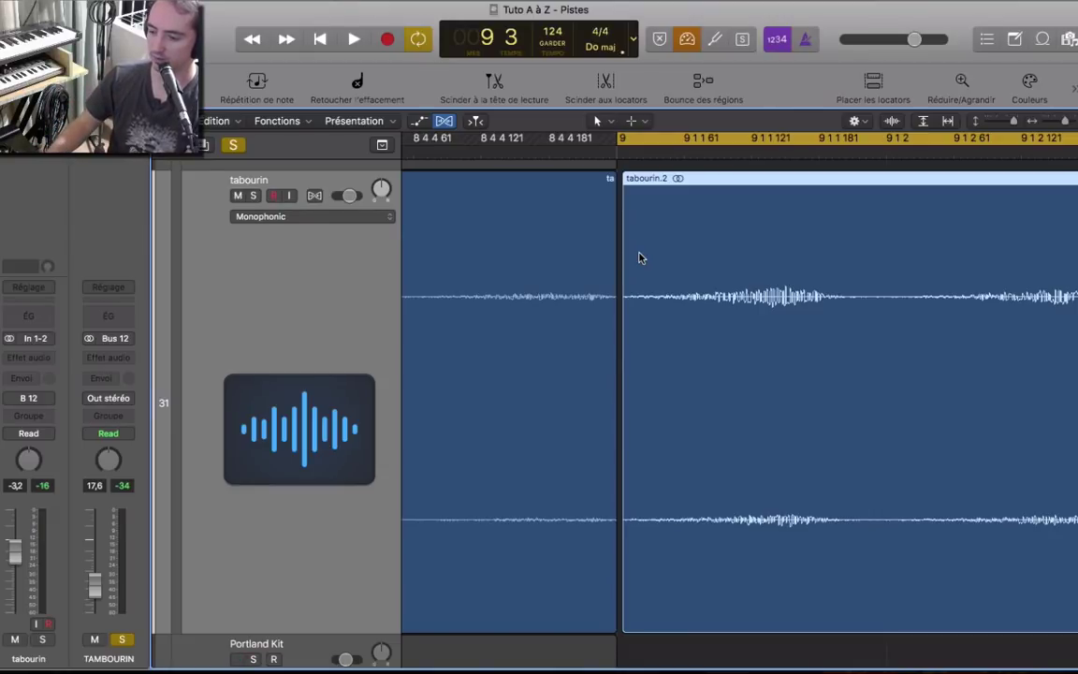
pyautogui.press('space')
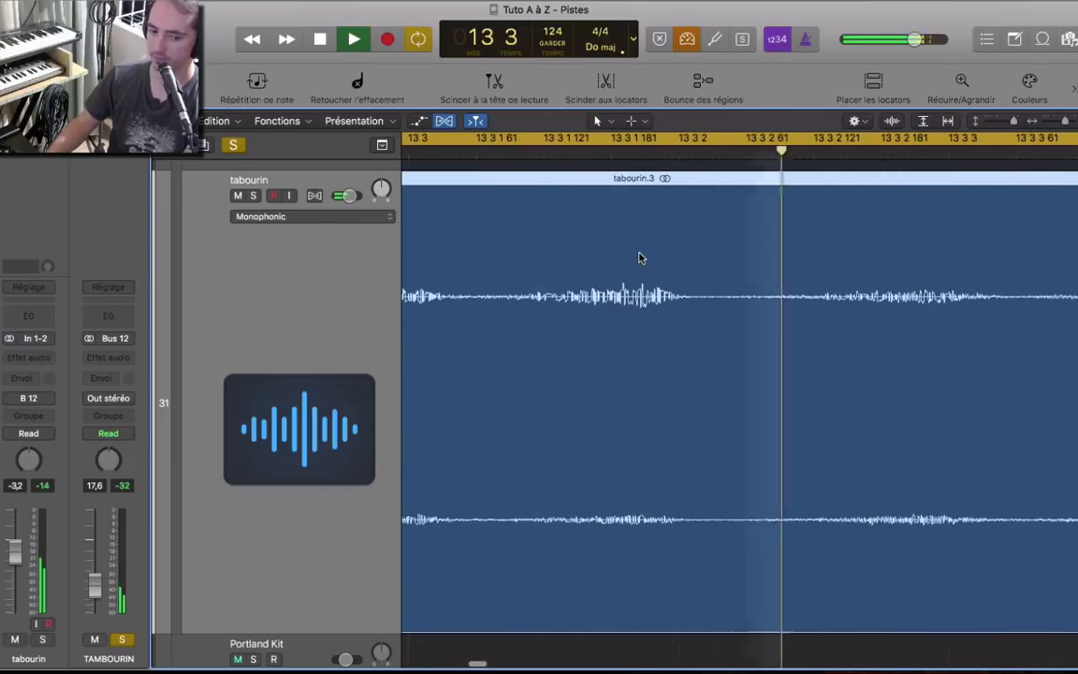
pyautogui.press('space')
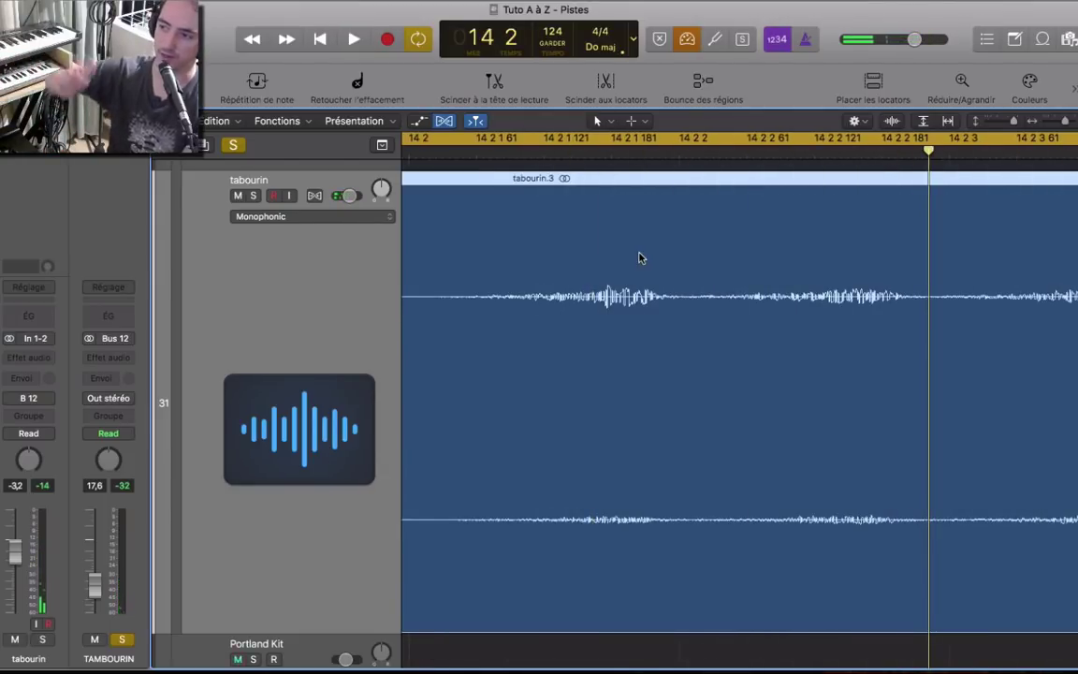
# Fine-tune the timing of the tabourin regions in bars 9 to 16 by moving both very slightly earlier.
pyautogui.press('super+Left')
pyautogui.press('super+Left')
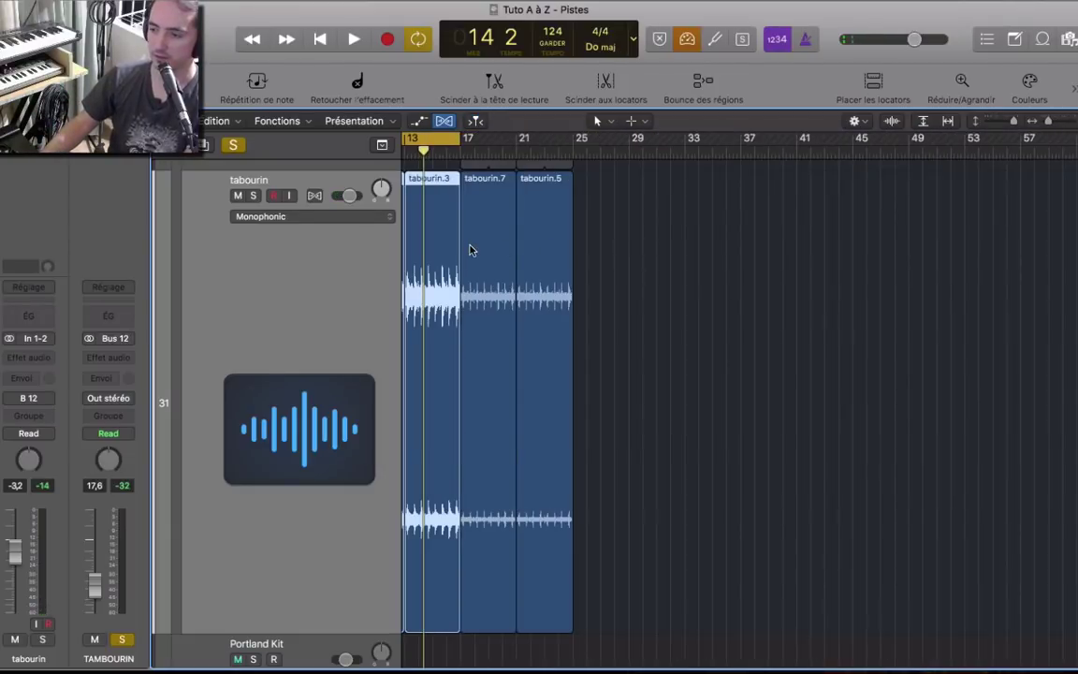
pyautogui.press('space')
pyautogui.press('super+Right')
pyautogui.press('super+Right')
pyautogui.press('super+Right')
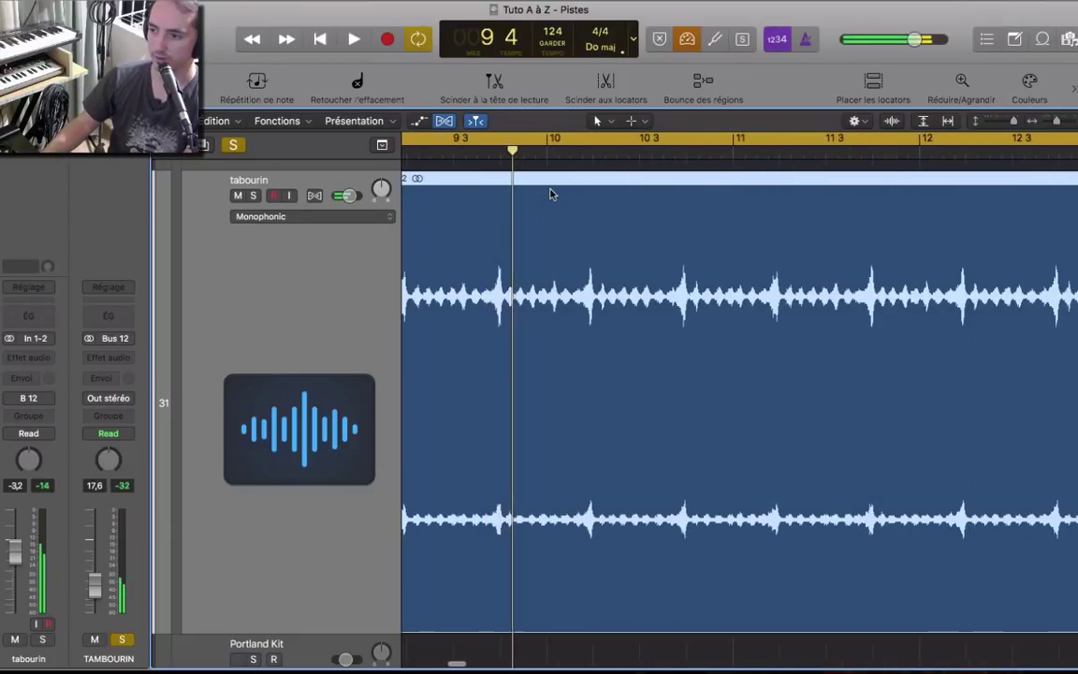
pyautogui.press('space')
pyautogui.hscroll(-5, 469, 202)
pyautogui.scroll(5, 661, 227)
pyautogui.click(829, 189)
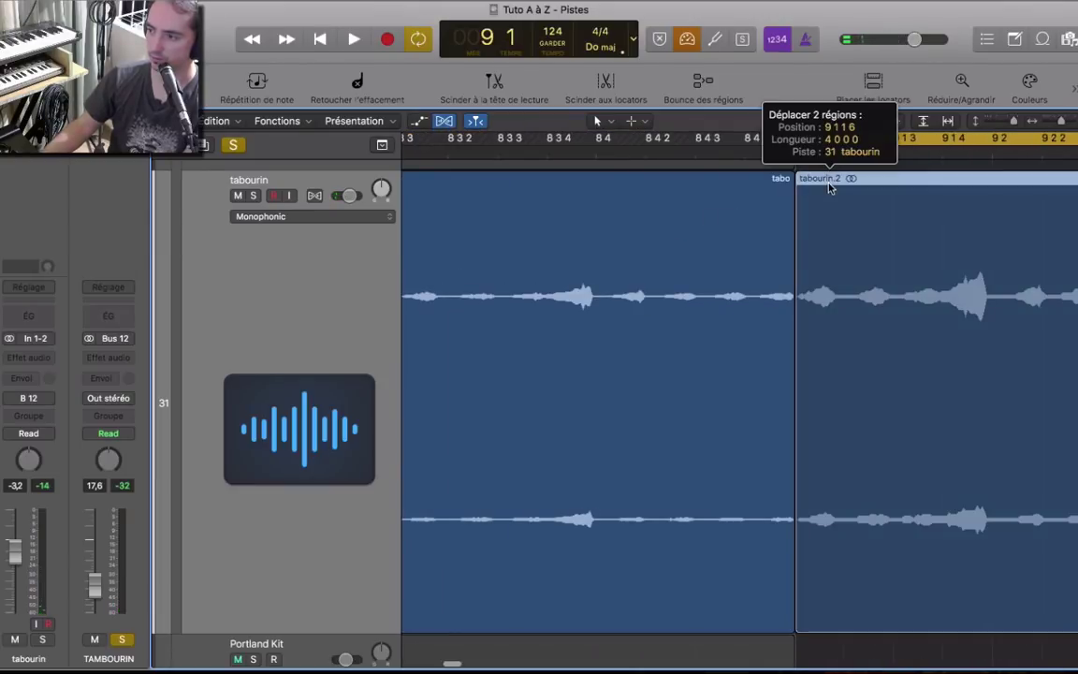
pyautogui.moveTo(827, 189); pyautogui.dragTo(823, 189)
pyautogui.press('space')
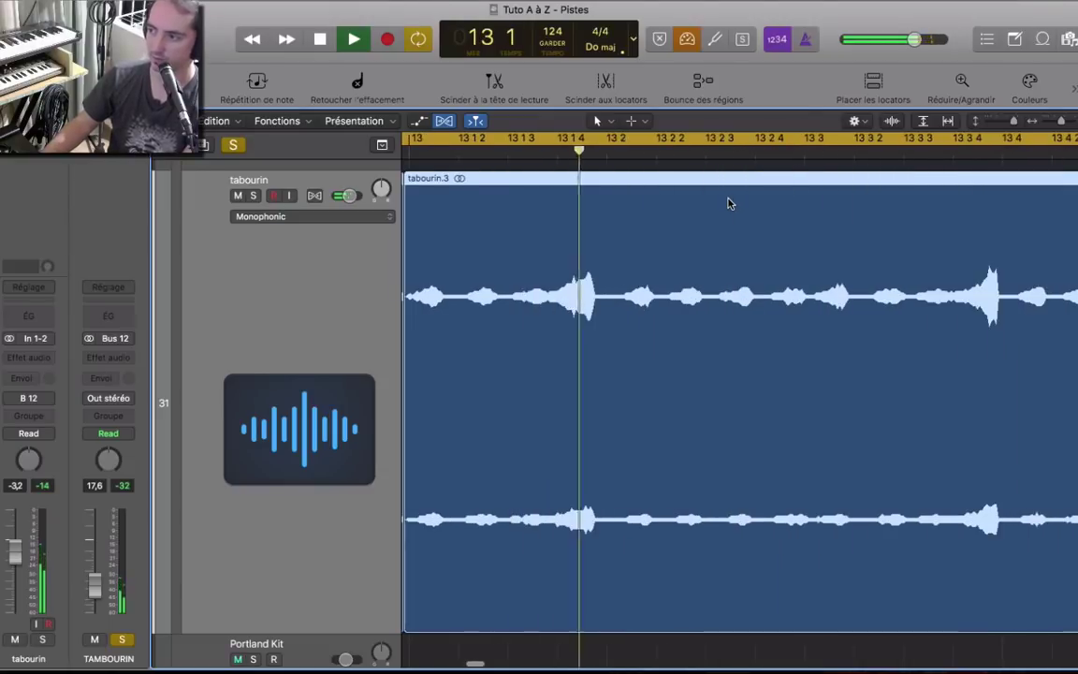
# Listen to the retimed tambourine, clear all solos, and return to the full arrangement with the playhead at the start.
pyautogui.press('super+Left')
pyautogui.press('super+Left')
pyautogui.press('super+Left')
pyautogui.press('super+Left')
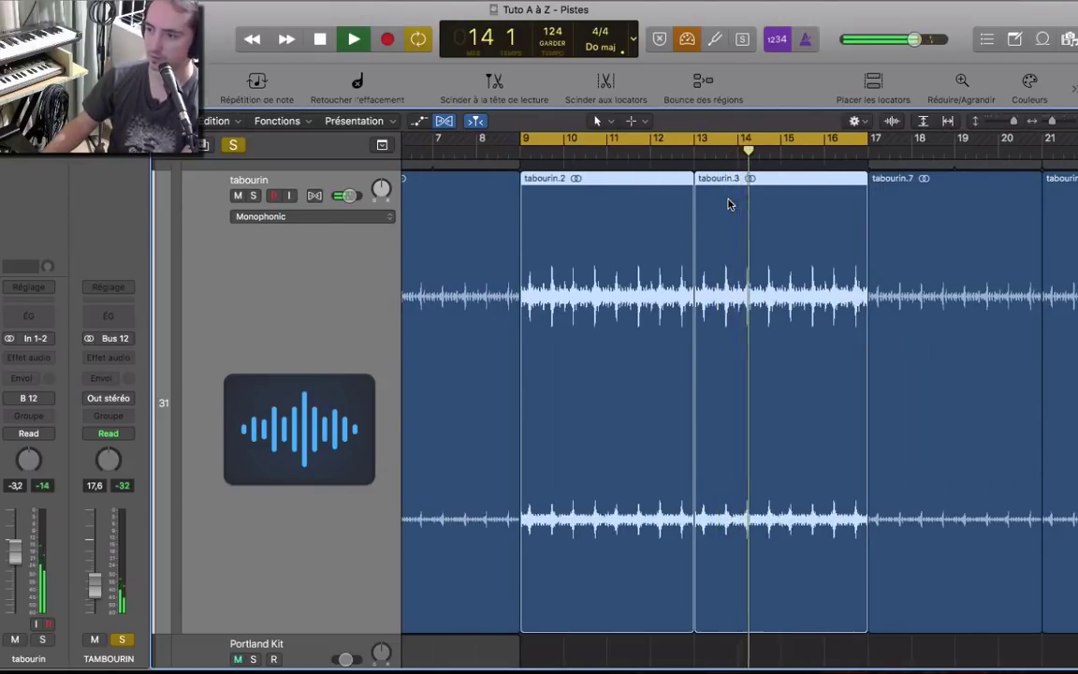
pyautogui.click(230, 147)
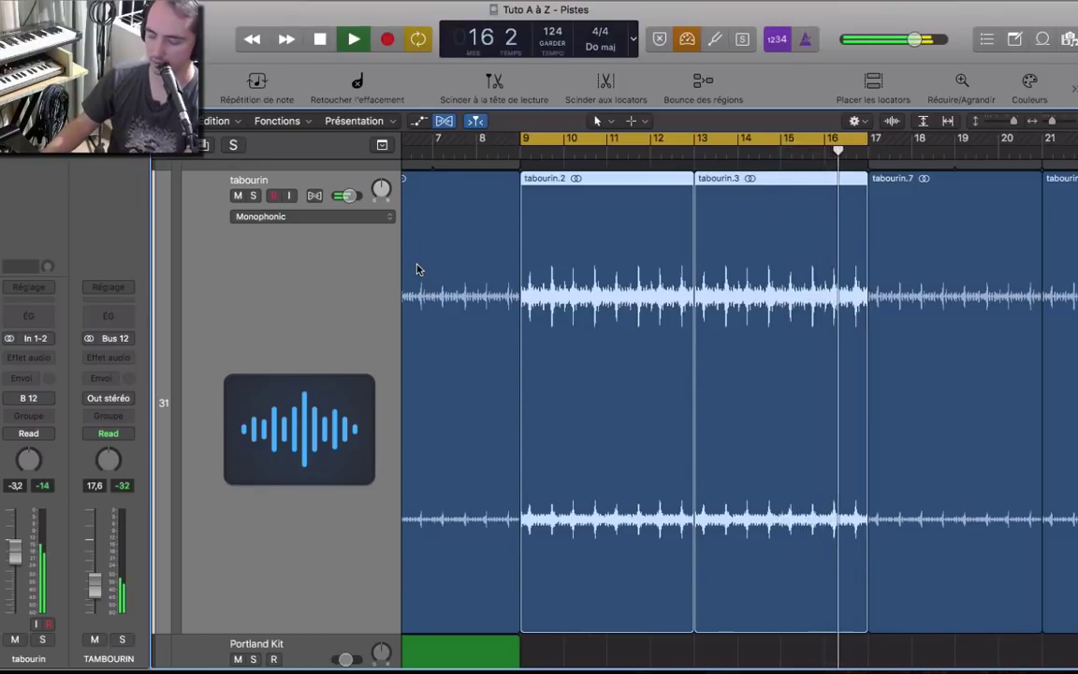
pyautogui.press('space')
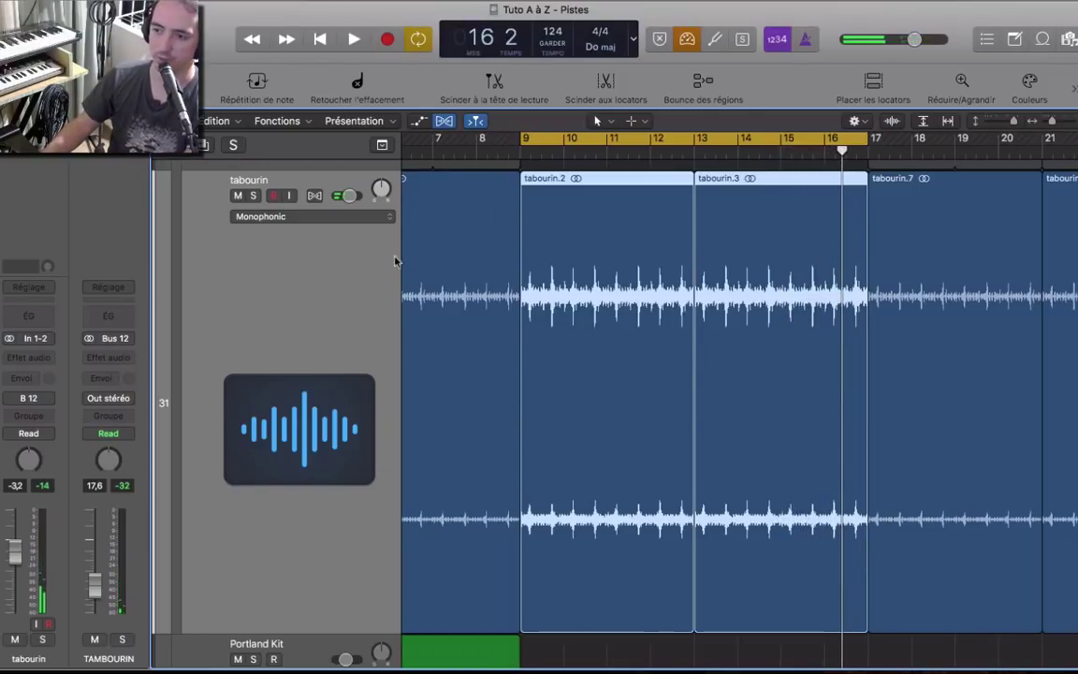
pyautogui.press('z')
pyautogui.press('Return')
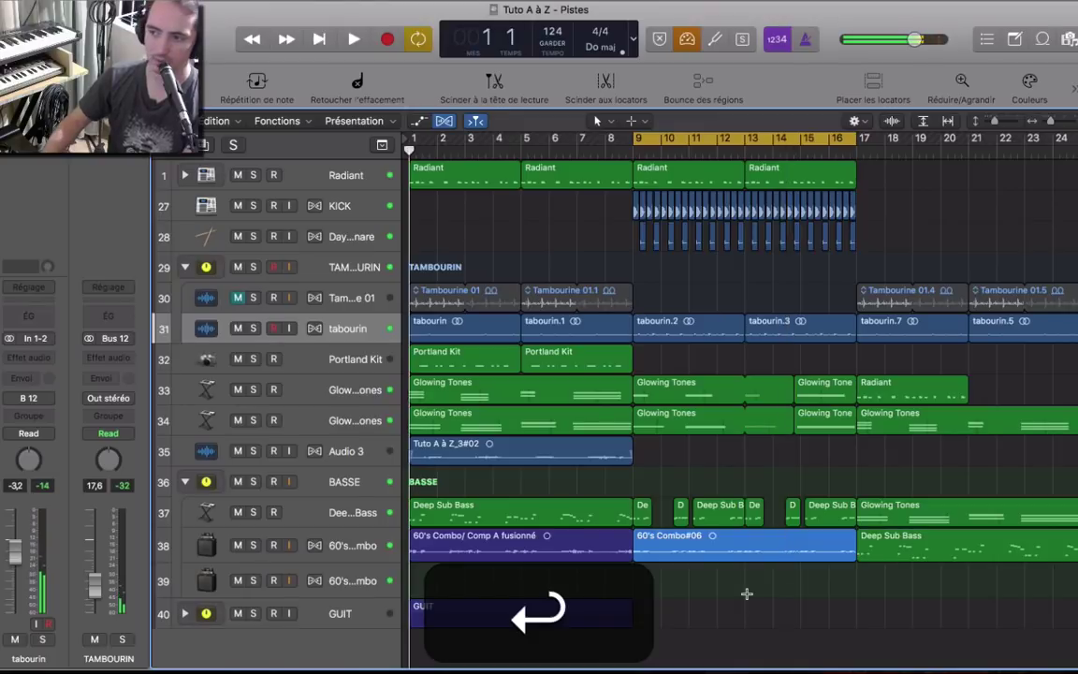
# Select the Radiant track and listen to the arrangement with cycle playback switched off and on again.
pyautogui.click(305, 166)
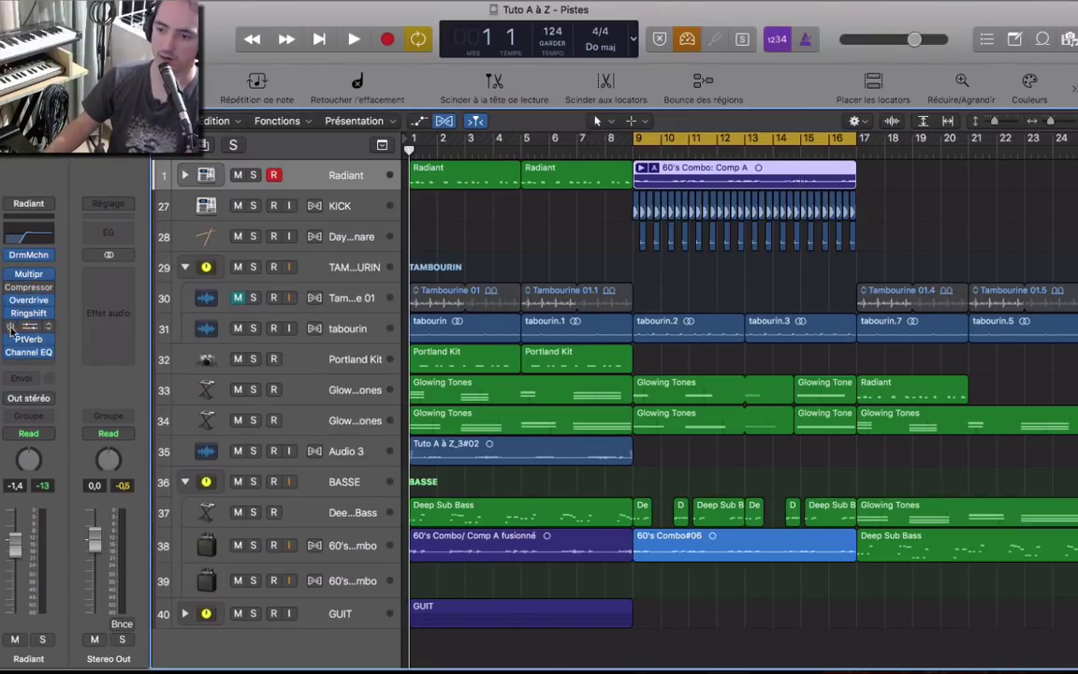
pyautogui.press('space')
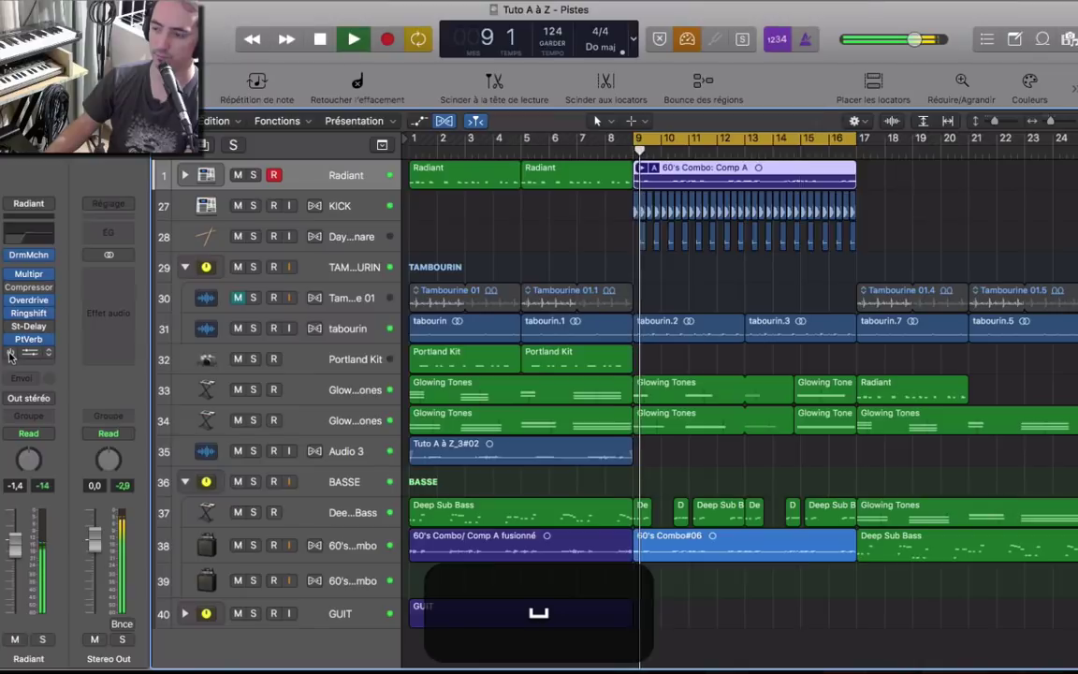
pyautogui.press('c')
pyautogui.press('space')
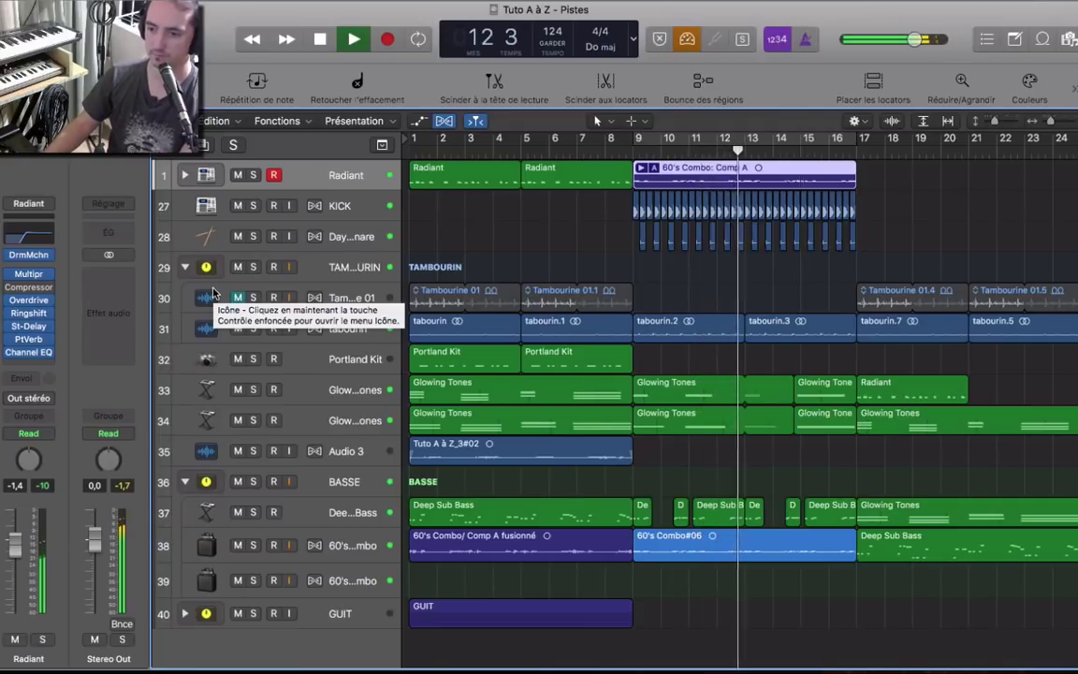
pyautogui.click(737, 142)
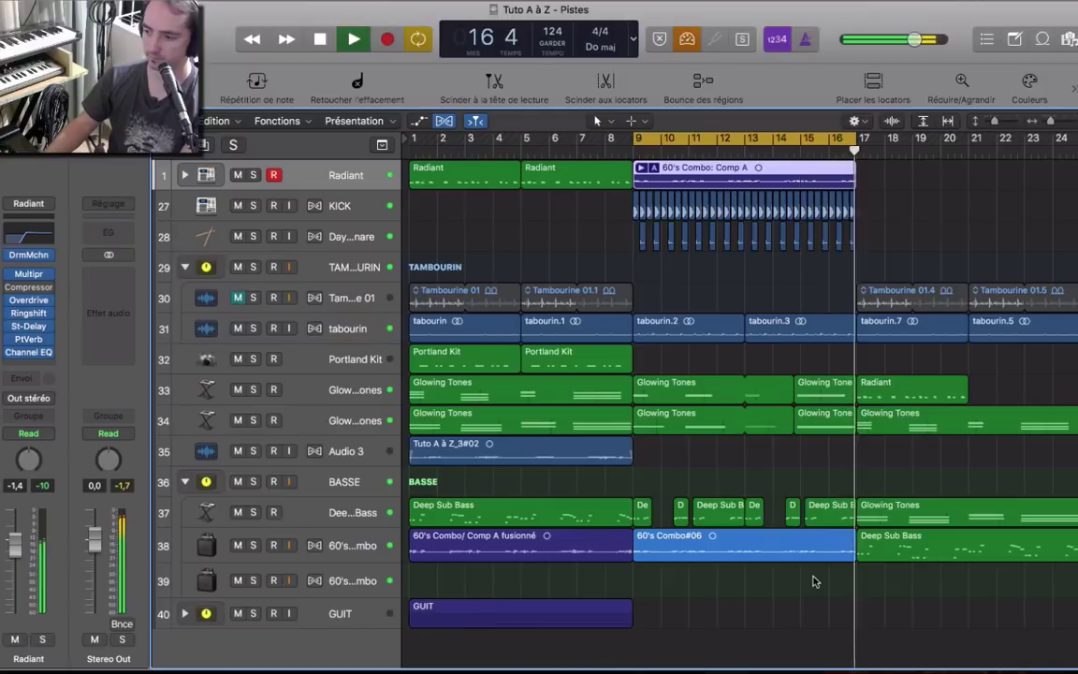
# Split the 60's Combo#06 bass region at bar 11 and trim the second part's start to match the Deep Sub Bass region above.
pyautogui.scroll(1, 722, 585)
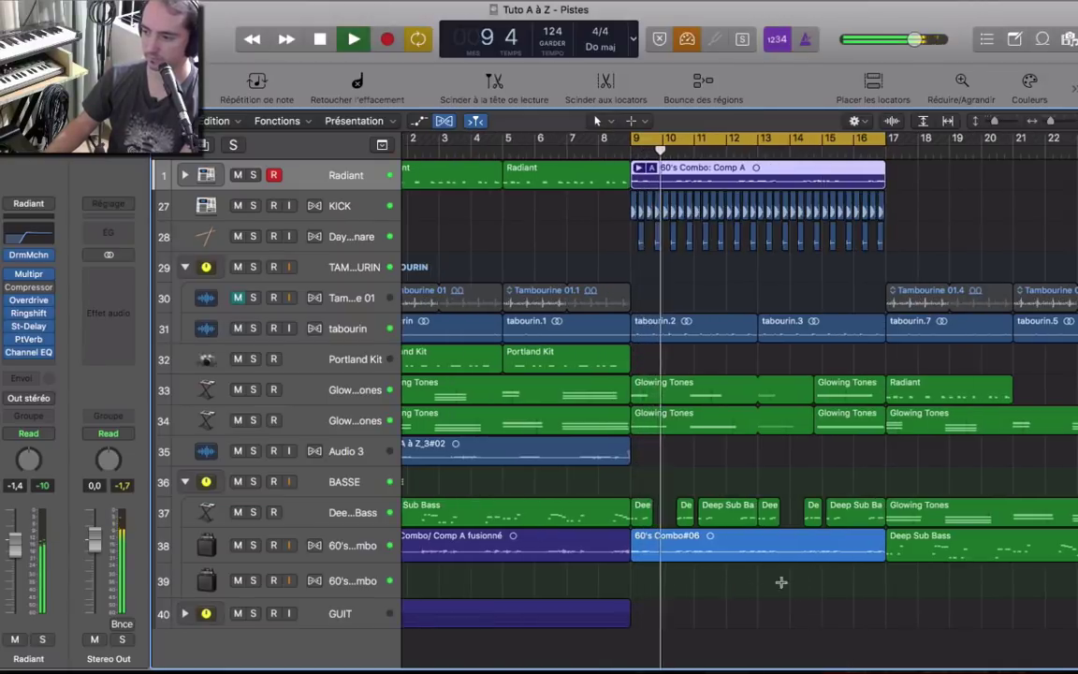
pyautogui.moveTo(866, 580); pyautogui.dragTo(677, 524)
pyautogui.press('z')
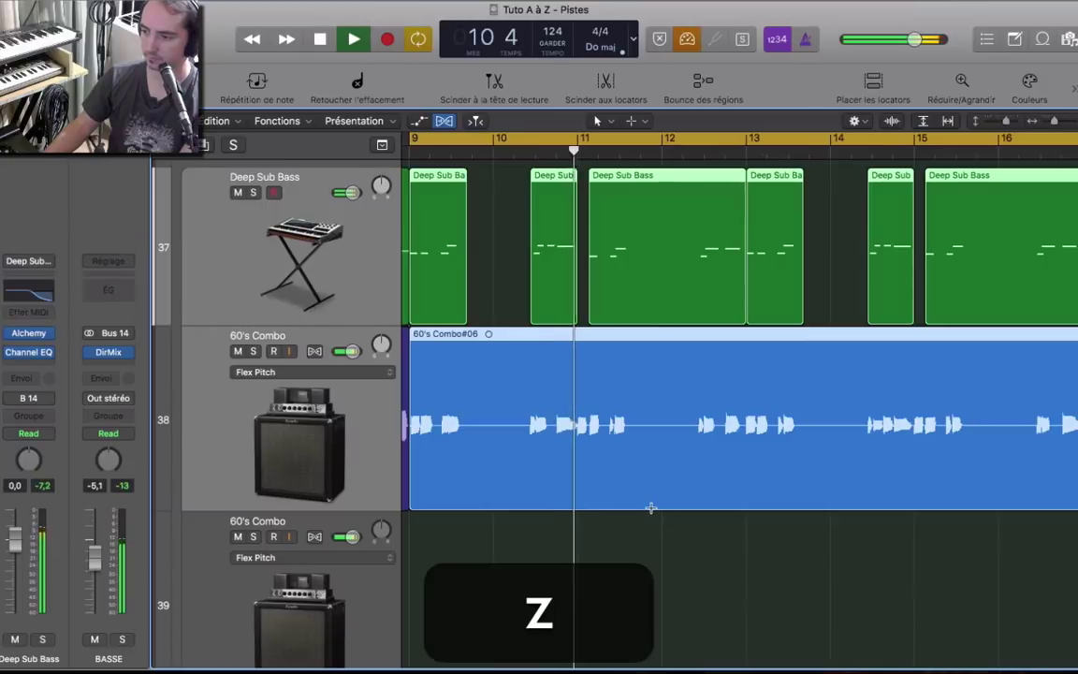
pyautogui.press('space')
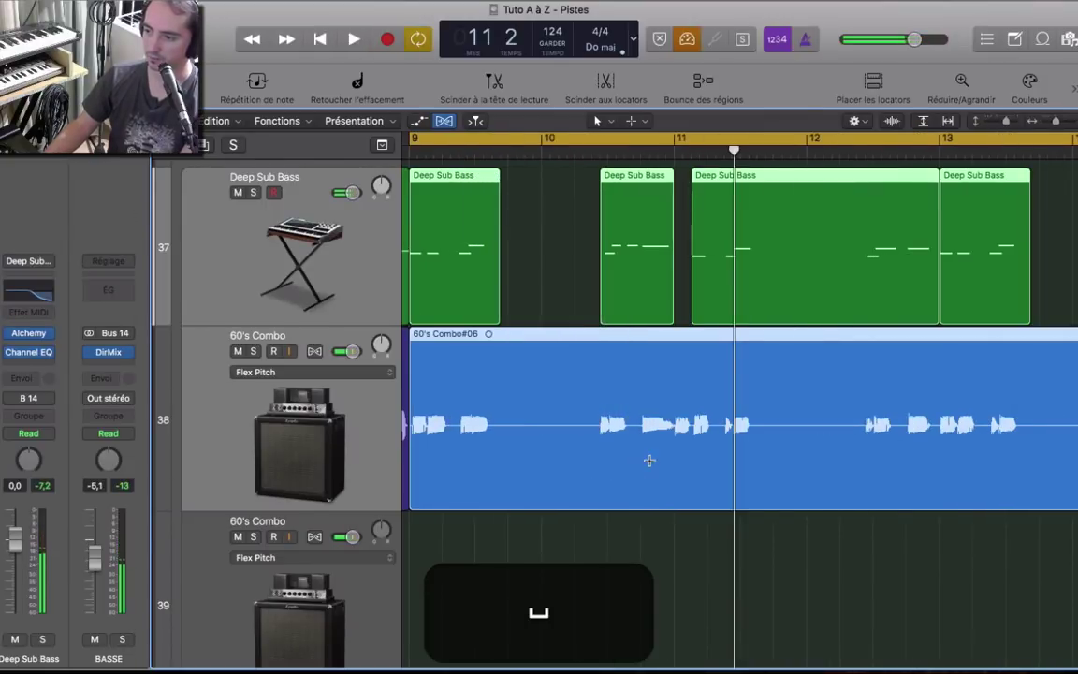
pyautogui.hscroll(-5, 649, 456)
pyautogui.hscroll(5, 876, 464)
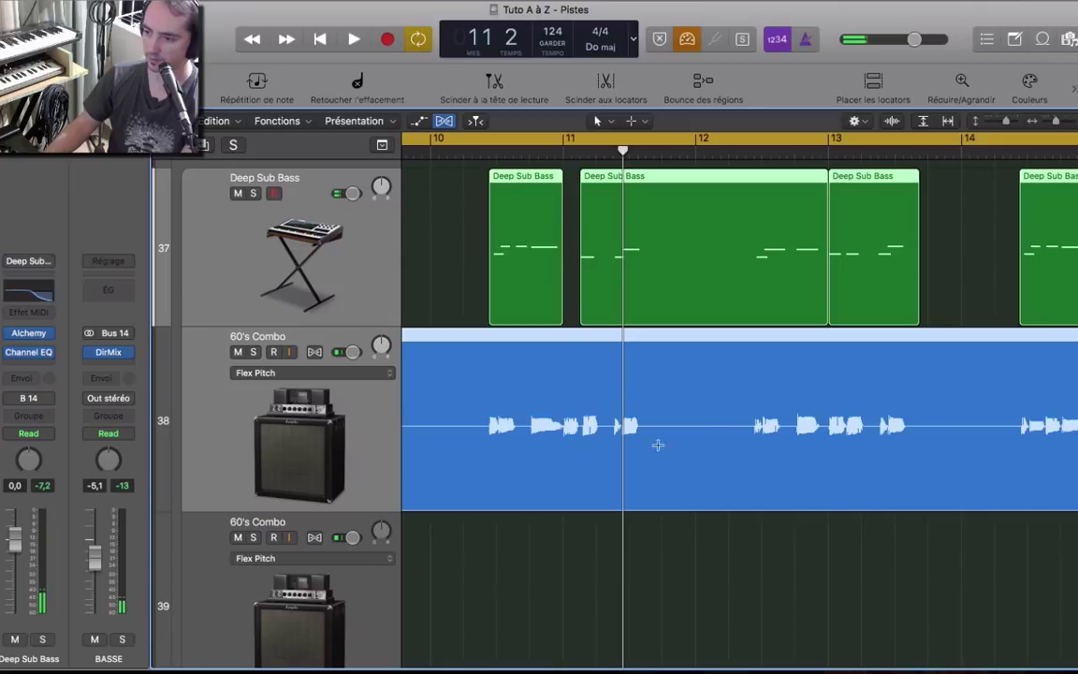
pyautogui.click(563, 428)
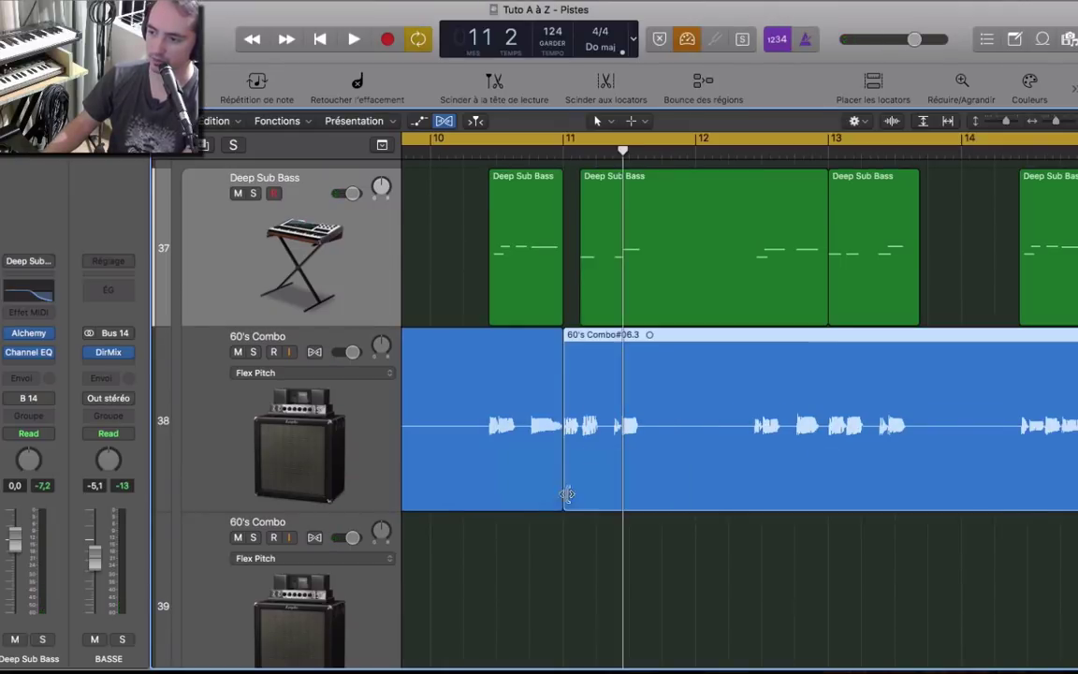
pyautogui.moveTo(565, 494); pyautogui.dragTo(580, 495)
pyautogui.doubleClick(470, 157)
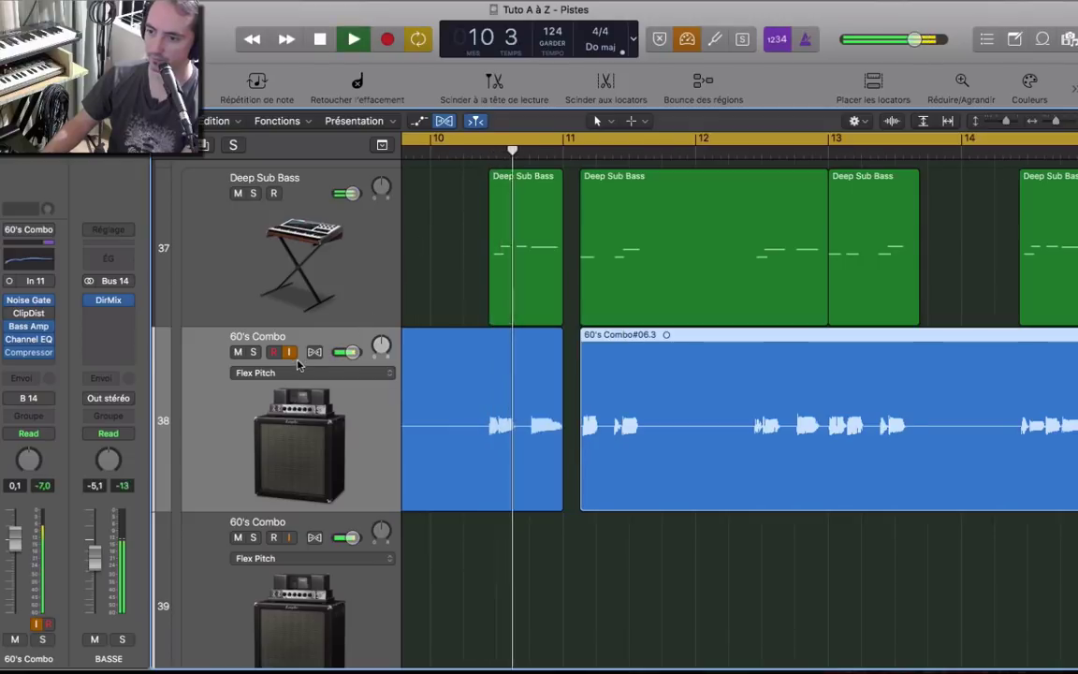
pyautogui.press('space')
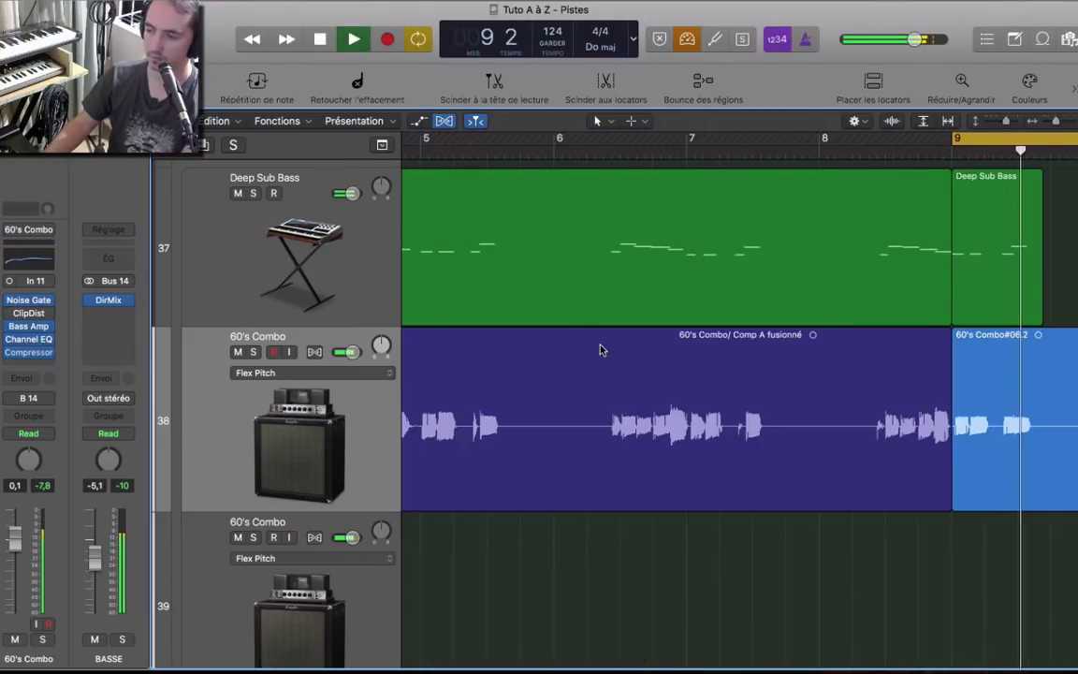
# Split the 60's Combo bass at bar 15 and trim the new region's start to match the Deep Sub Bass region above.
pyautogui.hscroll(6, 599, 349)
pyautogui.hscroll(3, 602, 350)
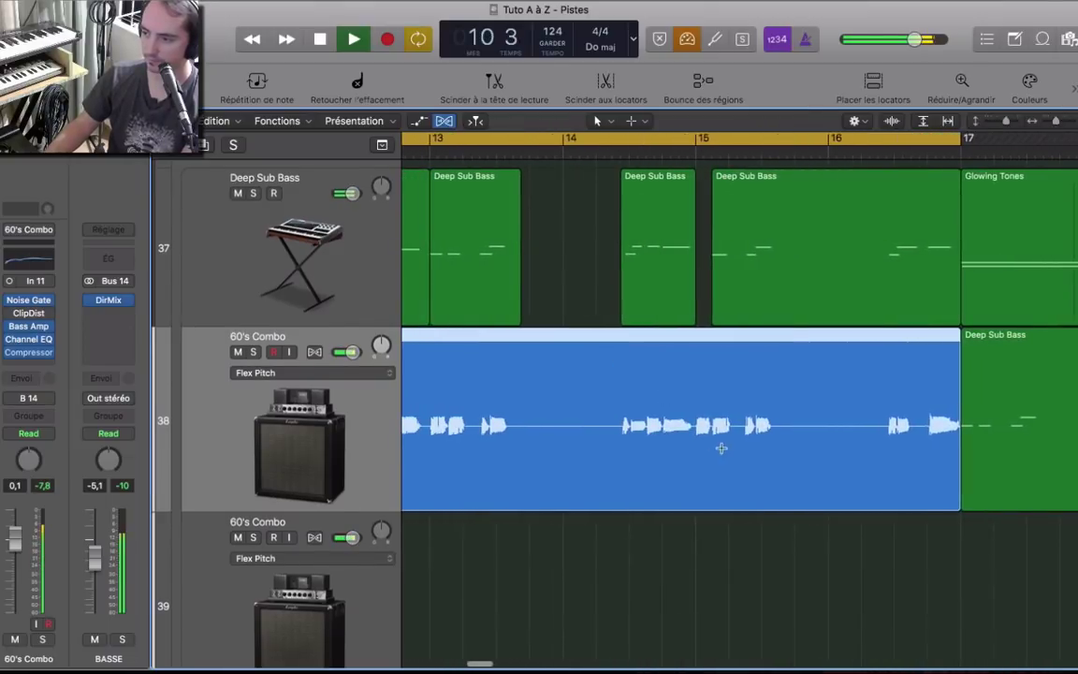
pyautogui.click(694, 432)
pyautogui.click(696, 546)
pyautogui.moveTo(700, 491); pyautogui.dragTo(715, 492)
# Add a short fade-out to the end of the 60's Combo region before bar 15 and listen to the section.
pyautogui.click(691, 337)
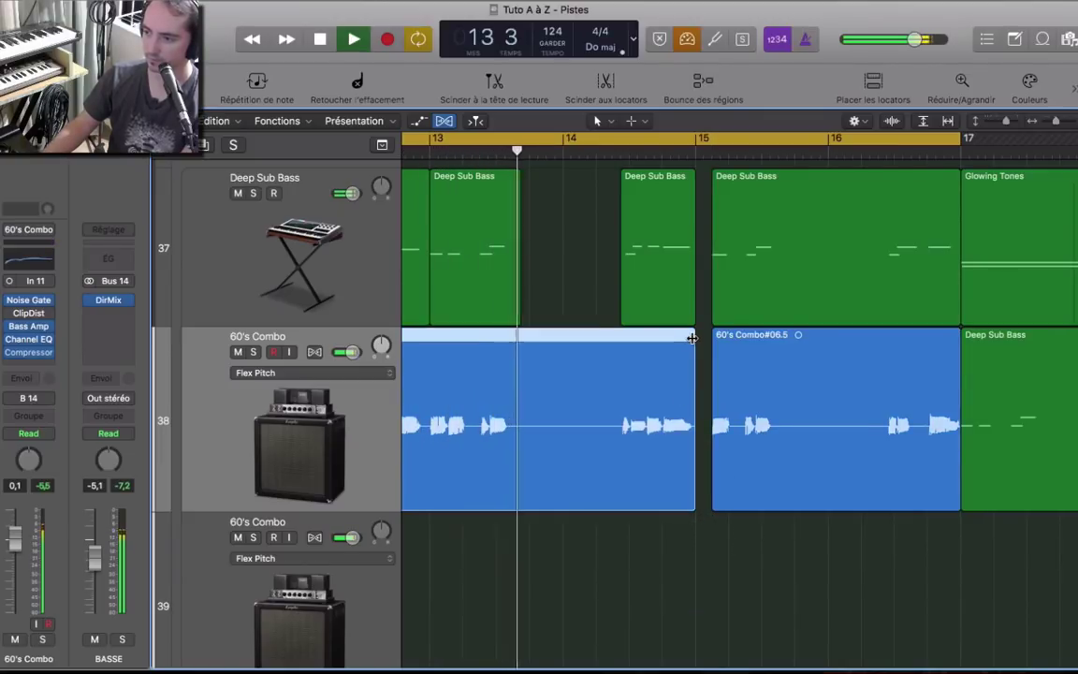
pyautogui.press('super+Right')
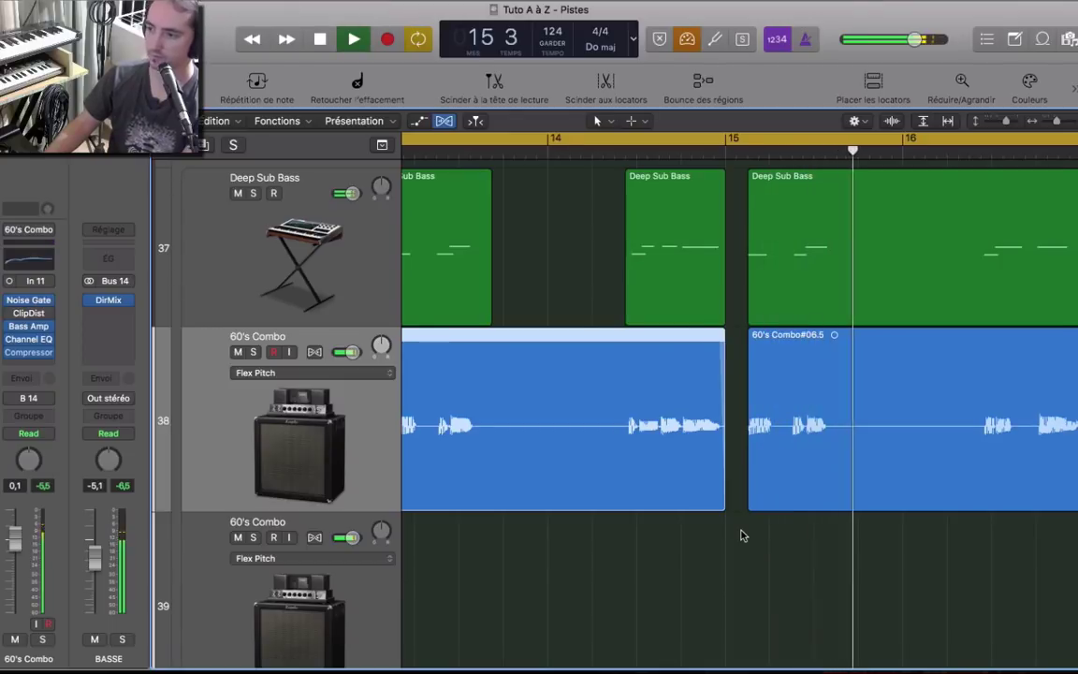
pyautogui.hscroll(3, 740, 535)
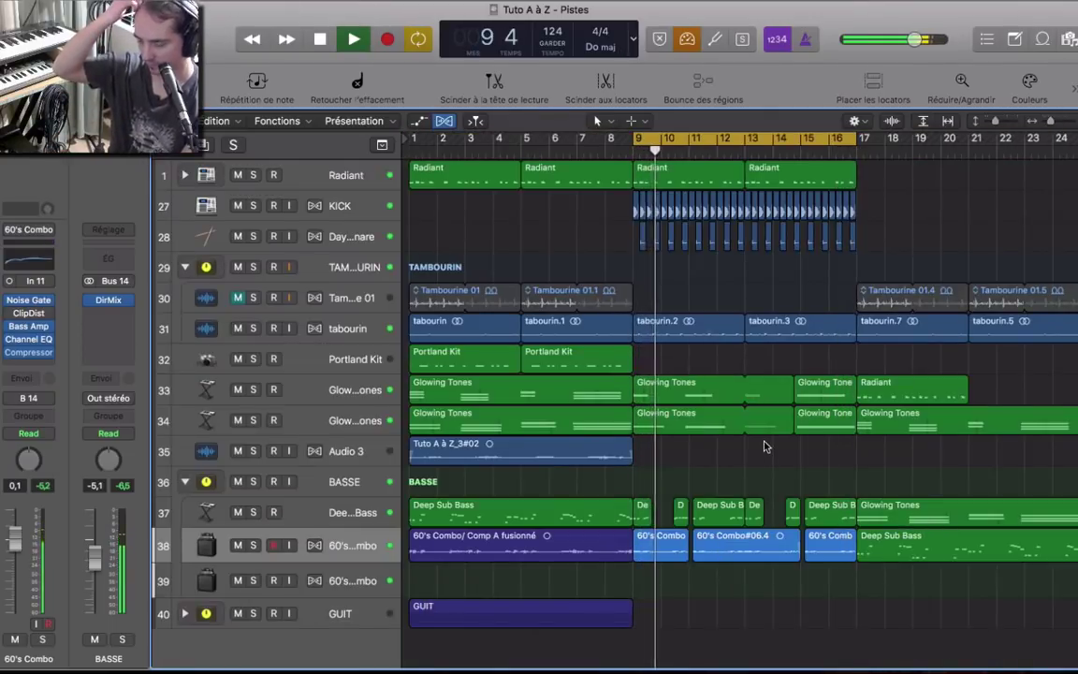
pyautogui.press('space')
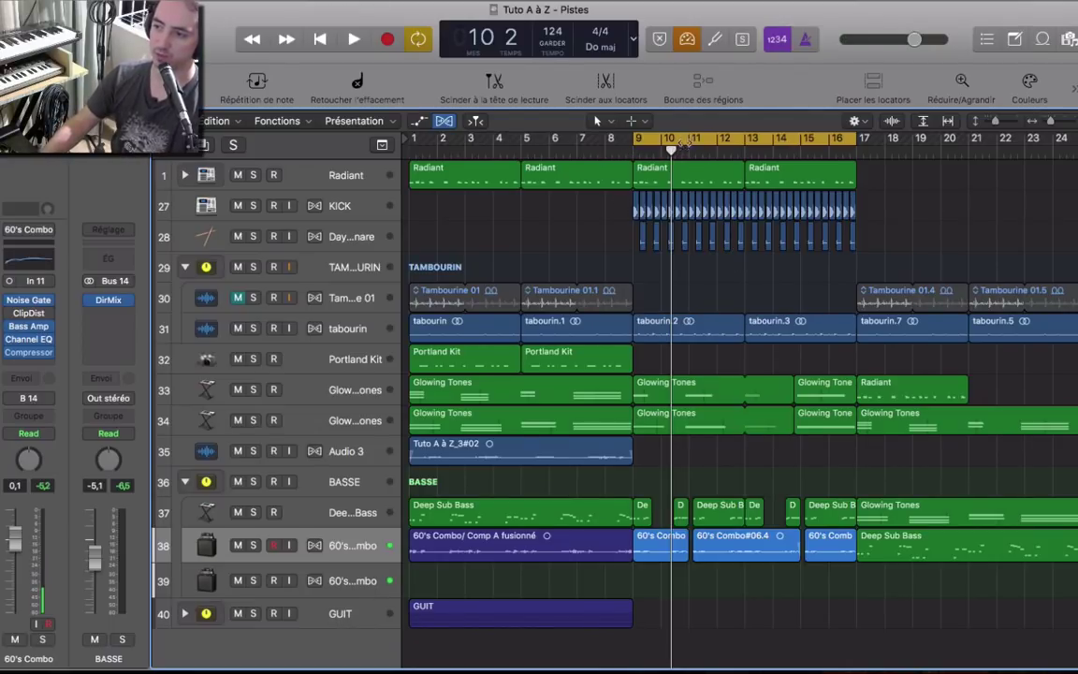
# Move the cycle range to bars 1 to 8, set the Radiant track's automation mode to Latch, and show track automation.
pyautogui.moveTo(690, 139); pyautogui.dragTo(465, 138)
pyautogui.click(332, 178)
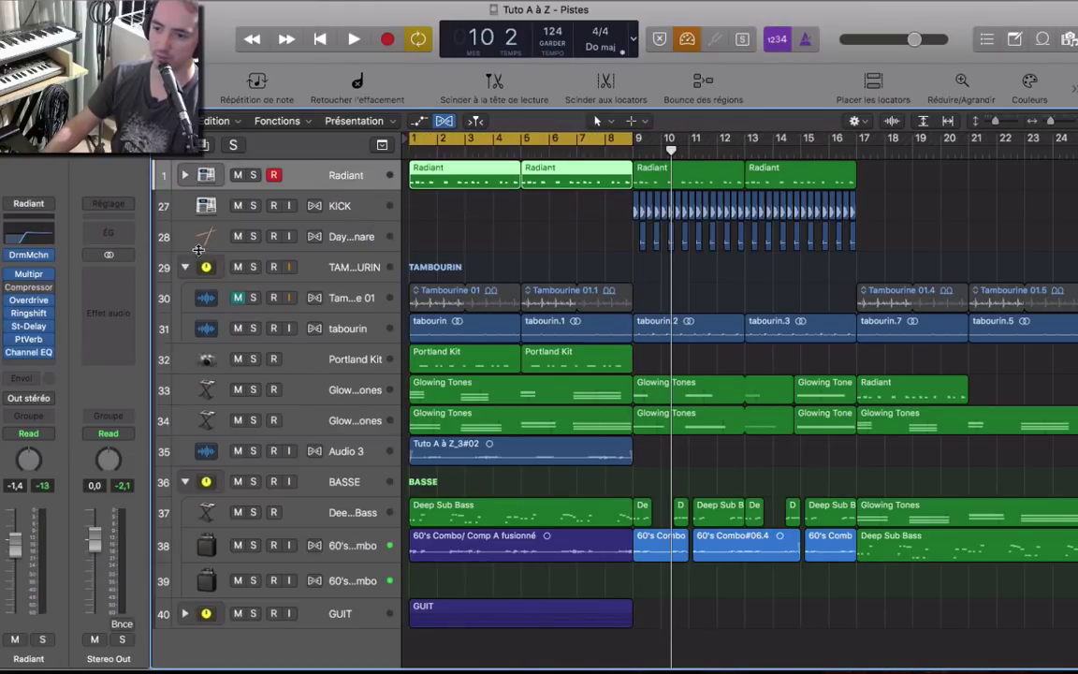
pyautogui.click(33, 432)
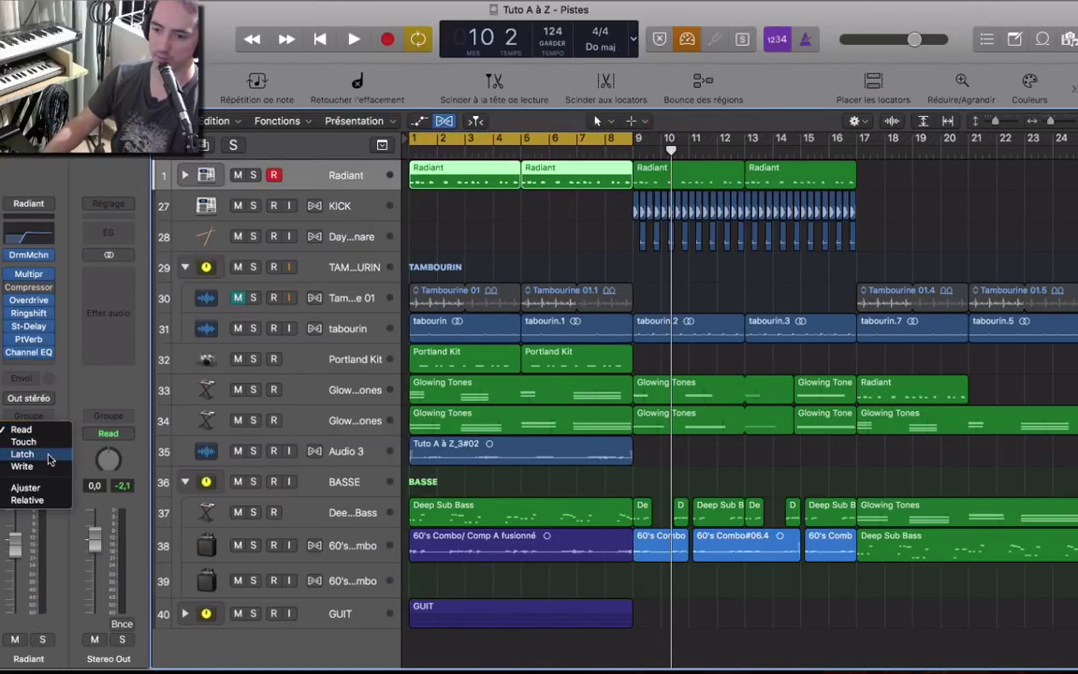
pyautogui.click(24, 455)
pyautogui.press('a')
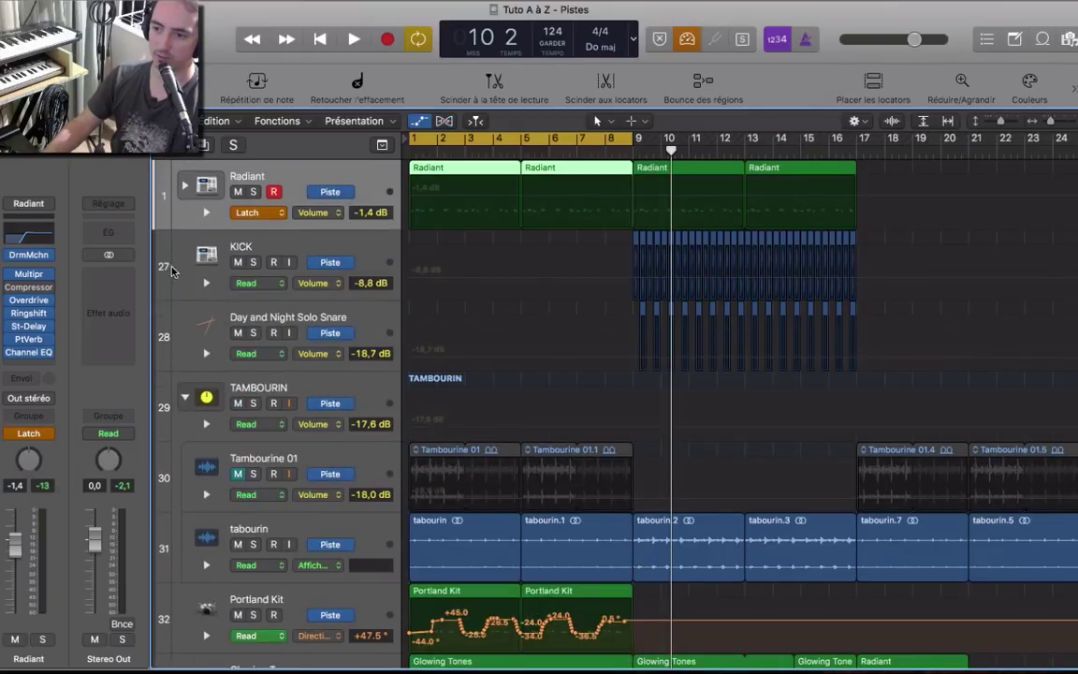
pyautogui.press('space')
pyautogui.press('space')
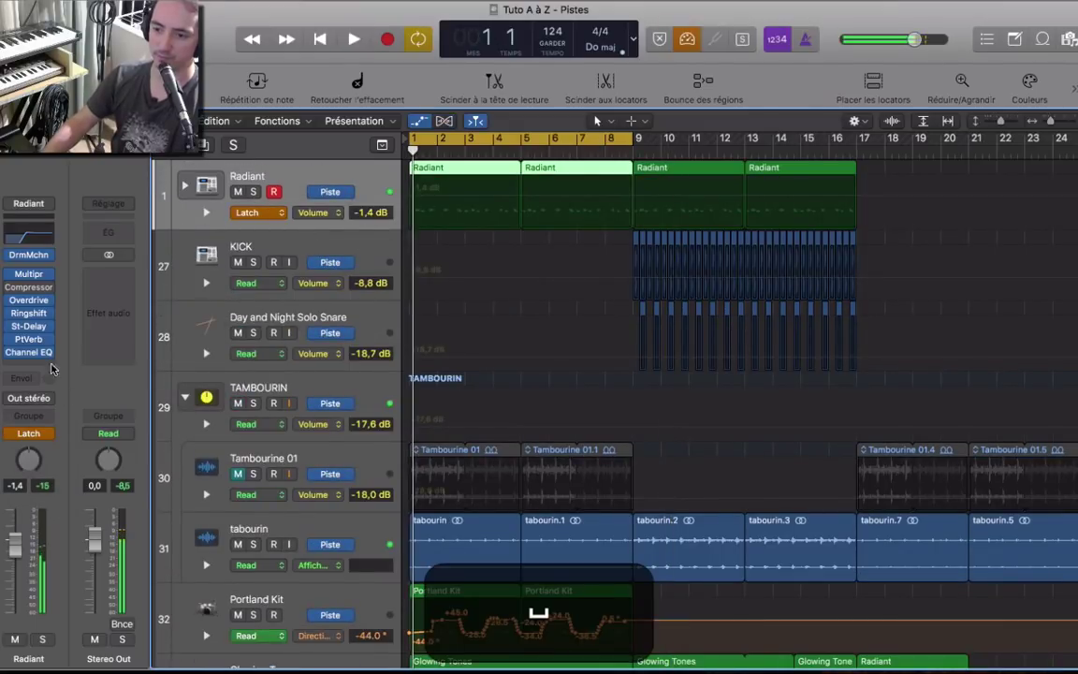
# Record Latch automation on the Radiant track that bypasses St-Delay and Channel EQ for bars 1 to 8 and reactivates them at bar 9.
pyautogui.click(11, 327)
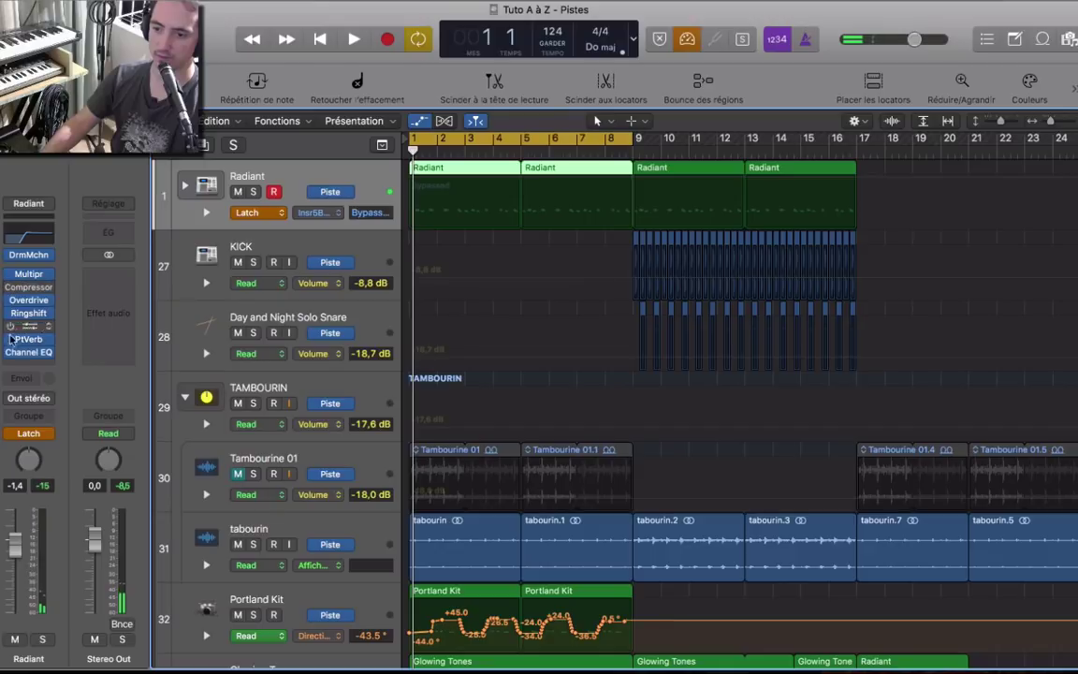
pyautogui.click(595, 154)
pyautogui.moveTo(595, 150); pyautogui.dragTo(765, 159)
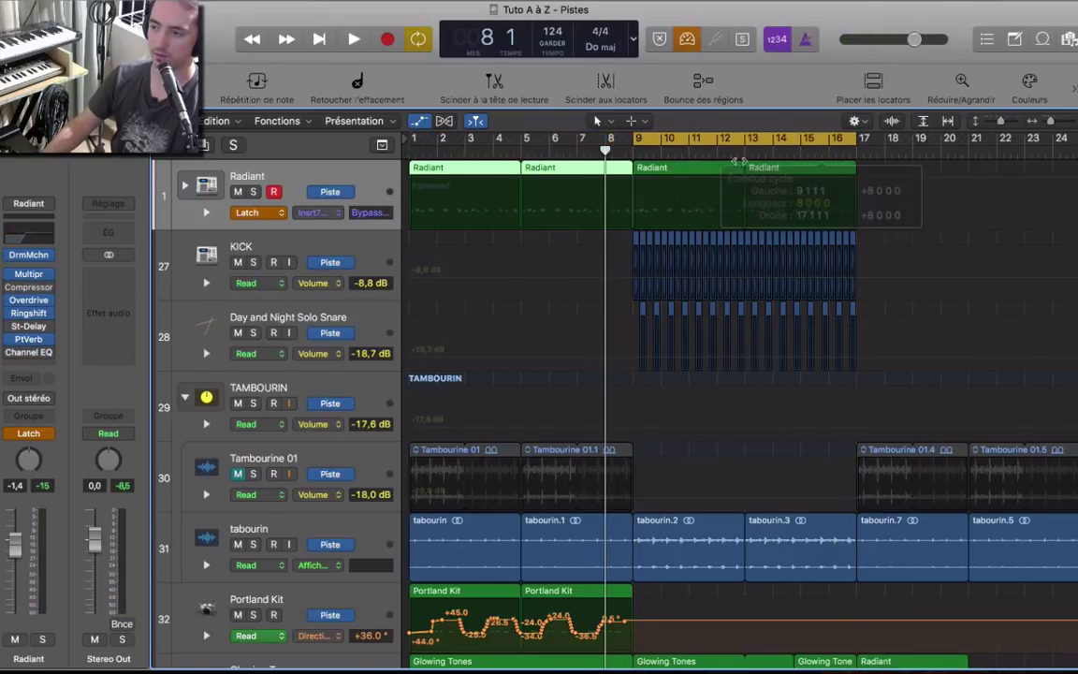
pyautogui.press('c')
pyautogui.press('space')
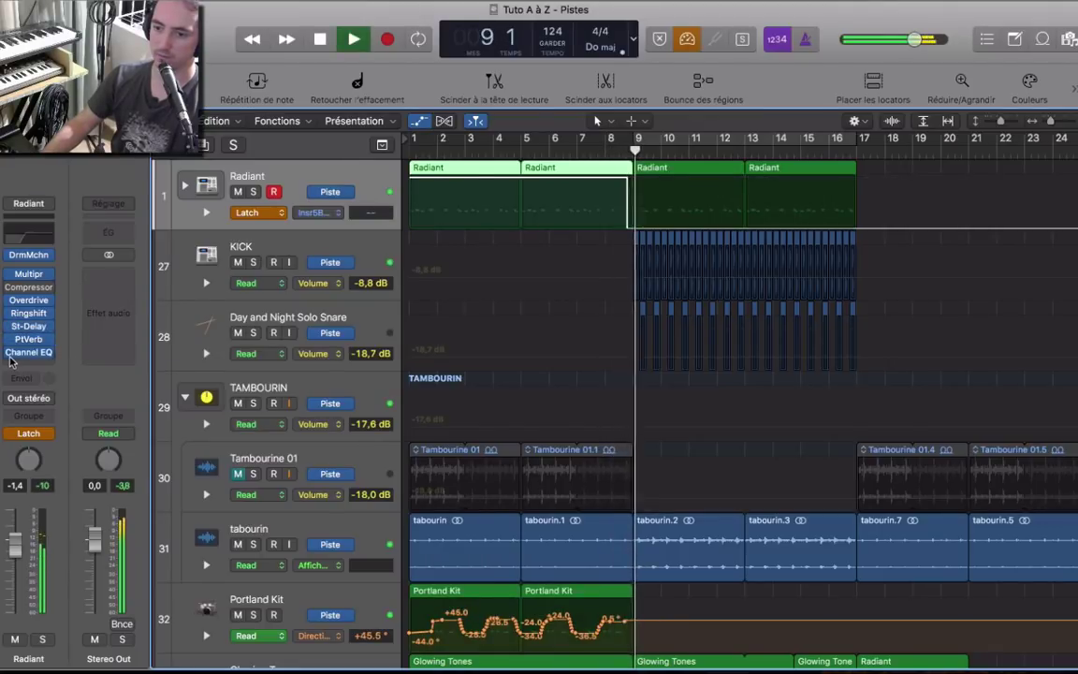
pyautogui.press('space')
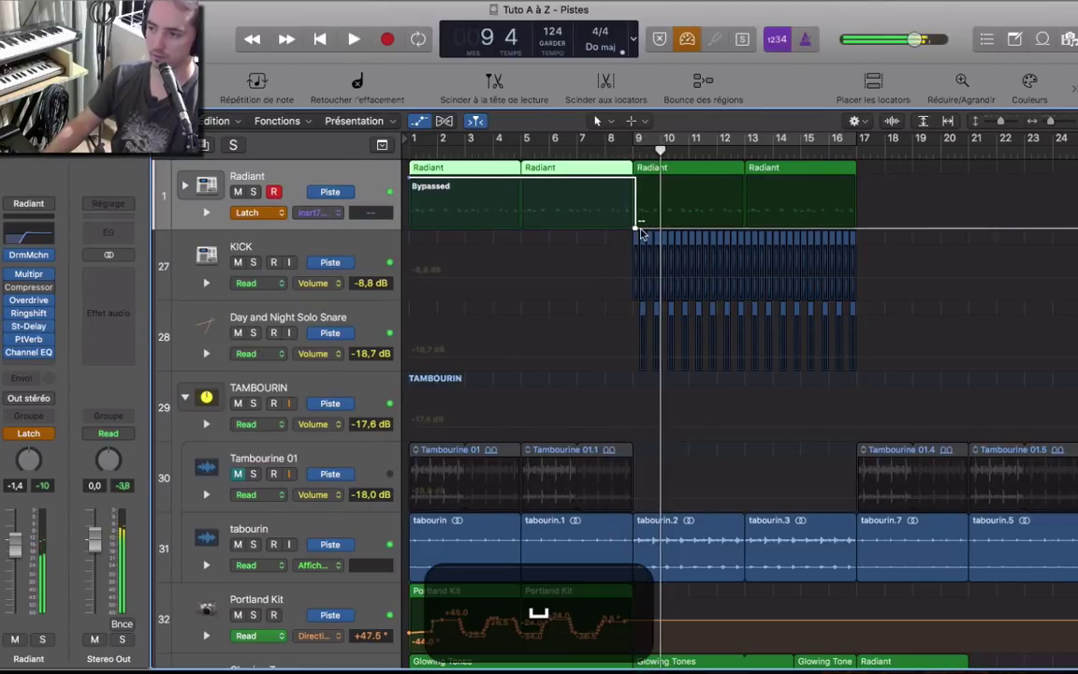
# Set the Radiant track's automation mode to Read and align the Channel EQ bypass automation point exactly with the start of bar 9.
pyautogui.click(264, 213)
pyautogui.click(248, 183)
pyautogui.scroll(5, 718, 251)
pyautogui.scroll(-3, 633, 212)
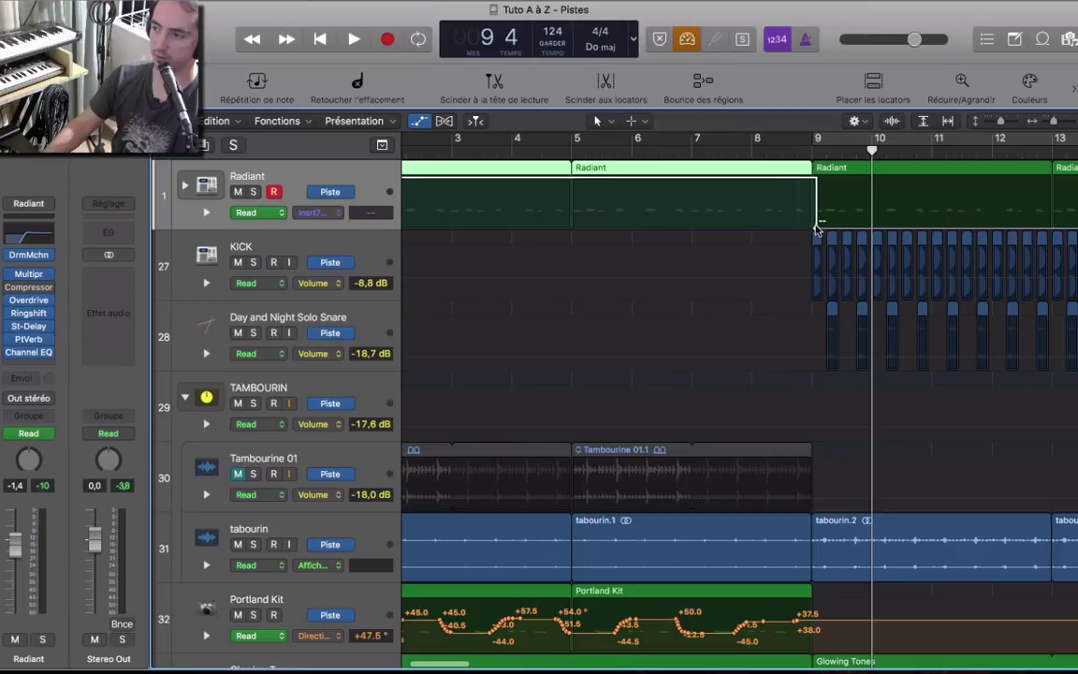
pyautogui.scroll(6, 813, 231)
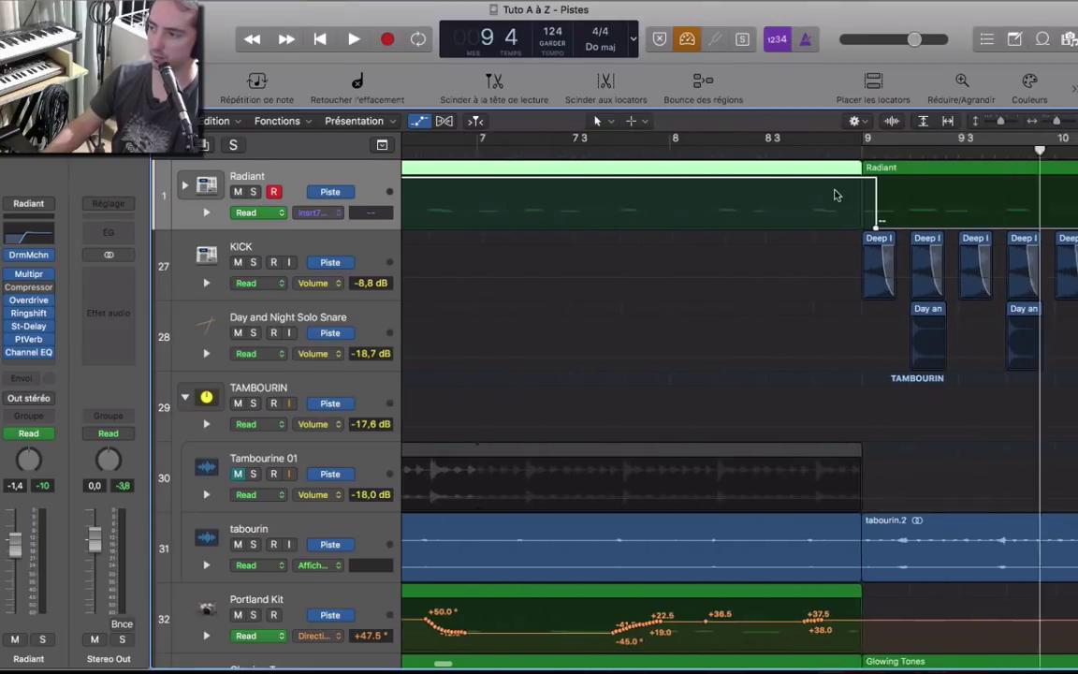
pyautogui.scroll(-4, 711, 223)
pyautogui.scroll(4, 708, 222)
pyautogui.moveTo(708, 225); pyautogui.dragTo(703, 226)
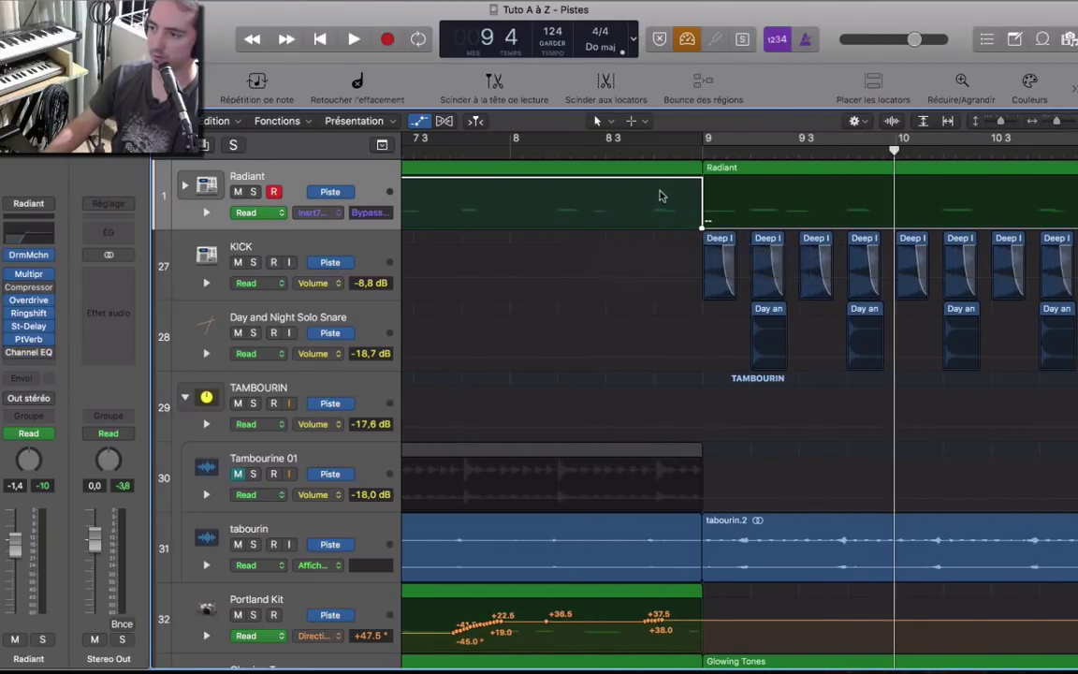
# Display Radiant's St-Delay bypass automation and move its end point to the start of bar 9.
pyautogui.click(296, 213)
pyautogui.click(299, 196)
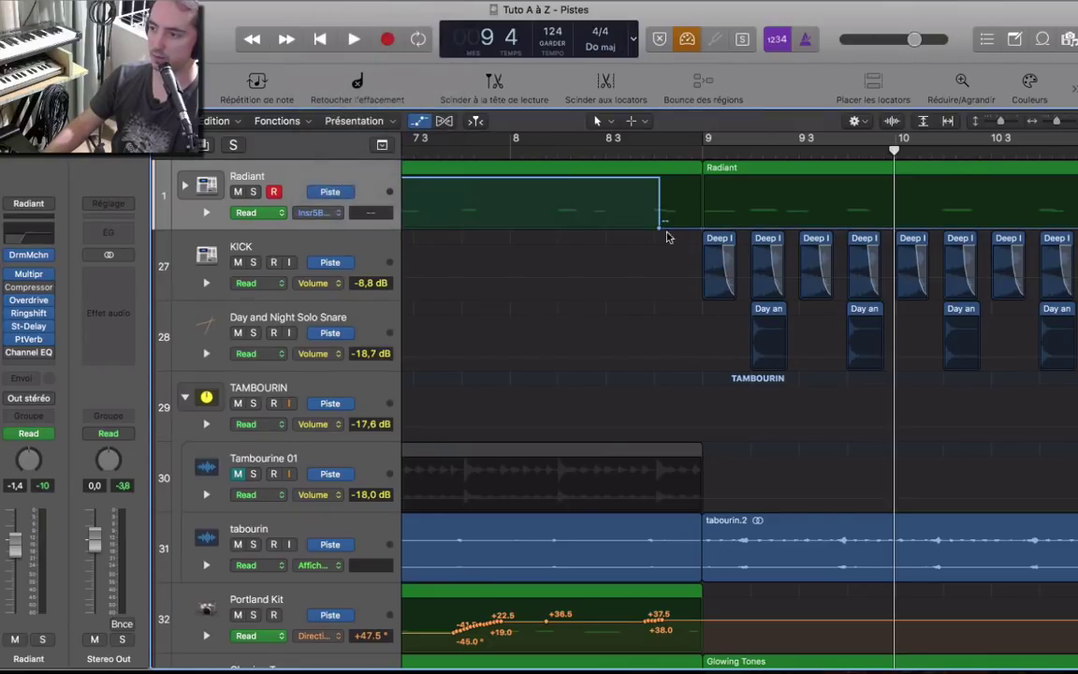
pyautogui.moveTo(662, 232); pyautogui.dragTo(703, 229)
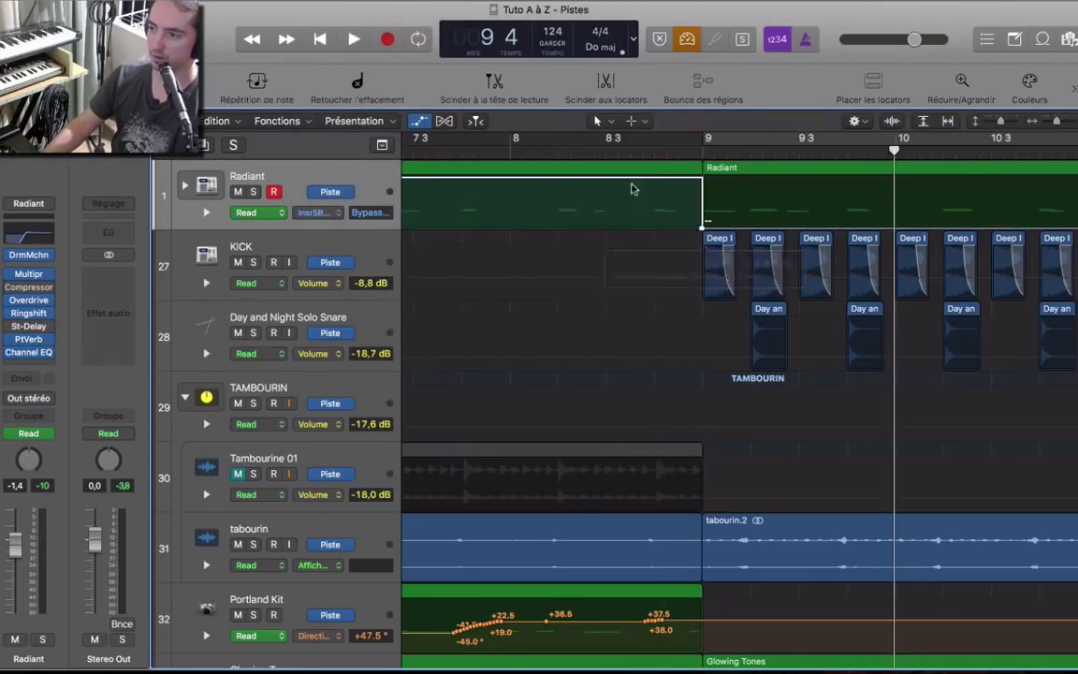
# Play the project from bar 1 past bar 9 to check the bypass automation, and hide track automation.
pyautogui.scroll(-3, 528, 164)
pyautogui.scroll(-5, 529, 164)
pyautogui.press('Return')
pyautogui.press('space')
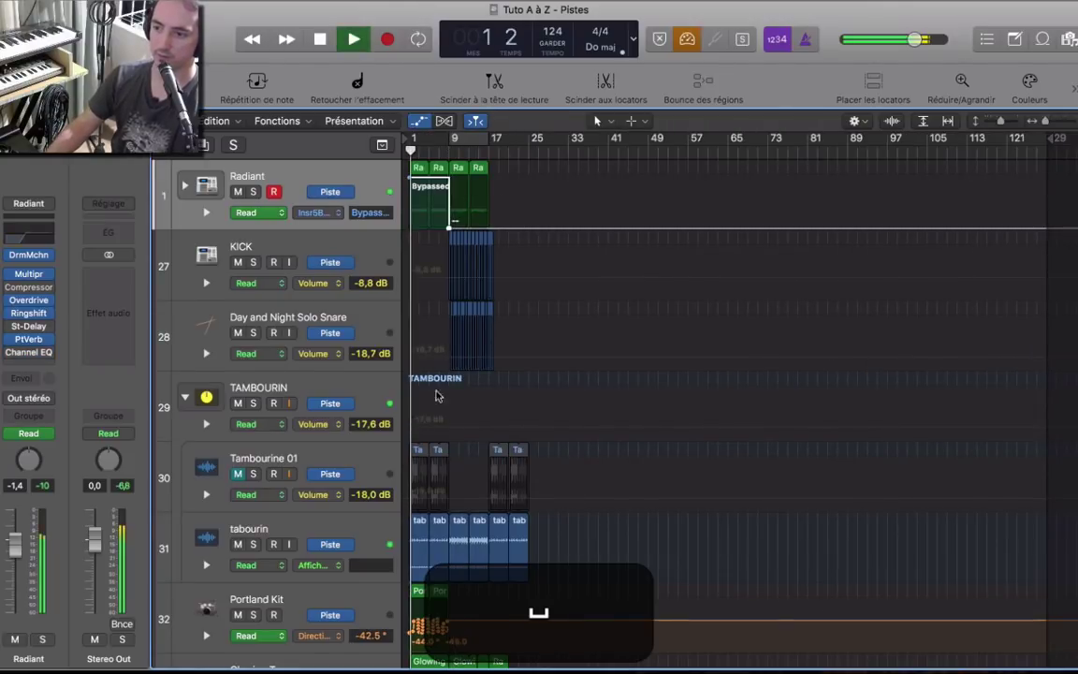
pyautogui.press('a')
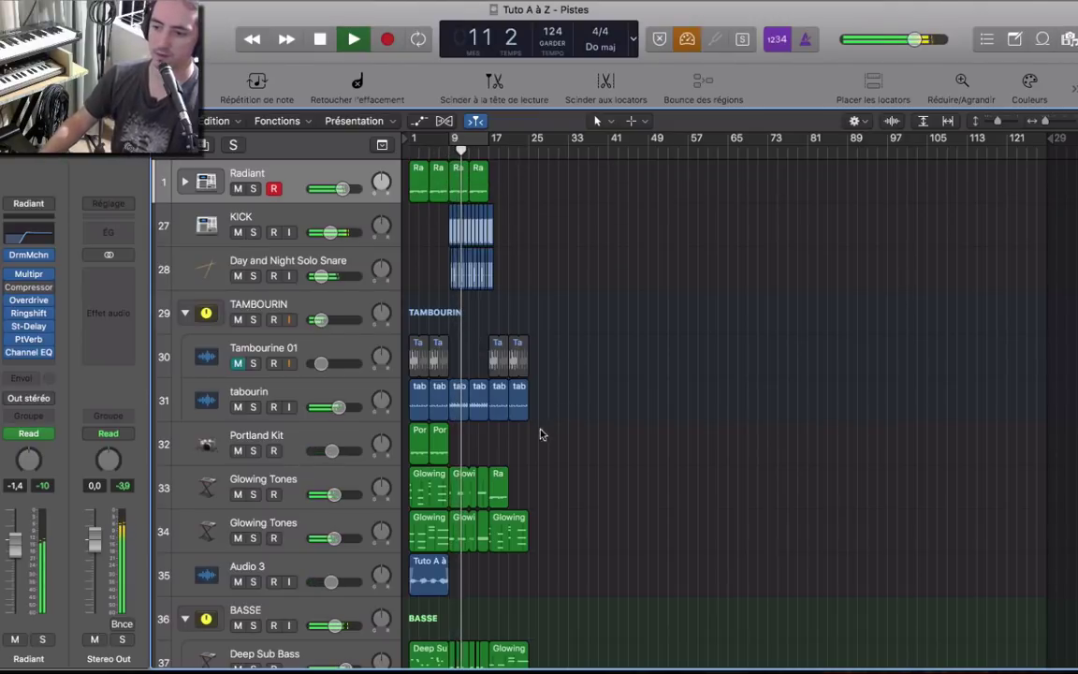
pyautogui.press('space')
# Add a Compressor to the first Glowing Tones track with KICK (Audio 8) as its side-chain source, and start playback.
pyautogui.click(283, 481)
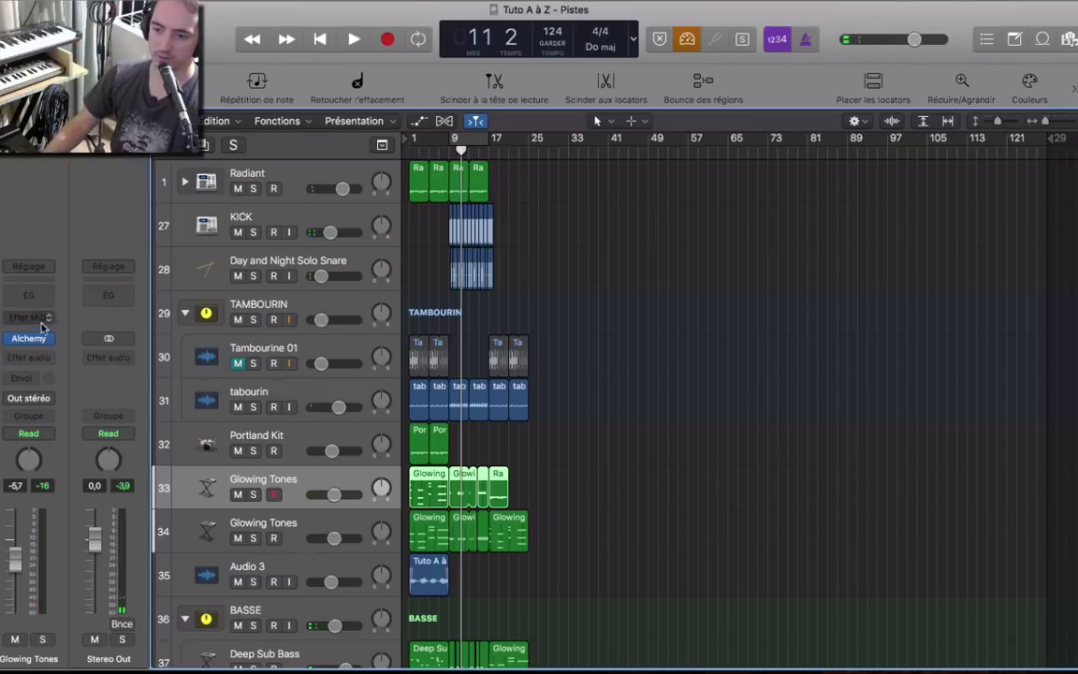
pyautogui.click(33, 357)
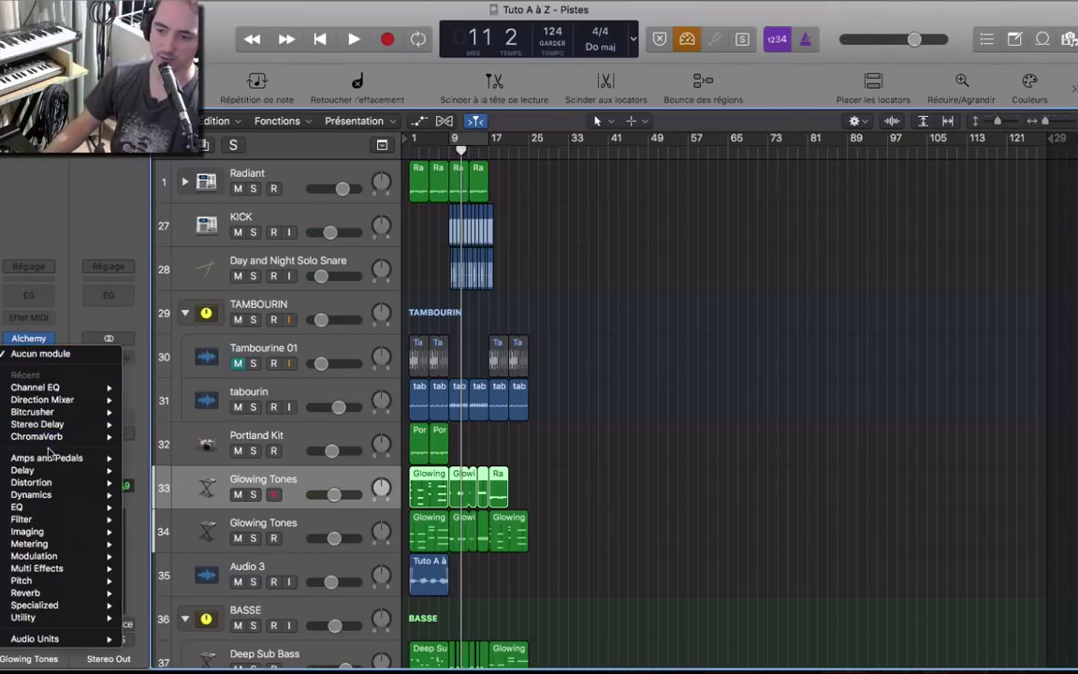
pyautogui.click(195, 510)
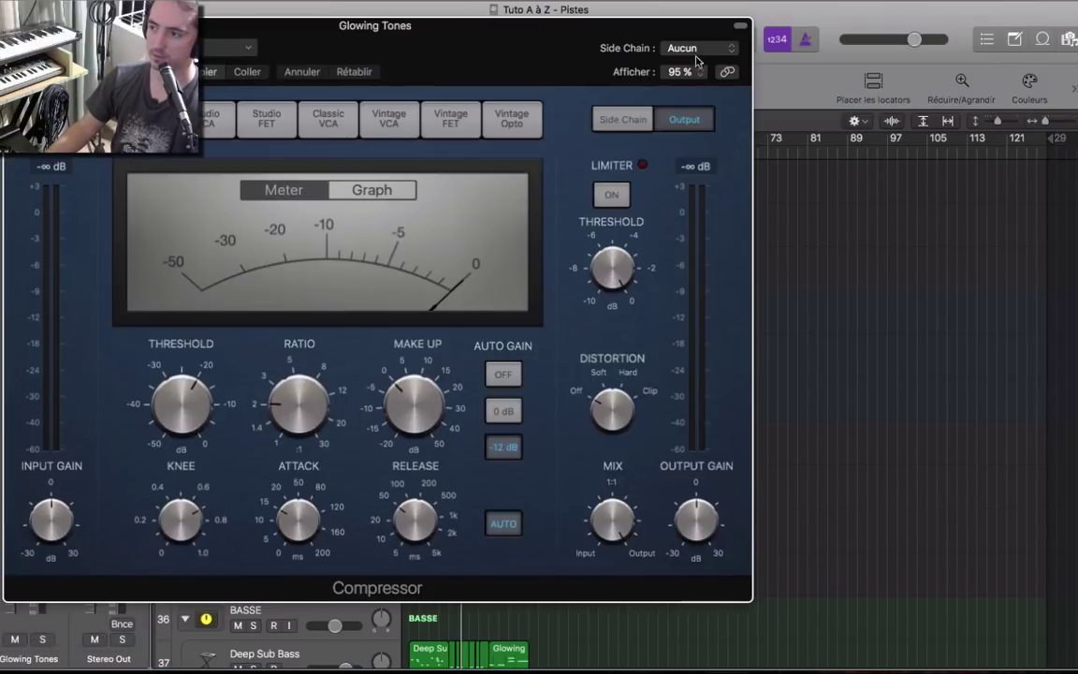
pyautogui.click(697, 48)
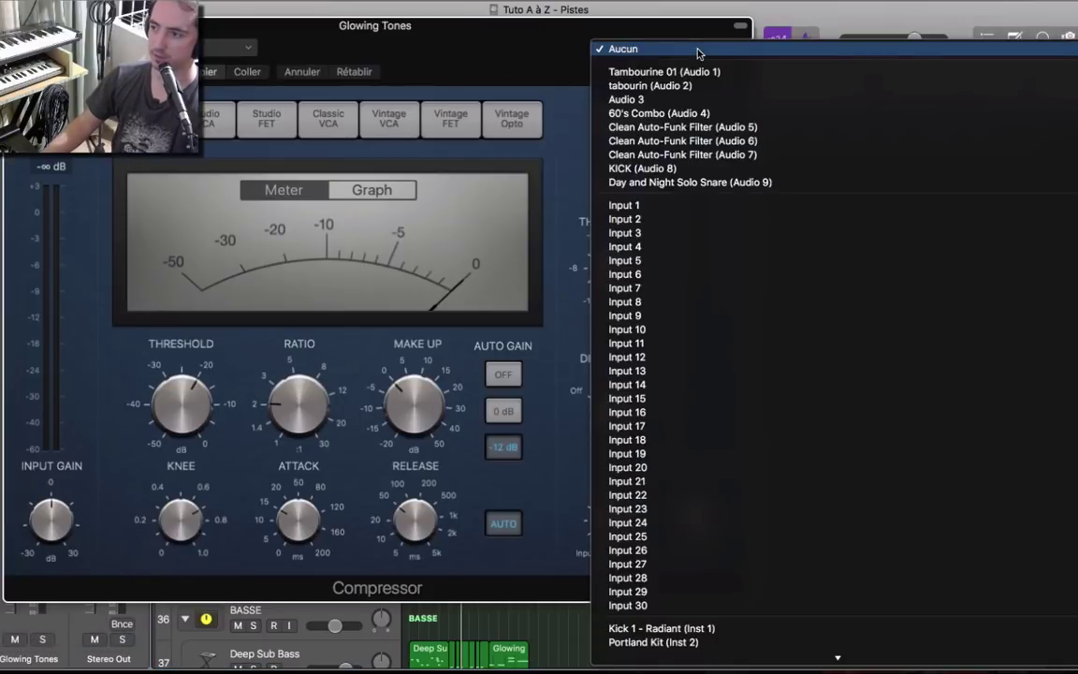
pyautogui.click(640, 169)
pyautogui.press('space')
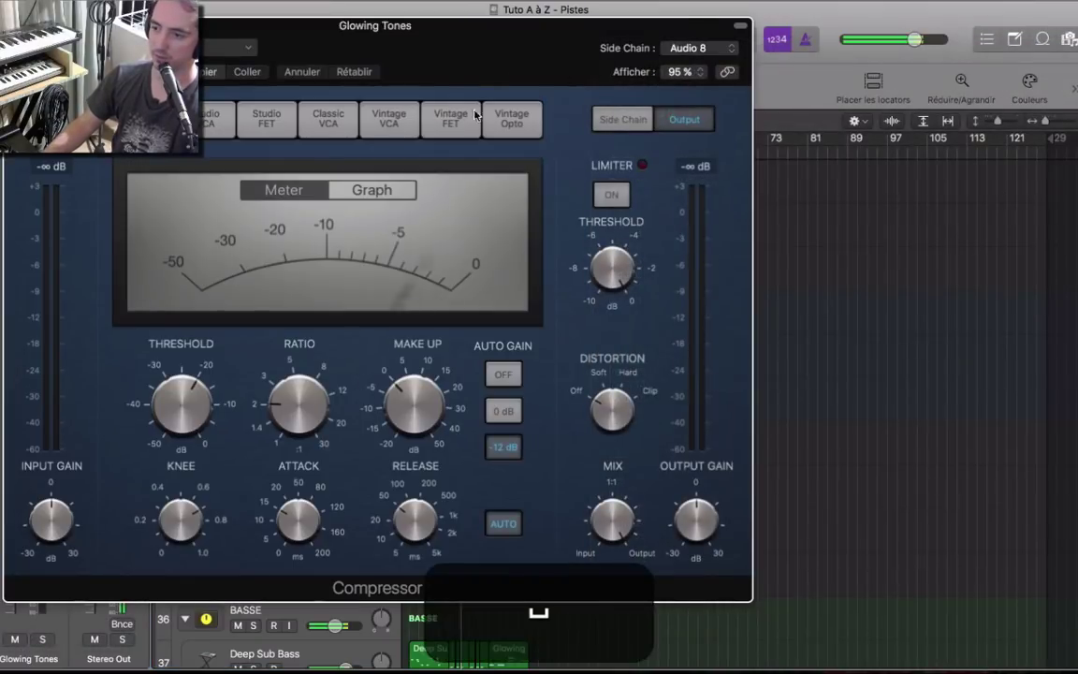
# Switch the compressor to Studio FET, set a ratio of about 5:1 and a threshold of about -10 dB, and adjust the attack.
pyautogui.moveTo(472, 56); pyautogui.dragTo(741, 75)
pyautogui.click(547, 160)
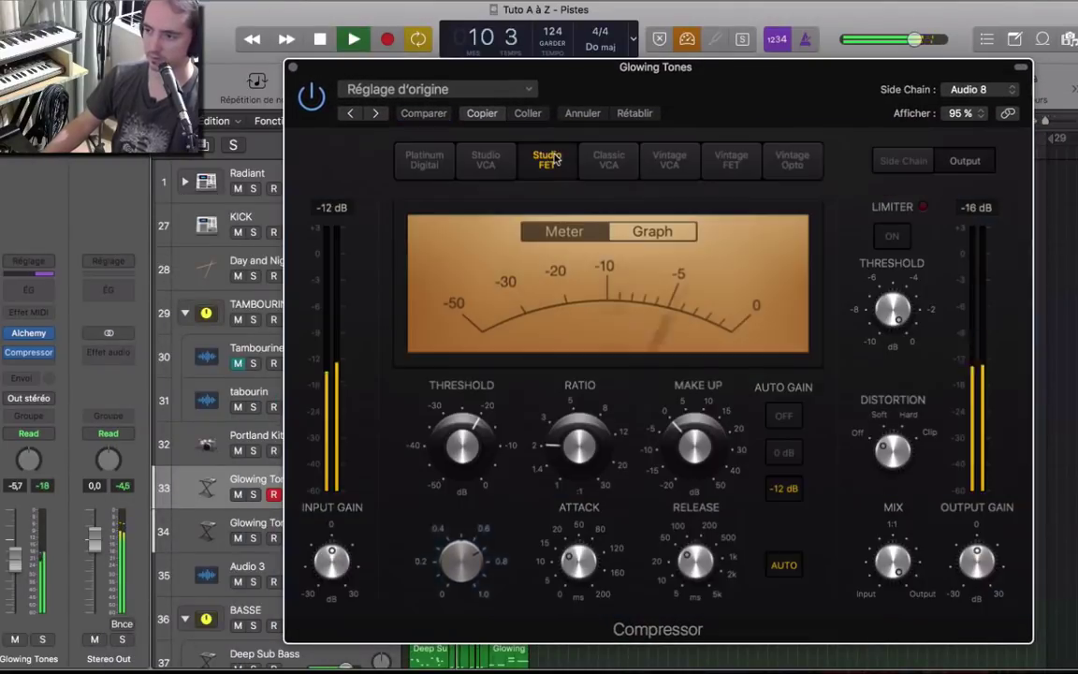
pyautogui.moveTo(578, 440); pyautogui.dragTo(562, 400)
pyautogui.moveTo(461, 441); pyautogui.dragTo(458, 403)
pyautogui.moveTo(578, 562); pyautogui.dragTo(567, 577)
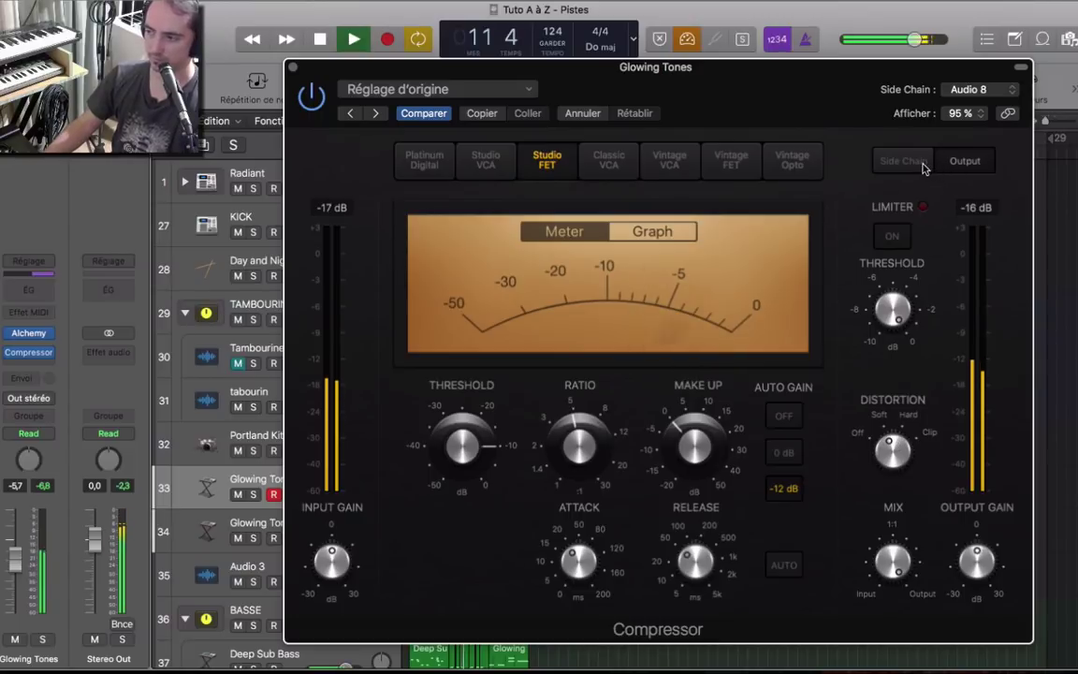
# Solo the Glowing Tones, KICK and BASSE tracks to hear the side-chain compression in isolation.
pyautogui.click(42, 639)
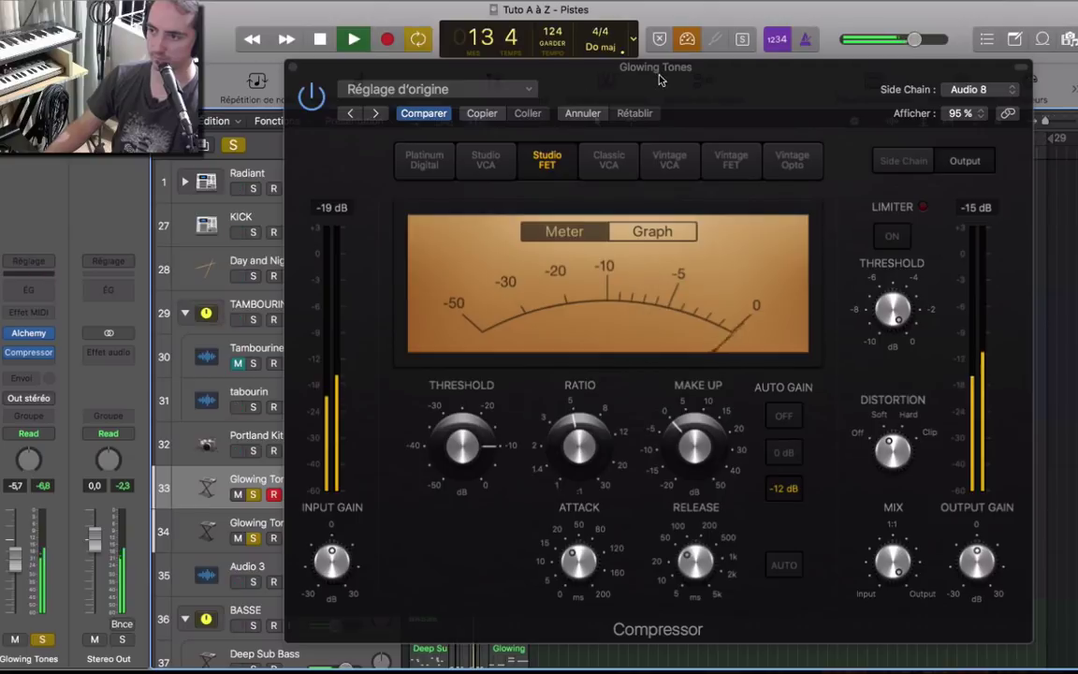
pyautogui.moveTo(659, 81); pyautogui.dragTo(974, 96)
pyautogui.click(254, 233)
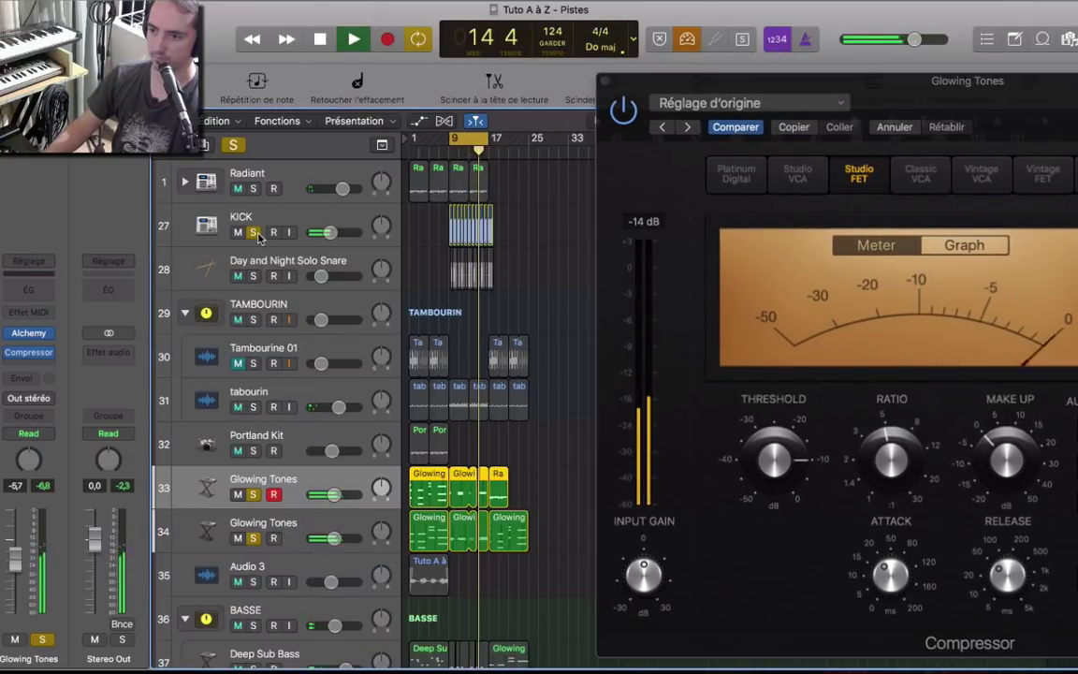
pyautogui.scroll(-1, 271, 533)
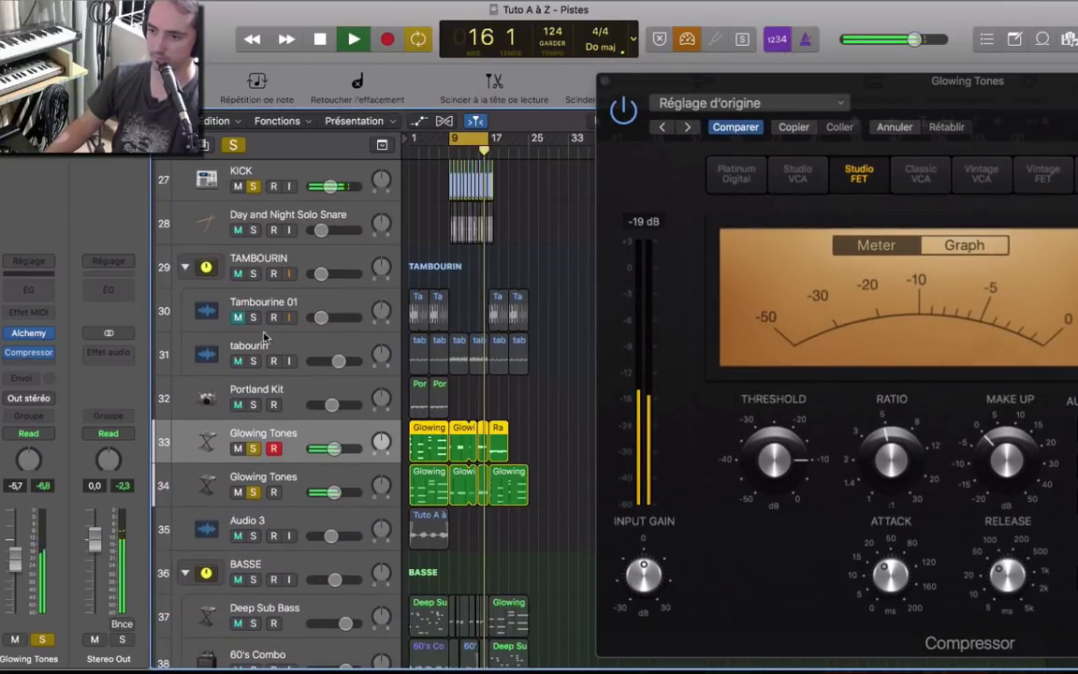
pyautogui.click(252, 580)
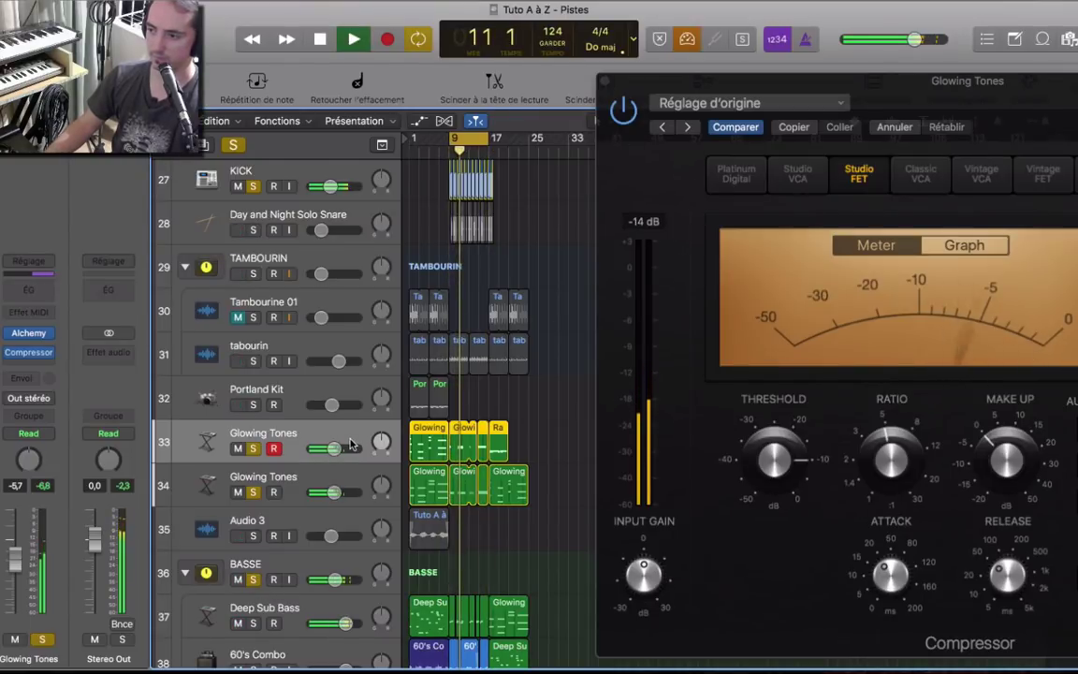
# Lower the compressor's threshold slightly, set the attack to about 50 ms and set the ratio to 2.5:1.
pyautogui.moveTo(760, 480); pyautogui.dragTo(770, 446)
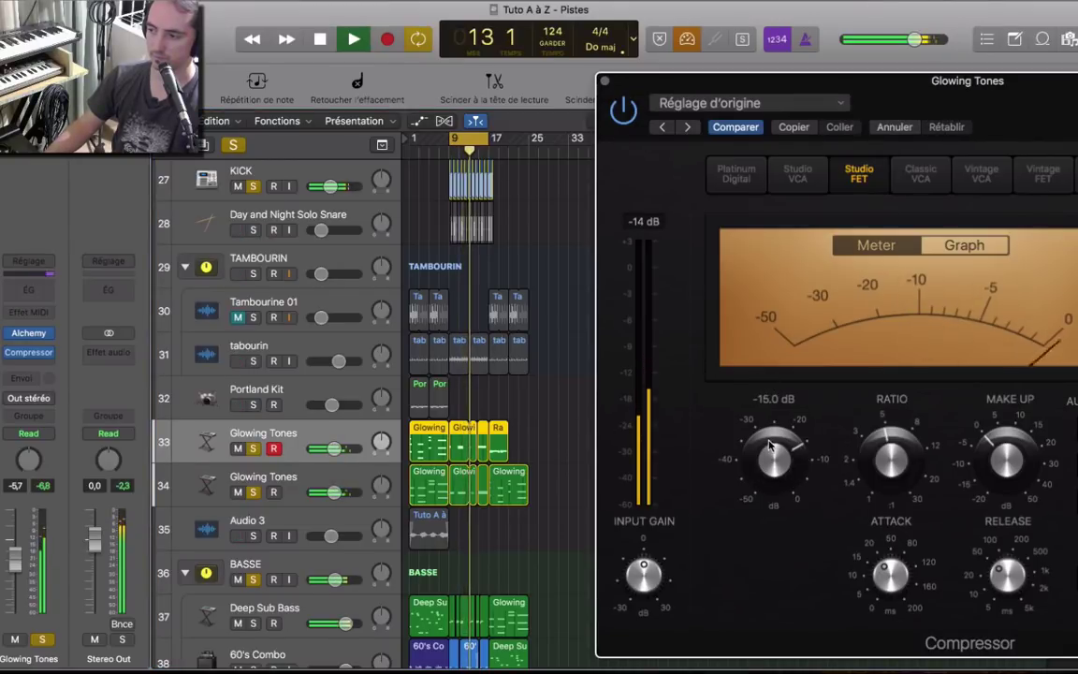
pyautogui.moveTo(898, 578)
pyautogui.moveTo(899, 578)
pyautogui.mouseDown()
pyautogui.moveTo(872, 617)
pyautogui.moveTo(884, 561)
pyautogui.mouseUp()
pyautogui.moveTo(887, 463); pyautogui.dragTo(867, 489)
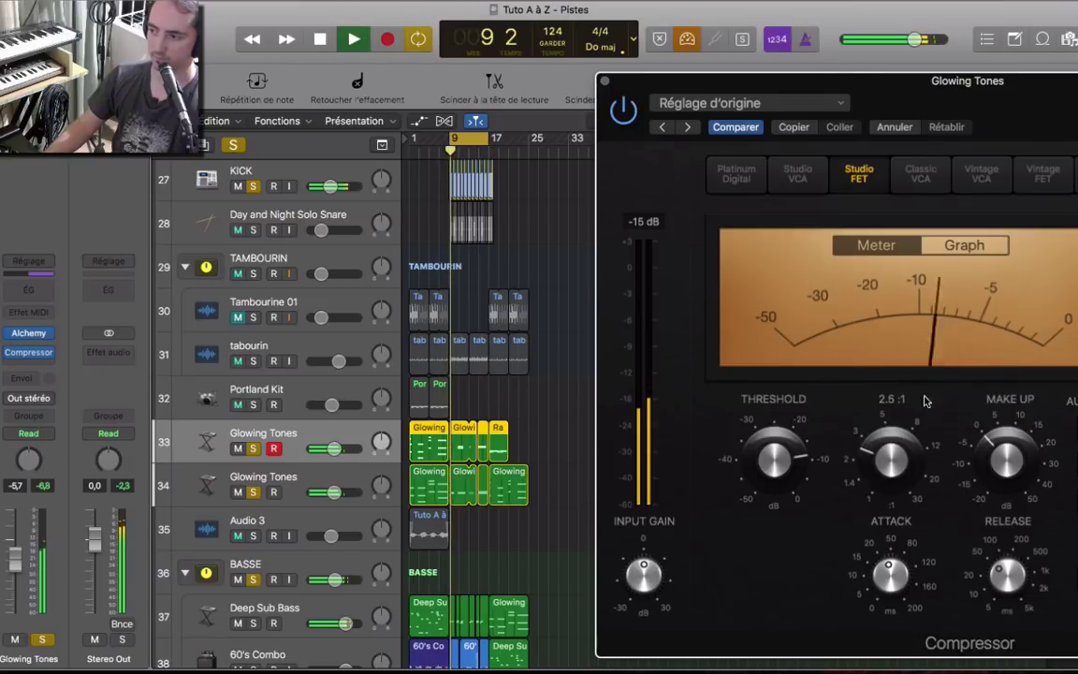
# Show the compressor's gain reduction as a graph and raise the threshold to about -6 dB.
pyautogui.click(954, 244)
pyautogui.moveTo(963, 126); pyautogui.dragTo(623, 128)
pyautogui.moveTo(435, 456); pyautogui.dragTo(442, 399)
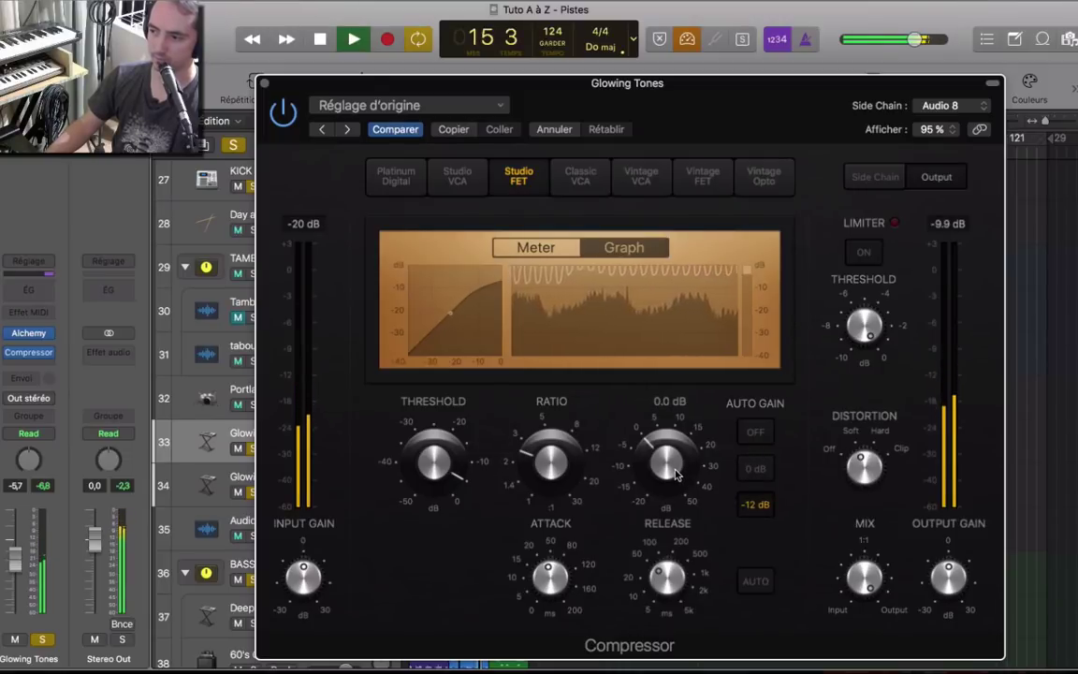
# Try a make-up gain of 3 dB on the compressor, reset it to 0 dB and stop playback.
pyautogui.moveTo(675, 466); pyautogui.dragTo(676, 458)
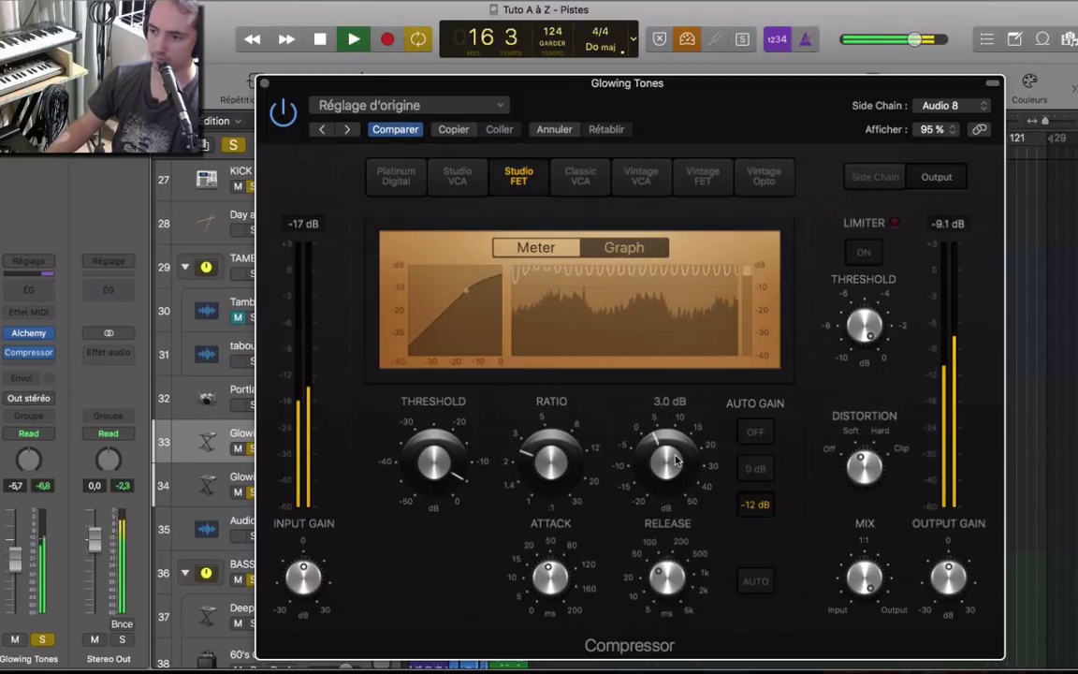
pyautogui.keyDown('alt'); pyautogui.click(675, 458); pyautogui.keyUp('alt')
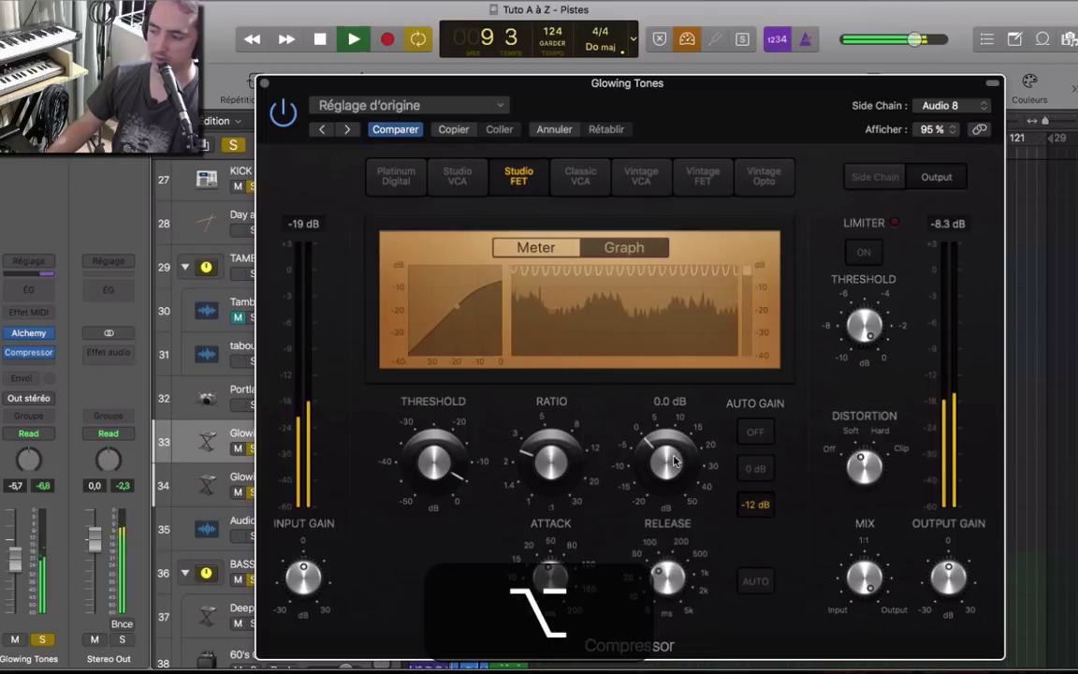
pyautogui.press('space')
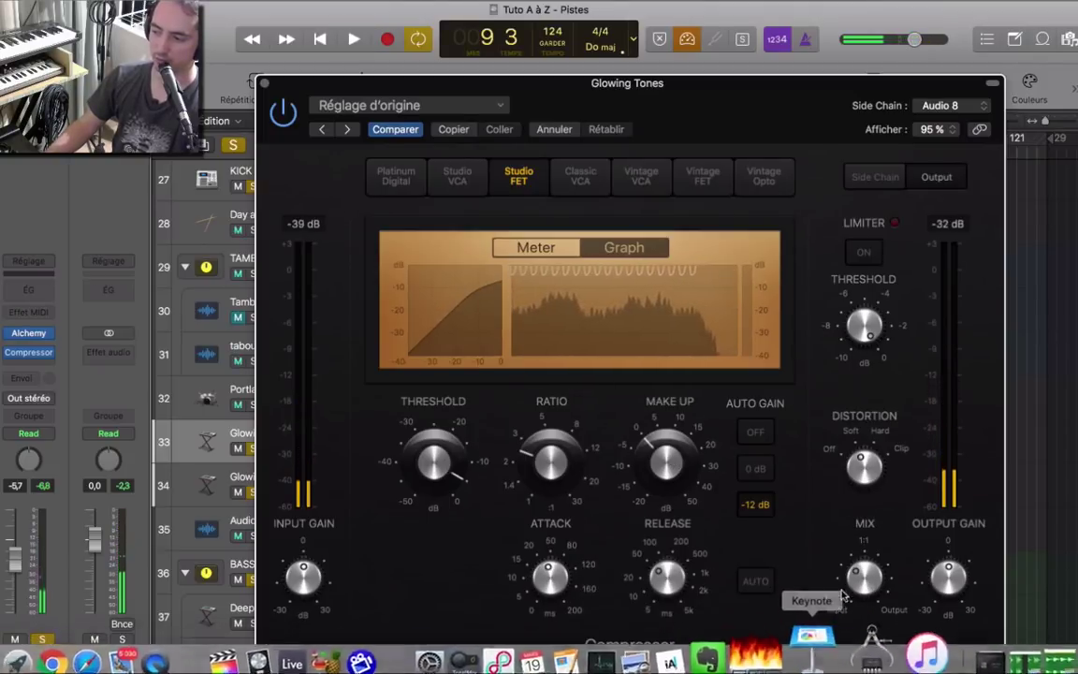
# Set the compressor's mix to 64.5 % and its attack to about 10 ms while listening, and close the plug-in.
pyautogui.moveTo(840, 597); pyautogui.dragTo(836, 659)
pyautogui.press('space')
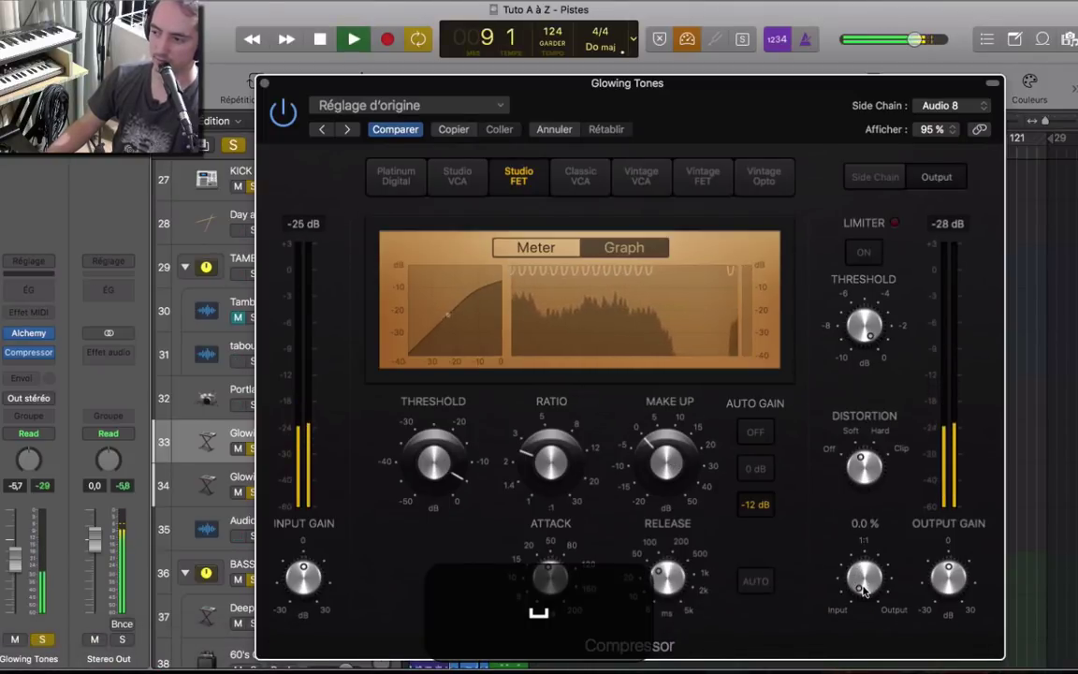
pyautogui.moveTo(861, 563); pyautogui.dragTo(853, 538)
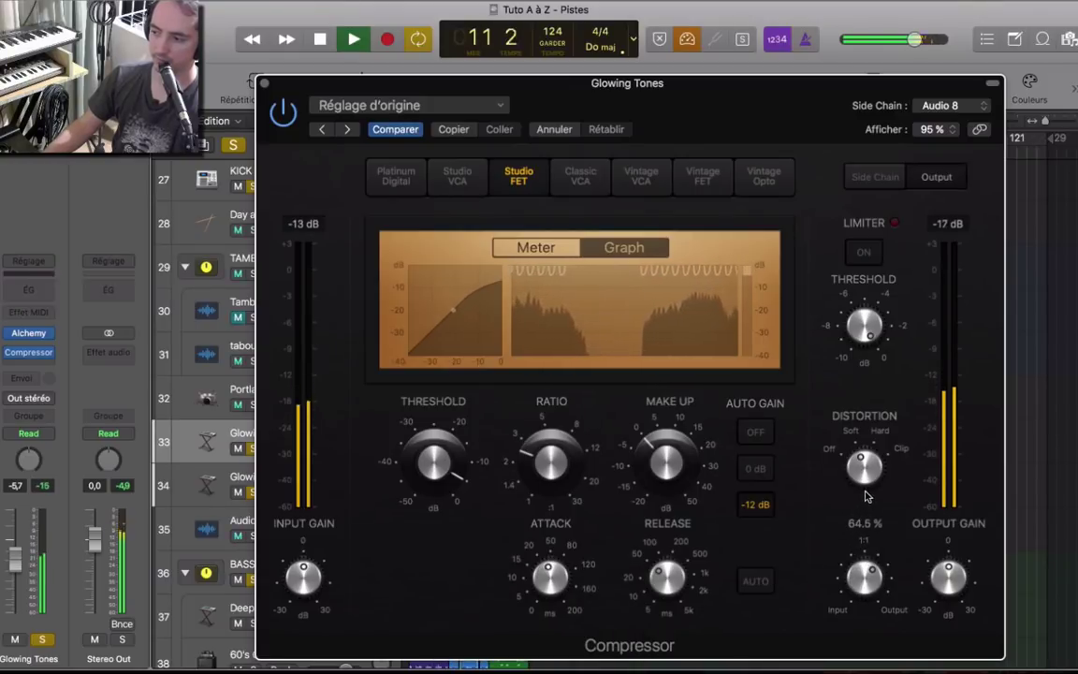
pyautogui.moveTo(552, 582); pyautogui.dragTo(541, 606)
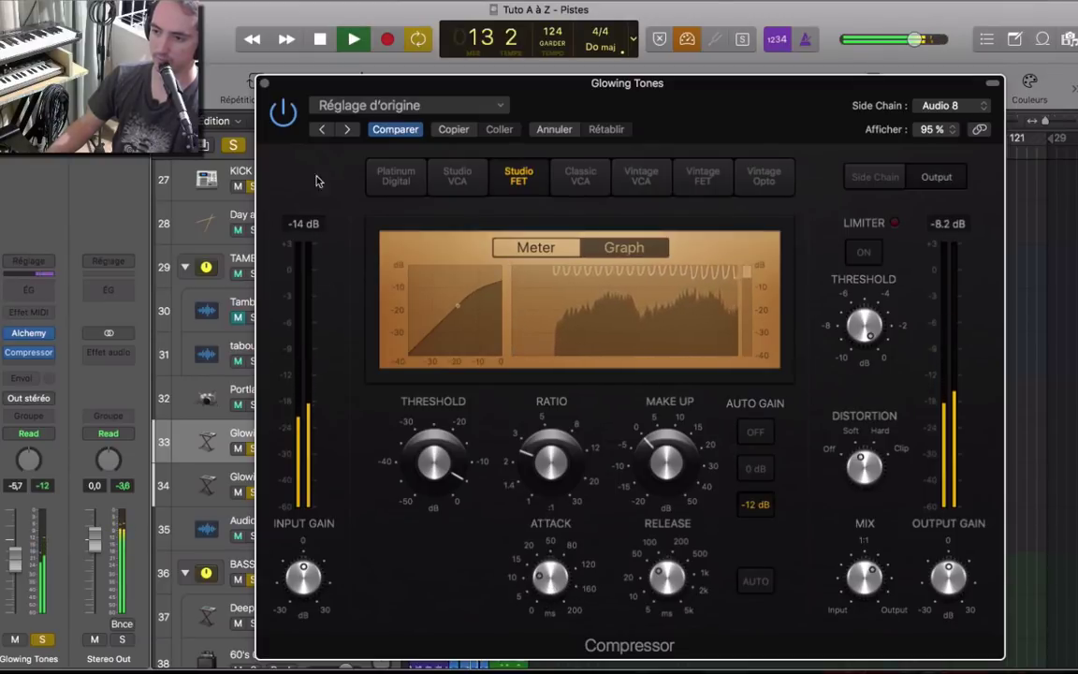
pyautogui.press('space')
pyautogui.click(264, 84)
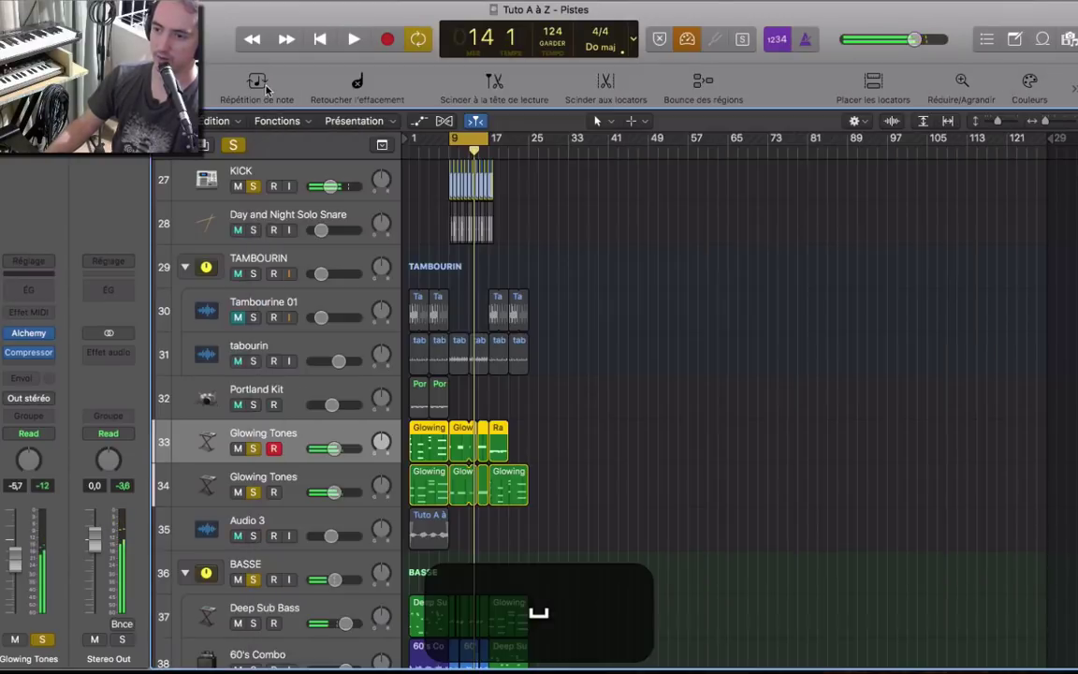
# Clear the soloed tracks, zoom in on the GUIT region in bars 9 to 16 and play the section.
pyautogui.scroll(-5, 482, 524)
pyautogui.click(482, 601)
pyautogui.press('space')
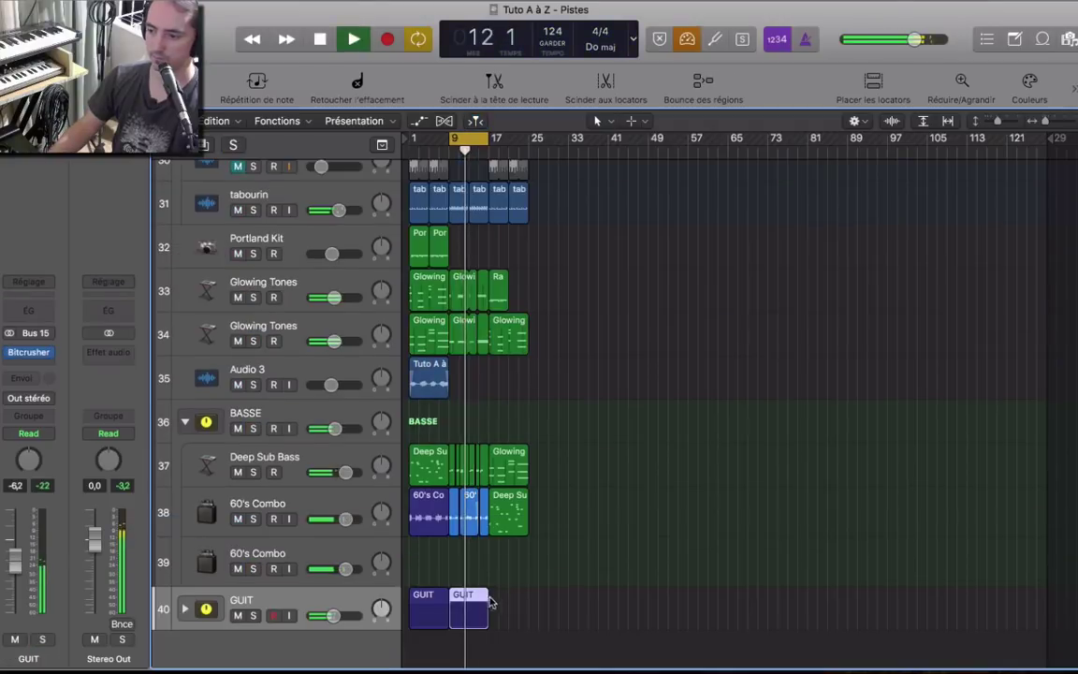
pyautogui.press('z')
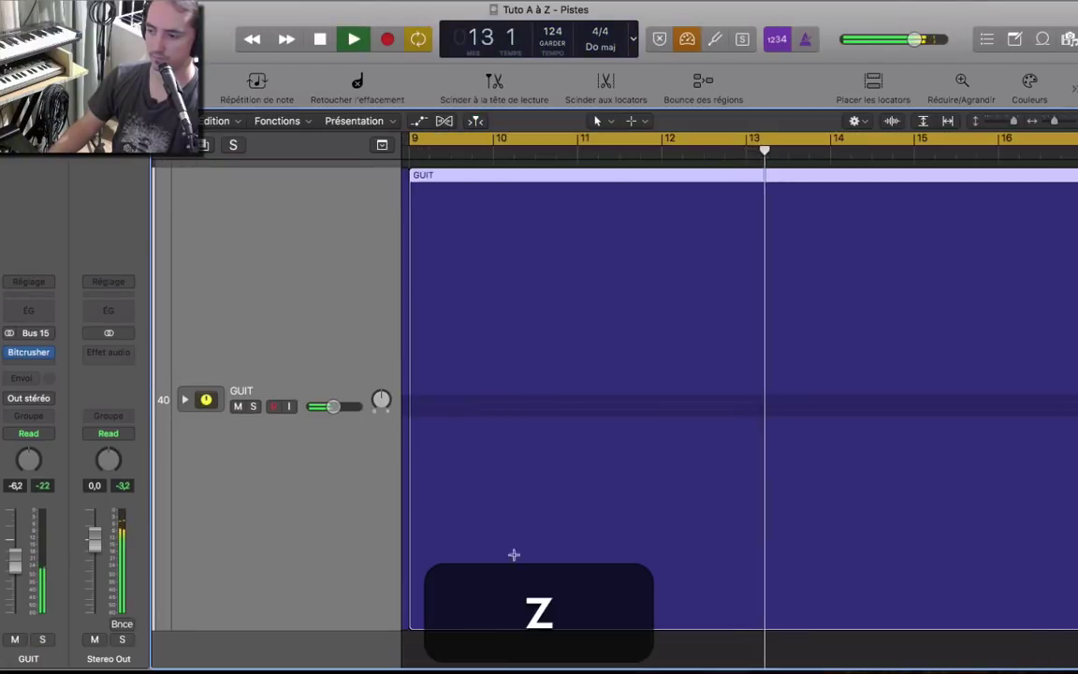
pyautogui.press('space')
pyautogui.press('space')
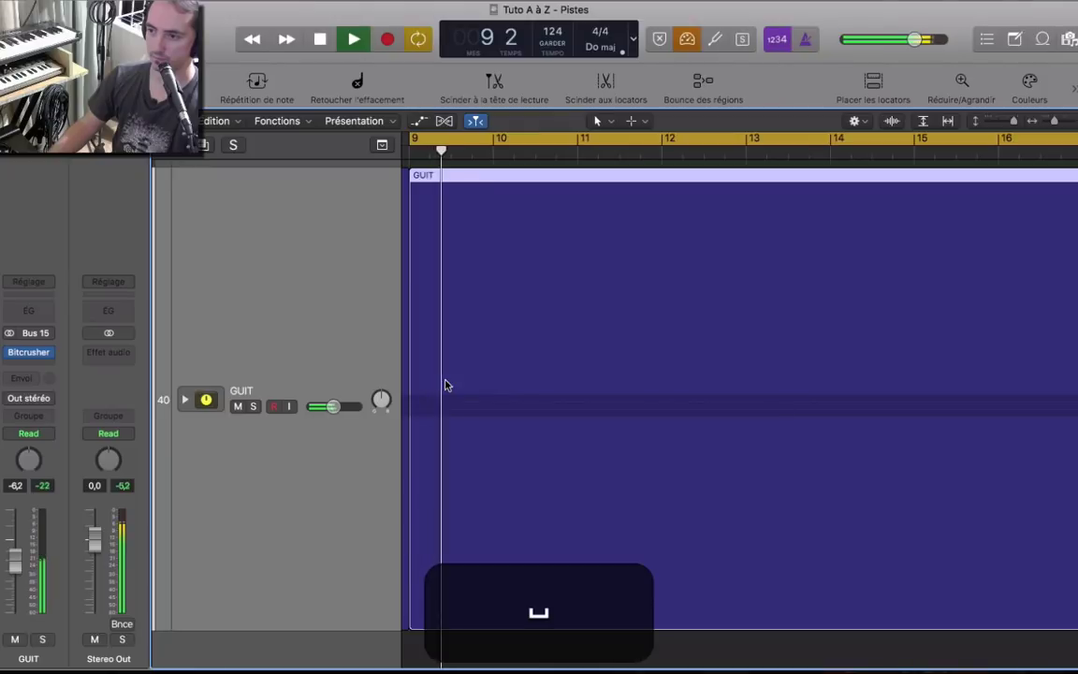
# Split the GUIT region near beat 3 of bar 9 and again at position 9 3 3 1, then mute the short slice between the cuts.
pyautogui.press('space')
pyautogui.click(446, 432)
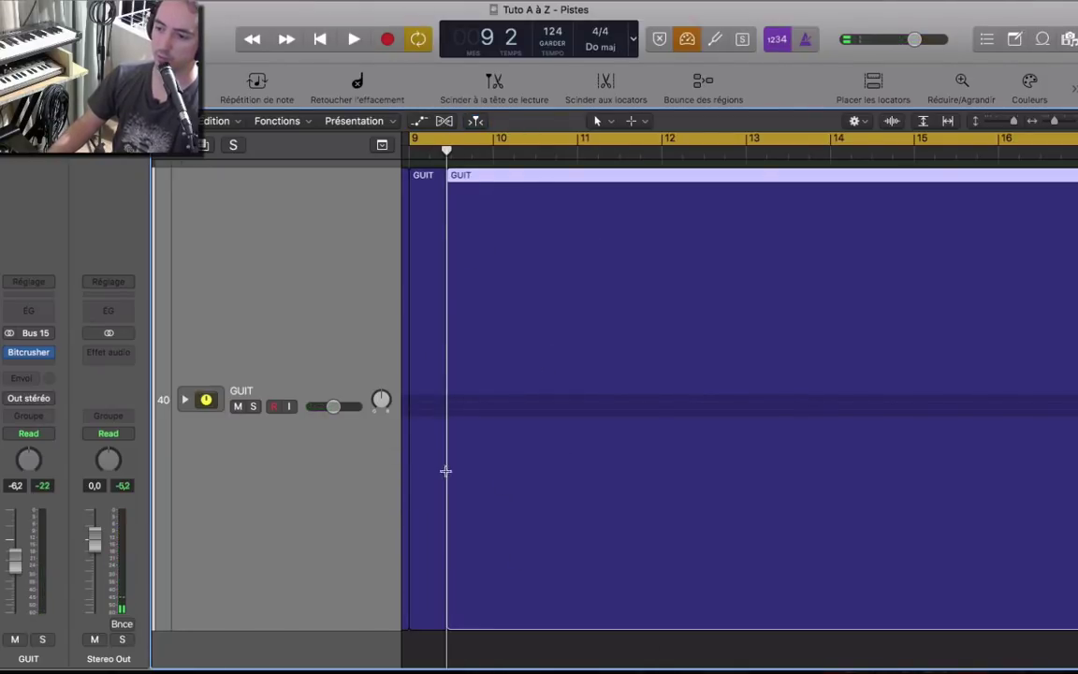
pyautogui.press('Down')
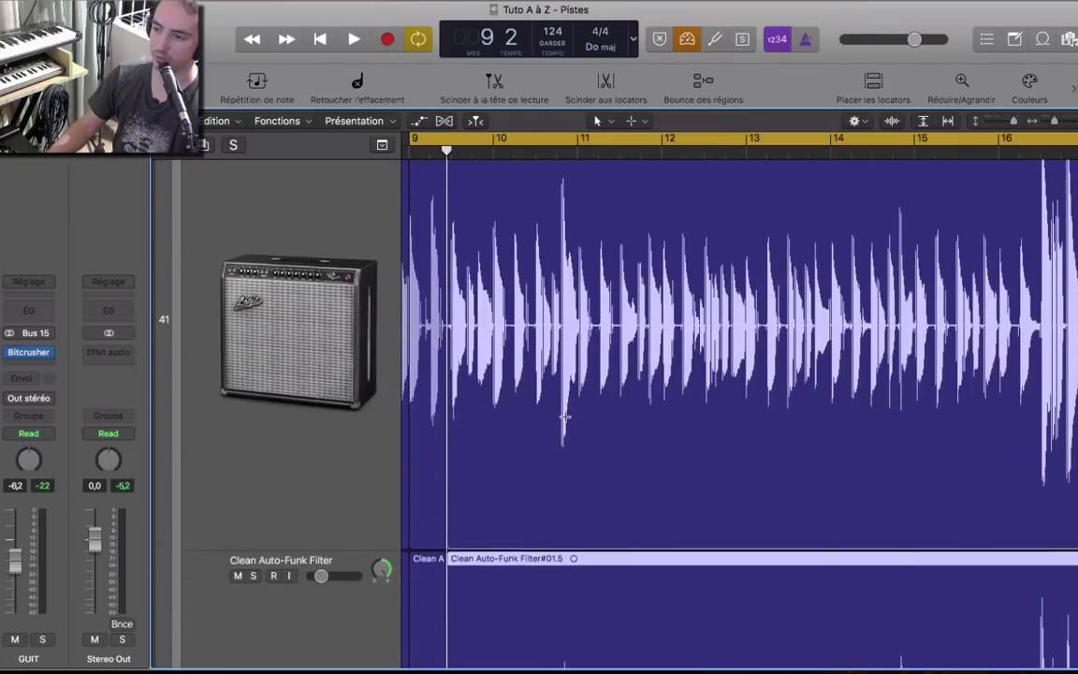
pyautogui.press('Up')
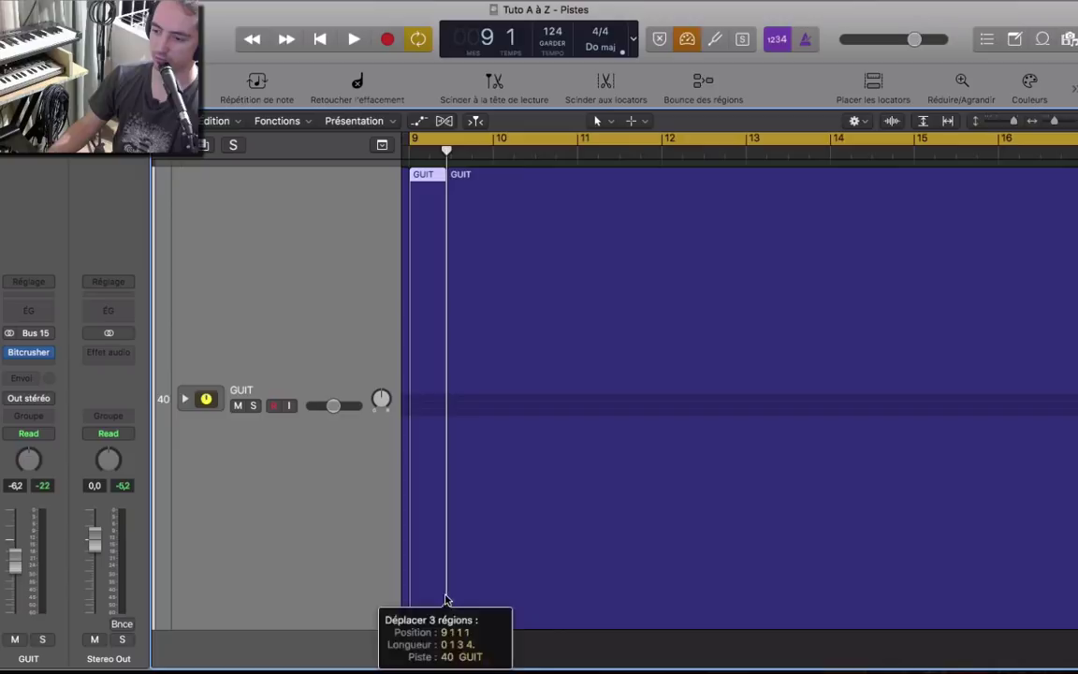
pyautogui.keyDown('super'); pyautogui.click(464, 586); pyautogui.keyUp('super')
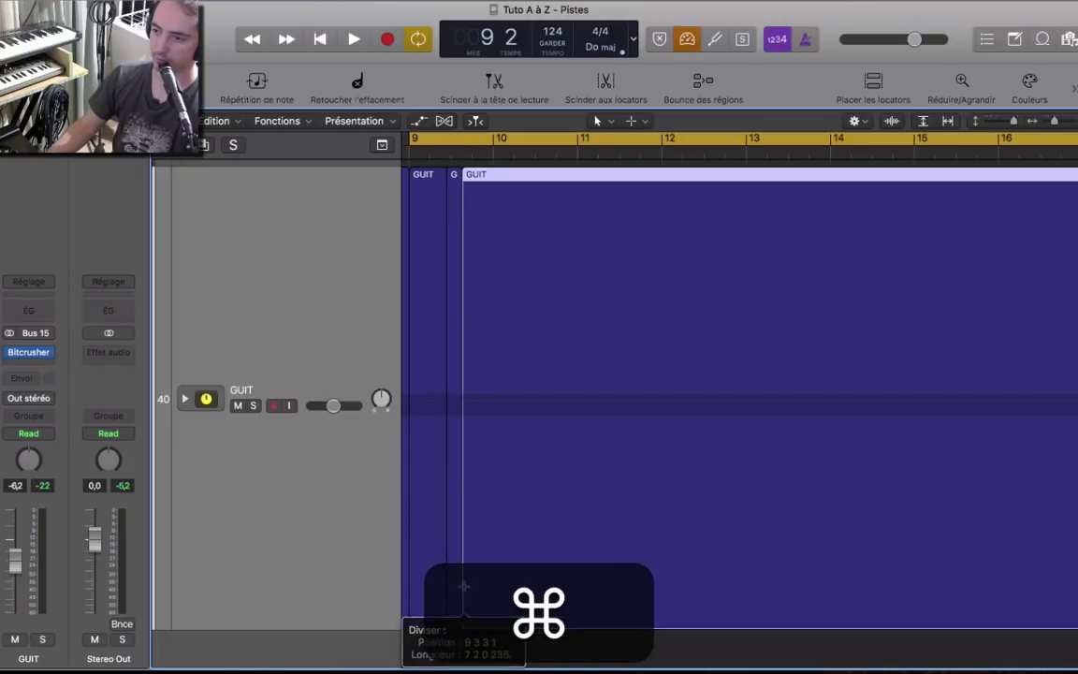
pyautogui.click(453, 344)
pyautogui.hotkey('ctrl', 'm')
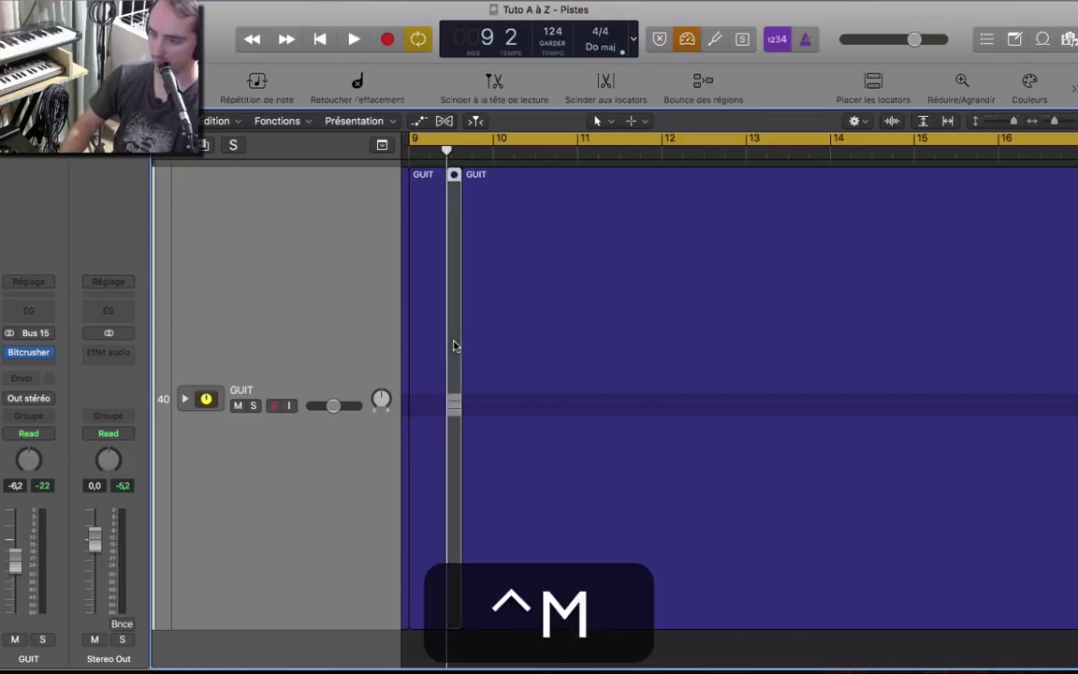
# Split the GUIT region at bars 10 and 11, and cut bar 10 into three slices.
pyautogui.keyDown('super'); pyautogui.click(493, 305); pyautogui.keyUp('super')
pyautogui.keyDown('super'); pyautogui.click(576, 293); pyautogui.keyUp('super')
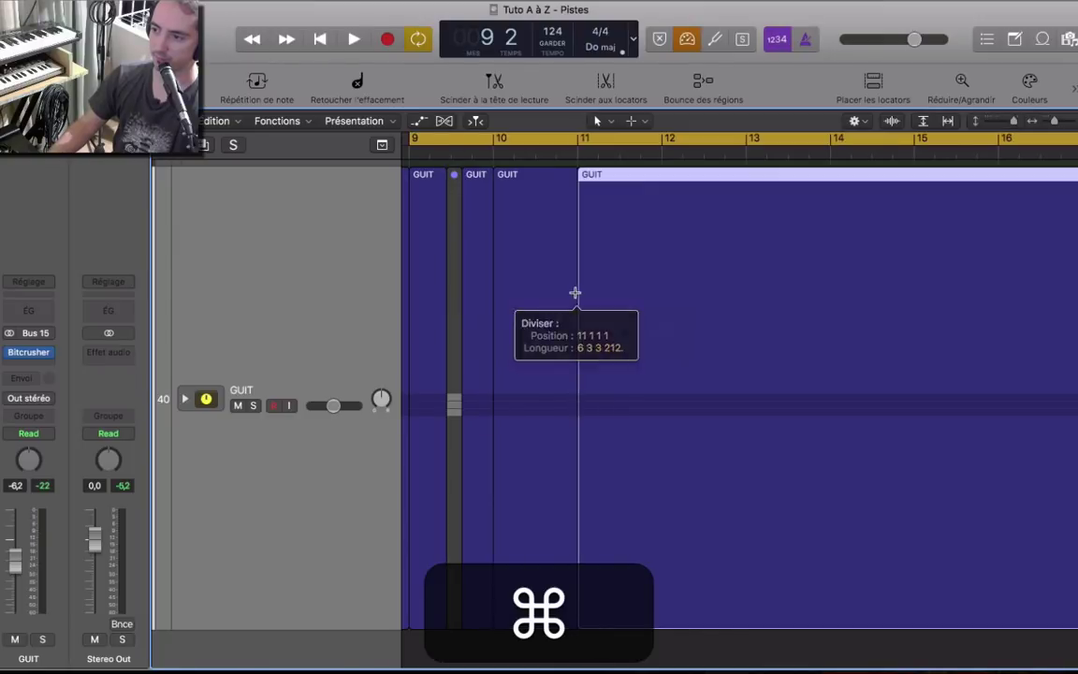
pyautogui.keyDown('super'); pyautogui.click(521, 293); pyautogui.keyUp('super')
pyautogui.keyDown('super'); pyautogui.click(541, 291); pyautogui.keyUp('super')
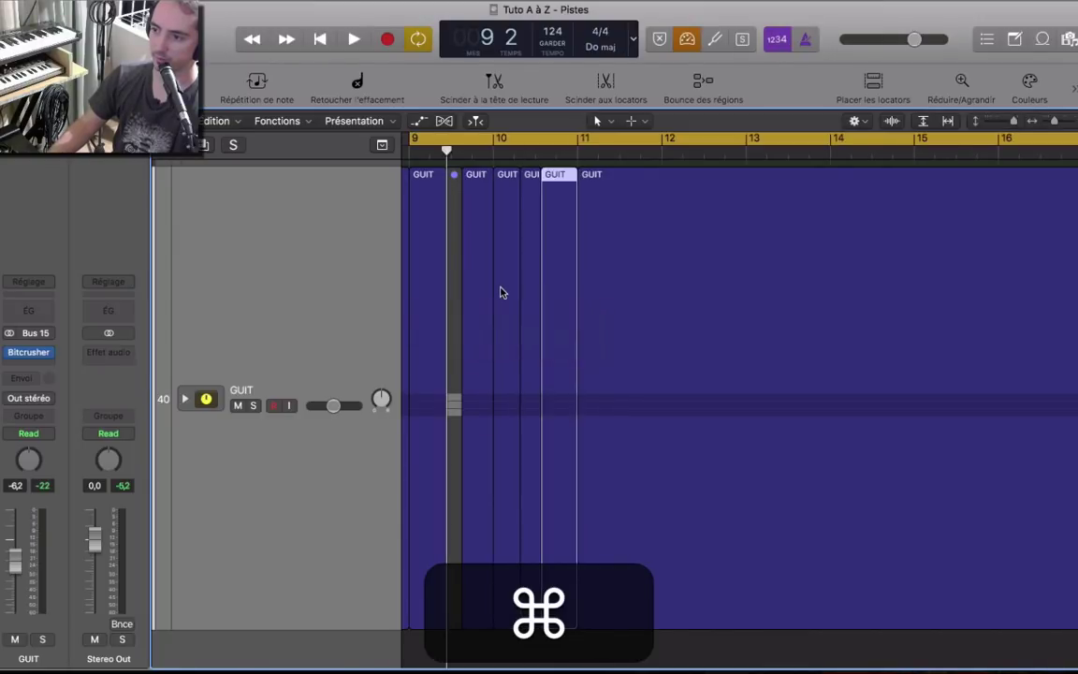
# Mute the first and last GUIT slices of bar 10 while playing the section.
pyautogui.click(501, 293)
pyautogui.hotkey('ctrl', 'm')
pyautogui.press('space')
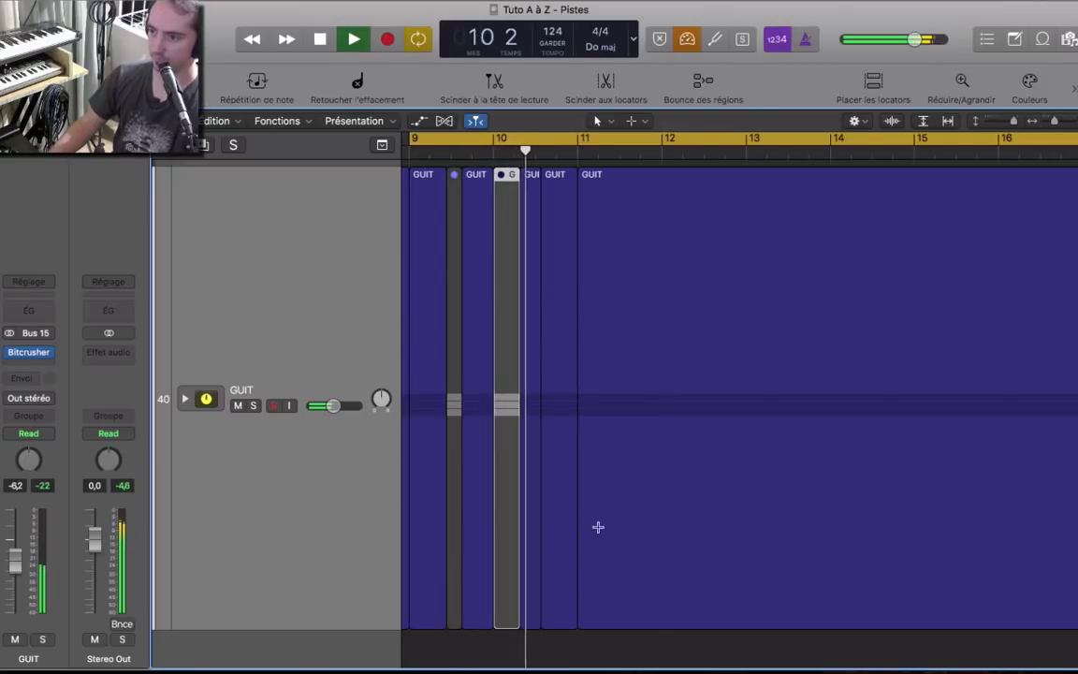
pyautogui.click(571, 403)
pyautogui.hotkey('ctrl', 'm')
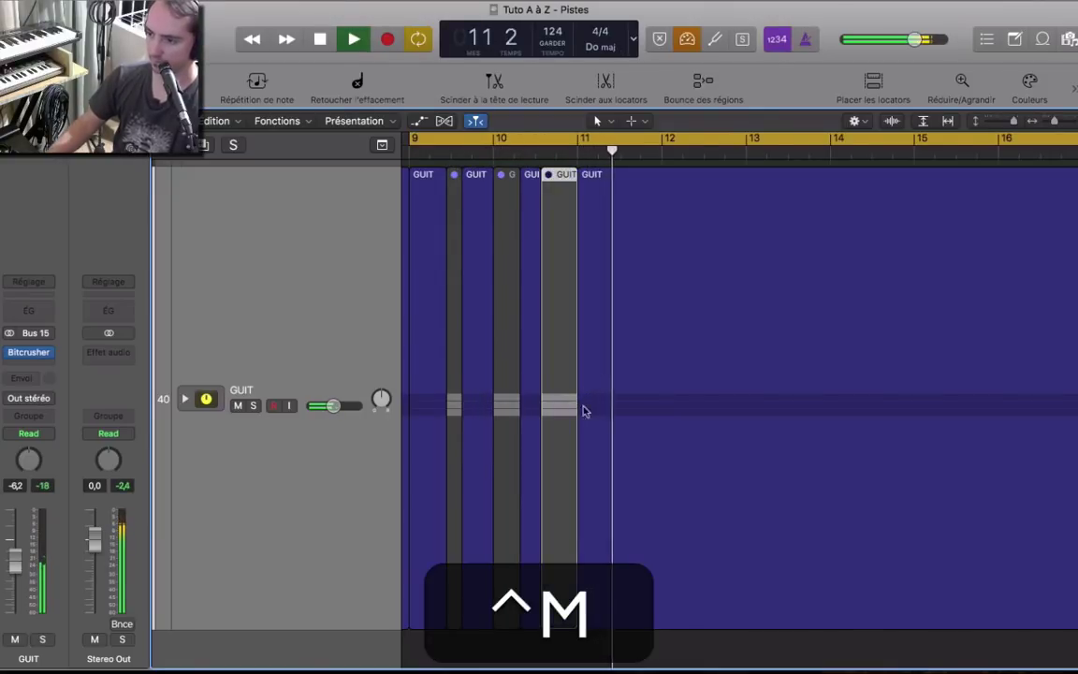
# Split the GUIT region at bar 12 and cut bar 11 into five slices.
pyautogui.keyDown('super'); pyautogui.click(669, 207); pyautogui.keyUp('super')
pyautogui.keyDown('super'); pyautogui.click(591, 241); pyautogui.keyUp('super')
pyautogui.click(597, 240)
pyautogui.keyDown('super'); pyautogui.click(608, 241); pyautogui.keyUp('super')
pyautogui.click(608, 241)
pyautogui.keyDown('super'); pyautogui.click(639, 236); pyautogui.keyUp('super')
pyautogui.click(639, 236)
pyautogui.keyDown('super'); pyautogui.click(626, 233); pyautogui.keyUp('super')
pyautogui.click(626, 233)
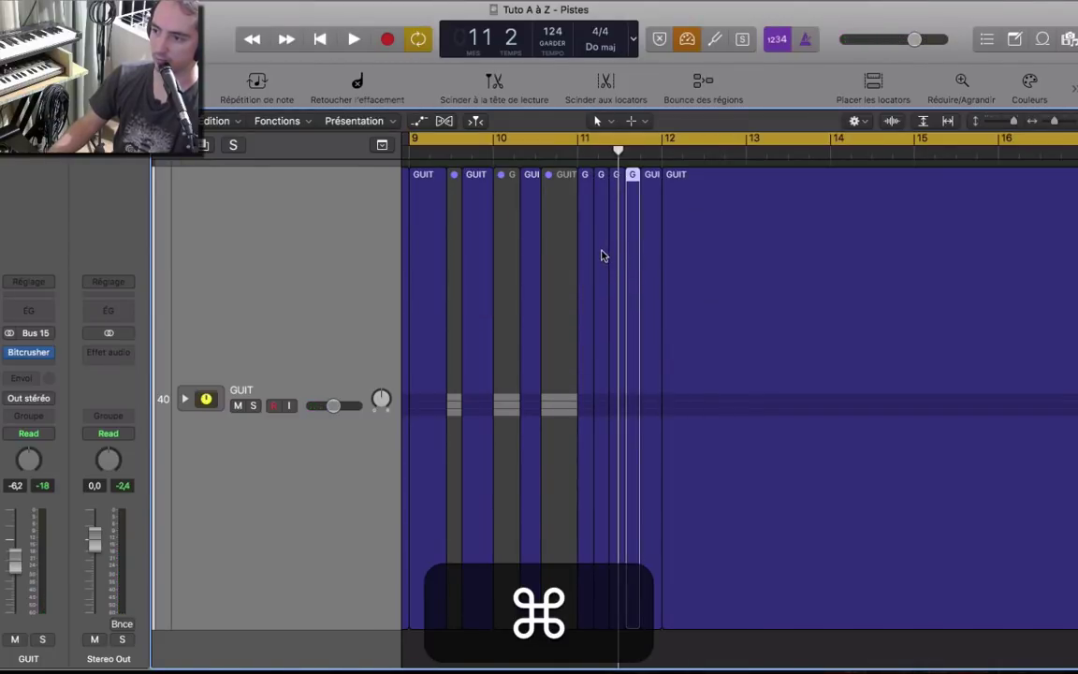
# Mute the second GUIT slice of bar 11, play the section and mute the first slice of bar 9.
pyautogui.click(603, 254)
pyautogui.press('m')
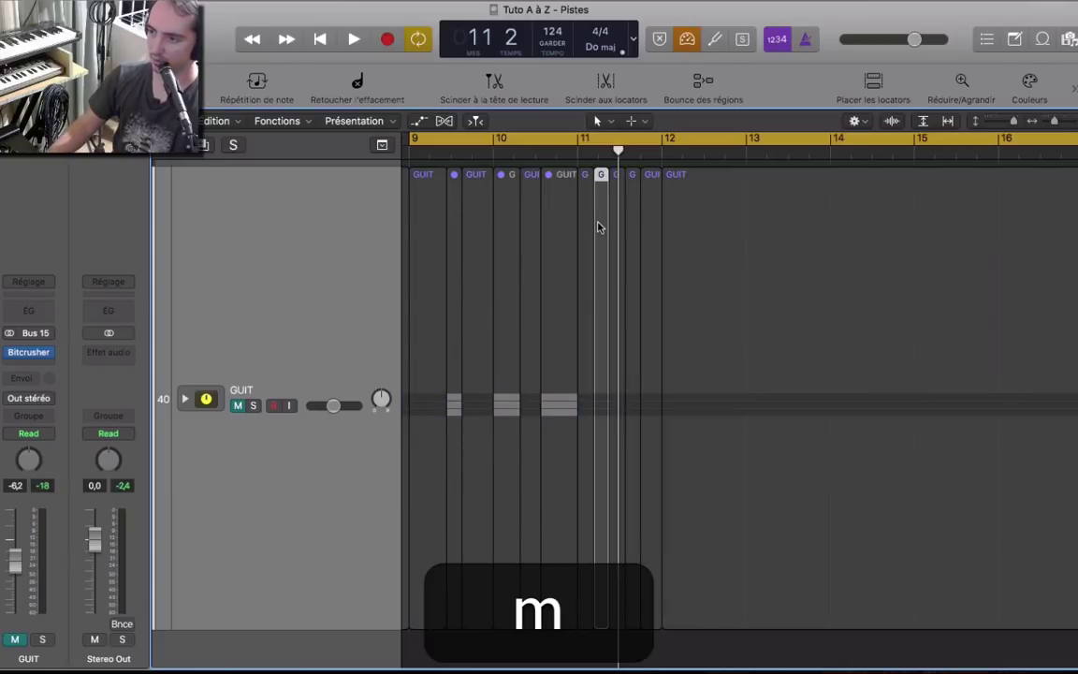
pyautogui.press('m')
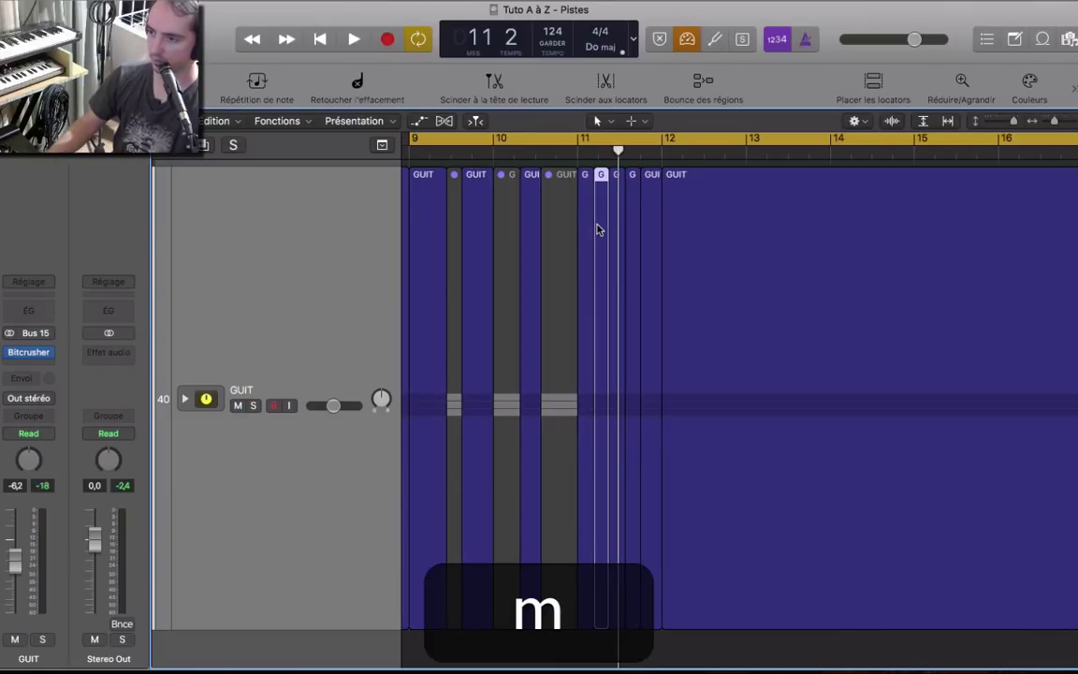
pyautogui.hotkey('ctrl', 'm')
pyautogui.press('space')
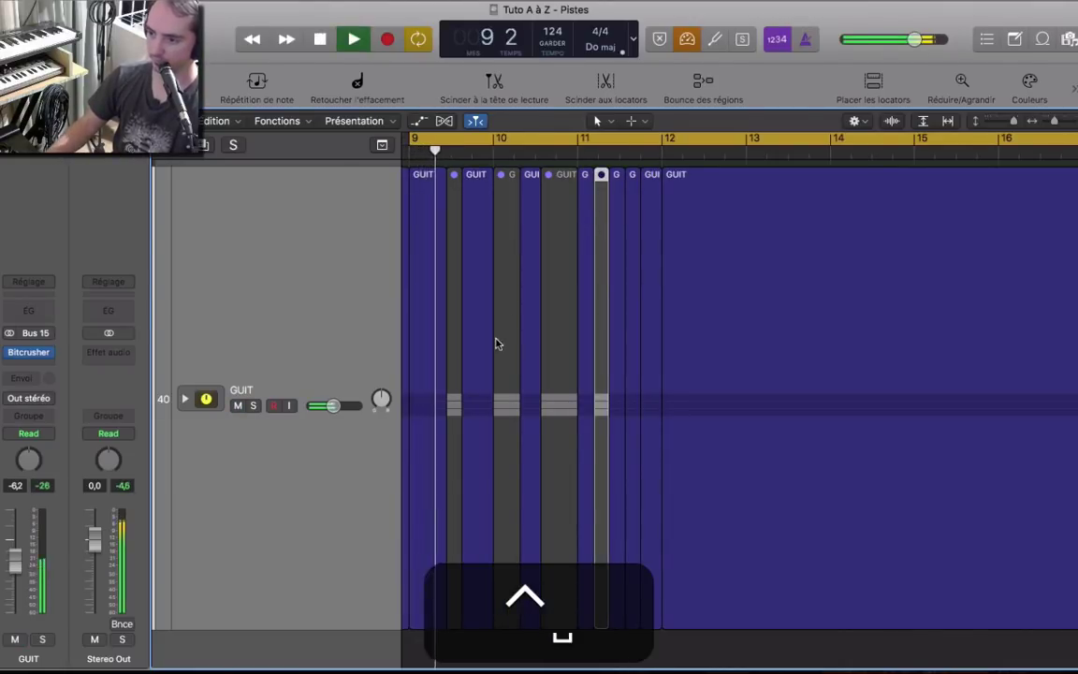
pyautogui.click(433, 271)
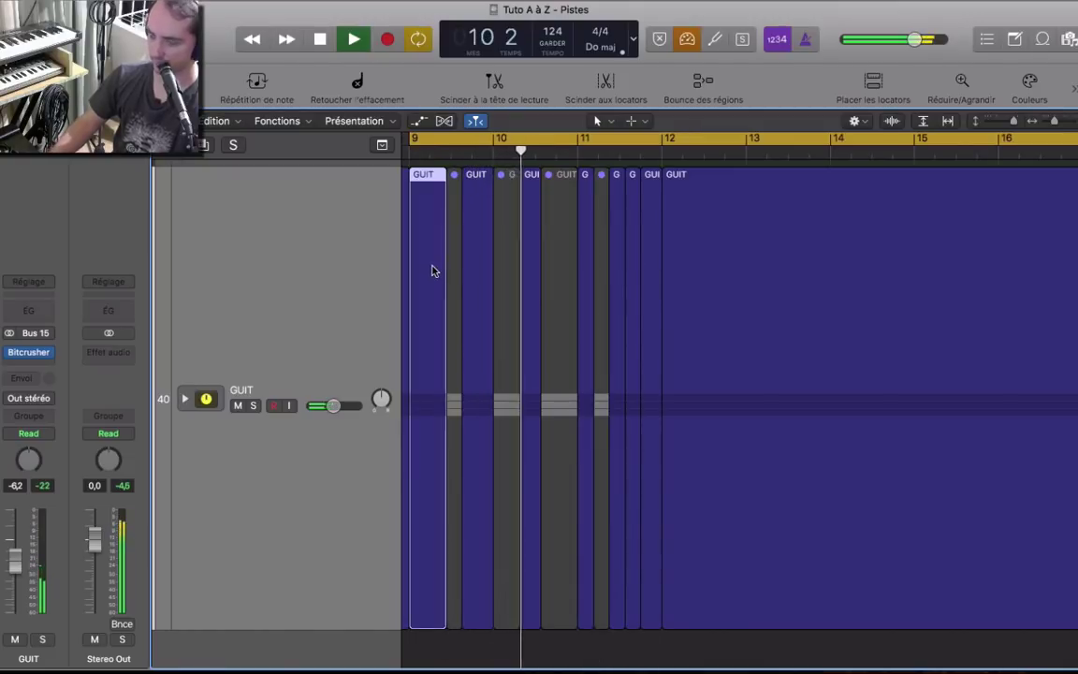
pyautogui.hotkey('ctrl', 'm')
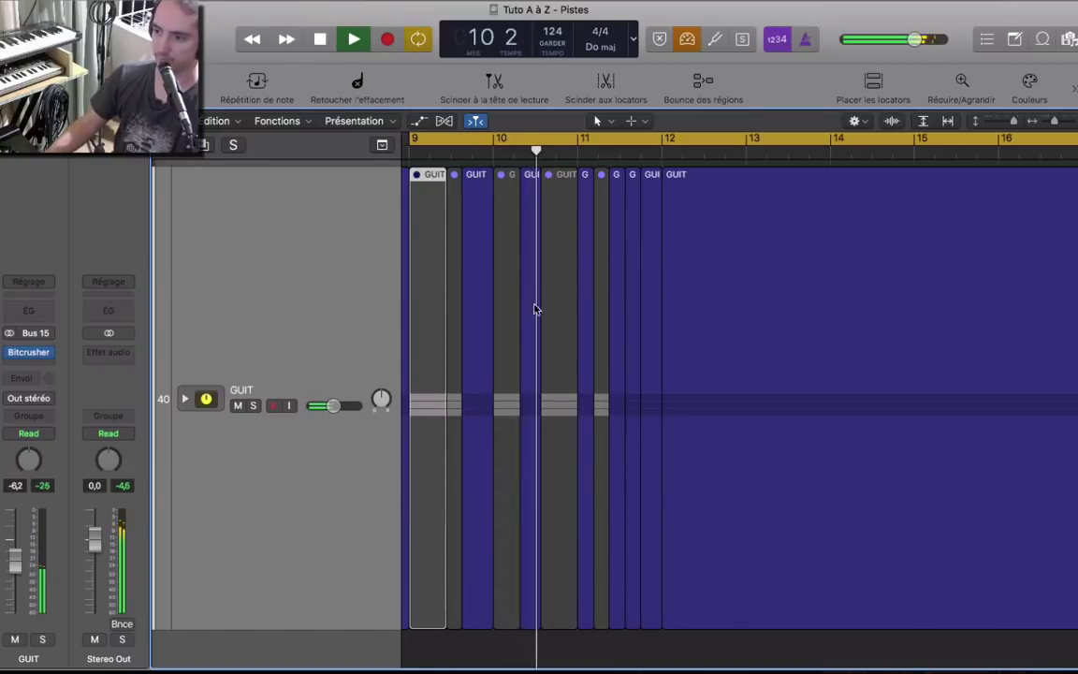
# Replace the muted end slice of bar 10 with repeated copies of its split middle slice, and delete the short piece after bar 11's muted slice.
pyautogui.press('space')
pyautogui.click(530, 414)
pyautogui.click(554, 181)
pyautogui.press('BackSpace')
pyautogui.moveTo(526, 363); pyautogui.dragTo(546, 363)
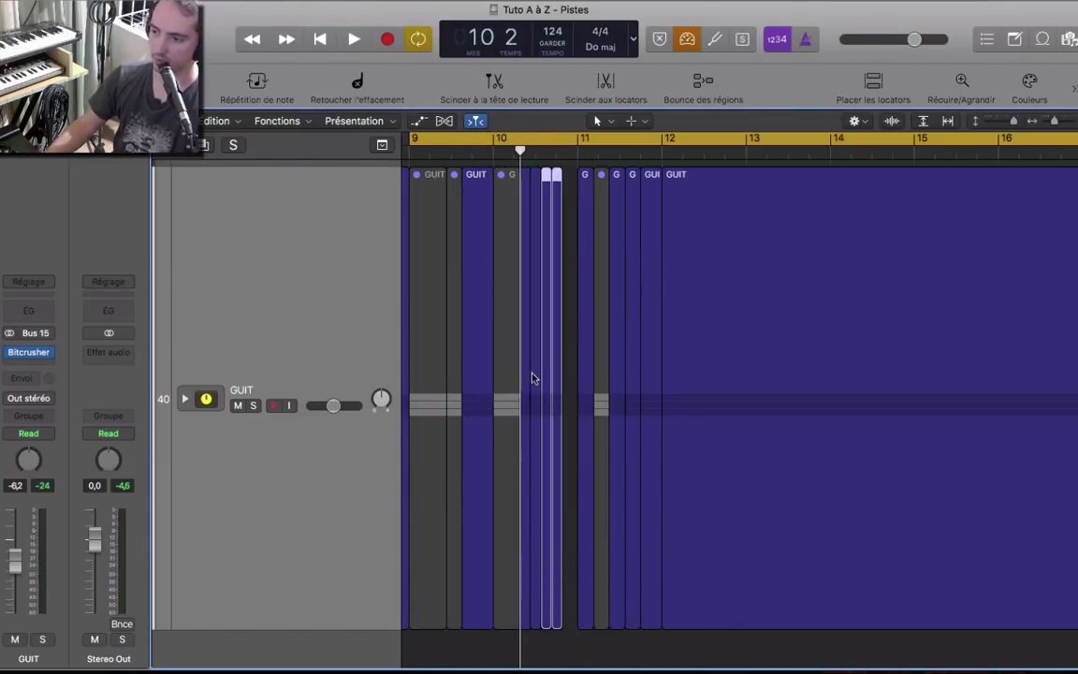
pyautogui.press('space')
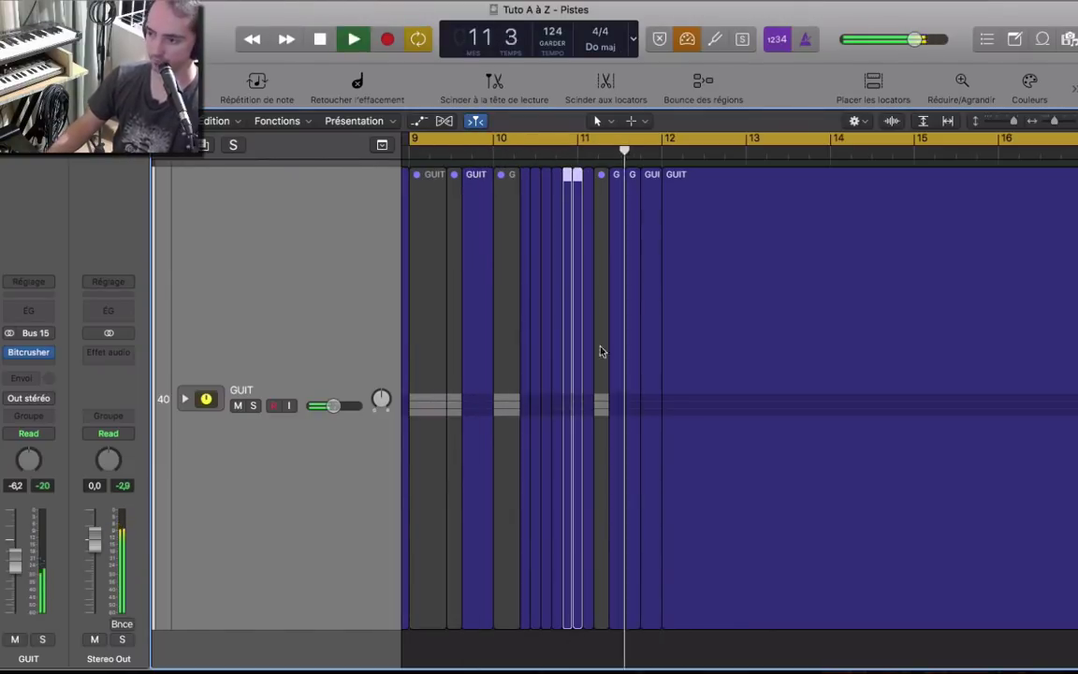
pyautogui.press('BackSpace')
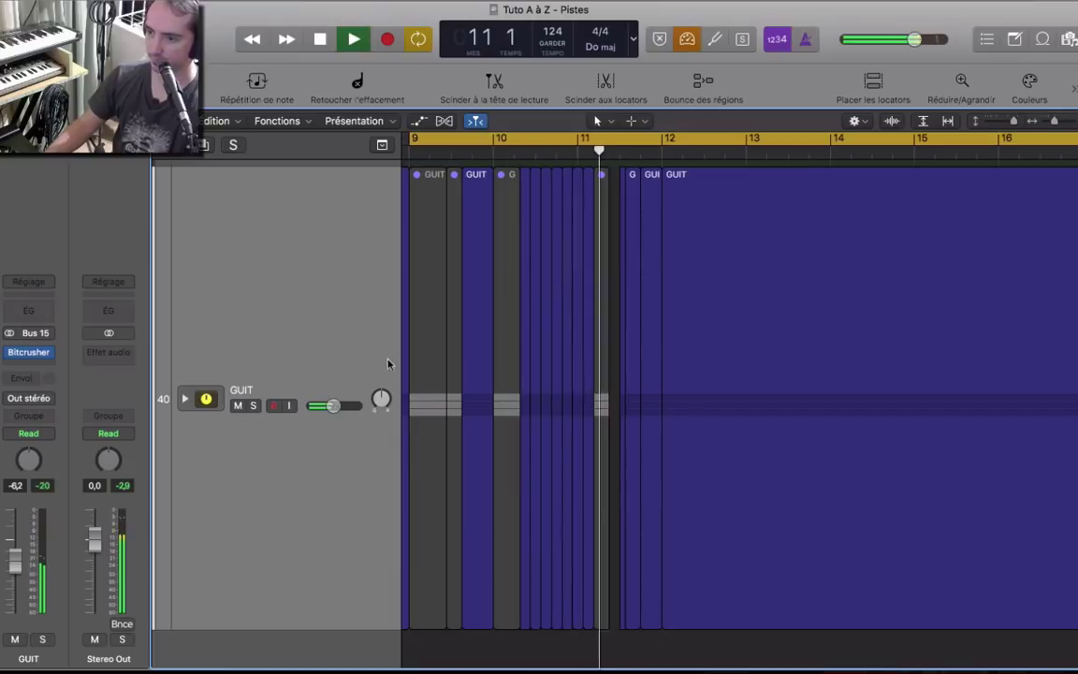
# Stop playback, collapse the GUIT track stack and select all its slices in bars 9 to 16.
pyautogui.press('space')
pyautogui.press('z')
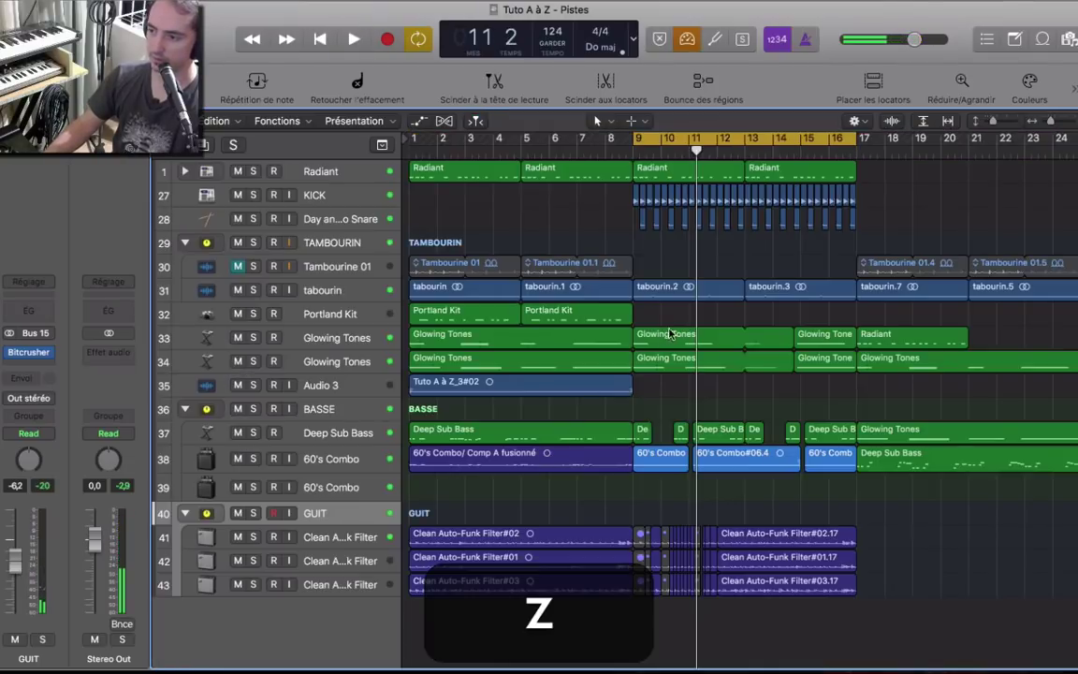
pyautogui.moveTo(810, 468); pyautogui.dragTo(646, 573)
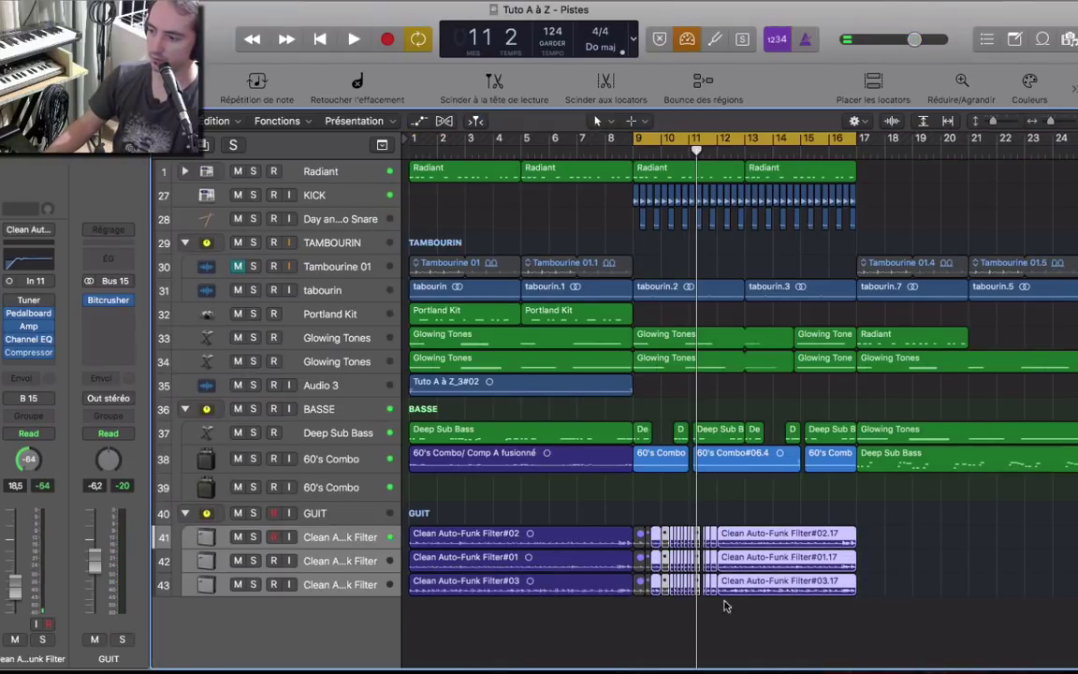
pyautogui.click(698, 604)
pyautogui.click(186, 514)
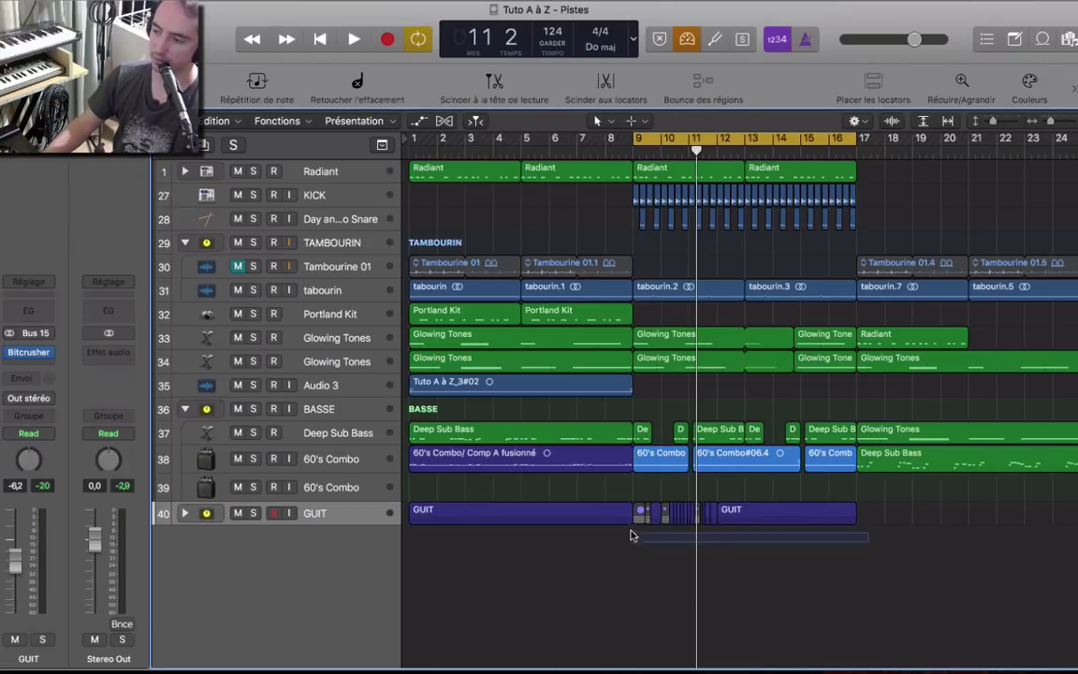
pyautogui.moveTo(630, 536); pyautogui.dragTo(641, 521)
pyautogui.click(183, 514)
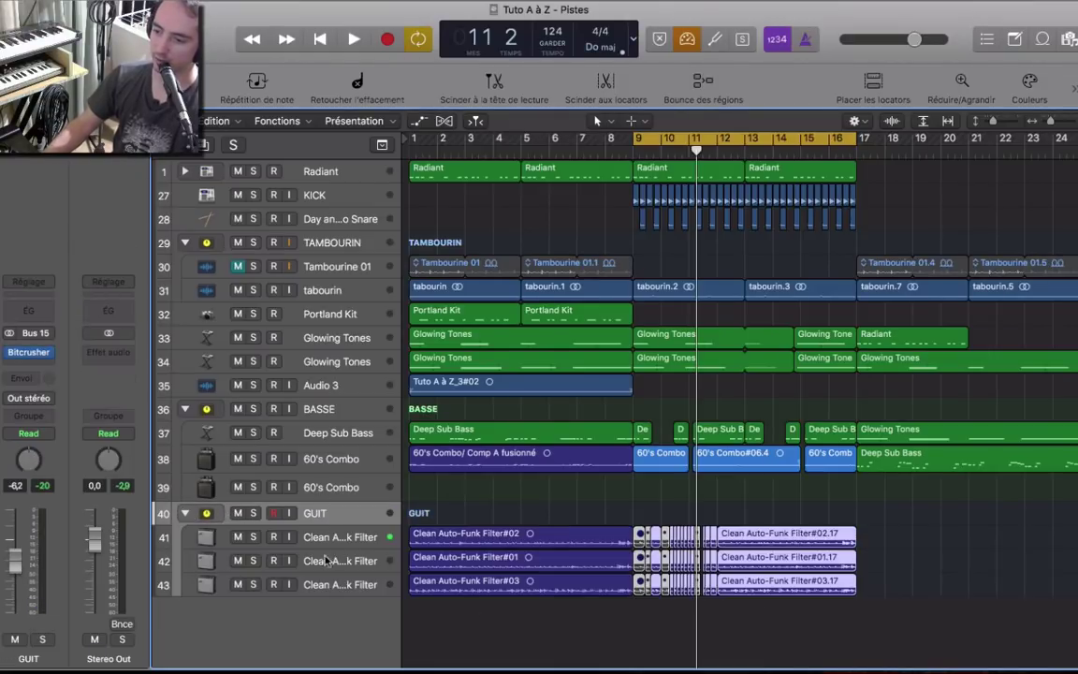
pyautogui.click(184, 513)
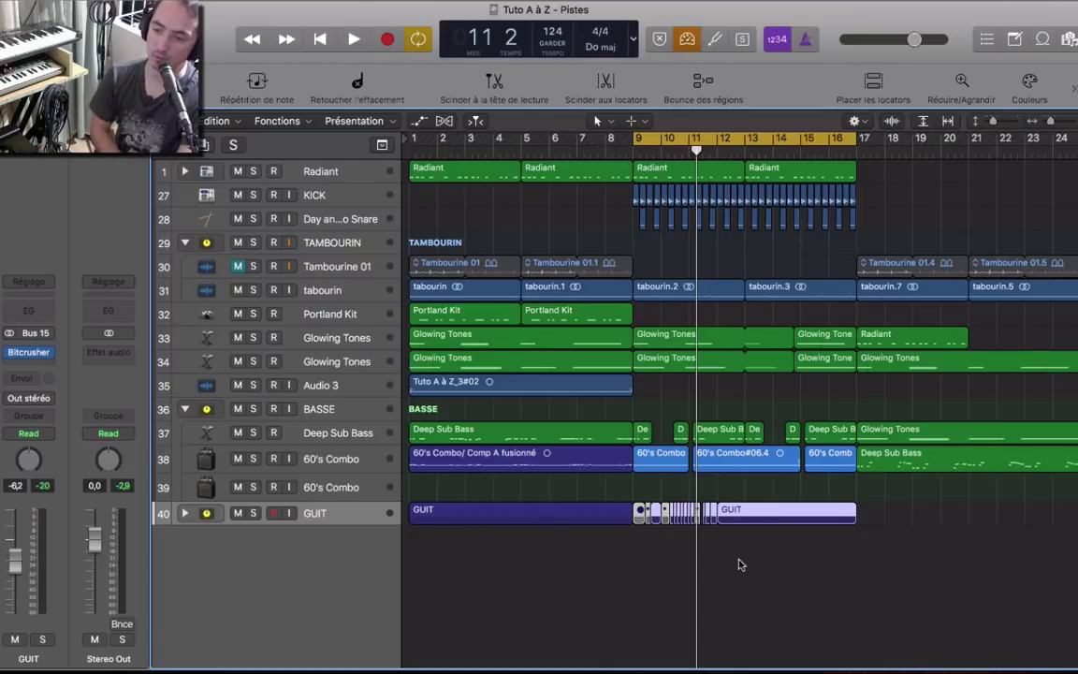
# Play the section from bar 9 and inspect the GUIT slices up close.
pyautogui.press('space')
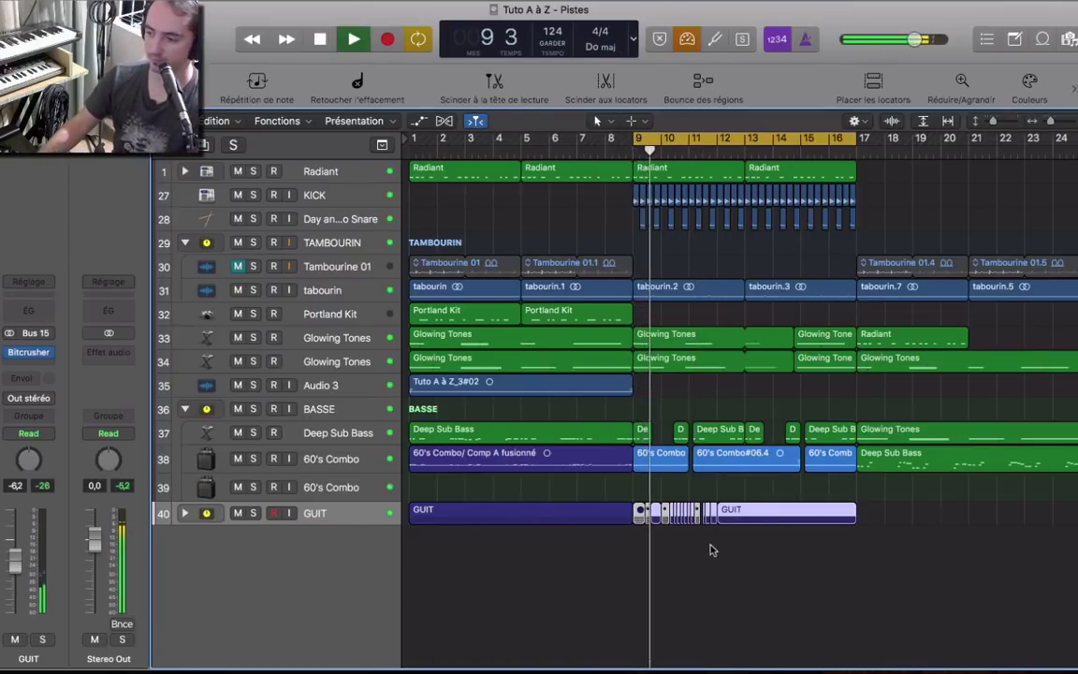
pyautogui.press('z')
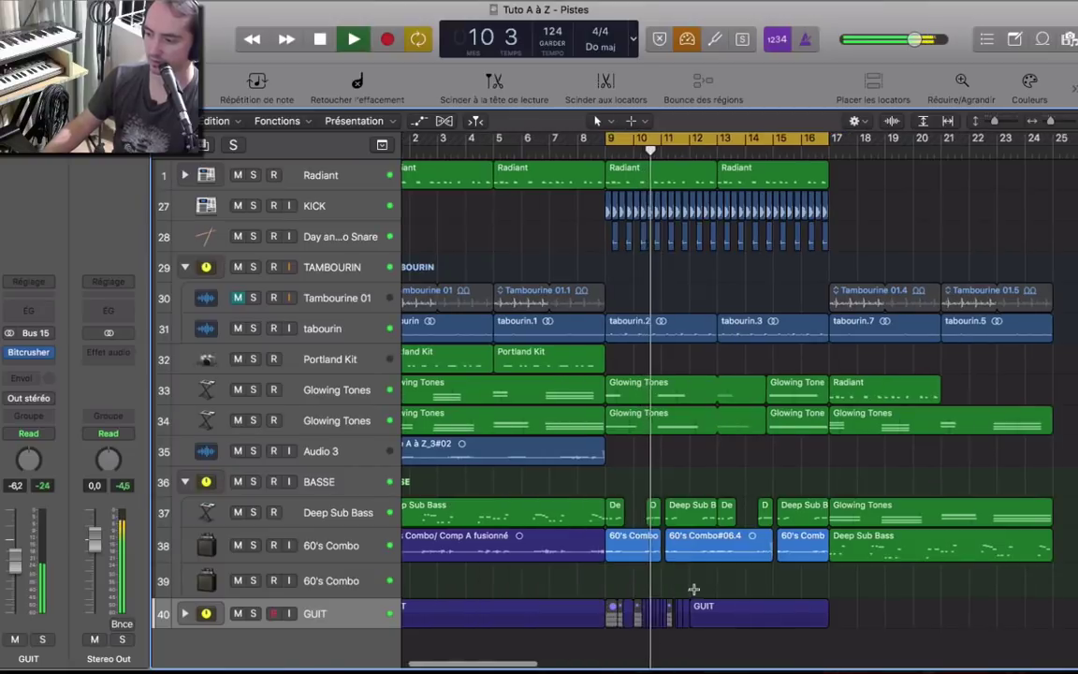
pyautogui.press('super+Right')
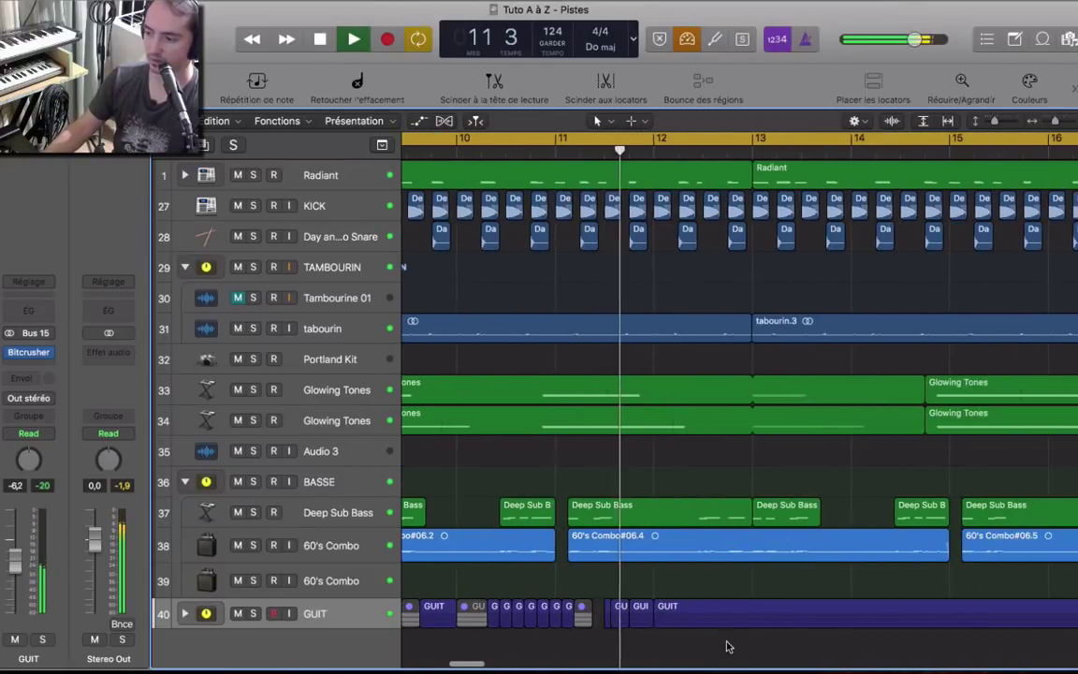
pyautogui.press('Return')
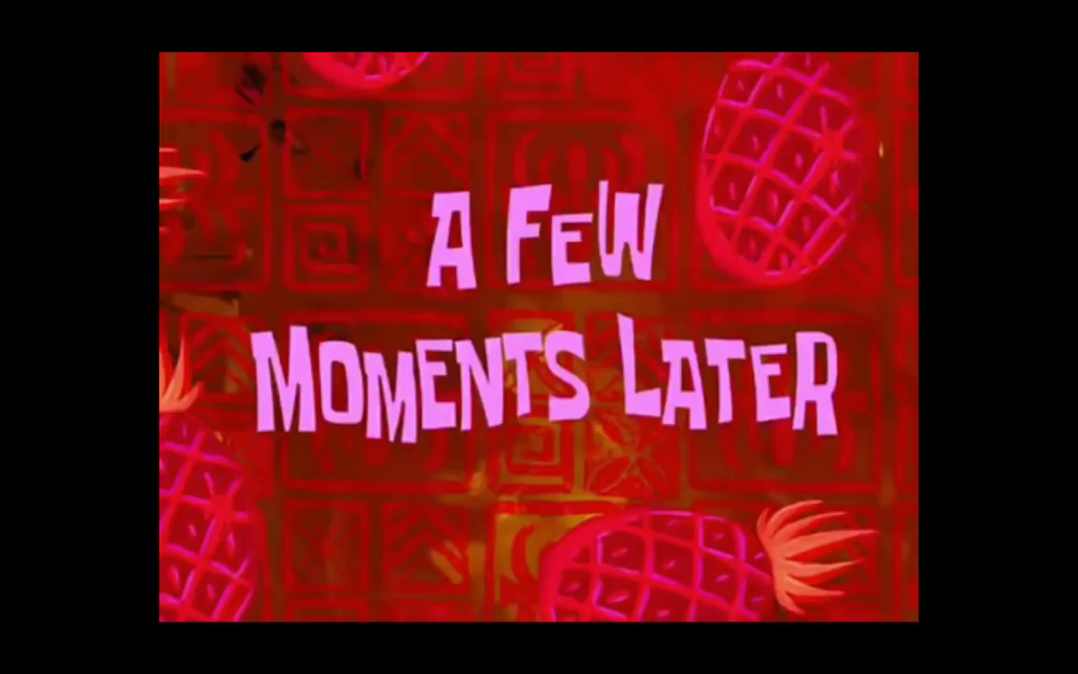
# Delete the muted GUIT region in bars 13 to 16 and copy the slices of bars 9 to 12 into its place.
pyautogui.press('space')
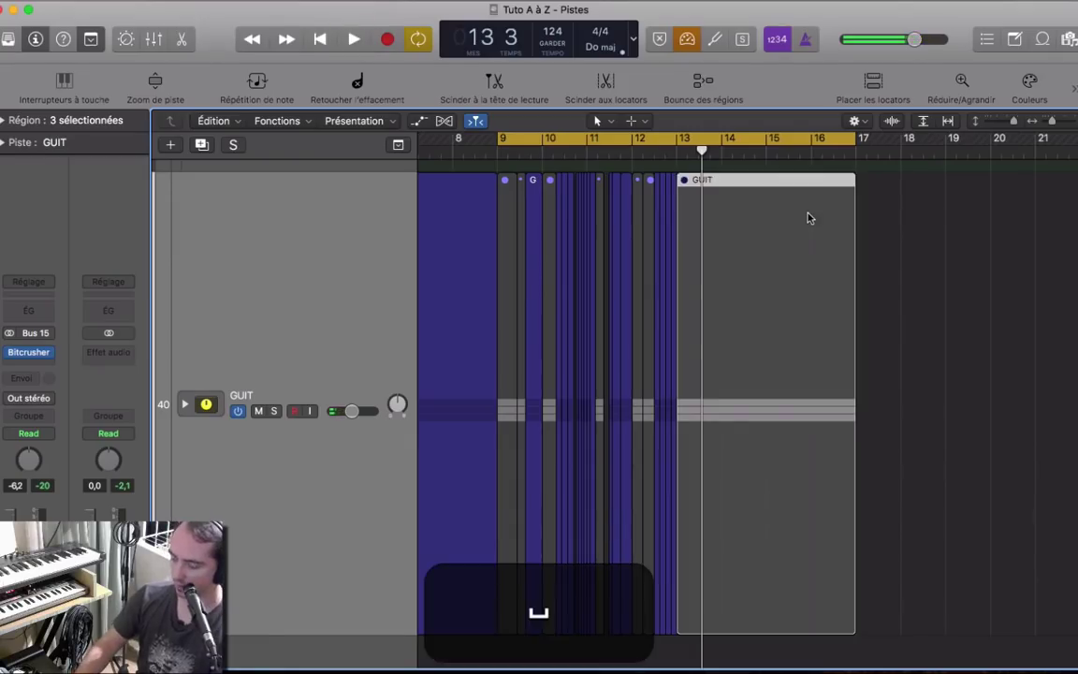
pyautogui.press('BackSpace')
pyautogui.moveTo(607, 217); pyautogui.dragTo(689, 234)
# Insert a Tremolo effect after the Bitcrusher on the GUIT stack.
pyautogui.click(28, 353)
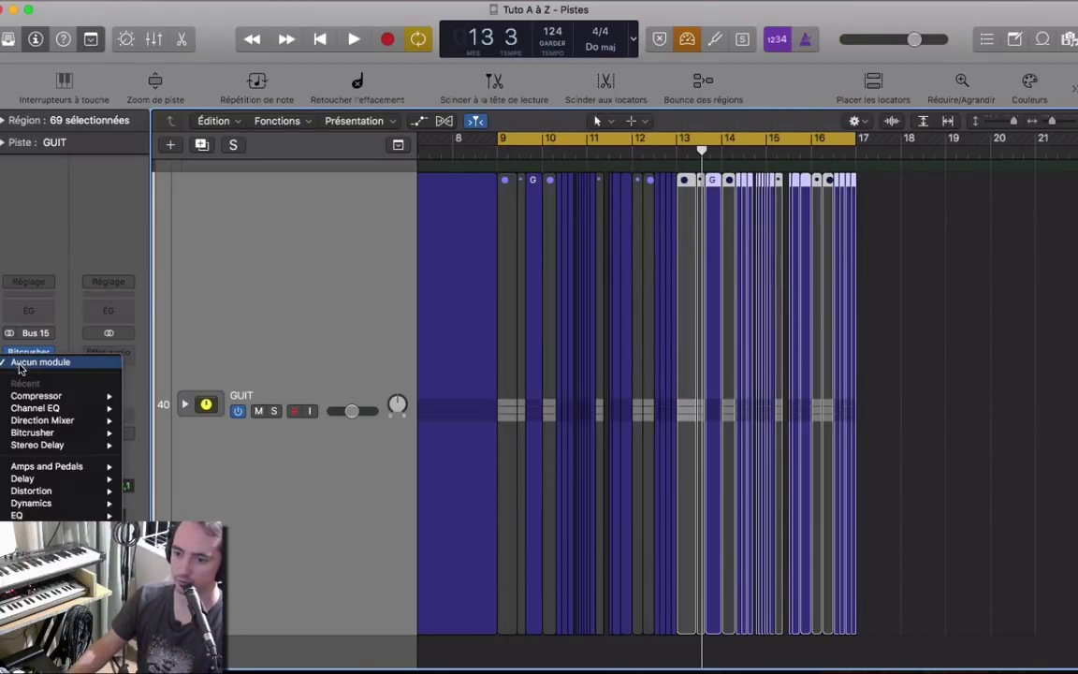
pyautogui.moveTo(82, 428)
pyautogui.moveTo(75, 527)
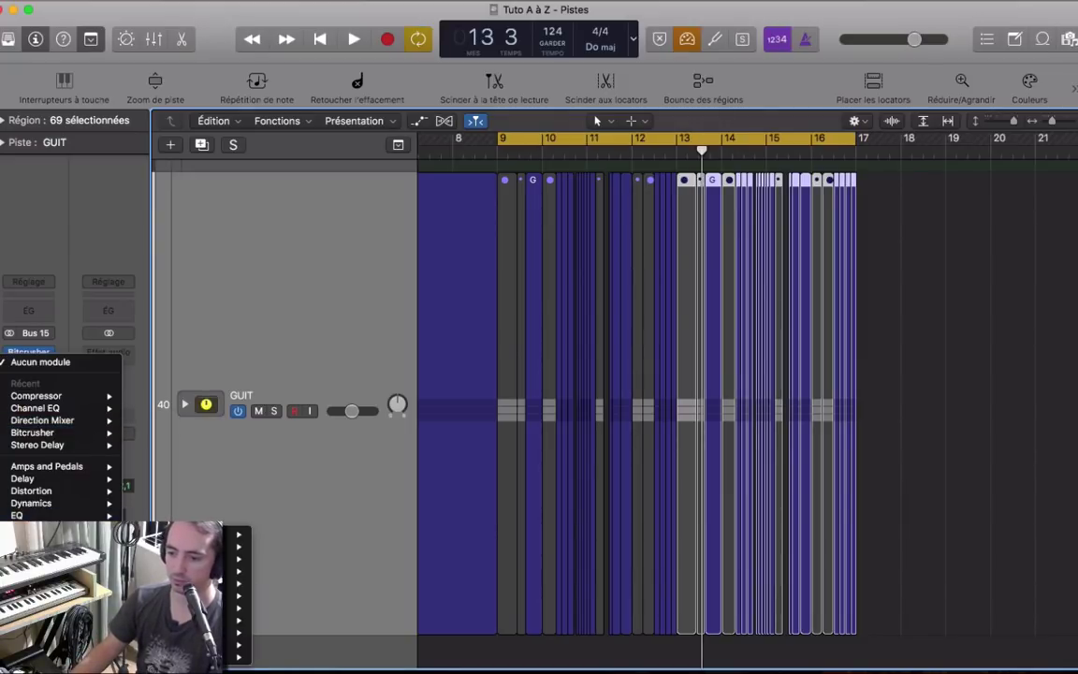
pyautogui.click(187, 657)
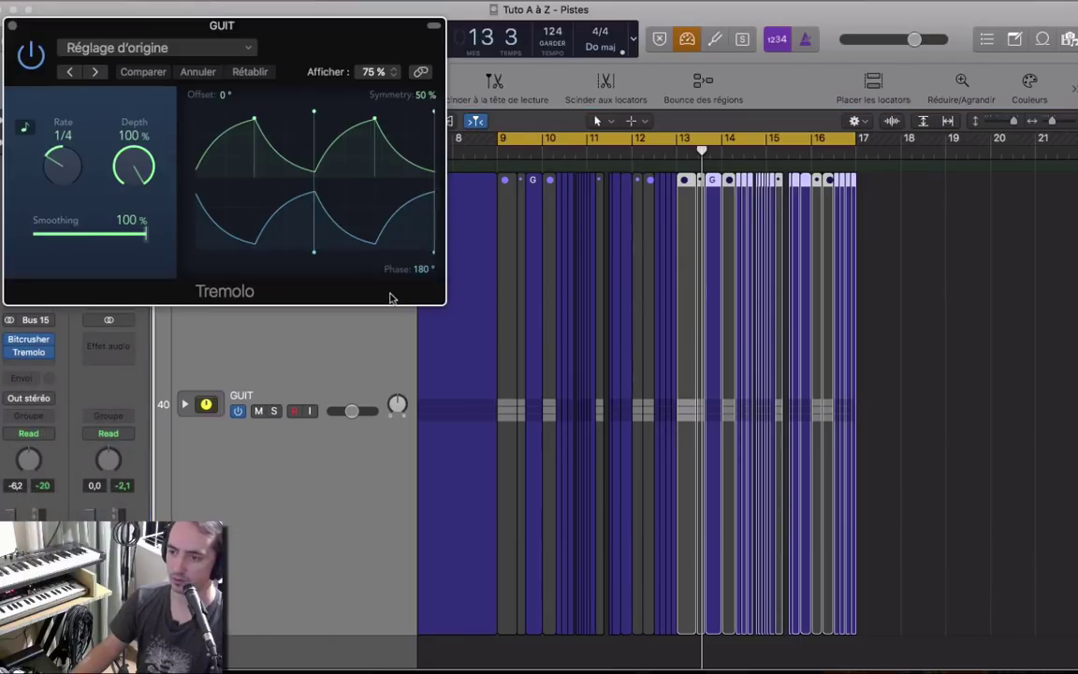
# Try the Tremolo at a 1/1 rate and 72 % depth while listening, and set it to a 1/16 rate and 100 % depth.
pyautogui.press('space')
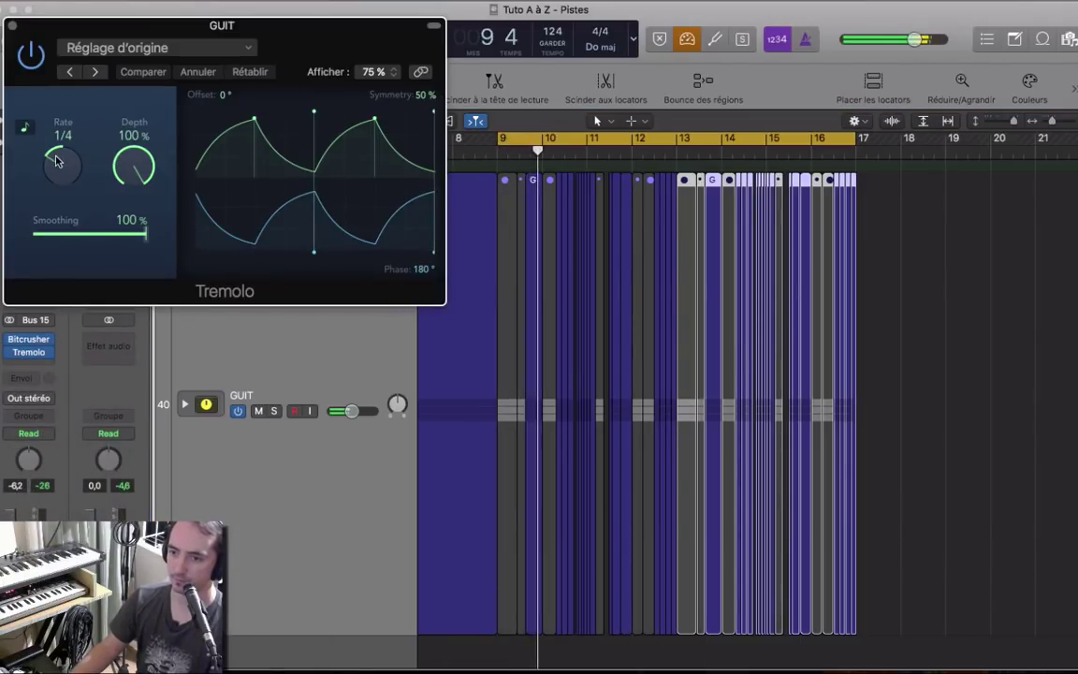
pyautogui.moveTo(131, 165); pyautogui.dragTo(84, 204)
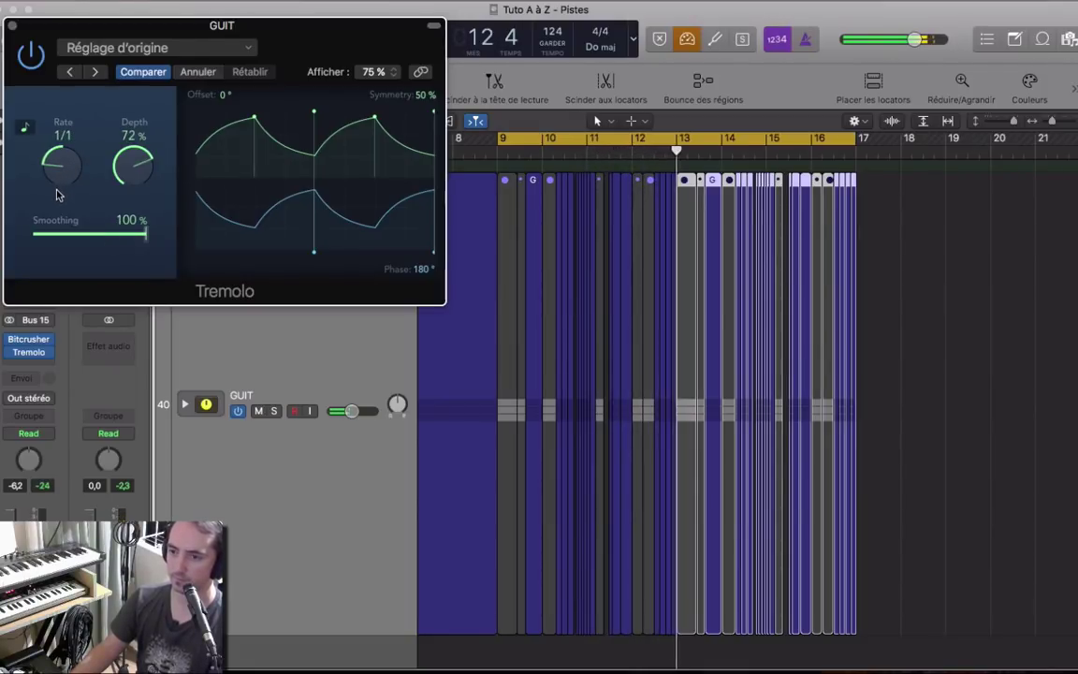
pyautogui.moveTo(151, 177); pyautogui.dragTo(152, 140)
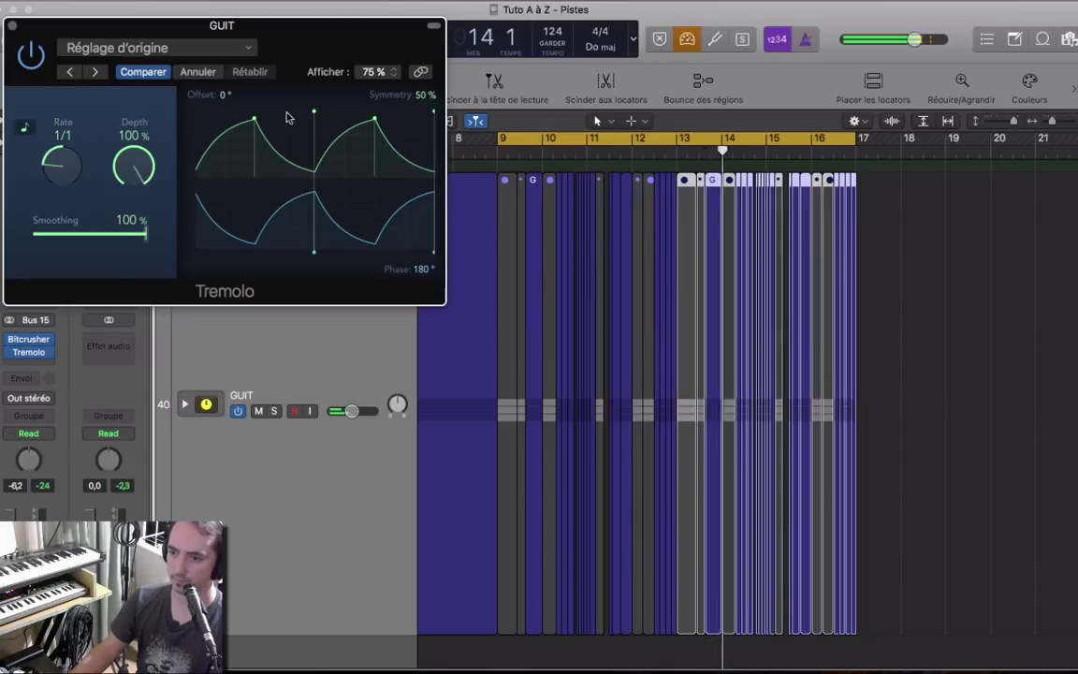
pyautogui.moveTo(75, 170)
pyautogui.mouseDown()
pyautogui.moveTo(72, 72)
pyautogui.moveTo(58, 184)
pyautogui.mouseUp()
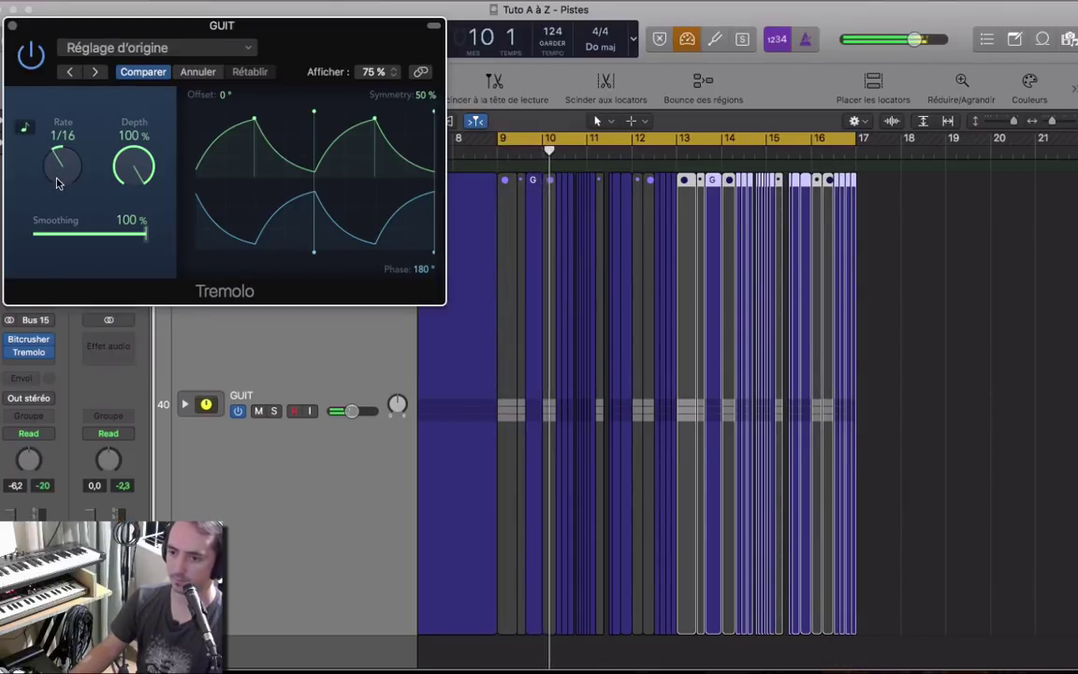
# Set the Tremolo depth to 83 % and audition rates of 1/2, 1/1 and 1/2t with the GUIT stack soloed.
pyautogui.moveTo(134, 165); pyautogui.dragTo(118, 136)
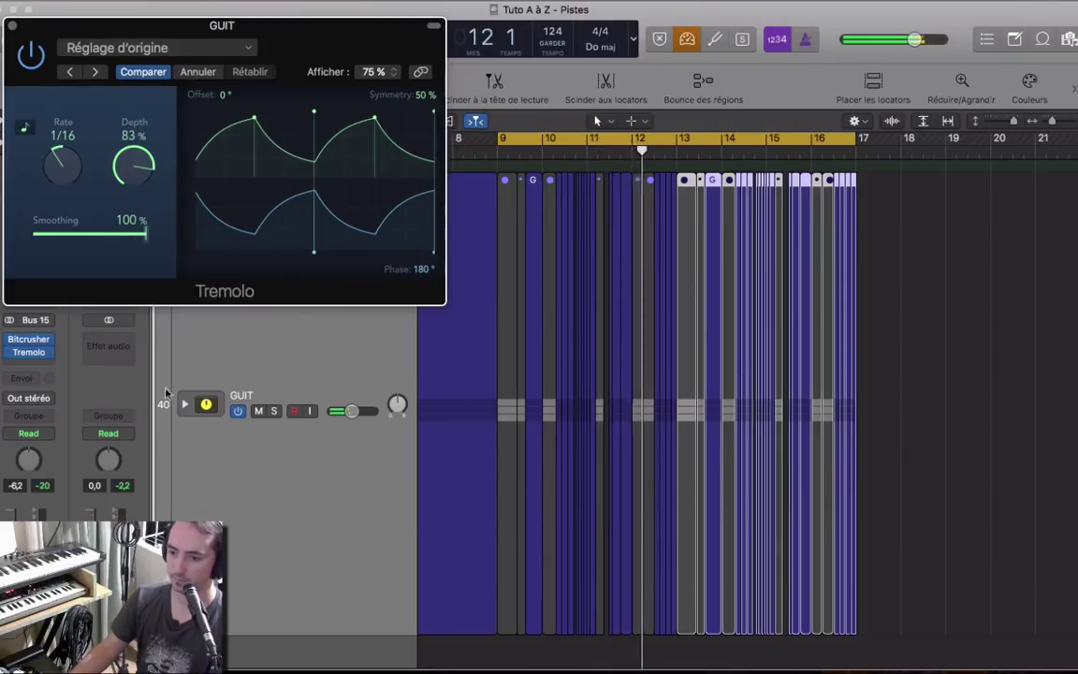
pyautogui.click(273, 411)
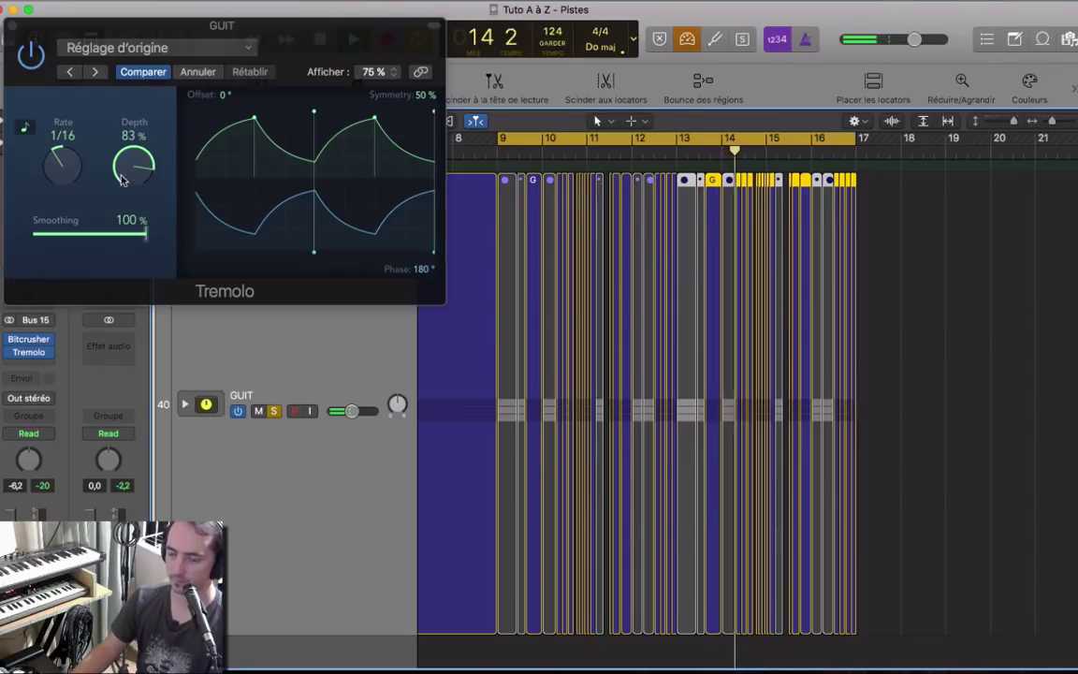
pyautogui.moveTo(71, 164); pyautogui.dragTo(65, 193)
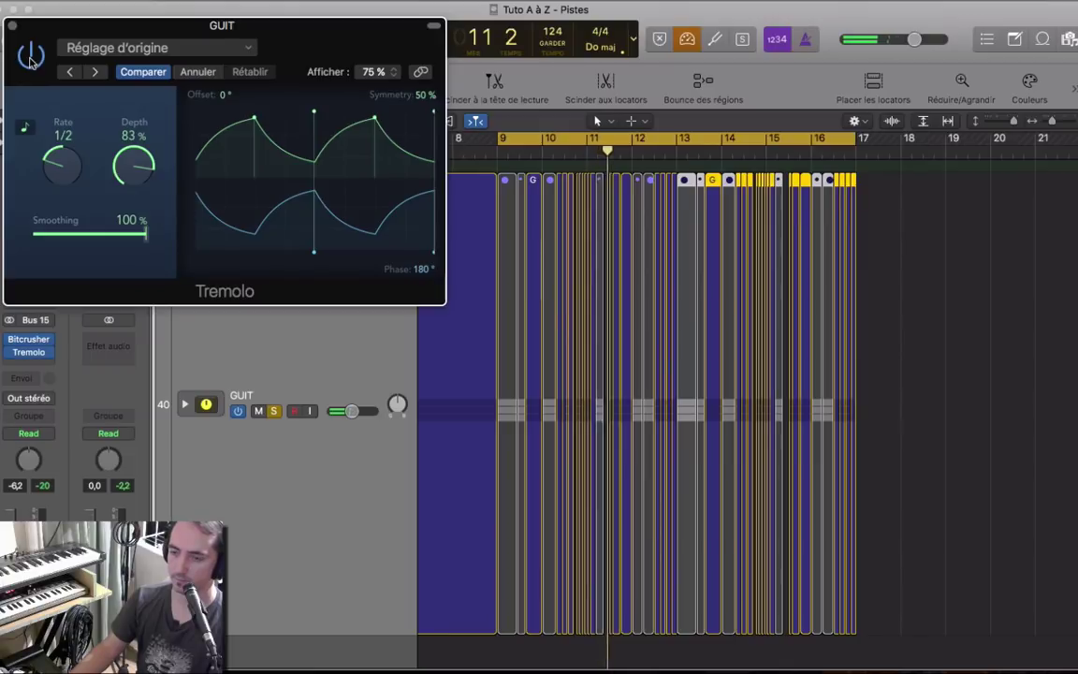
pyautogui.press('space')
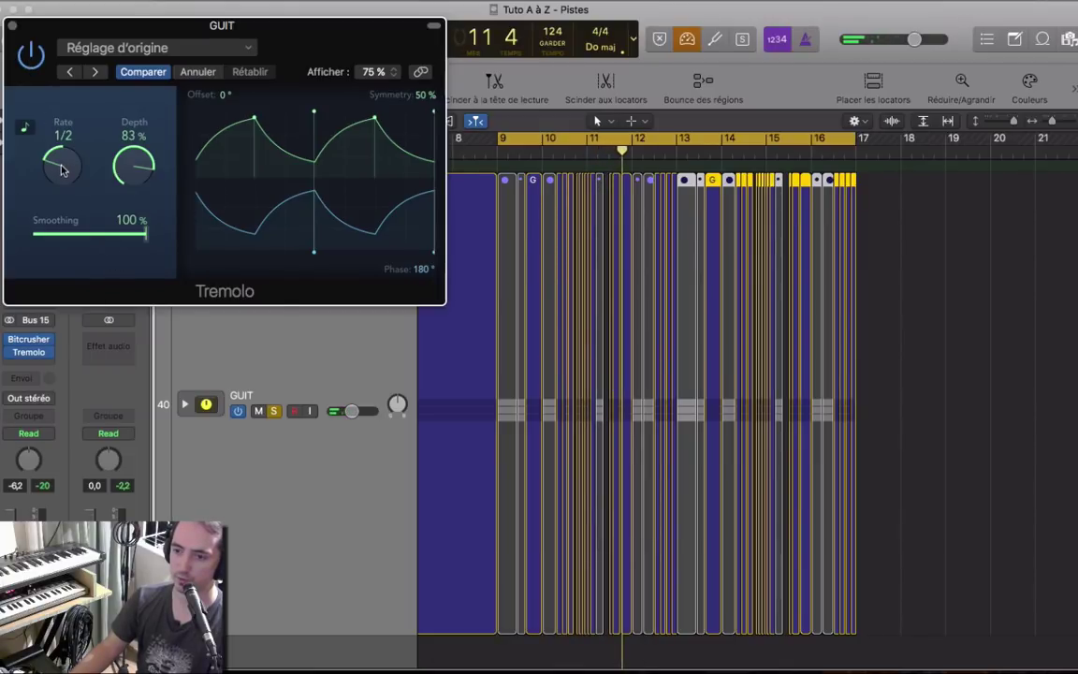
pyautogui.press('space')
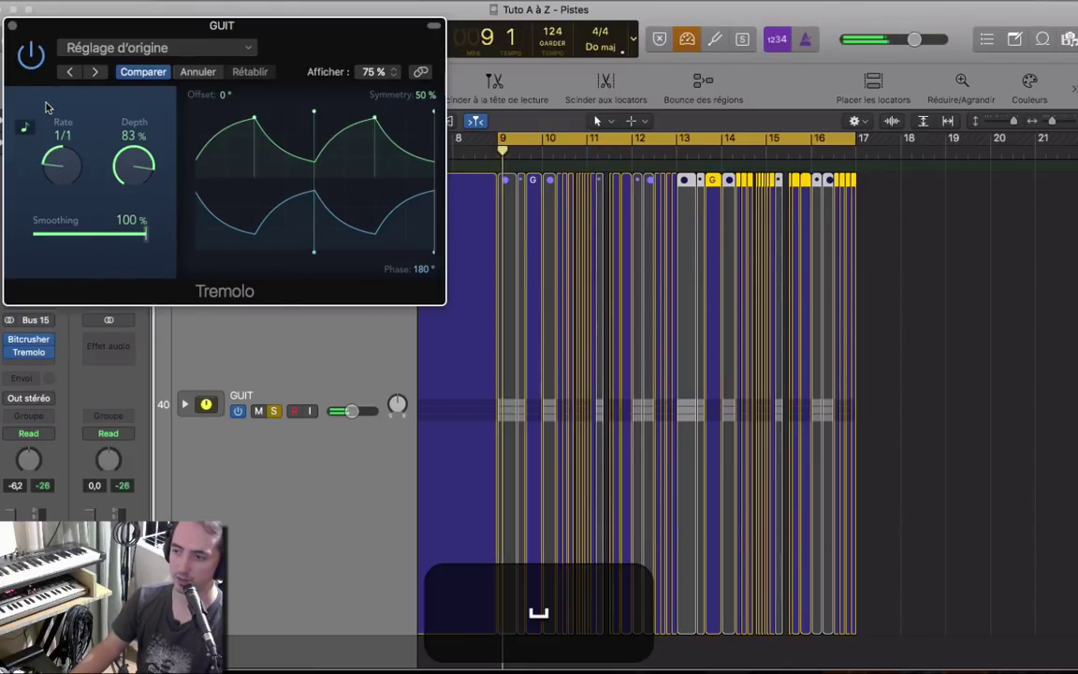
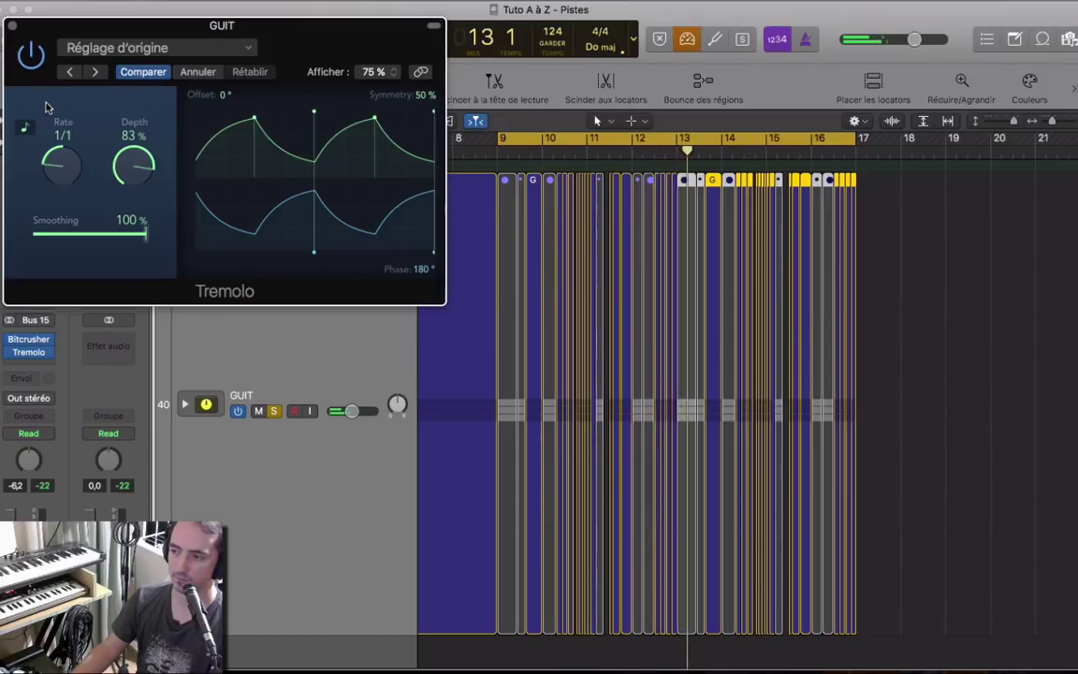
pyautogui.press('space')
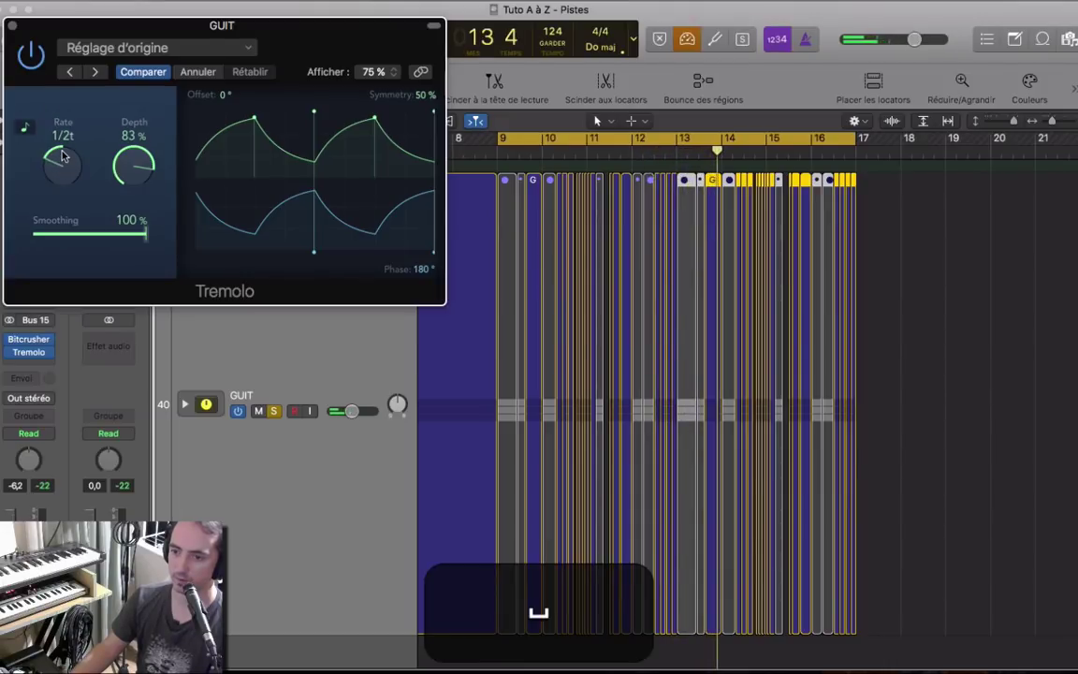
# Undo the last change and redo it to restore the Tremolo on the GUIT stack.
pyautogui.press('super')
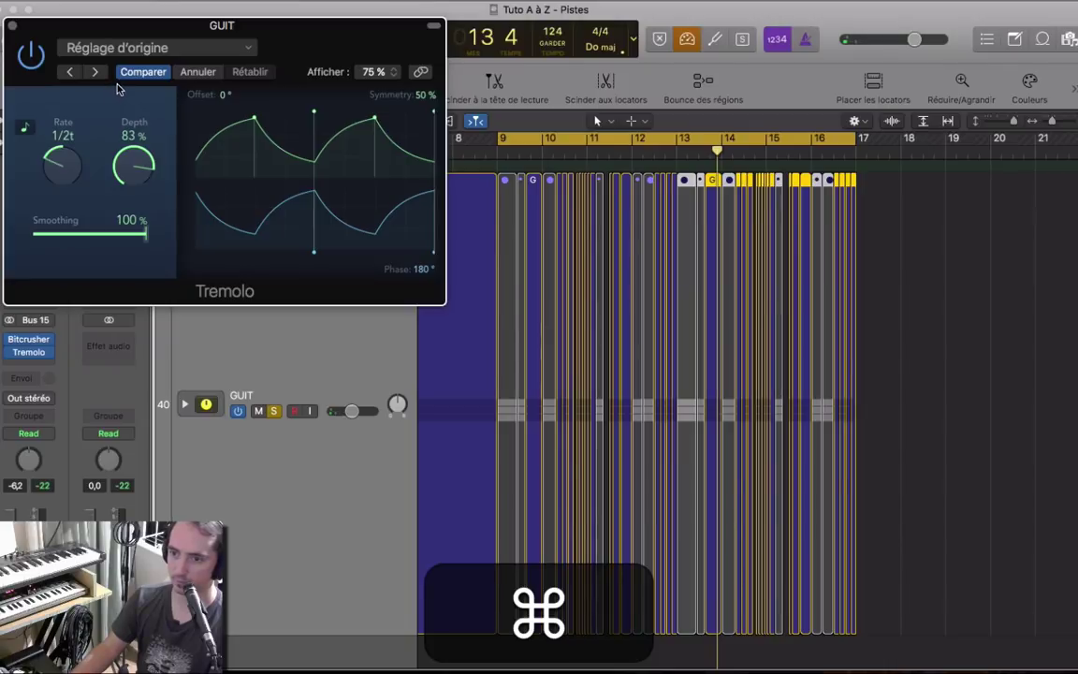
pyautogui.press('super+z')
pyautogui.press('super')
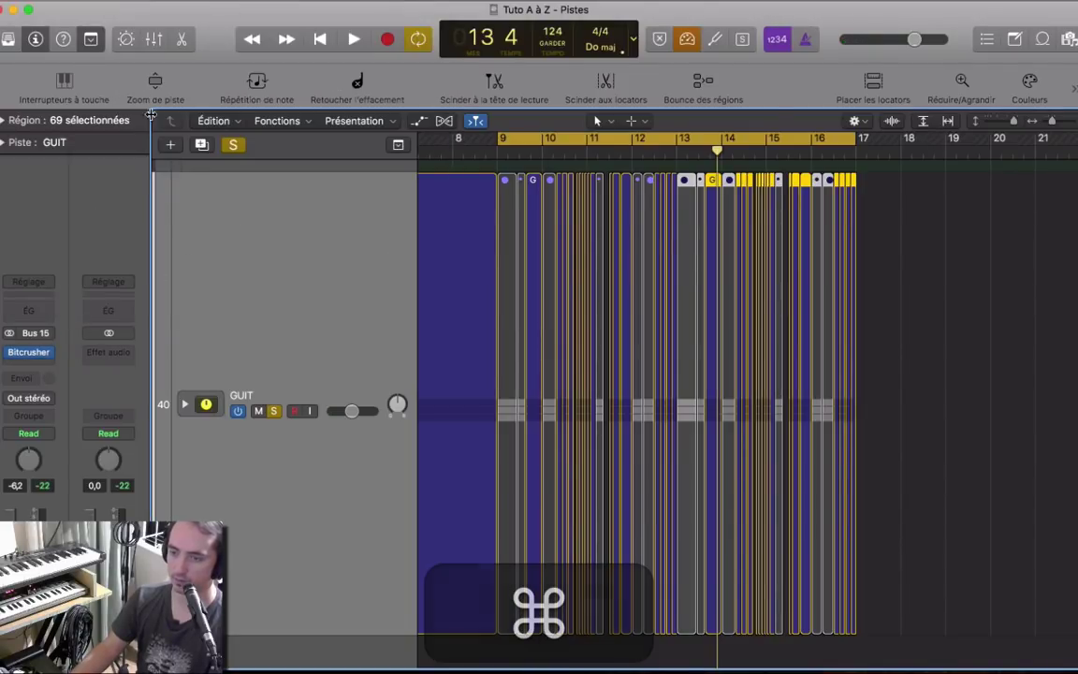
pyautogui.press('super+shift')
pyautogui.press('super+shift+z')
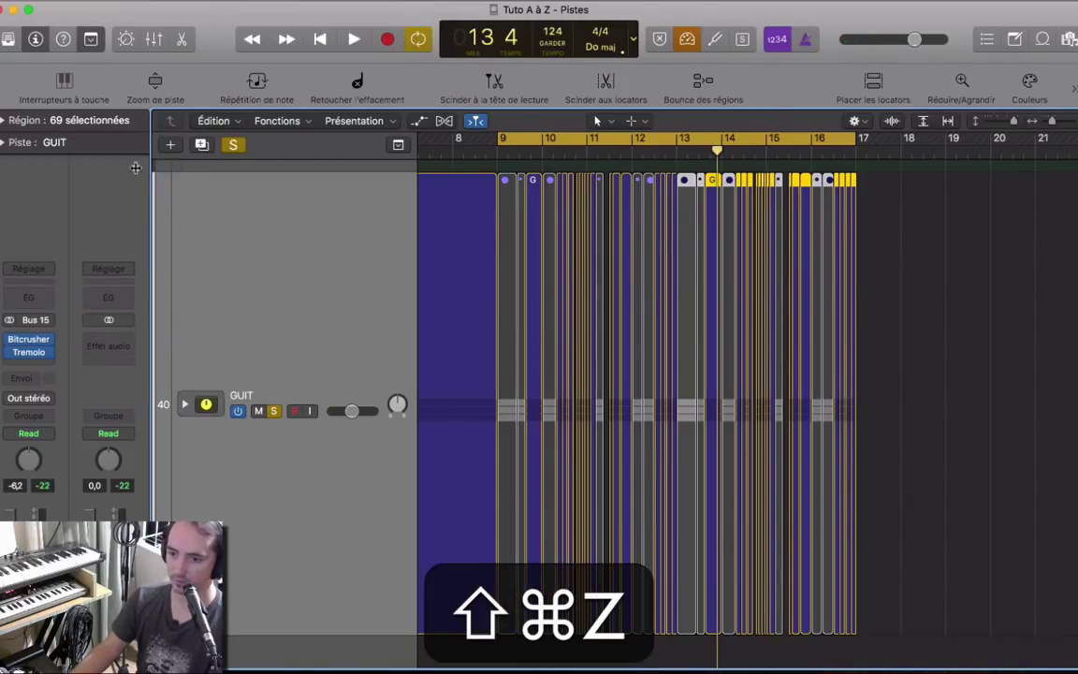
# Reopen the Tremolo, set its rate to 1/4t while listening, and unsolo the GUIT stack to hear it in the mix.
pyautogui.click(29, 352)
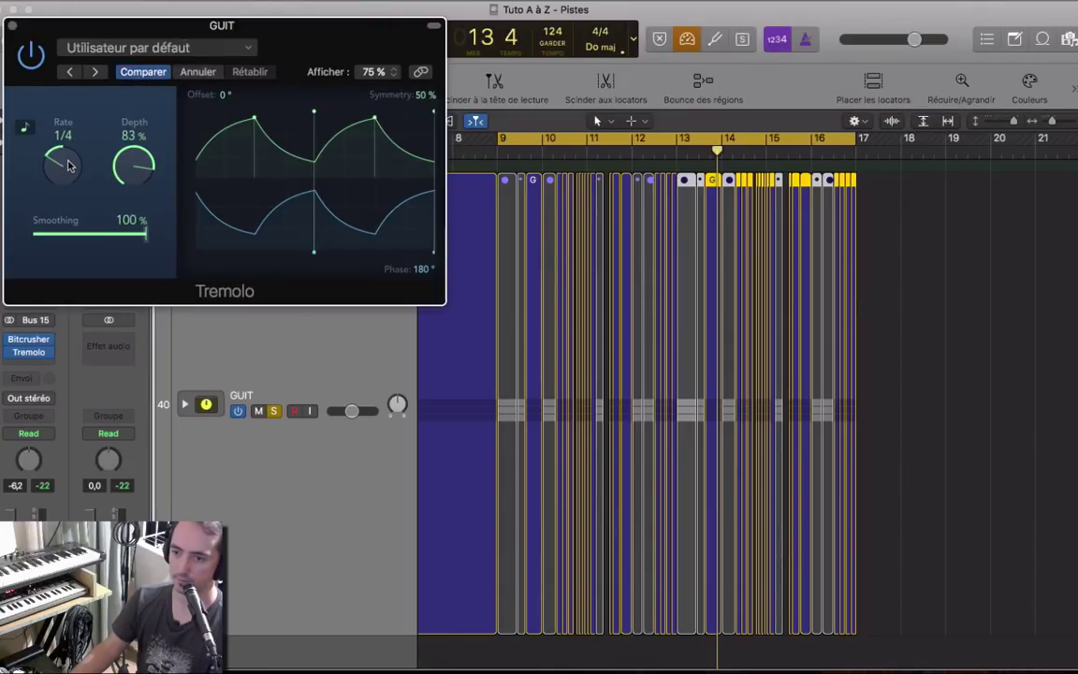
pyautogui.press('space')
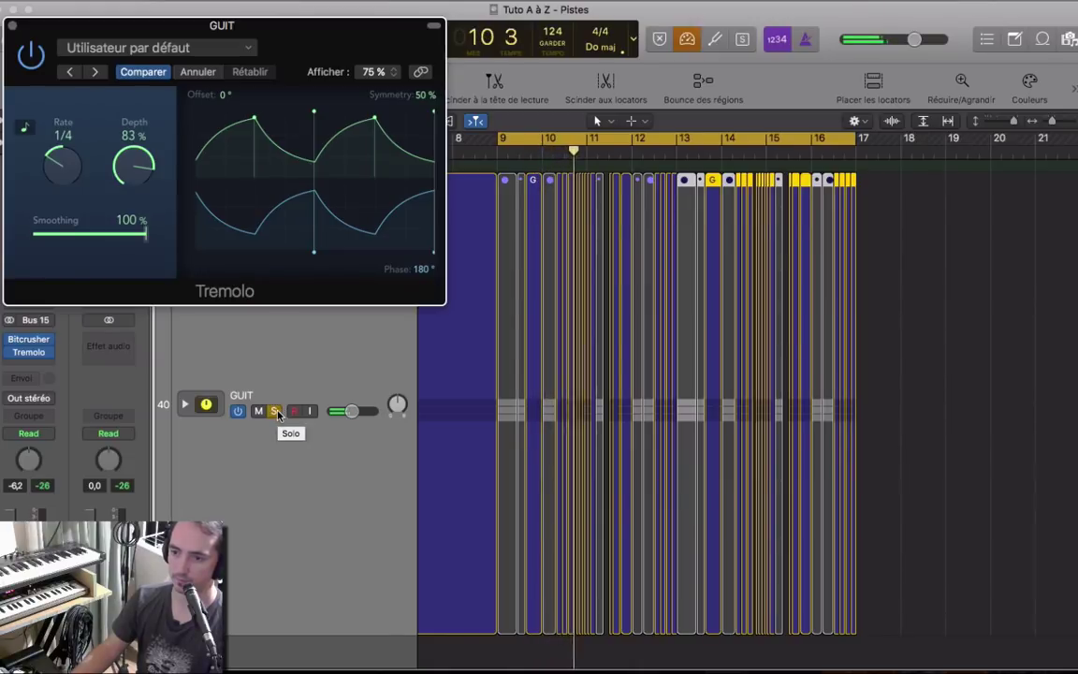
pyautogui.moveTo(72, 150); pyautogui.dragTo(74, 169)
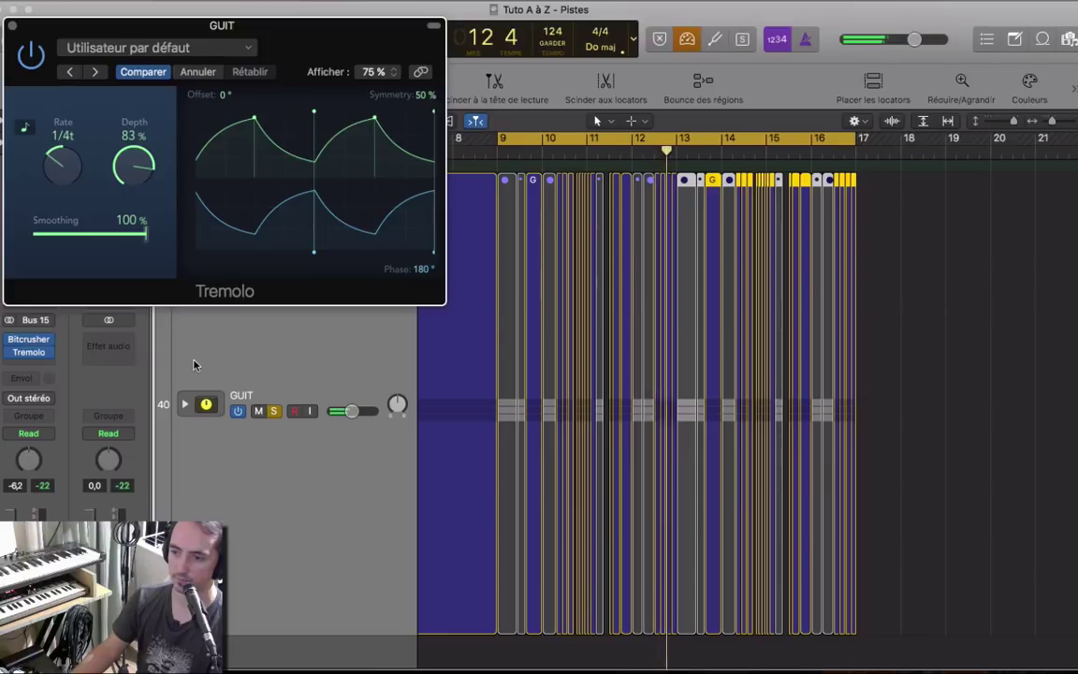
pyautogui.click(272, 411)
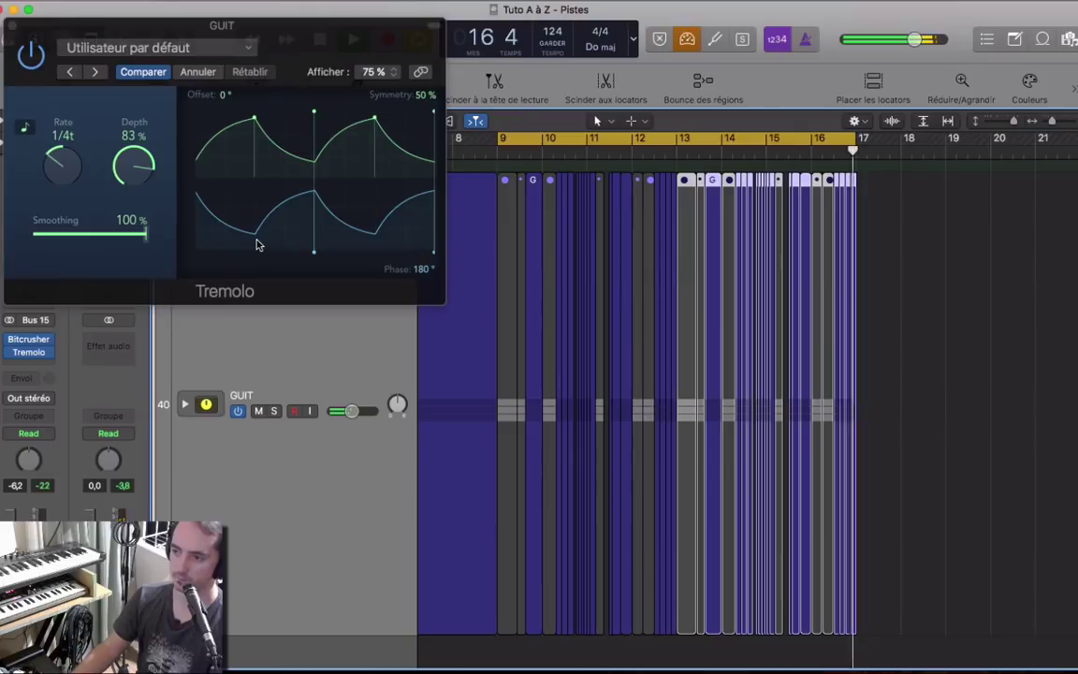
pyautogui.click(13, 27)
pyautogui.press('space')
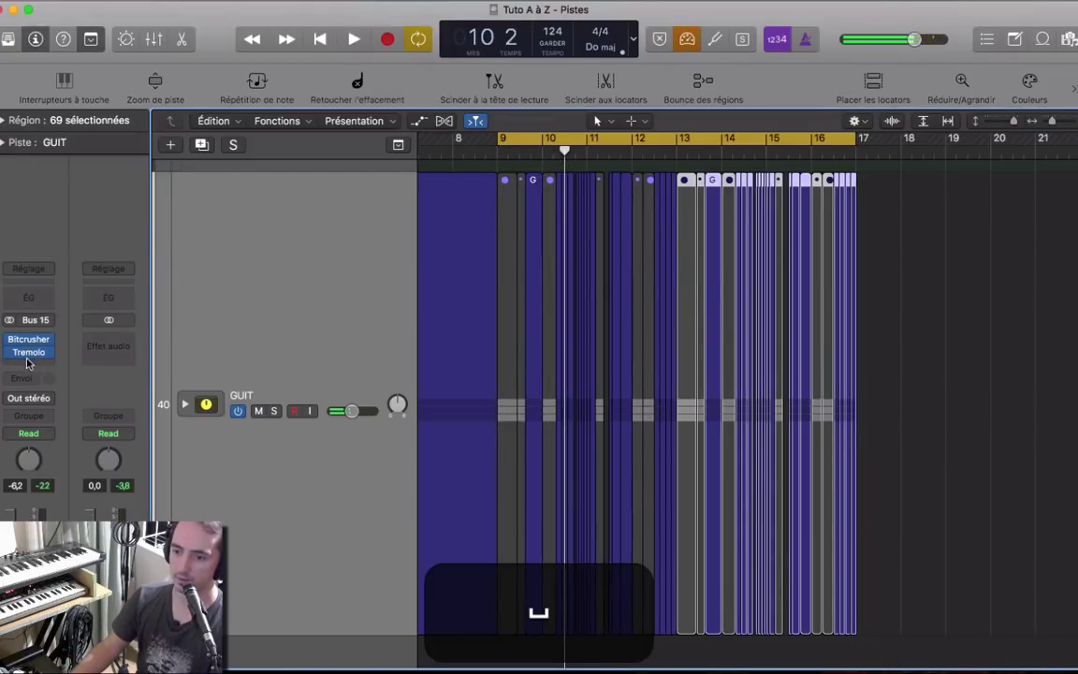
# Add a send to Bus 13 (RVRB LONGUE) on the GUIT stack, raise its level and play the section.
pyautogui.click(28, 376)
pyautogui.moveTo(68, 447)
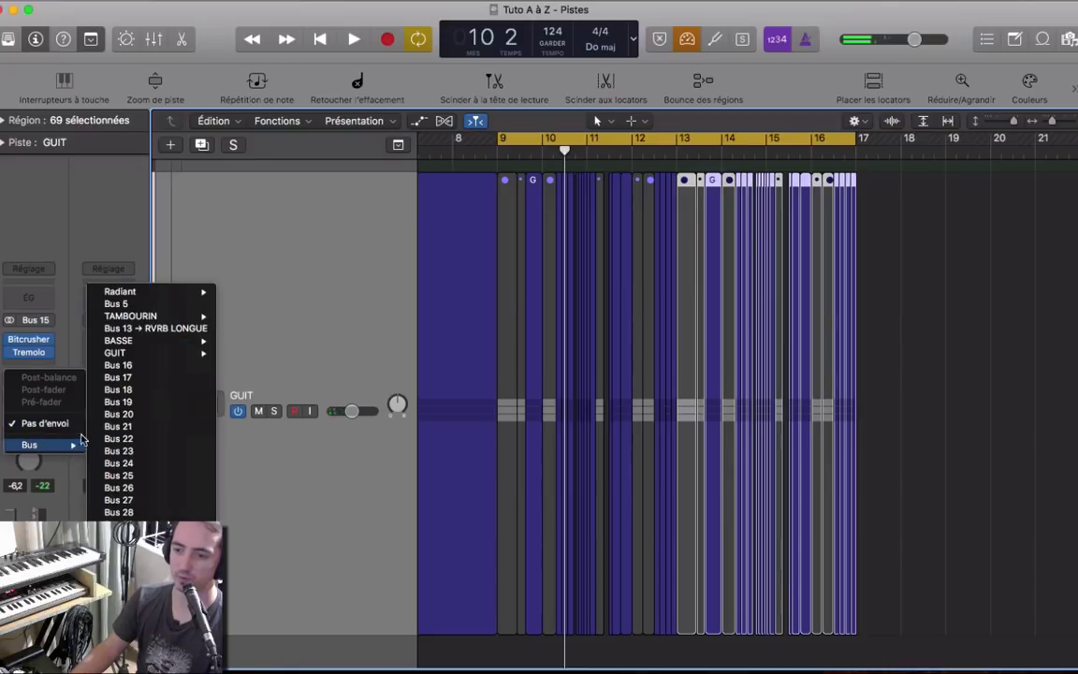
pyautogui.click(156, 329)
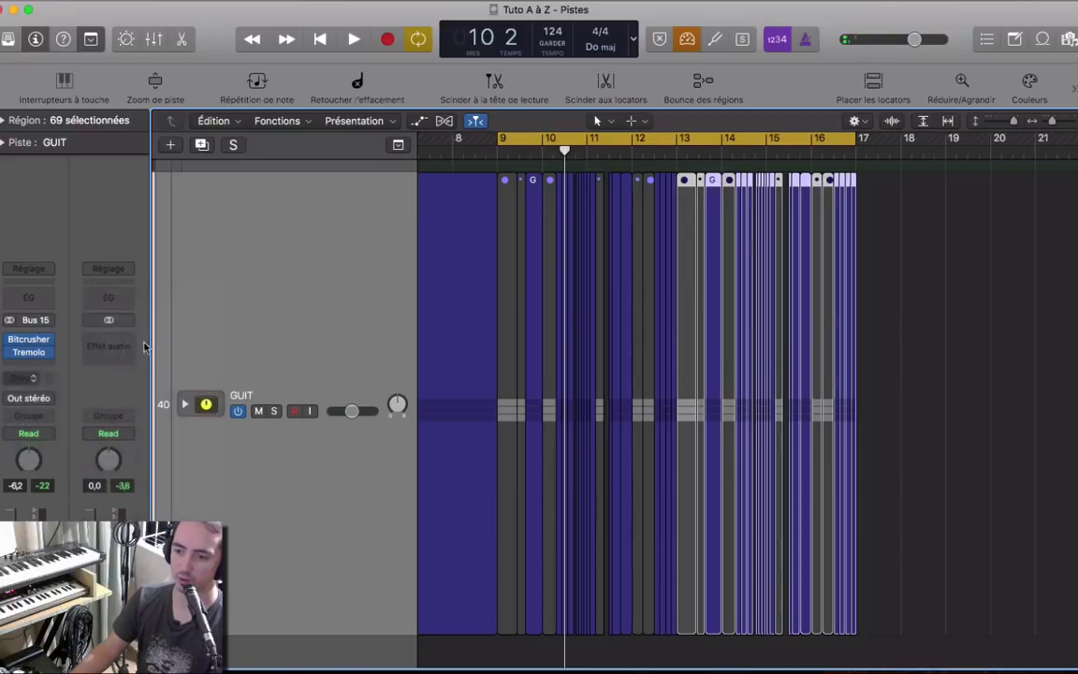
pyautogui.hotkey('alt', 'space')
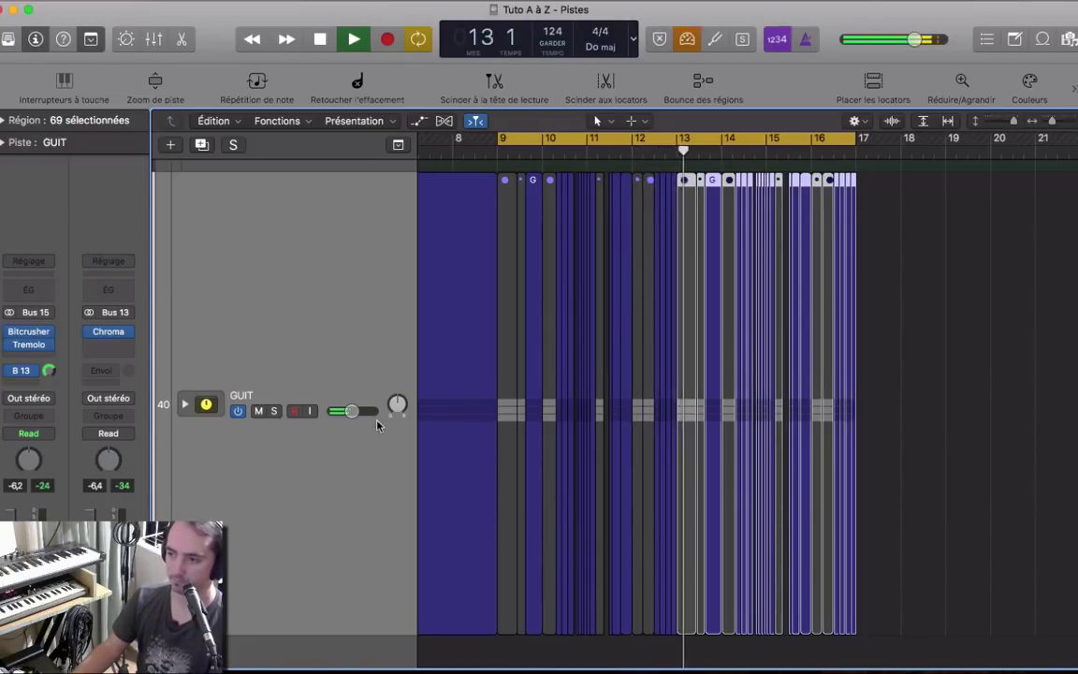
# Display the automation and raise the GUIT volume to -5,2 dB from the start of bar 9 to bar 17.
pyautogui.press('a')
pyautogui.moveTo(498, 418); pyautogui.dragTo(854, 451)
pyautogui.moveTo(780, 433); pyautogui.dragTo(409, 341)
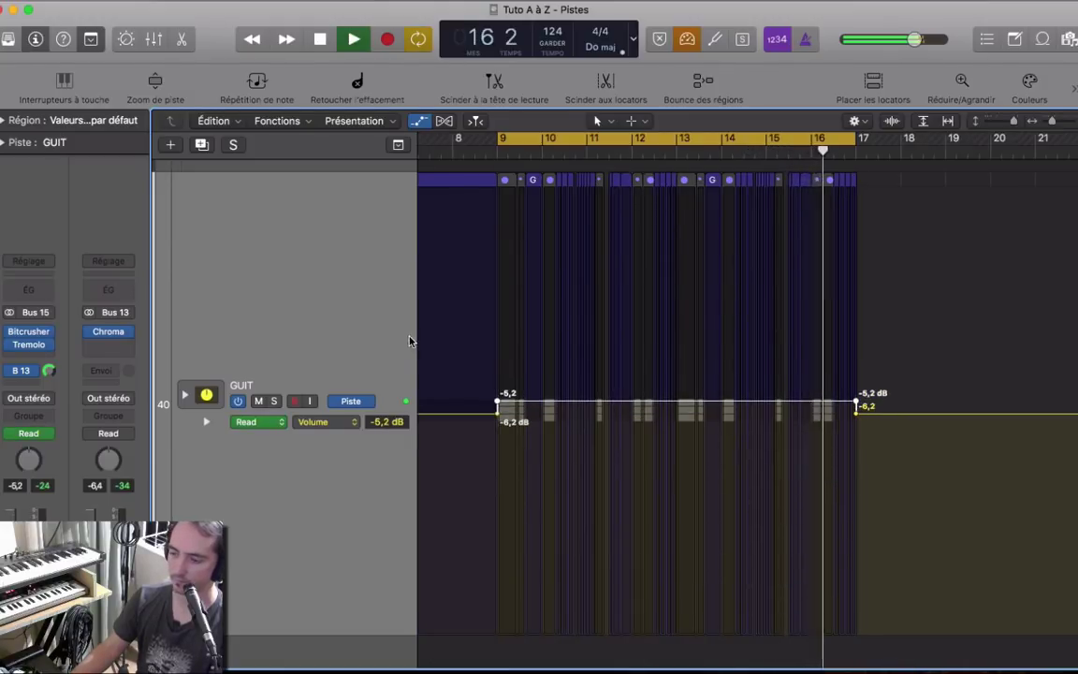
pyautogui.press('space')
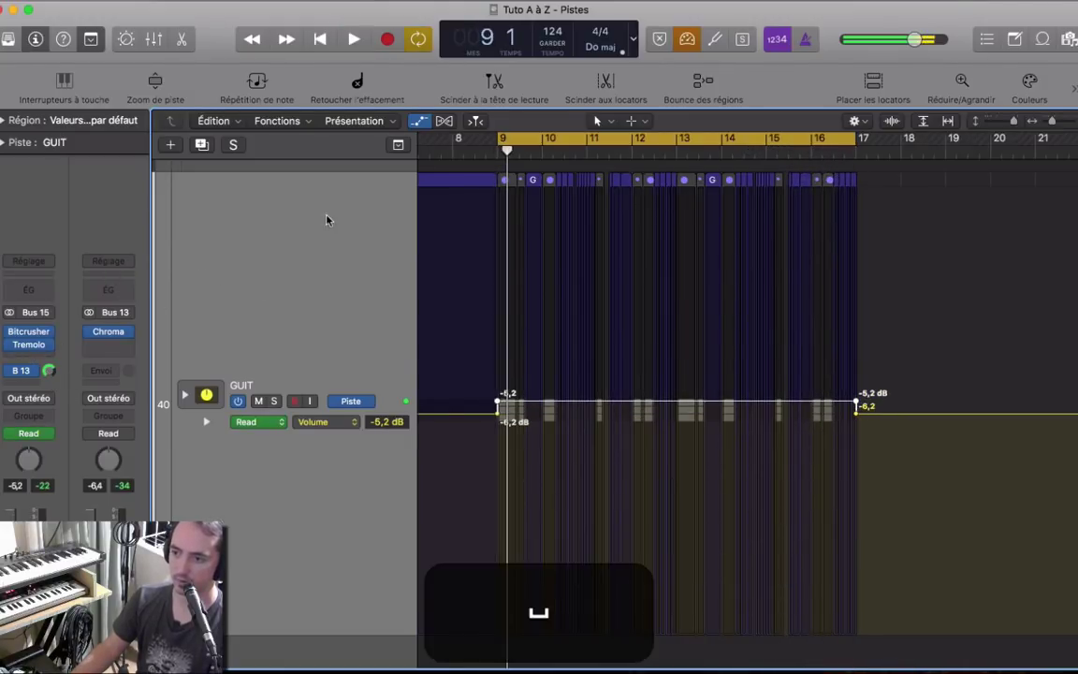
# Record Tremolo bypass automation on GUIT in Latch mode, bypassed before bar 9 and active from bar 9, and return to Read mode.
pyautogui.click(446, 172)
pyautogui.press('c')
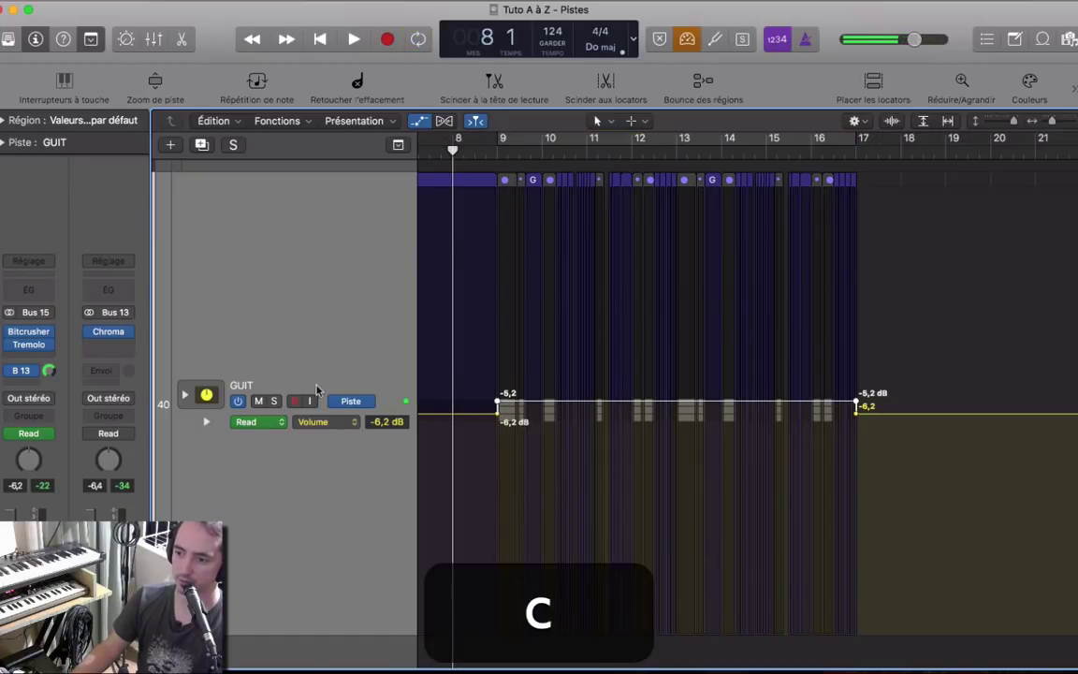
pyautogui.click(281, 422)
pyautogui.click(248, 420)
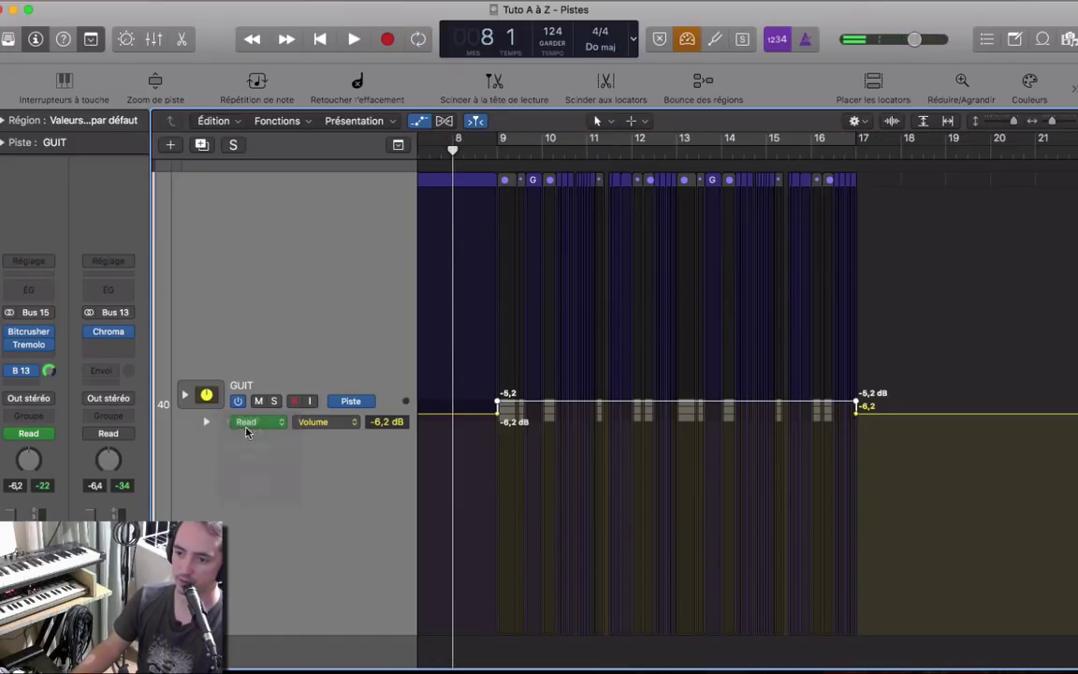
pyautogui.click(11, 345)
pyautogui.press('space')
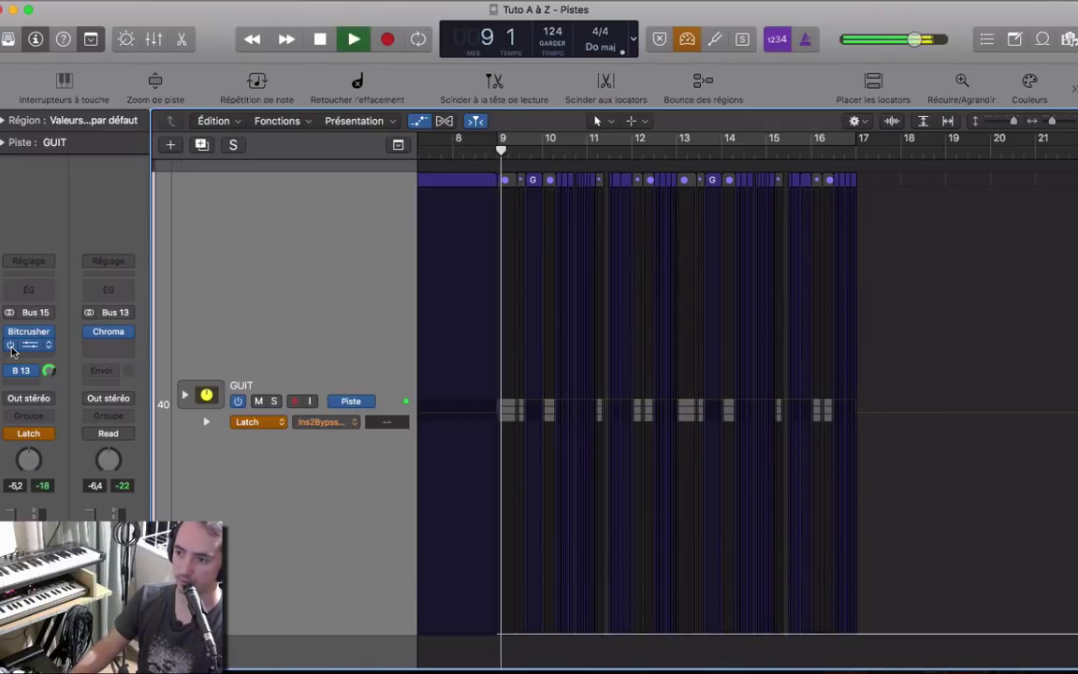
pyautogui.press('space')
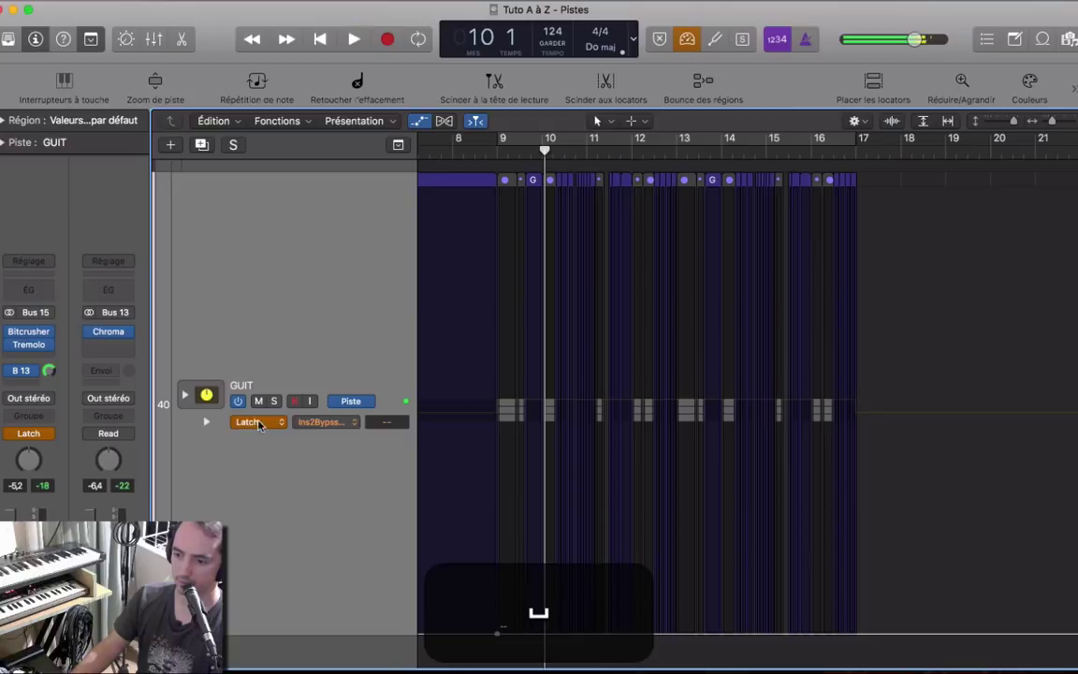
pyautogui.click(262, 424)
pyautogui.click(253, 394)
# Record mute automation for the Bus 13 send in Latch mode, muted before bar 9 and active from there, and restore Read mode and the cycle.
pyautogui.click(463, 150)
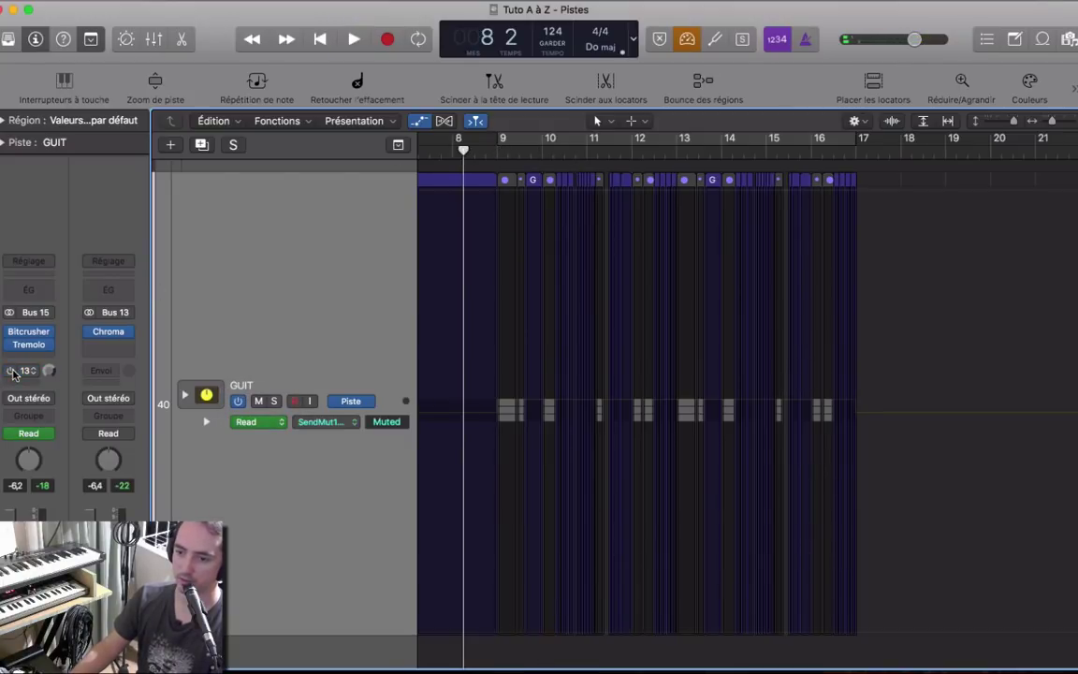
pyautogui.click(33, 433)
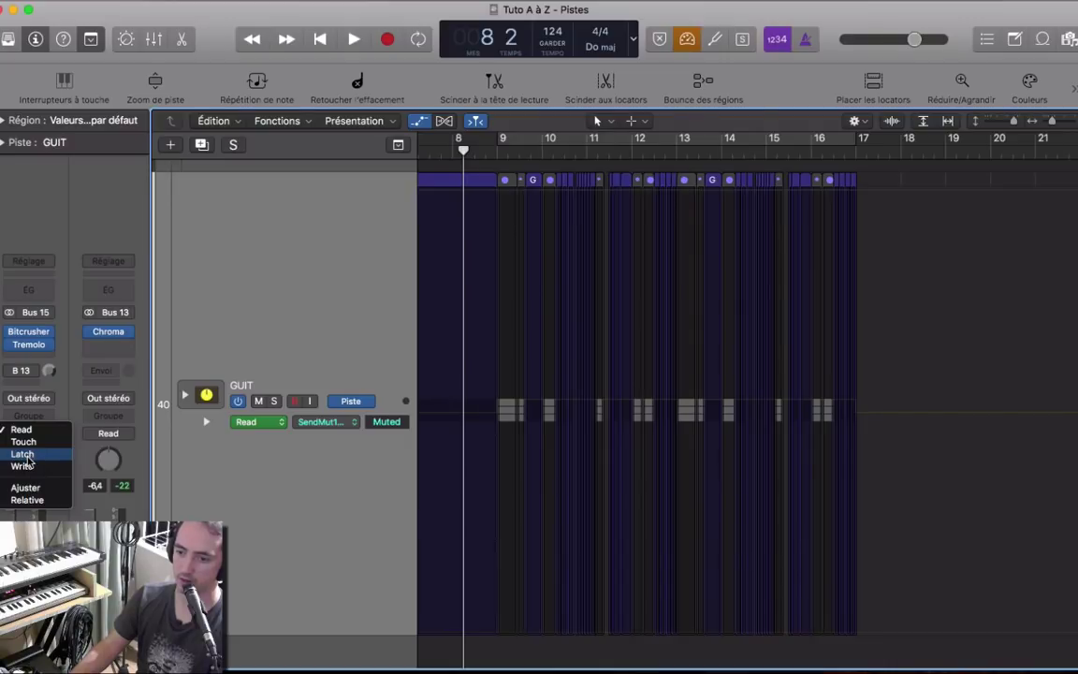
pyautogui.click(22, 454)
pyautogui.press('space')
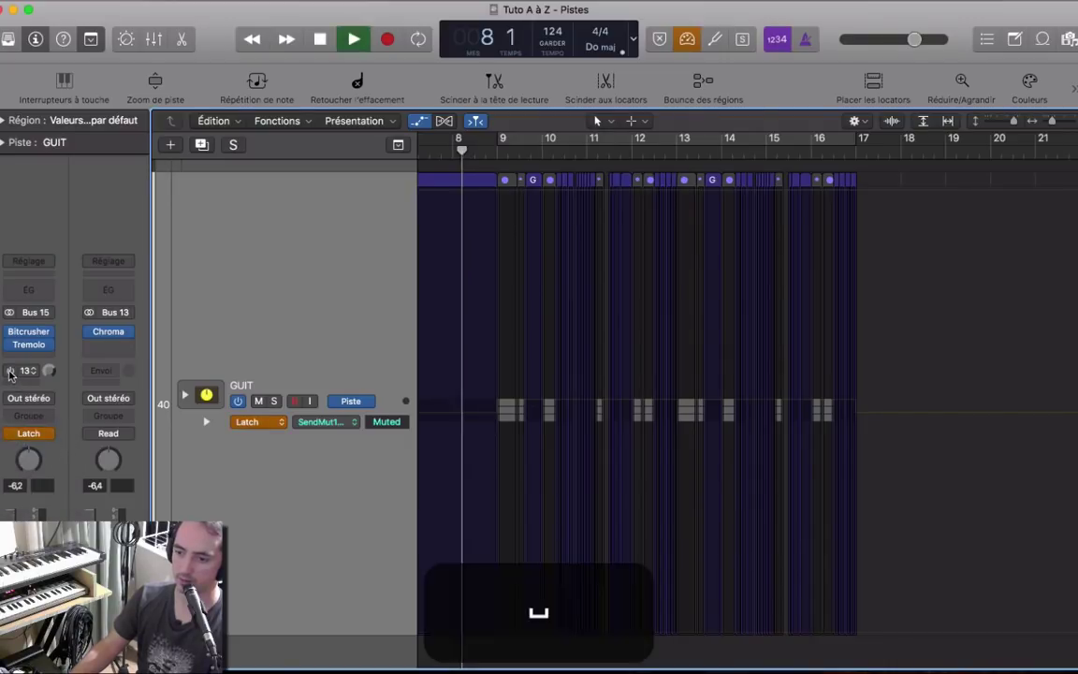
pyautogui.click(10, 372)
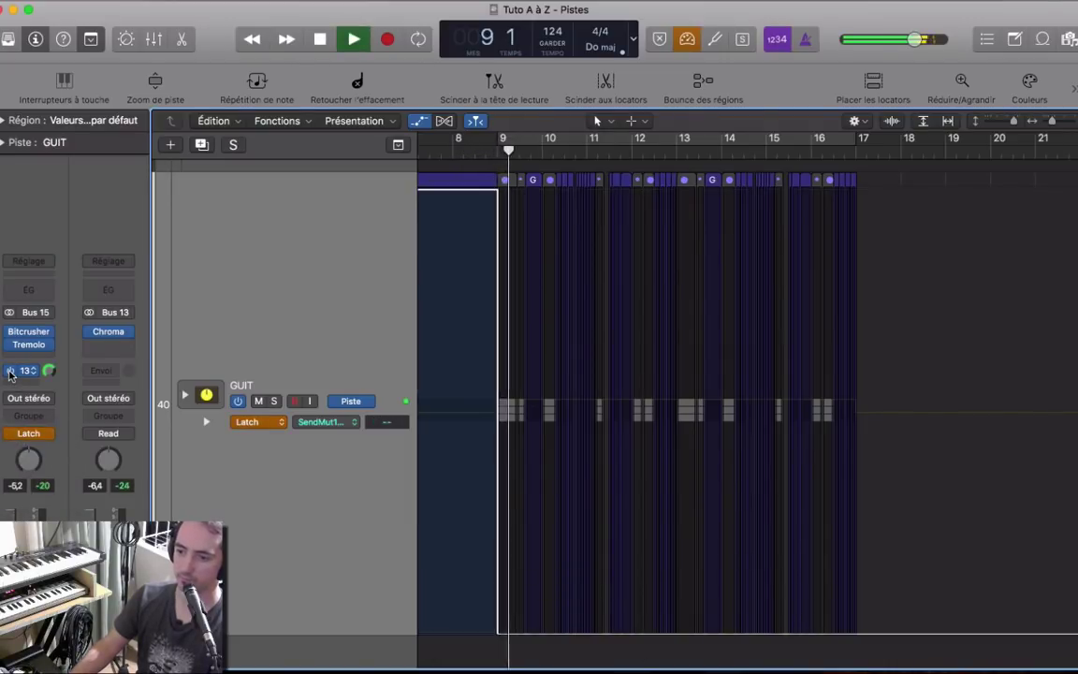
pyautogui.click(36, 434)
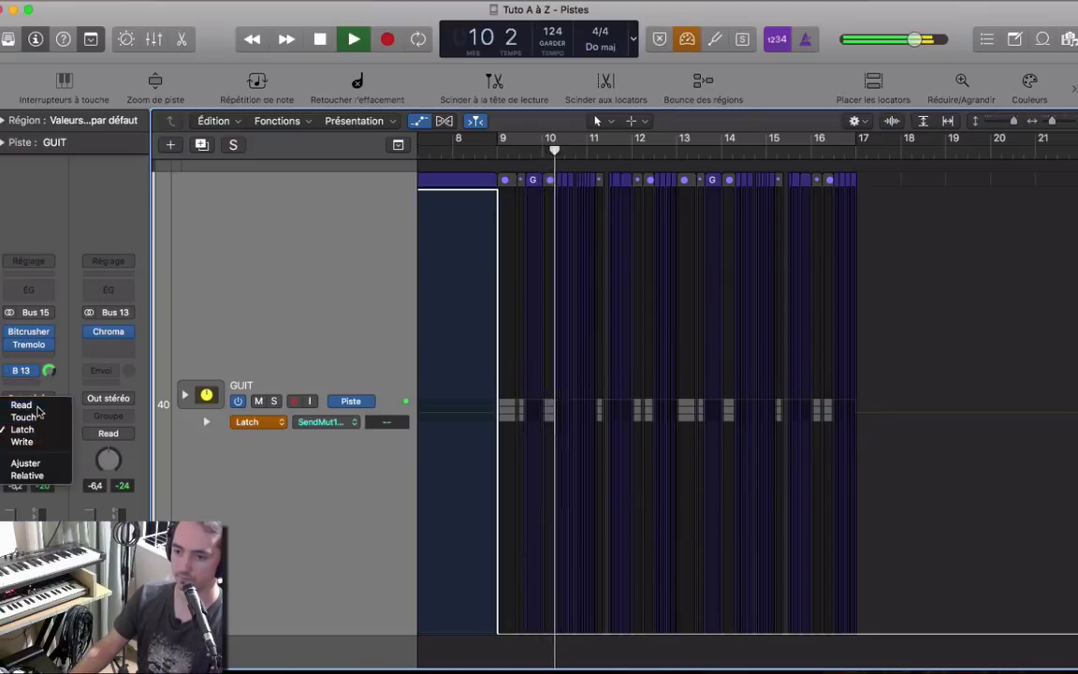
pyautogui.click(20, 405)
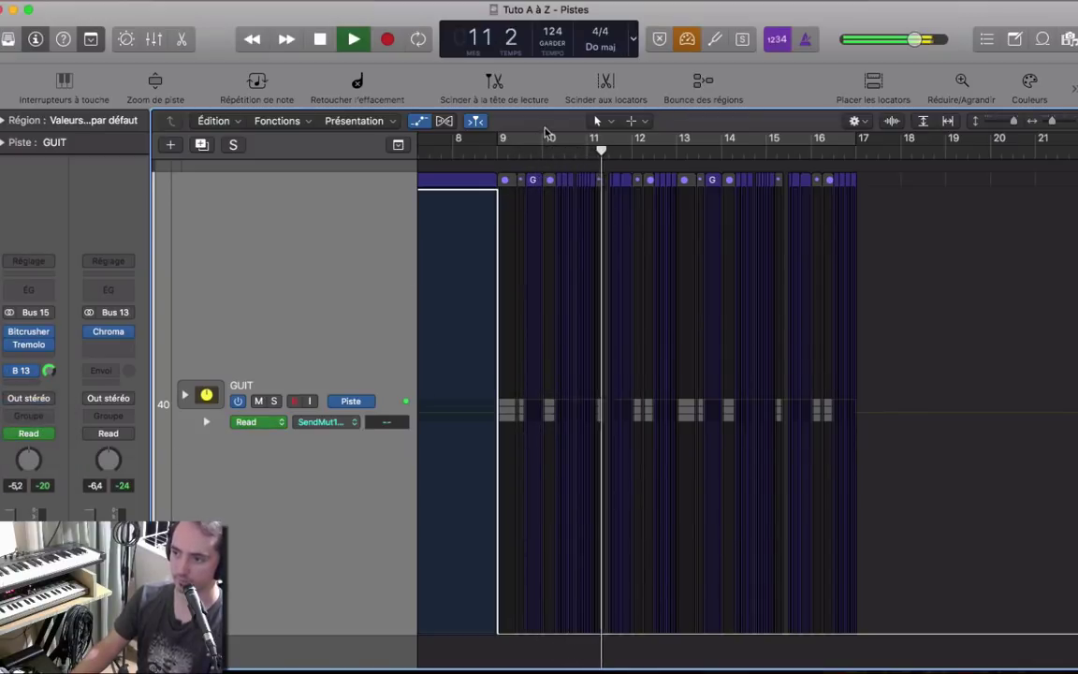
pyautogui.press('space')
pyautogui.click(539, 141)
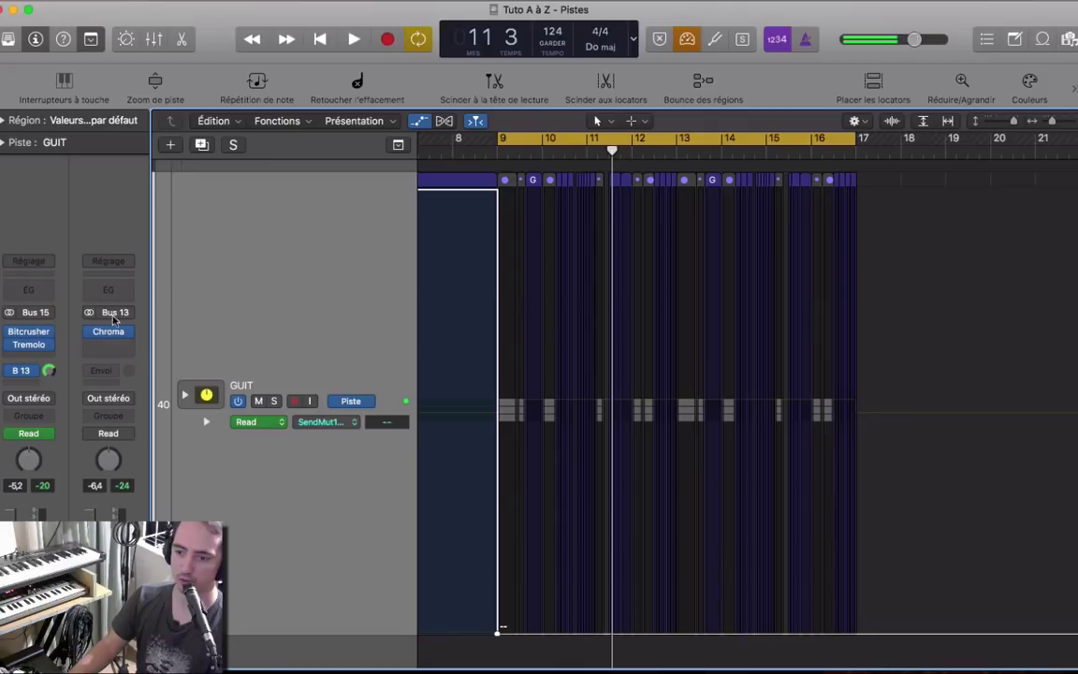
# Add a send to Bus 16 on the GUIT stack and insert ValhallaFreqEcho on the bus's auxiliary channel.
pyautogui.click(45, 349)
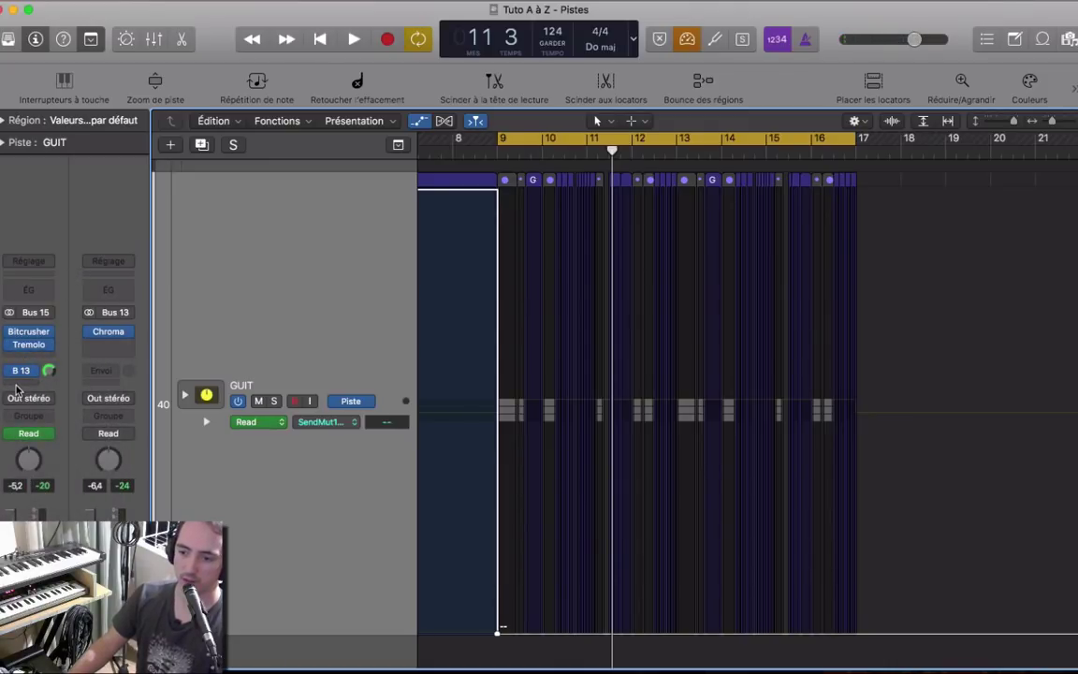
pyautogui.click(21, 372)
pyautogui.moveTo(42, 452)
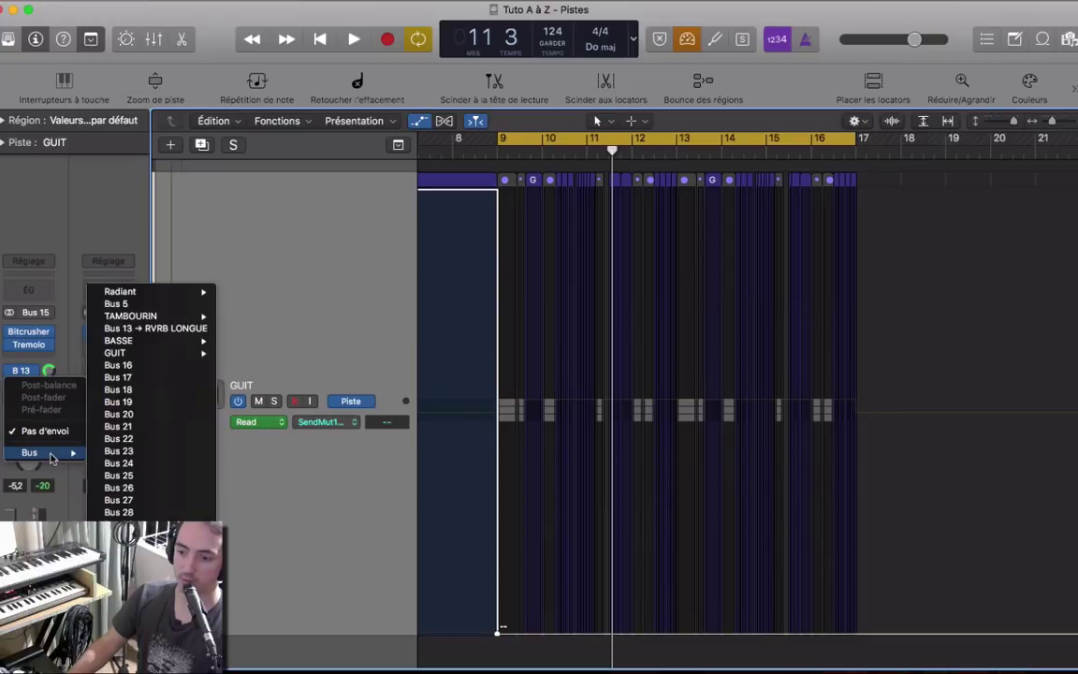
pyautogui.click(141, 367)
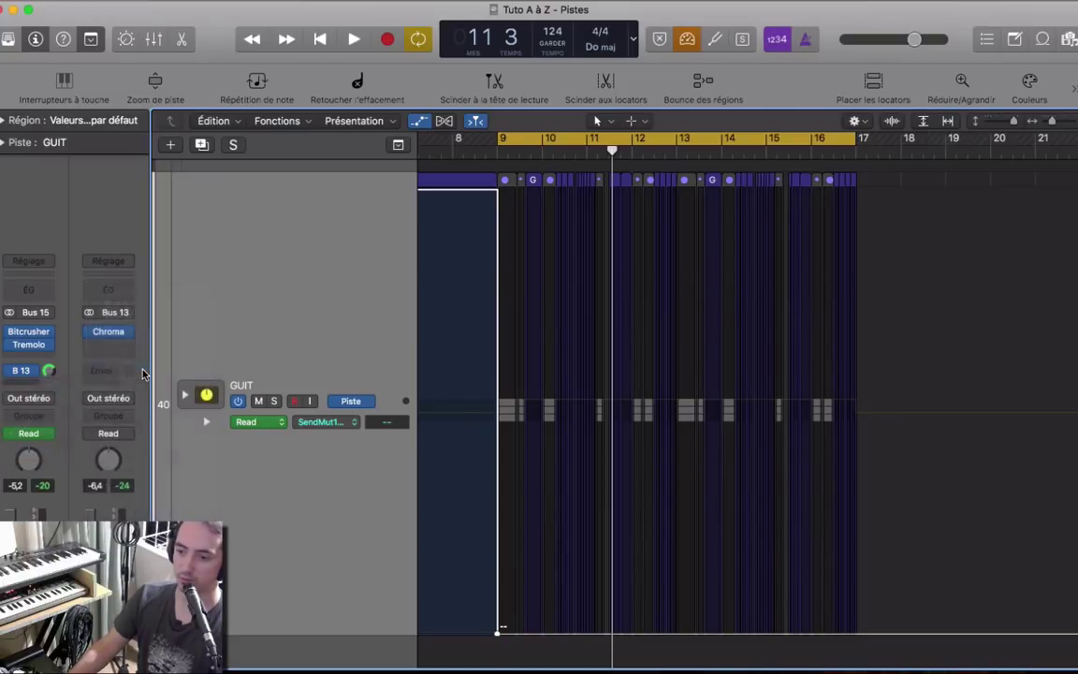
pyautogui.click(108, 315)
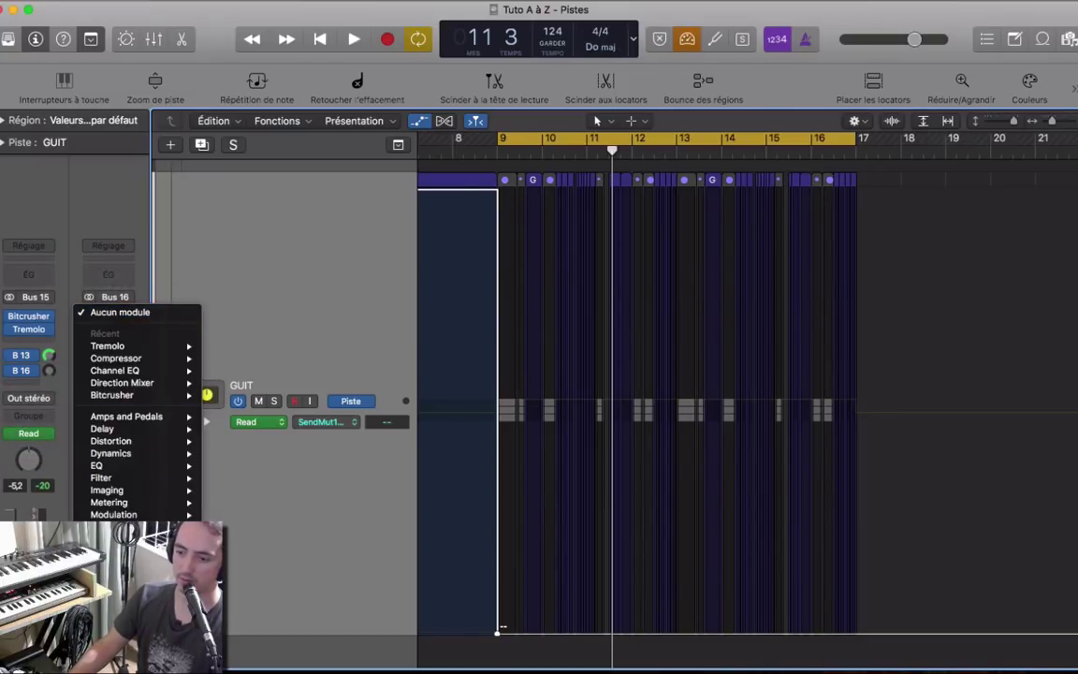
pyautogui.click(309, 552)
pyautogui.moveTo(395, 75); pyautogui.dragTo(777, 220)
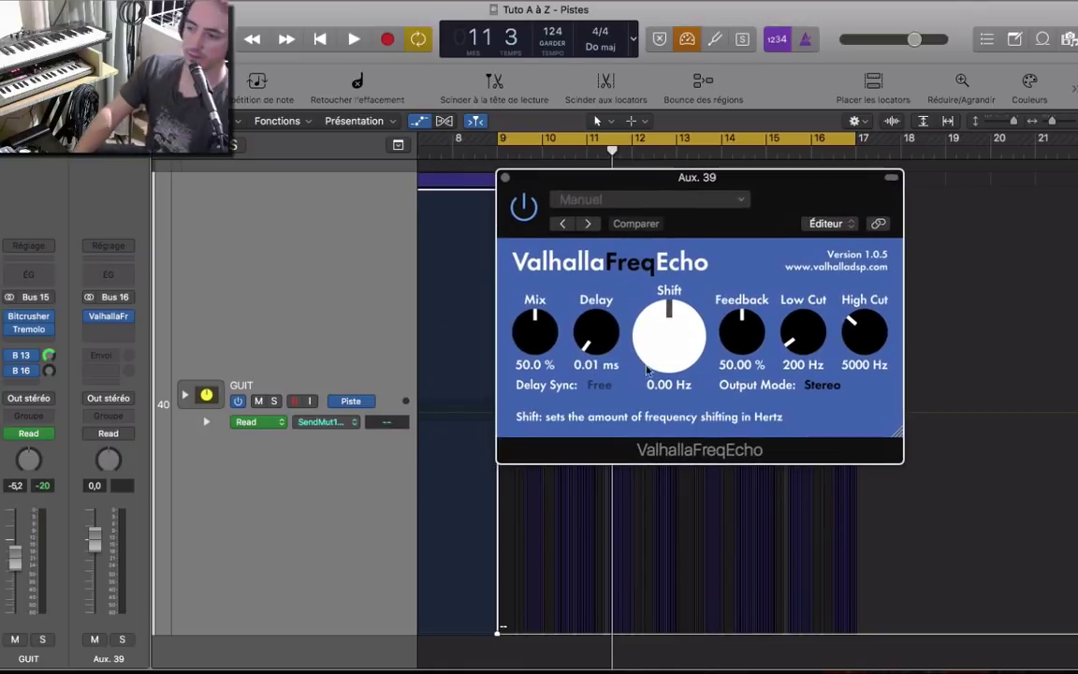
# Set the echo's delay sync to 1/8, raise the Bus 16 send to 0 dB and start playback.
pyautogui.press('alt')
pyautogui.moveTo(592, 344); pyautogui.dragTo(592, 280)
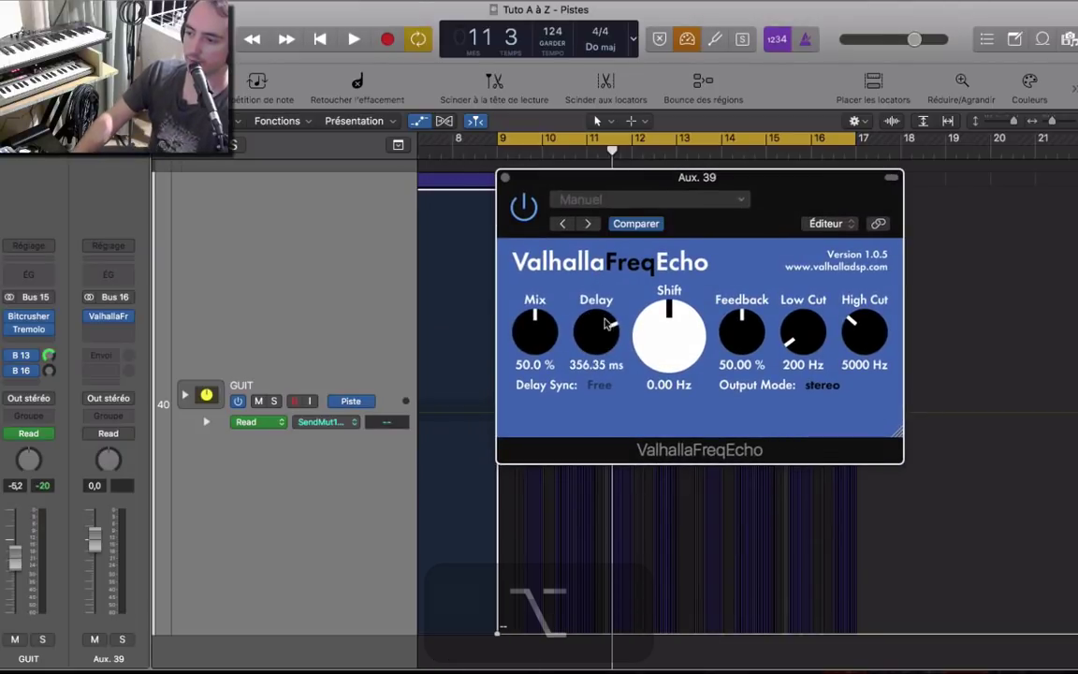
pyautogui.click(599, 378)
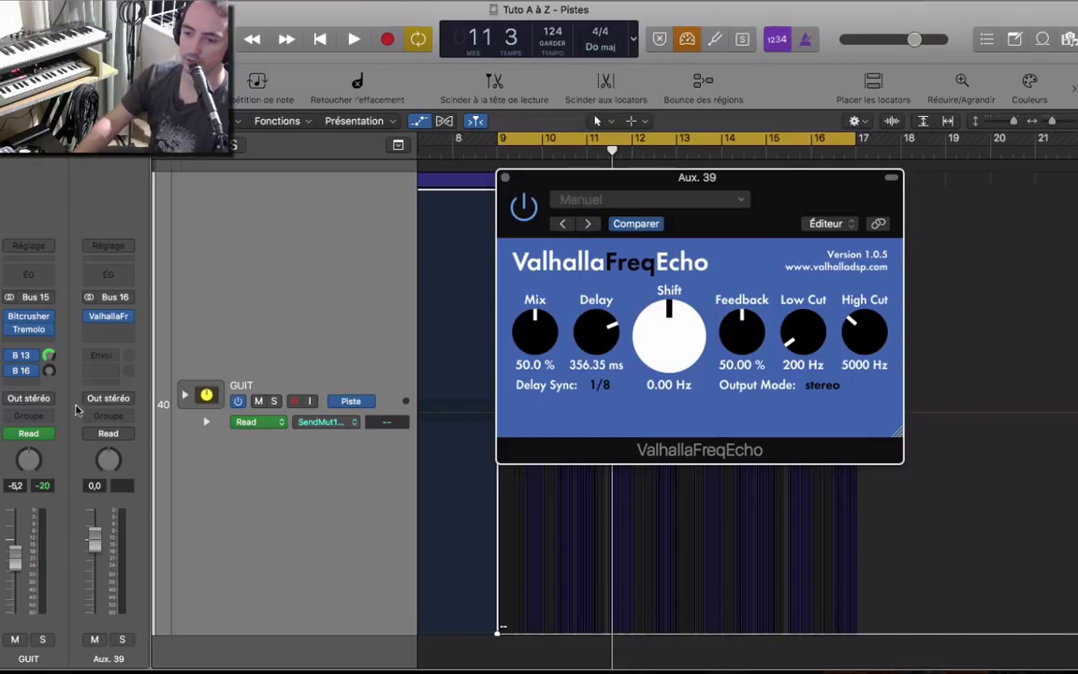
pyautogui.keyDown('alt'); pyautogui.click(387, 421); pyautogui.keyUp('alt')
pyautogui.hotkey('alt', 'space')
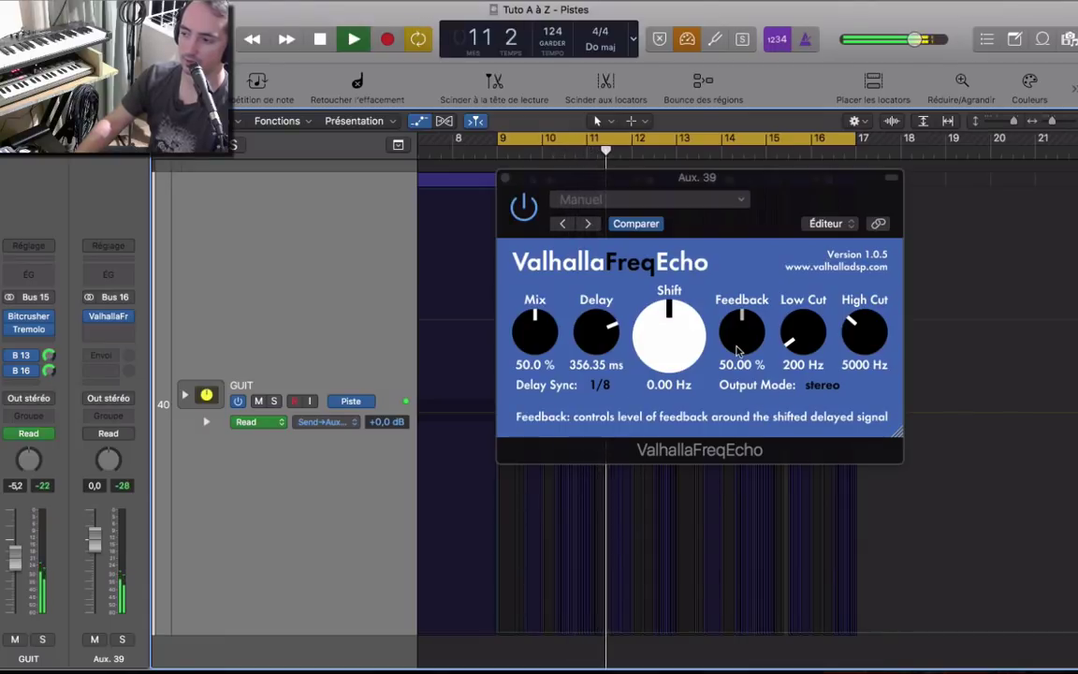
# Set the echo's Low Cut to 410 Hz, delay sync to 1/4, Mix to 70 % and Shift to about 13.7 Hz.
pyautogui.moveTo(800, 342); pyautogui.dragTo(802, 339)
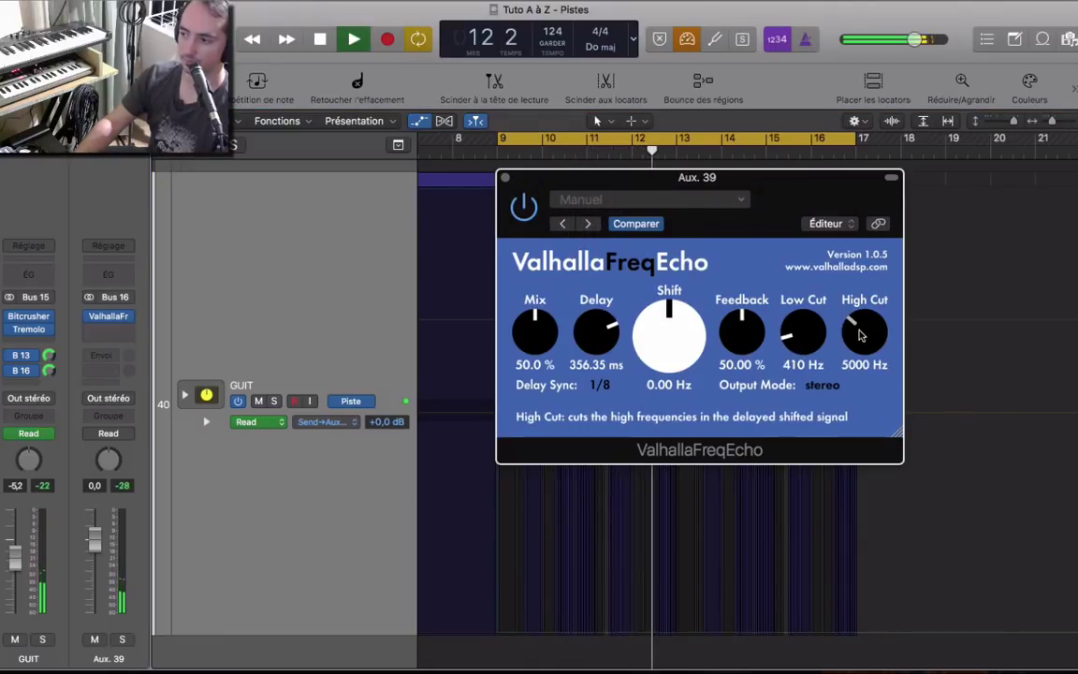
pyautogui.moveTo(593, 341); pyautogui.dragTo(593, 327)
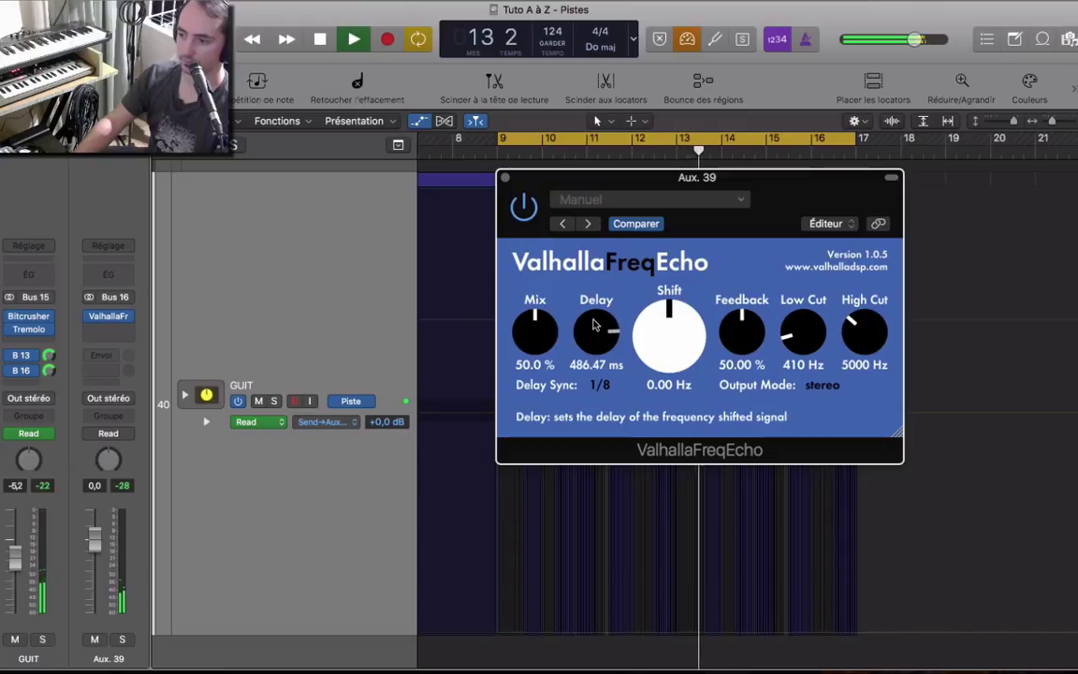
pyautogui.click(605, 385)
pyautogui.click(609, 401)
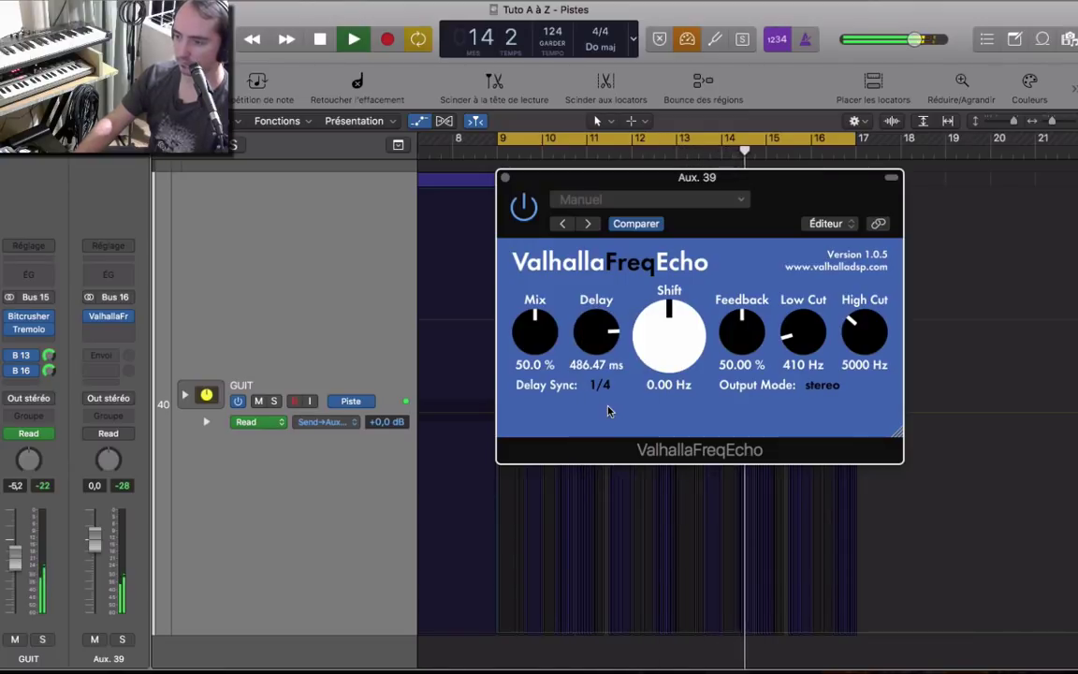
pyautogui.moveTo(540, 354); pyautogui.dragTo(539, 344)
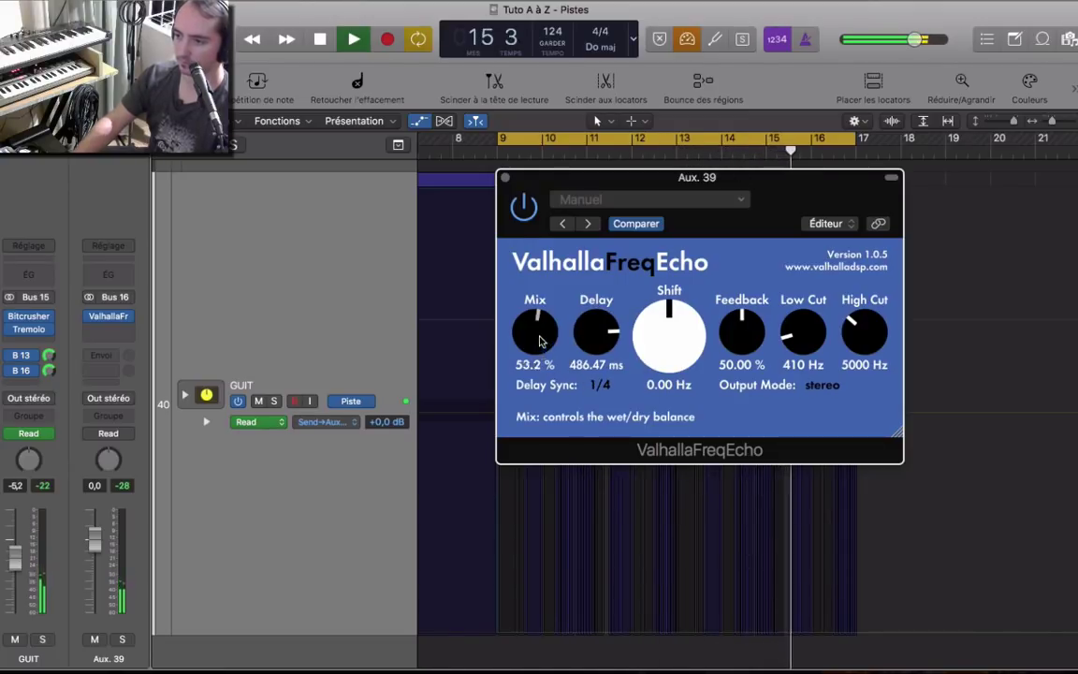
pyautogui.moveTo(661, 323); pyautogui.dragTo(661, 312)
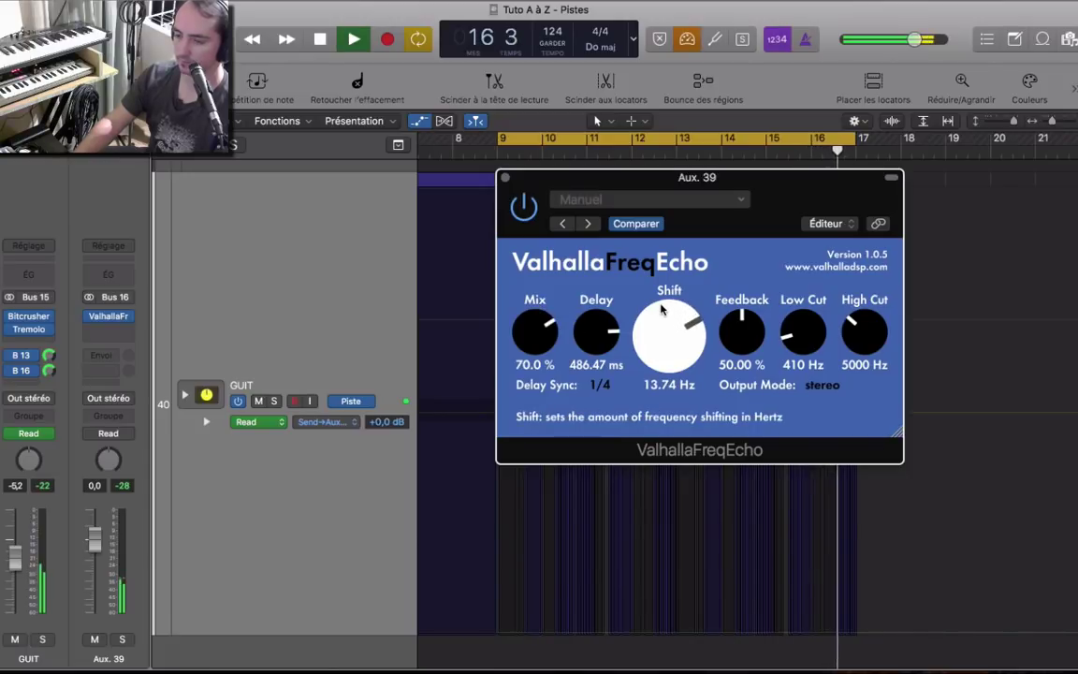
# Solo the echo auxiliary, reset and readjust its Shift, fine-tune Mix and Feedback, and clear the solo.
pyautogui.click(121, 639)
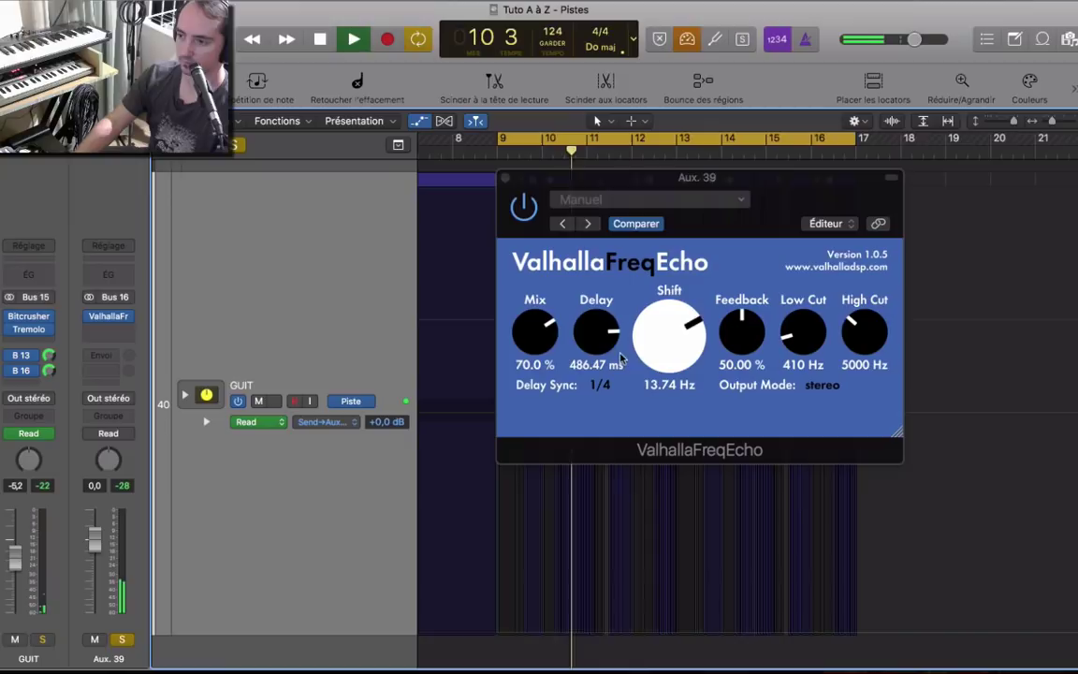
pyautogui.keyDown('alt'); pyautogui.click(671, 334); pyautogui.keyUp('alt')
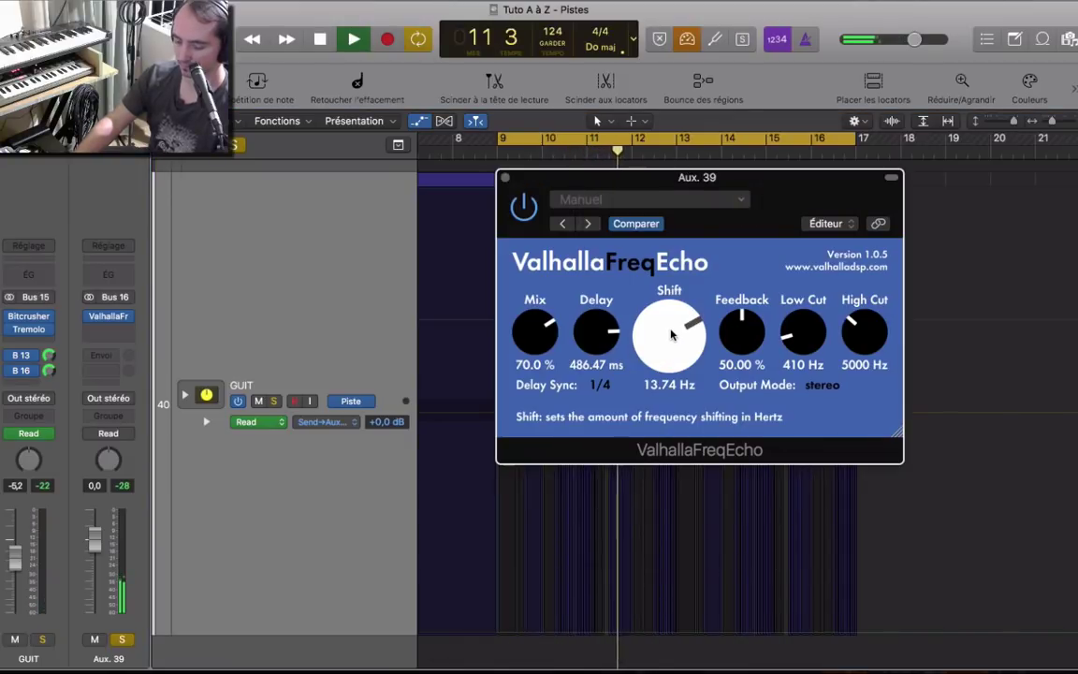
pyautogui.keyDown('alt'); pyautogui.click(671, 334); pyautogui.keyUp('alt')
pyautogui.moveTo(667, 384); pyautogui.dragTo(666, 310)
pyautogui.moveTo(535, 332); pyautogui.dragTo(535, 363)
pyautogui.moveTo(742, 331); pyautogui.dragTo(683, 315)
pyautogui.click(236, 145)
# Set the Bus 13 send to -4,9 dB and rebalance the echo's Mix and Feedback.
pyautogui.moveTo(49, 356); pyautogui.dragTo(44, 392)
pyautogui.click(48, 371)
pyautogui.moveTo(535, 332); pyautogui.dragTo(535, 300)
pyautogui.moveTo(742, 336); pyautogui.dragTo(743, 315)
# Rename the echo auxiliary as DELAY SPACE and briefly play the section.
pyautogui.doubleClick(109, 659)
pyautogui.write('DELAY SPACE')
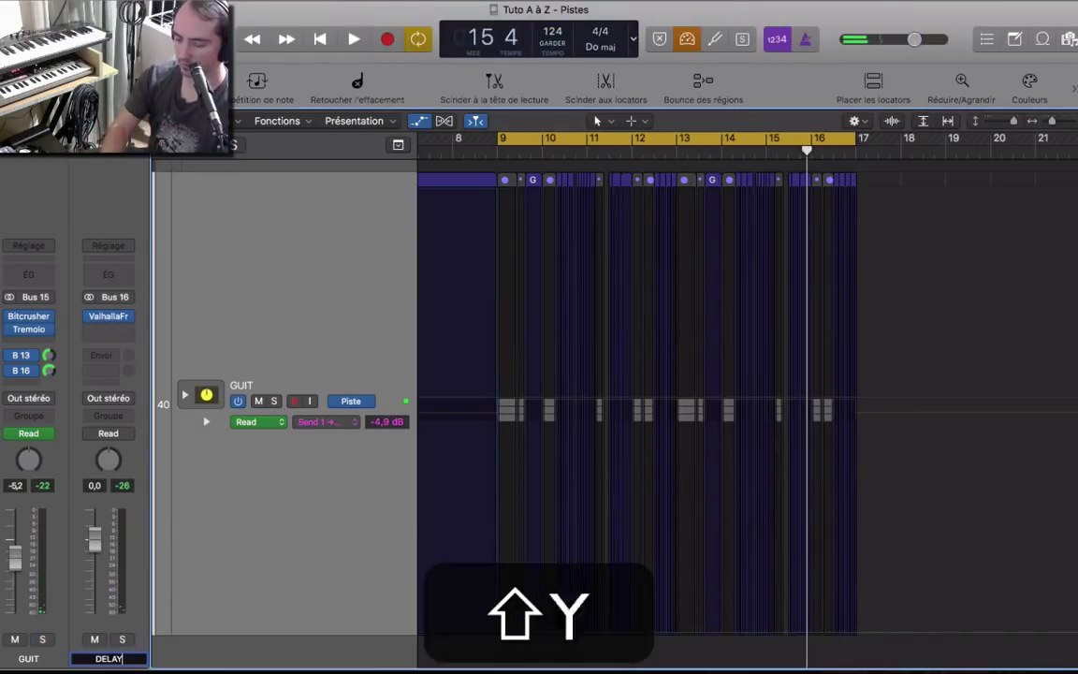
pyautogui.hotkey('shift', 'Return')
pyautogui.press('space')
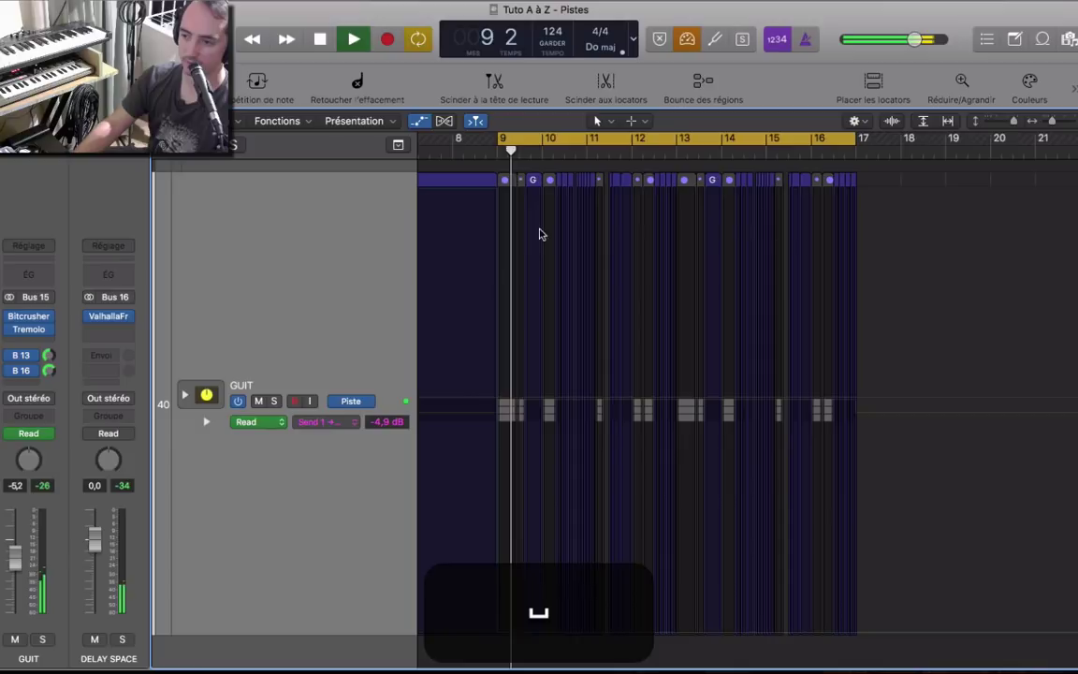
pyautogui.press('space')
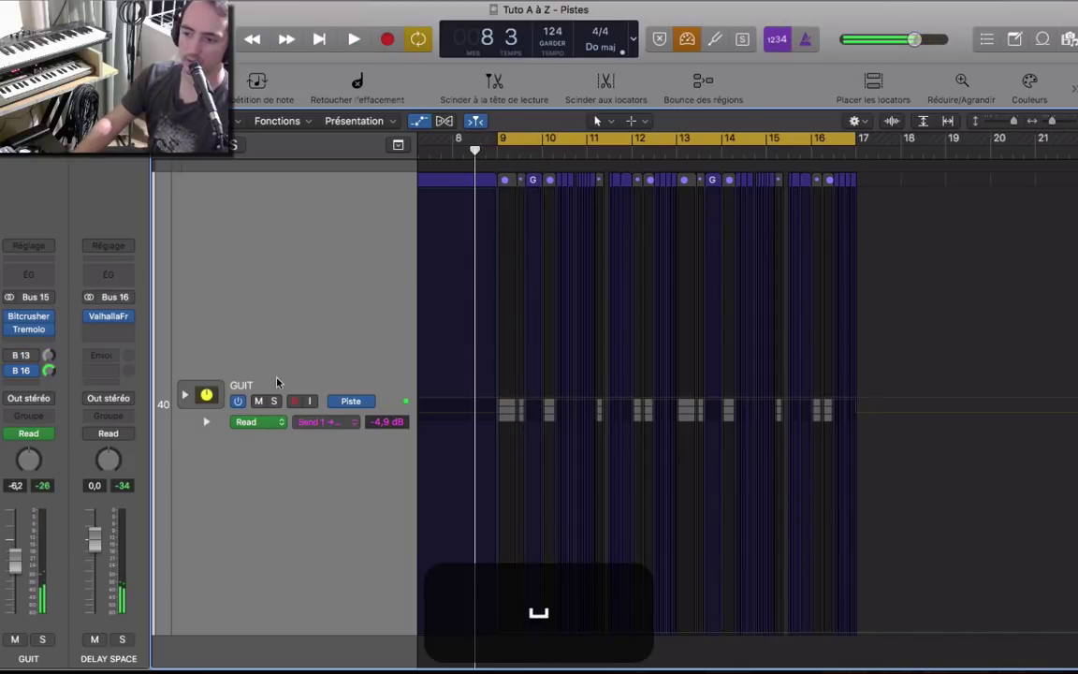
# Record mute automation for the Bus 16 send in Latch mode, muted before bar 9 and active from there, and restore Read mode and the cycle.
pyautogui.rightClick(266, 394)
pyautogui.press('Escape')
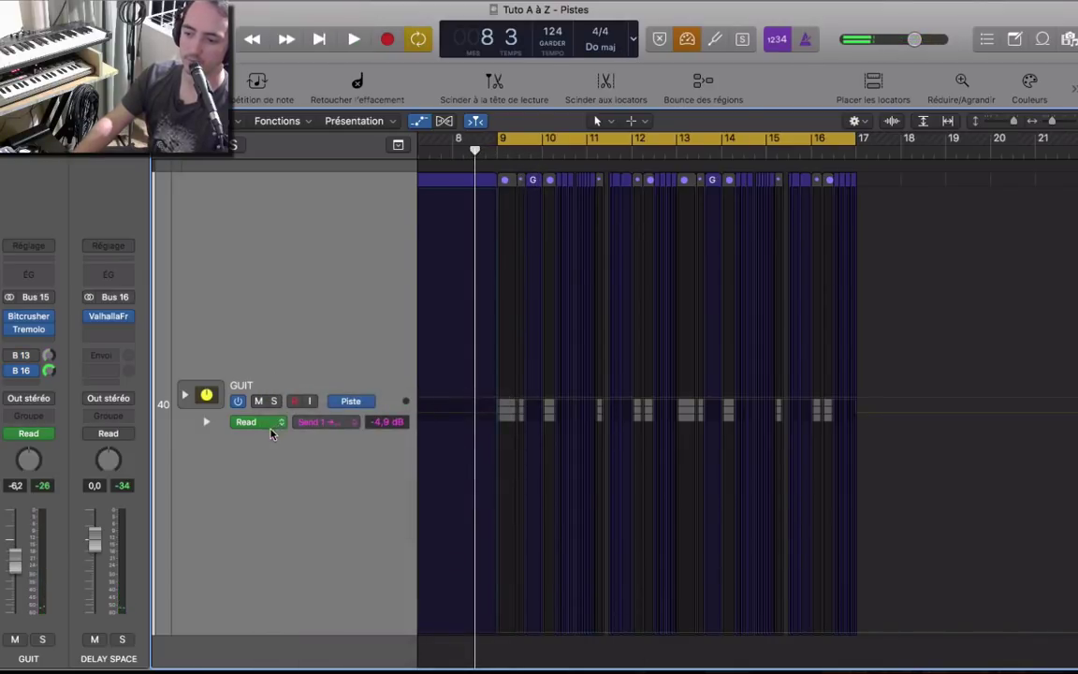
pyautogui.click(277, 427)
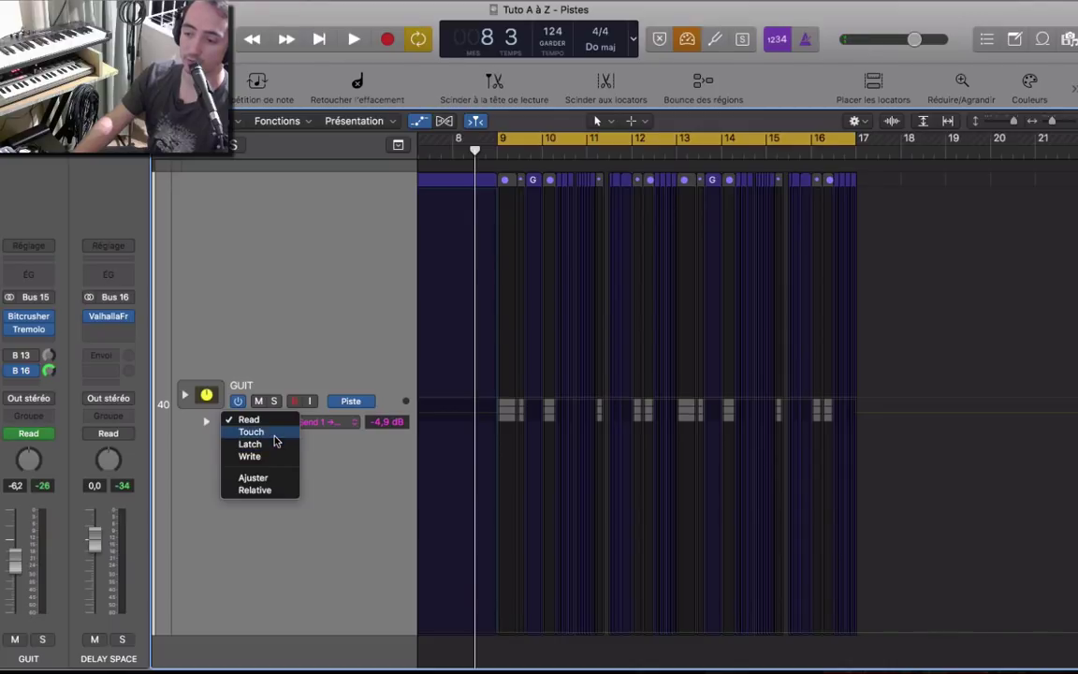
pyautogui.click(276, 444)
pyautogui.press('c')
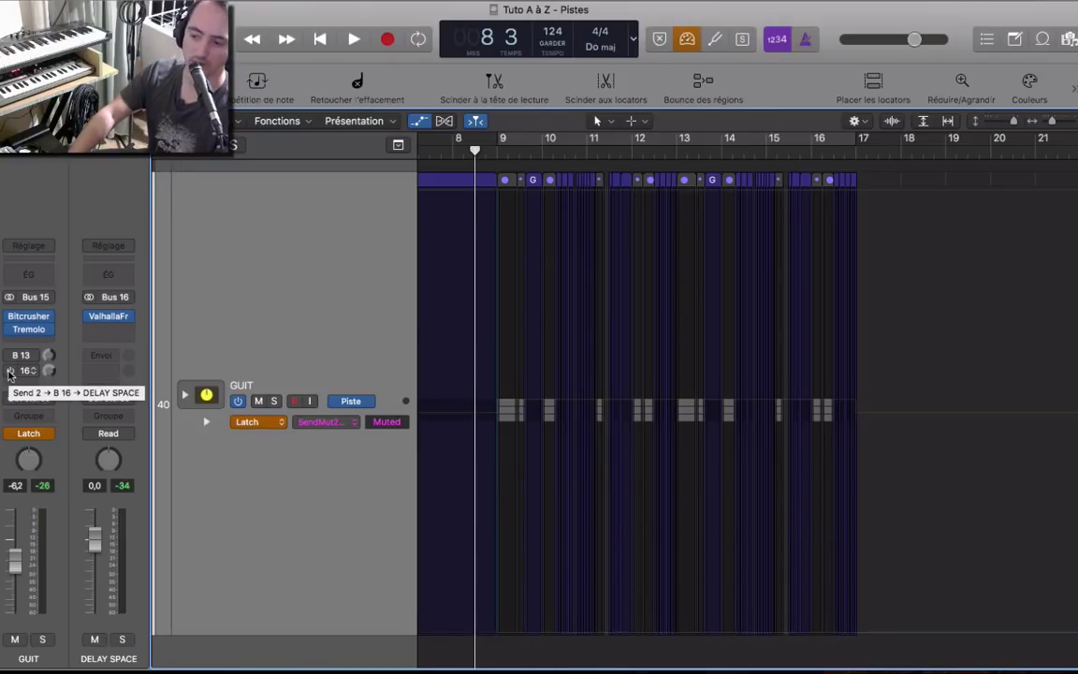
pyautogui.press('space')
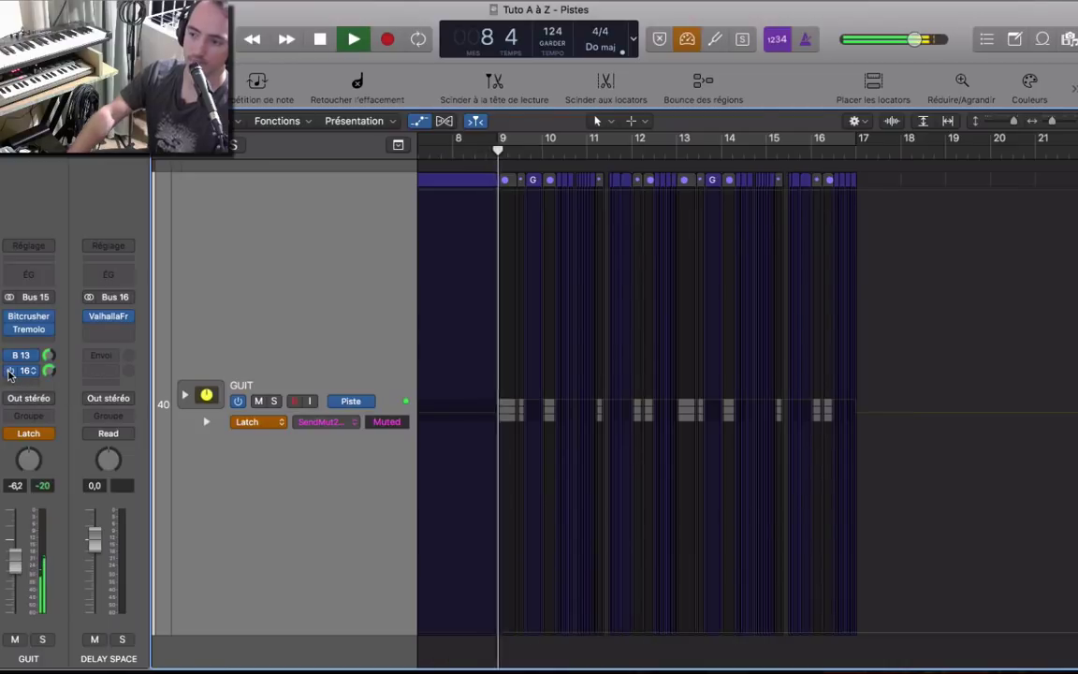
pyautogui.click(270, 422)
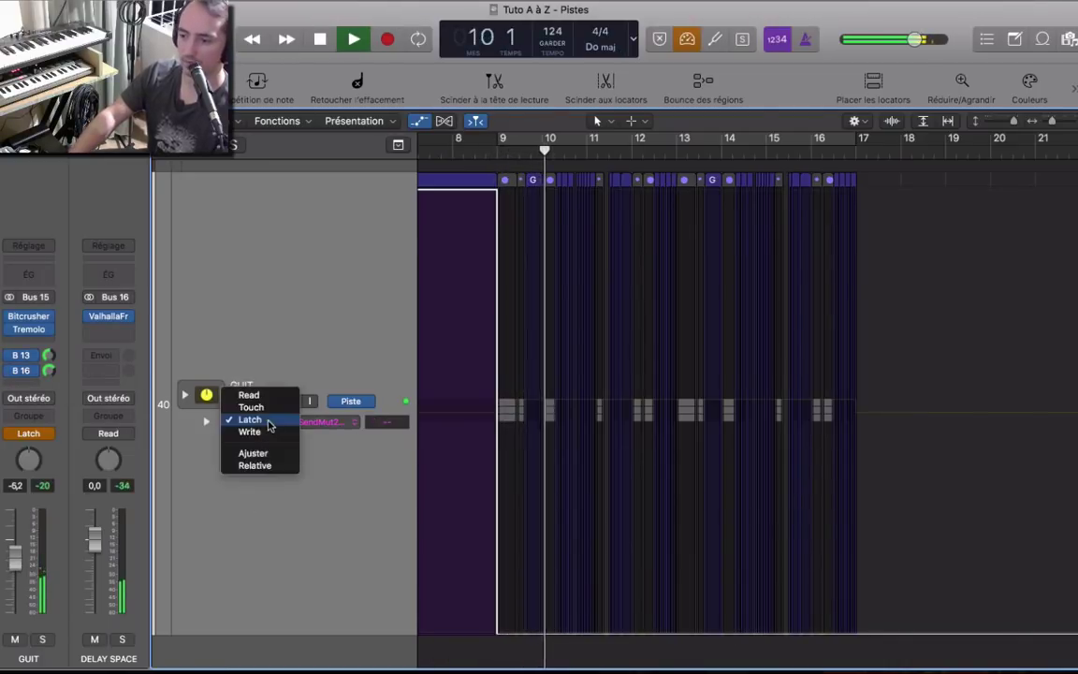
pyautogui.click(268, 395)
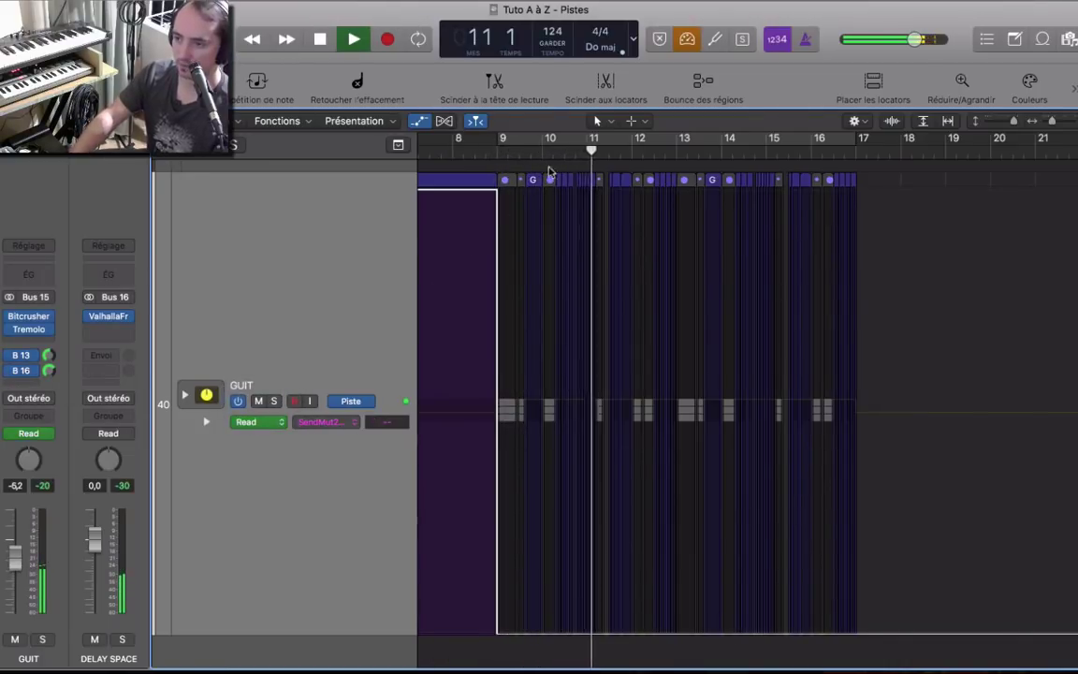
pyautogui.click(573, 141)
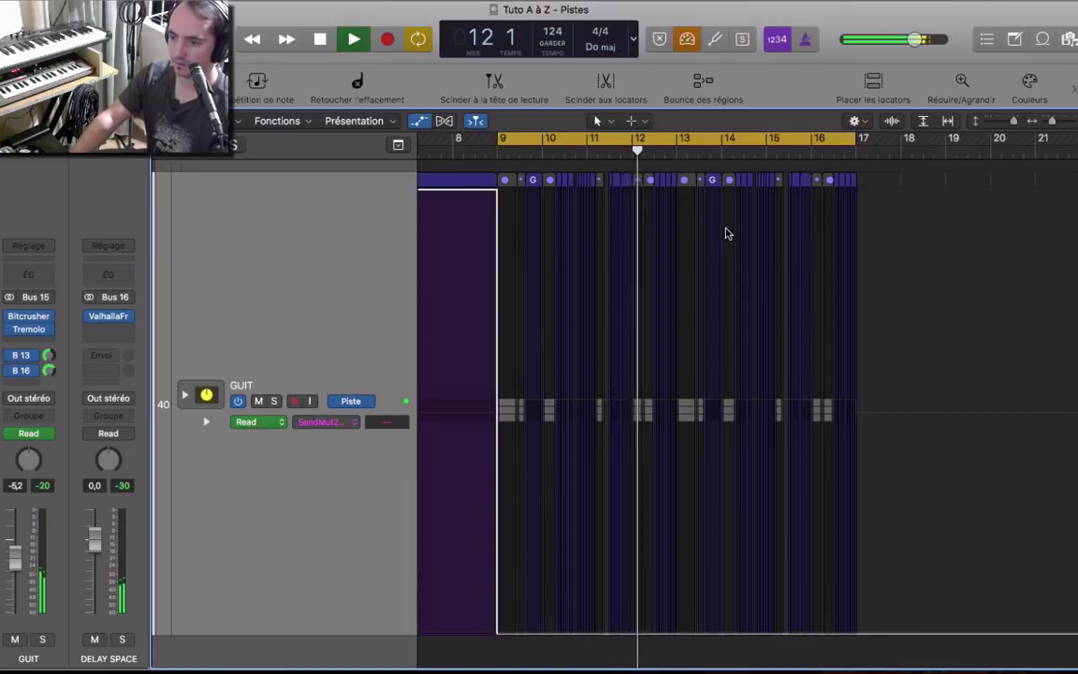
# Hide the automation, show the whole arrangement and lower the DELAY SPACE fader to -5,3 dB during playback.
pyautogui.scroll(-5, 452, 483)
pyautogui.press('a')
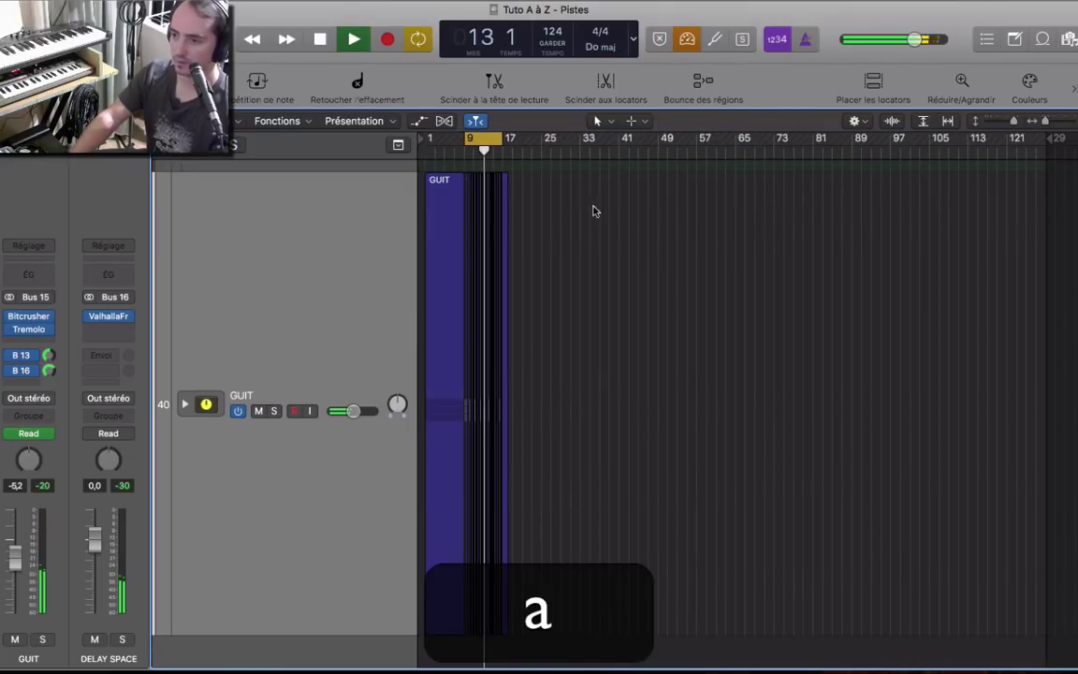
pyautogui.press('z')
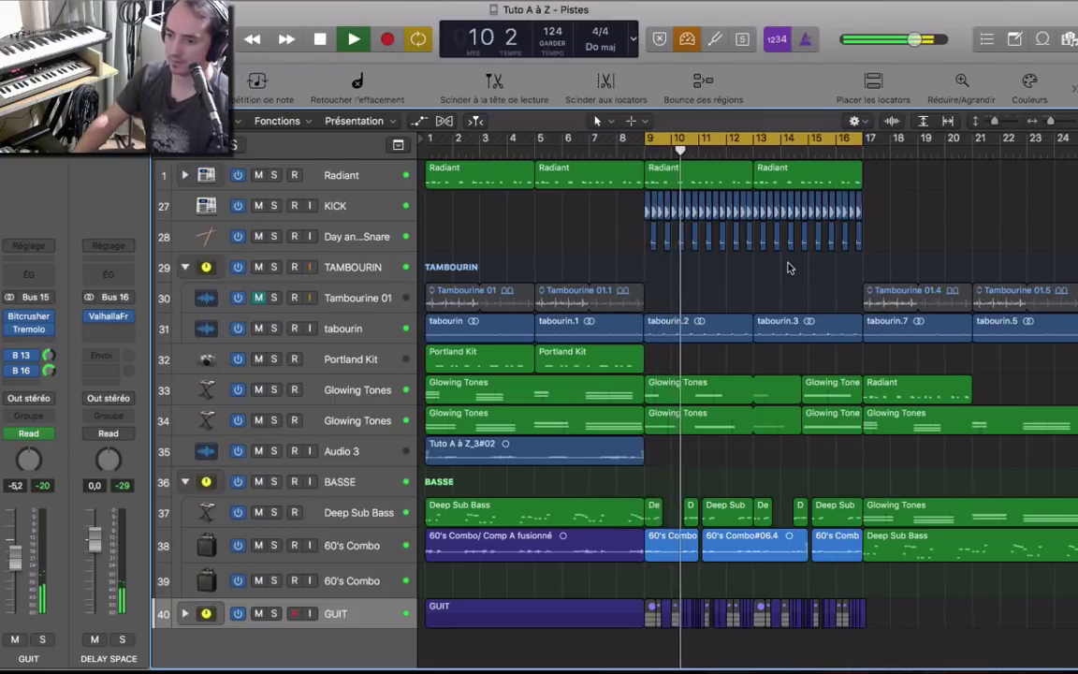
pyautogui.moveTo(93, 539); pyautogui.dragTo(95, 592)
pyautogui.moveTo(97, 641); pyautogui.dragTo(99, 582)
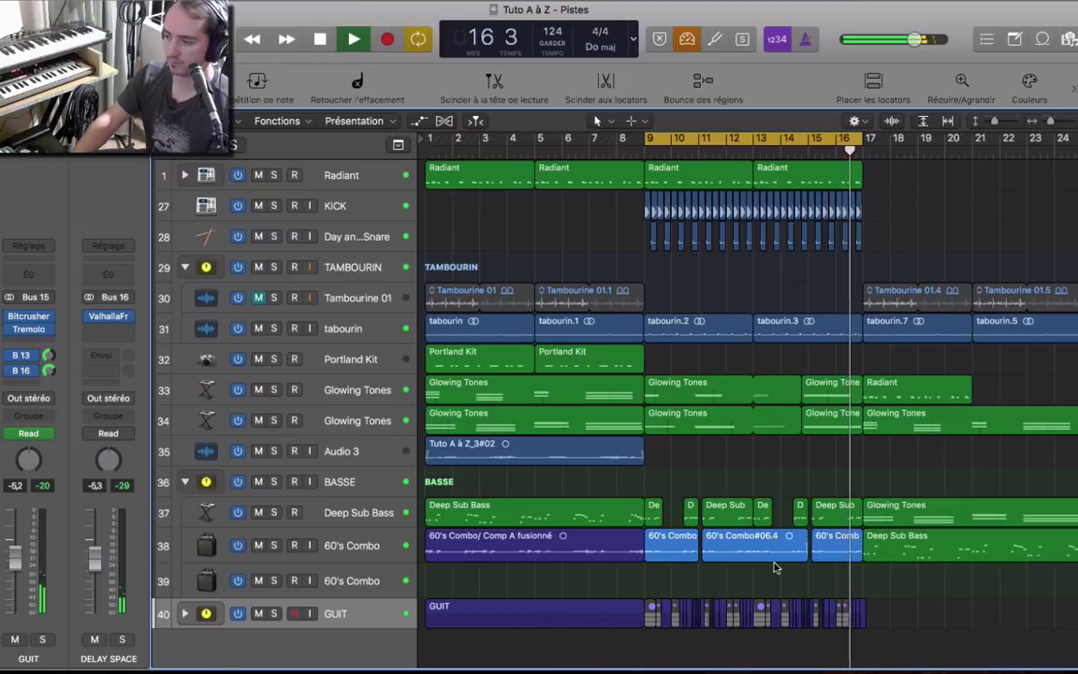
pyautogui.press('space')
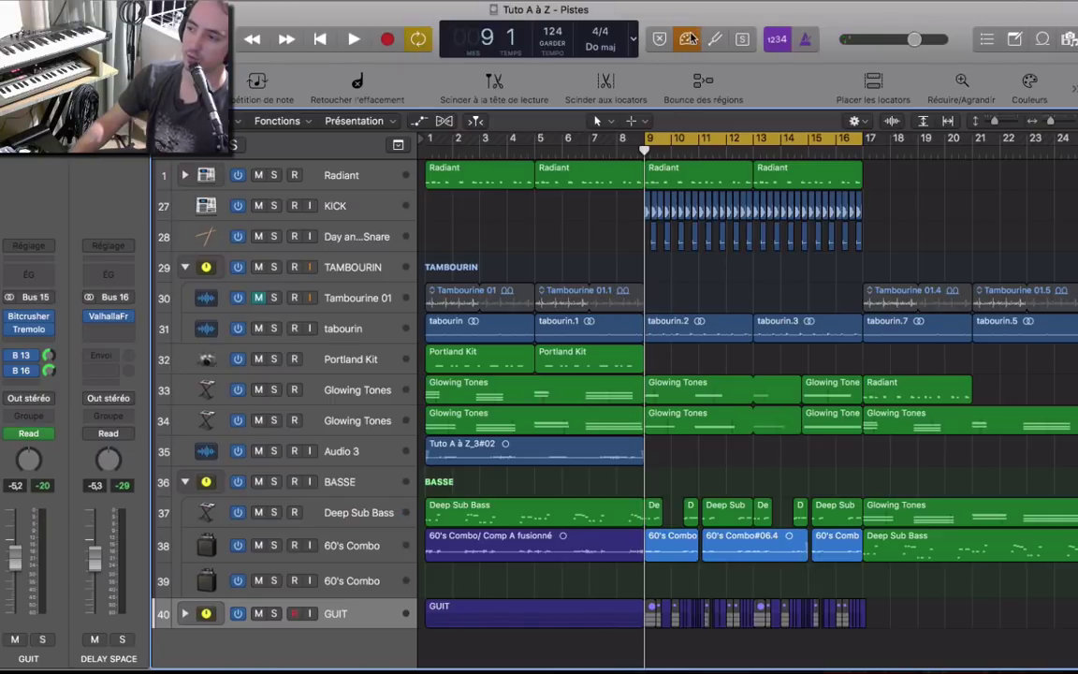
# Set the cycle to run from bar 5 to bar 17 and listen to the transition into bar 9.
pyautogui.moveTo(695, 139); pyautogui.dragTo(605, 150)
pyautogui.press('space')
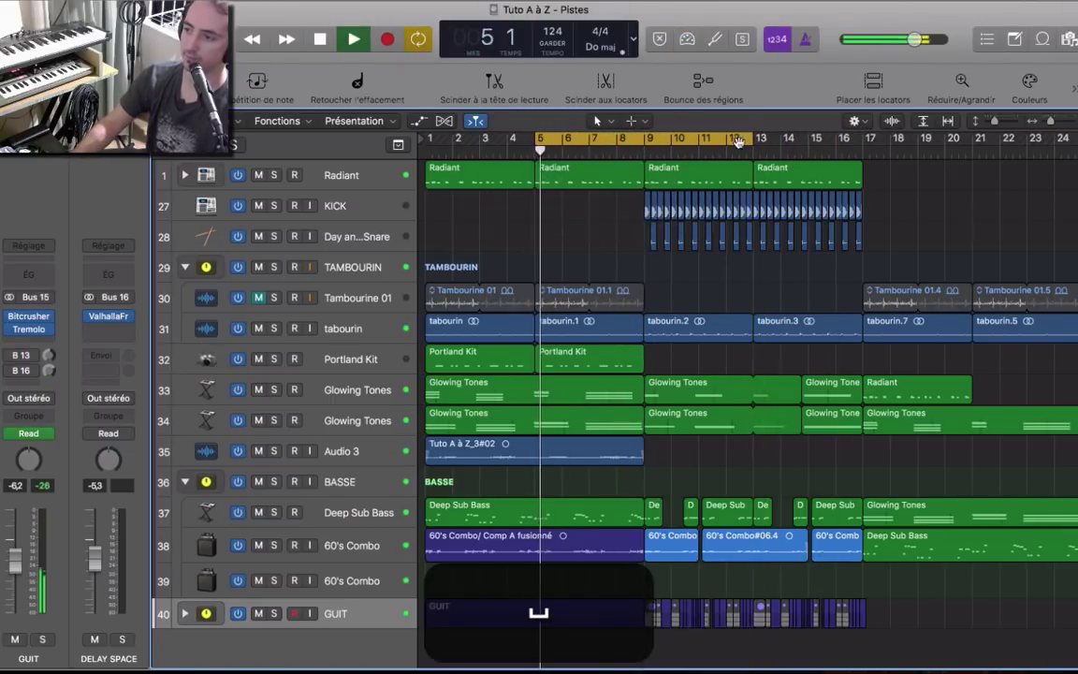
pyautogui.moveTo(756, 140); pyautogui.dragTo(862, 179)
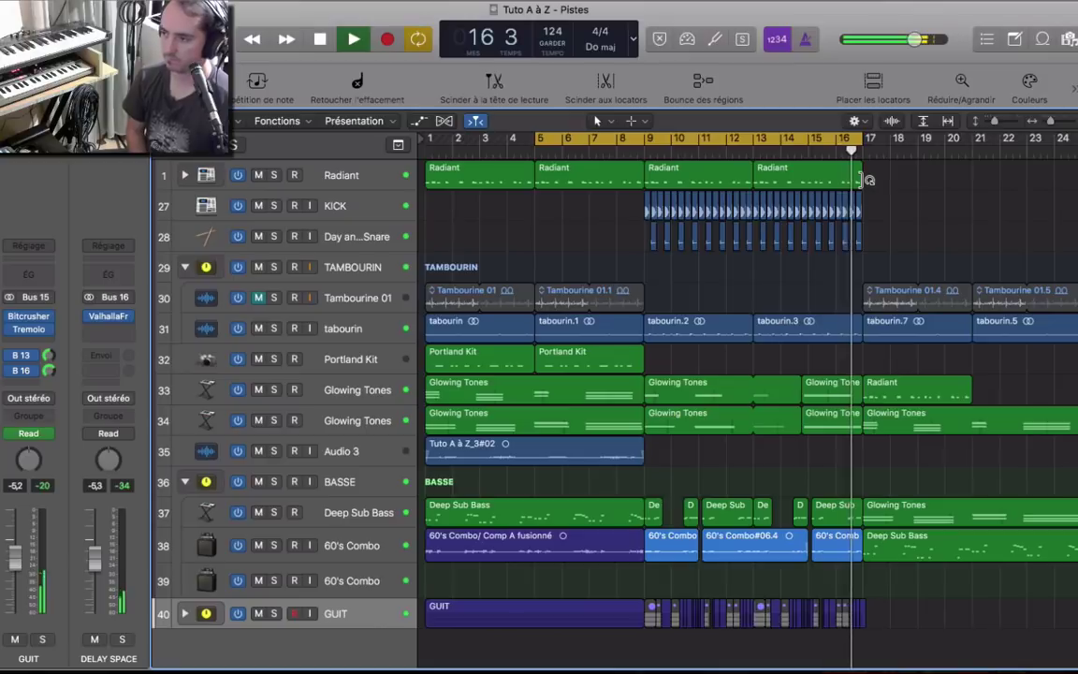
pyautogui.press('space')
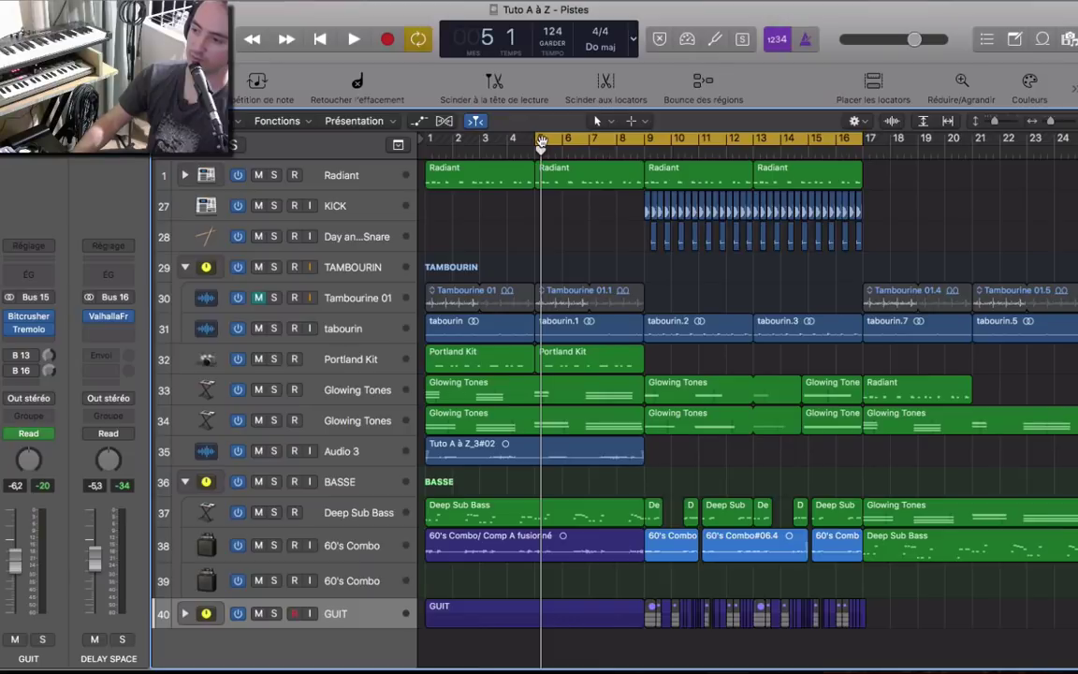
# Restrict the cycle to the section from bar 9 to bar 17 and briefly play it.
pyautogui.moveTo(538, 142); pyautogui.dragTo(651, 140)
pyautogui.moveTo(971, 138); pyautogui.dragTo(863, 204)
pyautogui.click(757, 277)
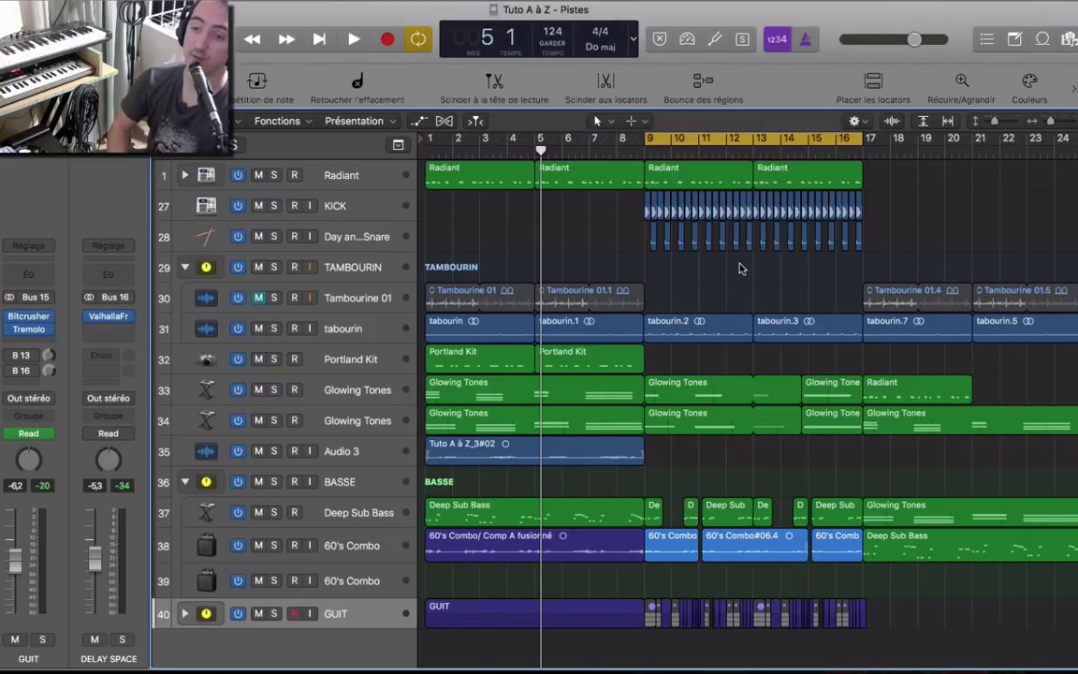
pyautogui.press('space')
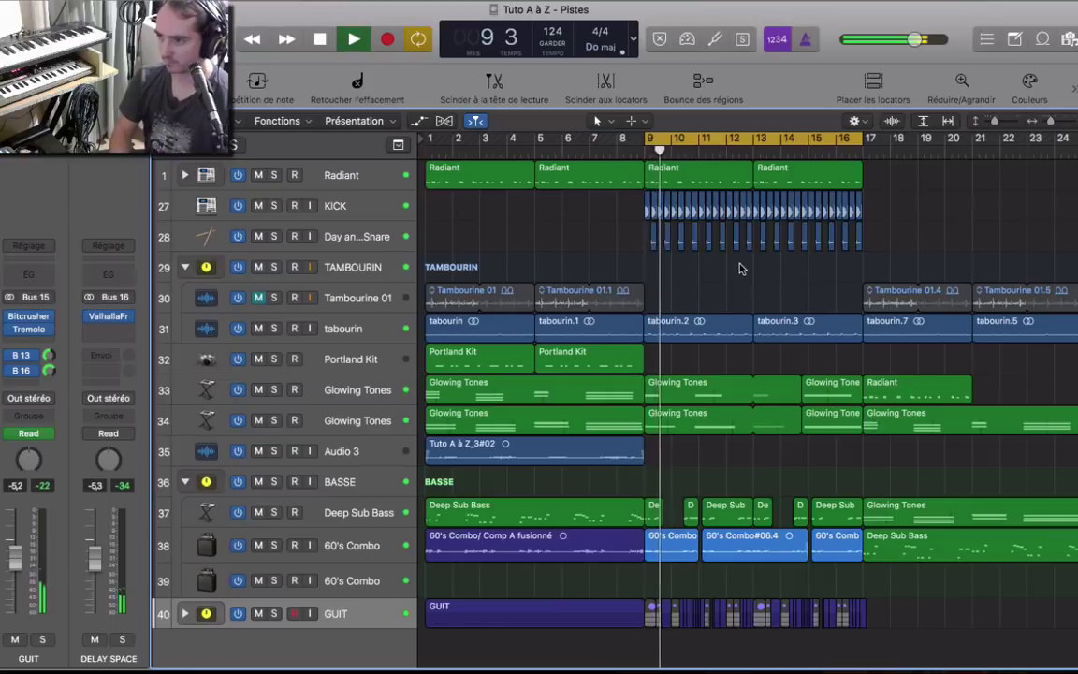
pyautogui.press('space')
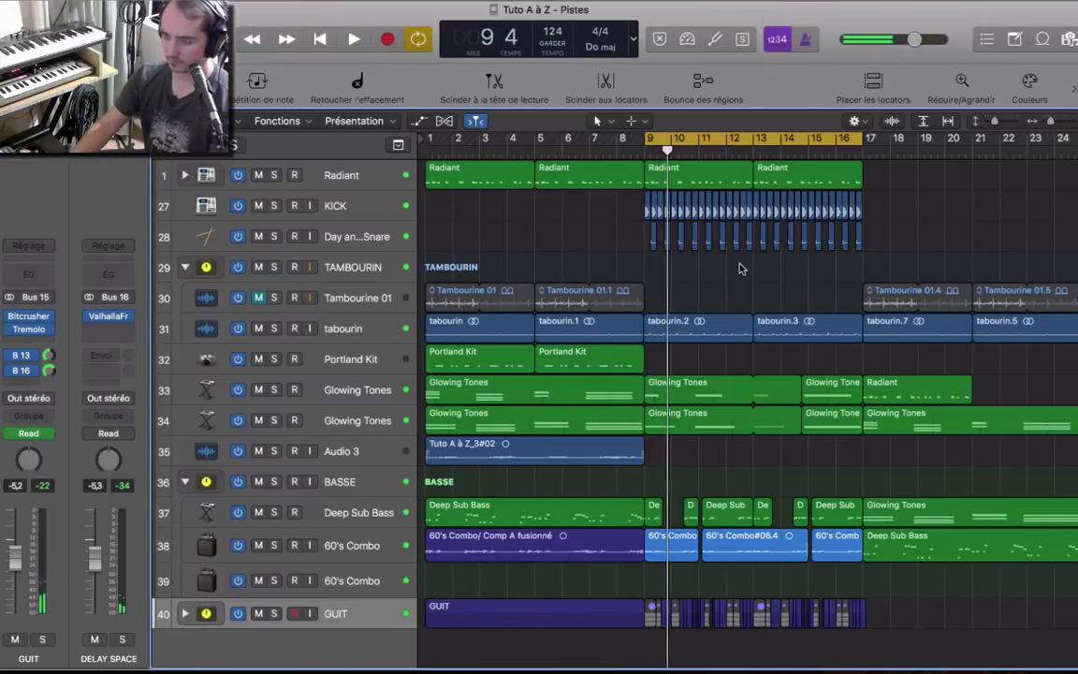